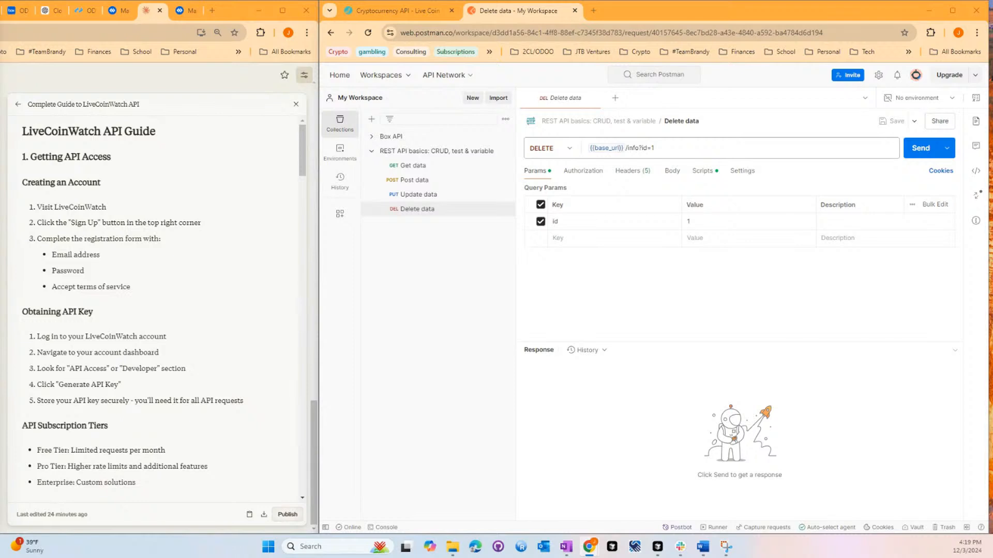
# Step: Switch to the 'Cryptocurrency API - Live Coin' browser tab showing LiveCoinWatch's Cryptocurrency Data API page
pyautogui.click(370, 18)
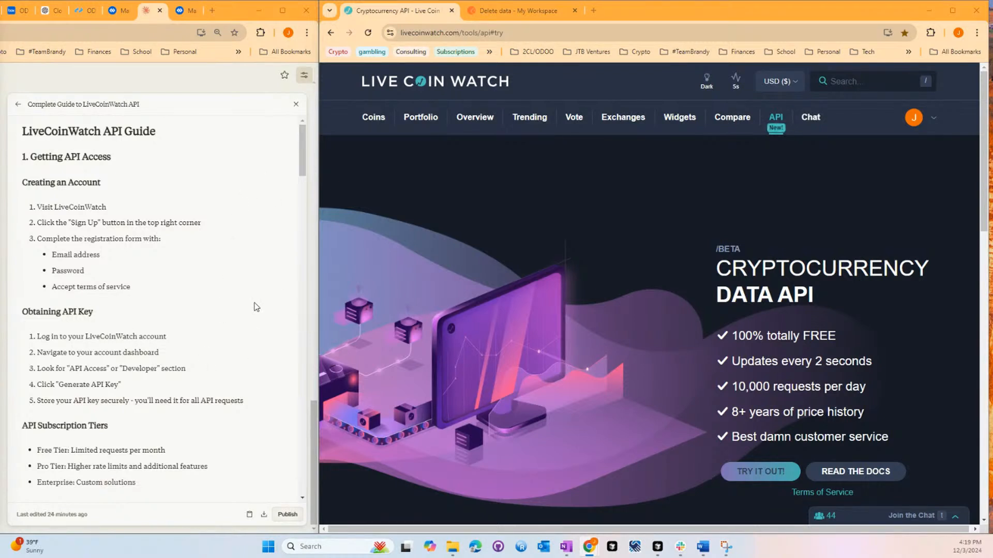
# Step: Read the guide's base URL and four authentication requirements, briefly highlighting them
pyautogui.moveTo(302, 176); pyautogui.dragTo(302, 178)
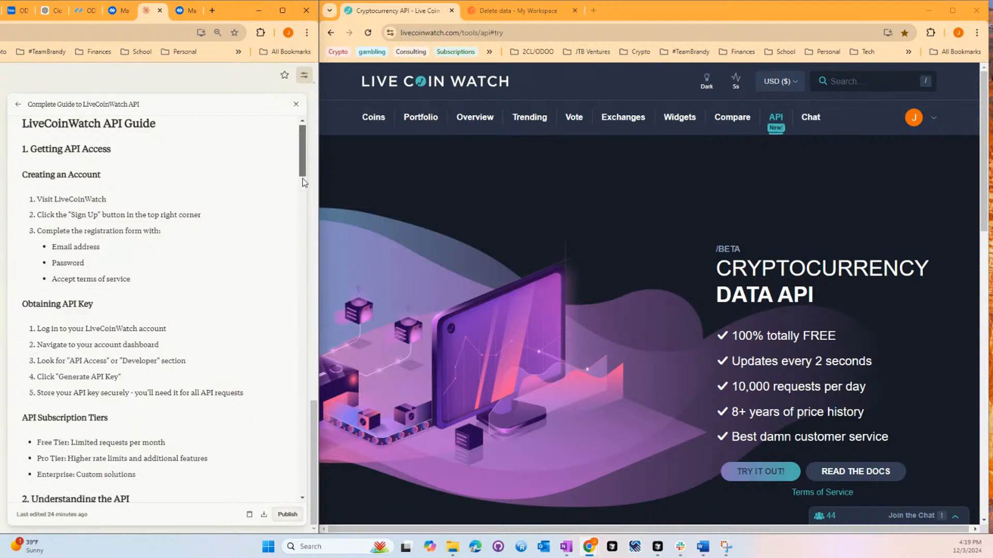
pyautogui.scroll(-1, 302, 179)
pyautogui.scroll(1, 304, 185)
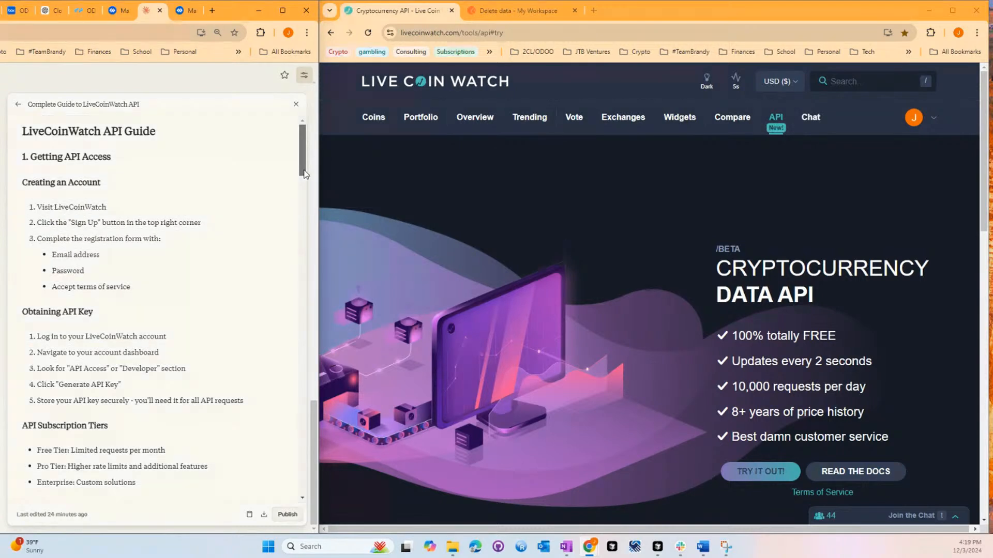
pyautogui.moveTo(304, 179); pyautogui.dragTo(296, 225)
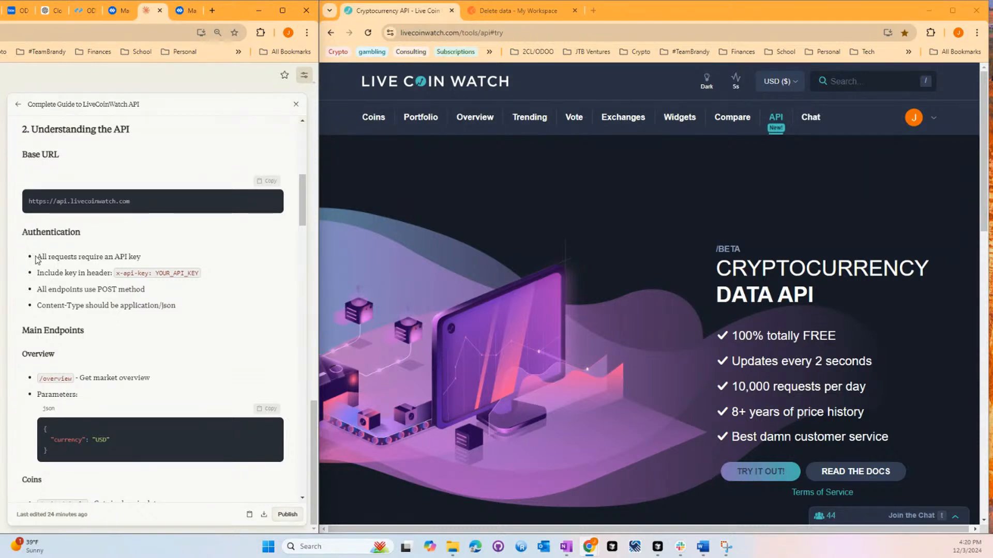
pyautogui.moveTo(35, 256); pyautogui.dragTo(181, 315)
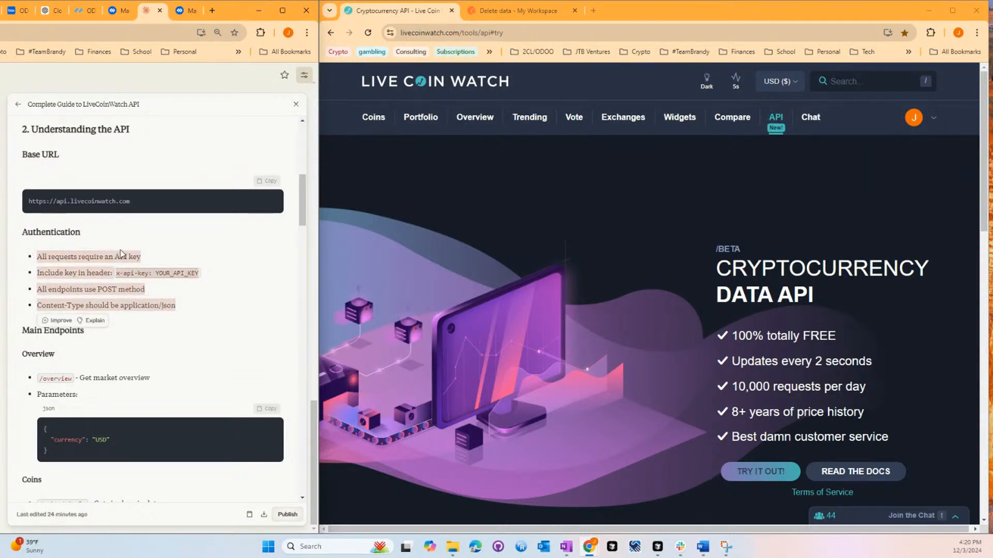
pyautogui.click(153, 261)
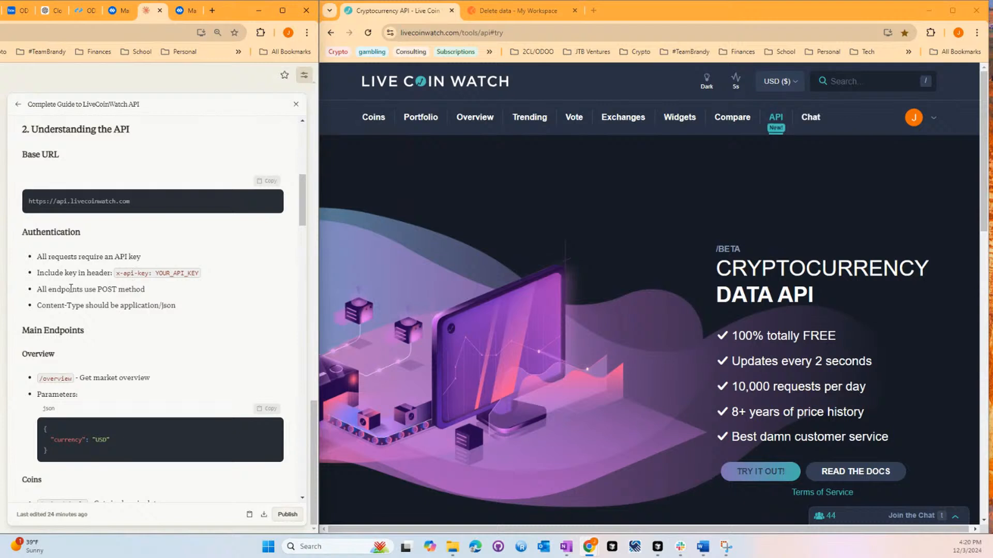
# Step: Scroll through Main Endpoints down to '3. Creating Postman Collection'
pyautogui.scroll(-3, 104, 335)
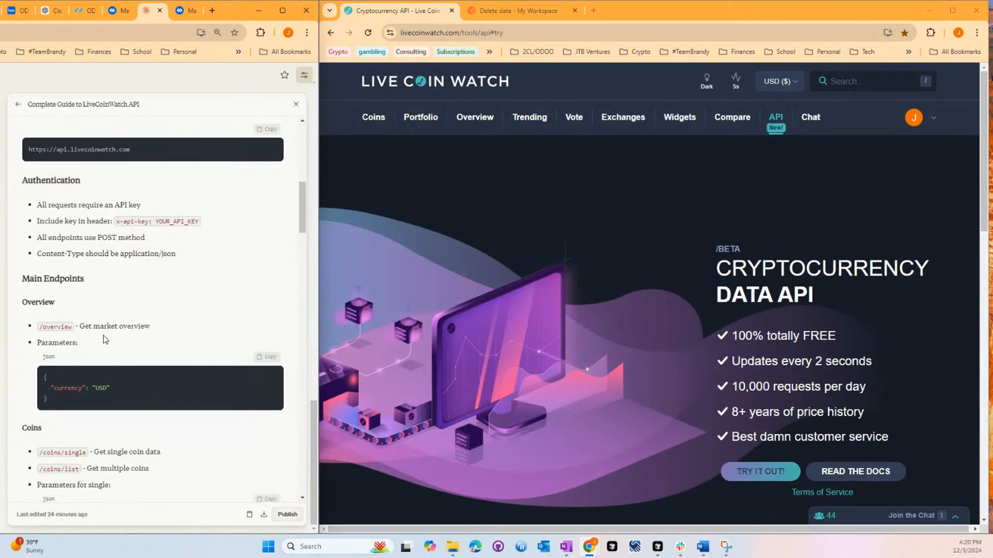
pyautogui.scroll(-2, 111, 326)
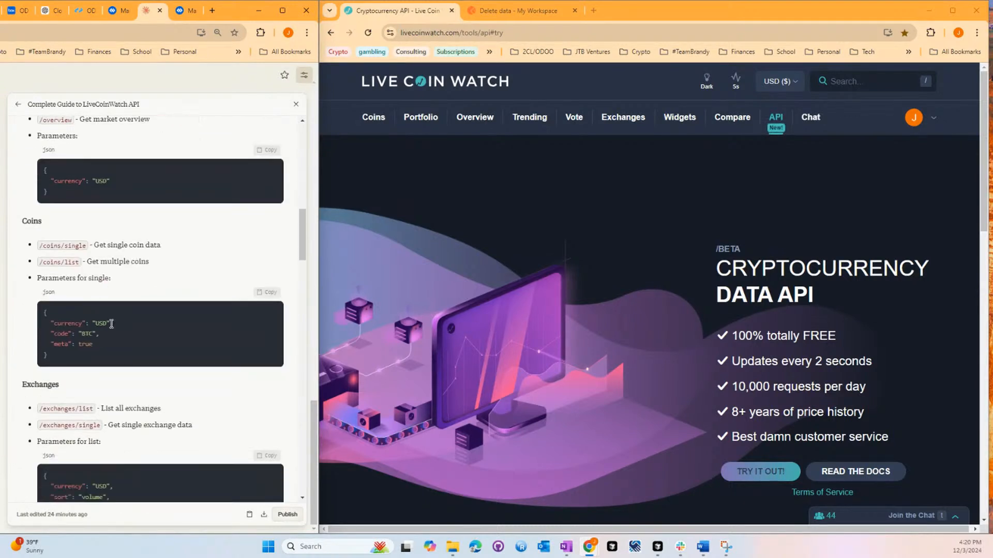
pyautogui.scroll(5, 115, 330)
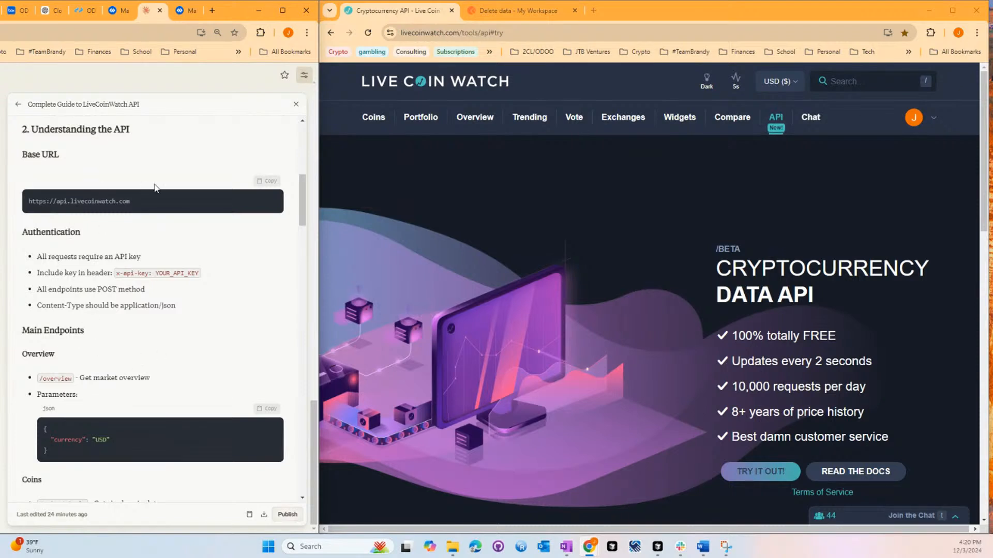
pyautogui.scroll(-6, 96, 342)
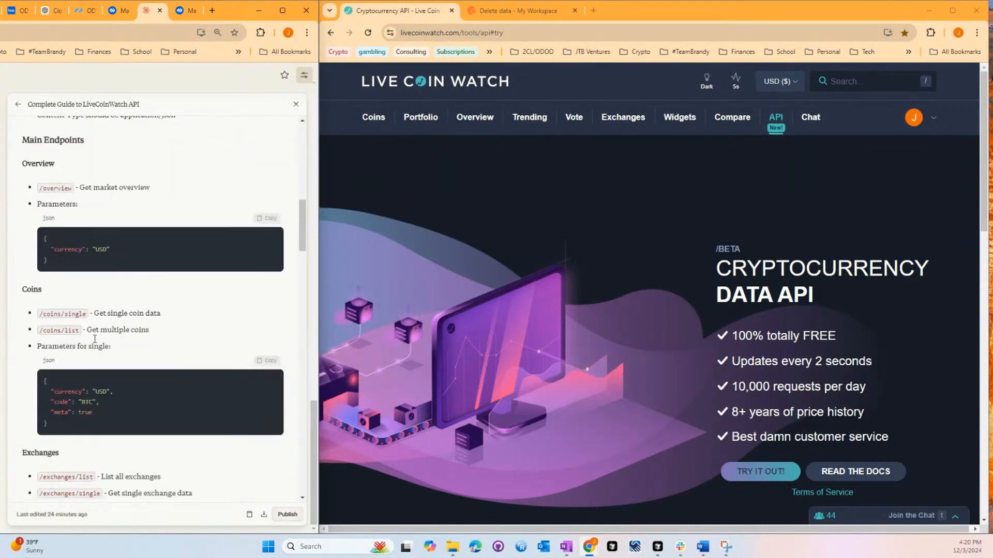
pyautogui.scroll(-2, 98, 339)
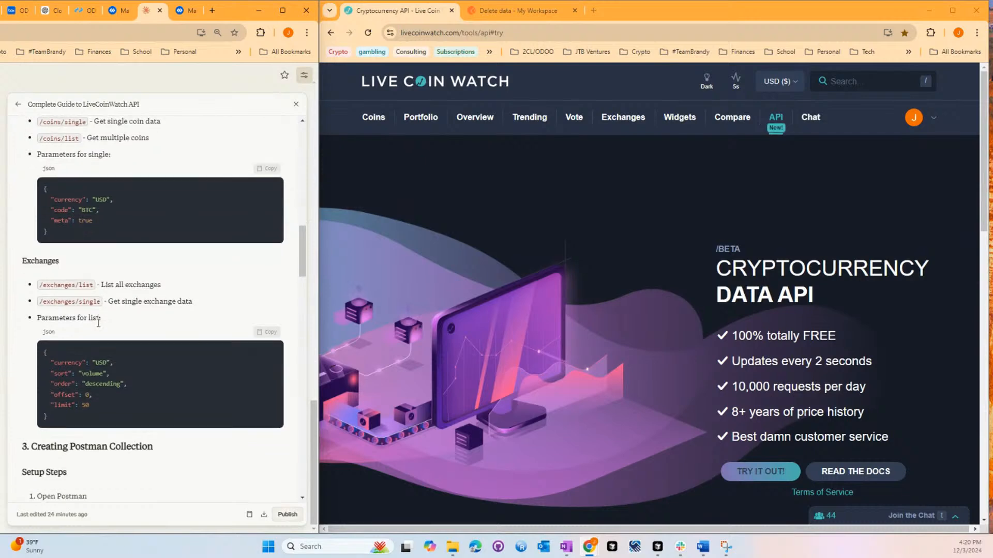
pyautogui.scroll(4, 92, 341)
pyautogui.scroll(1, 92, 341)
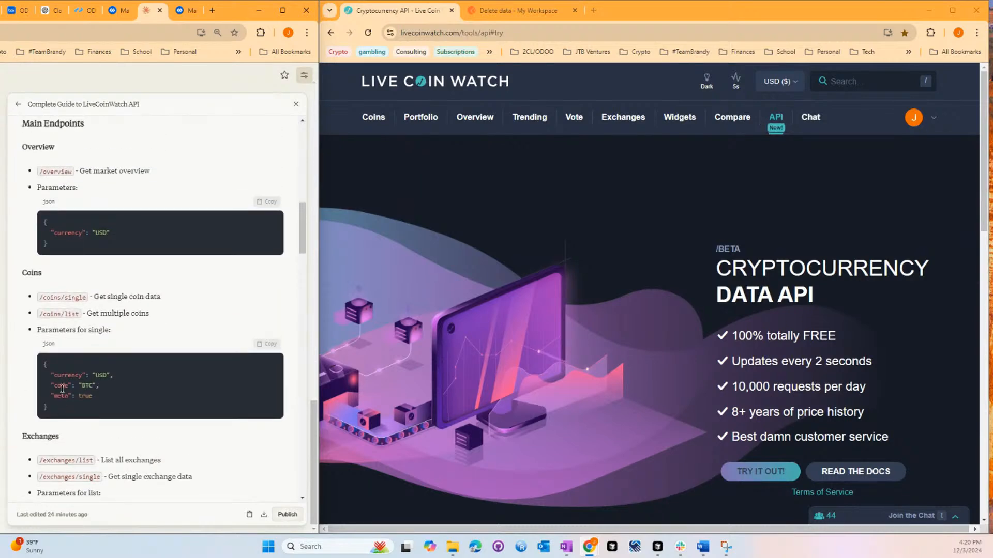
pyautogui.scroll(-8, 86, 400)
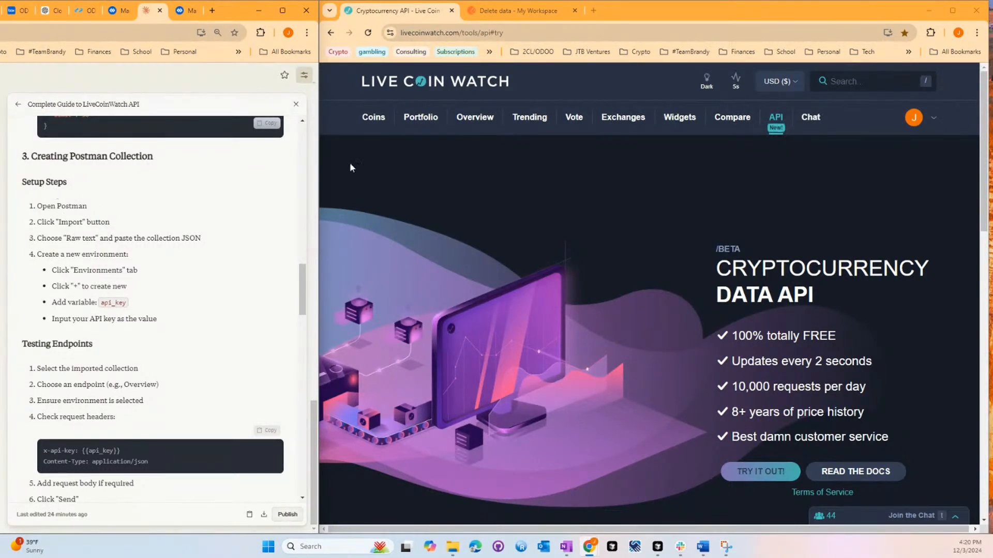
# Step: Glance at the Postman workspace, then return and scroll the guide into Testing Endpoints
pyautogui.click(494, 11)
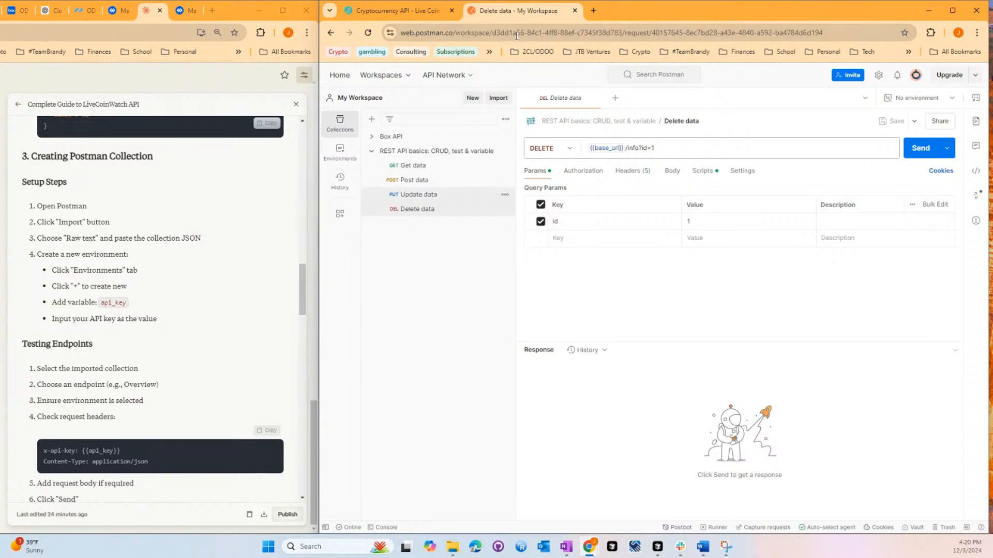
pyautogui.click(398, 11)
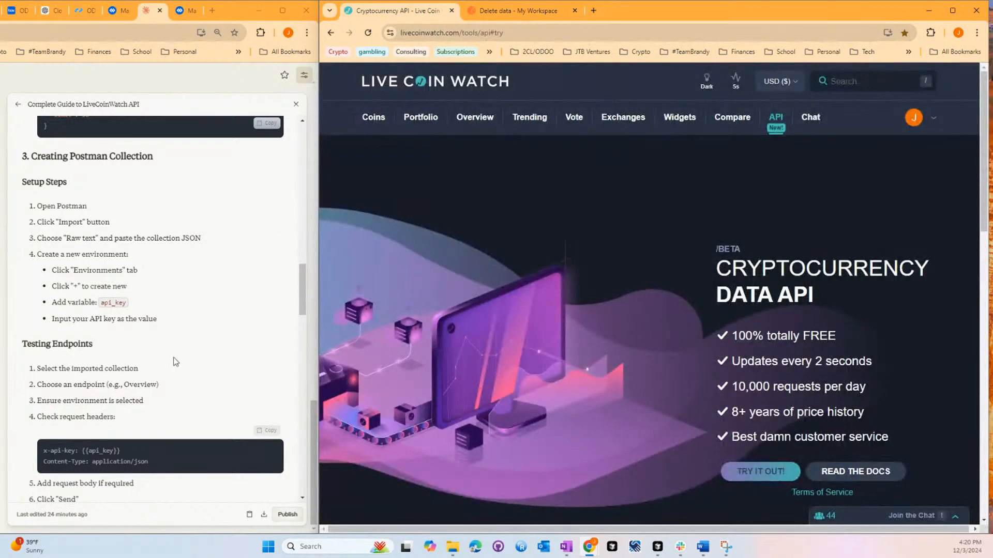
pyautogui.scroll(-2, 141, 367)
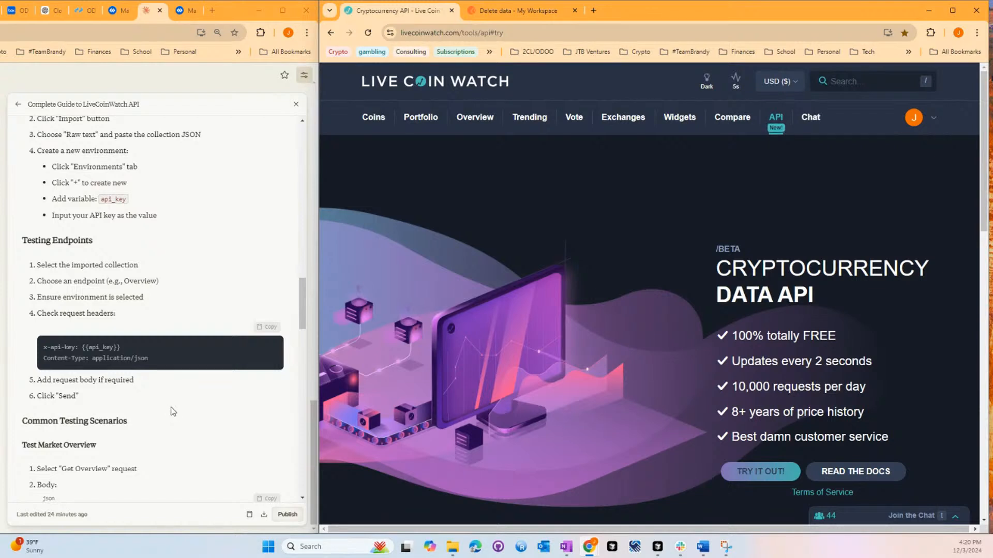
pyautogui.scroll(-1, 194, 368)
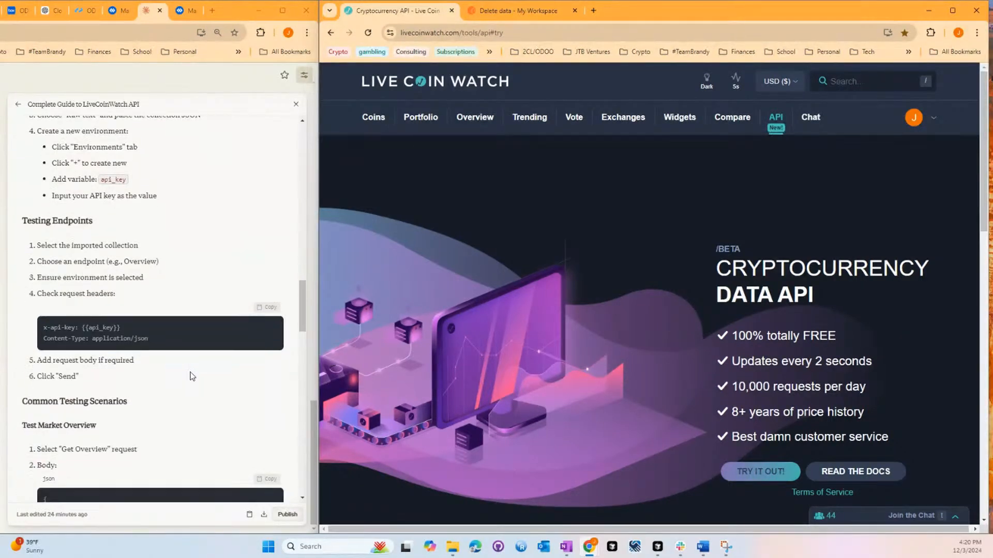
pyautogui.scroll(-2, 212, 364)
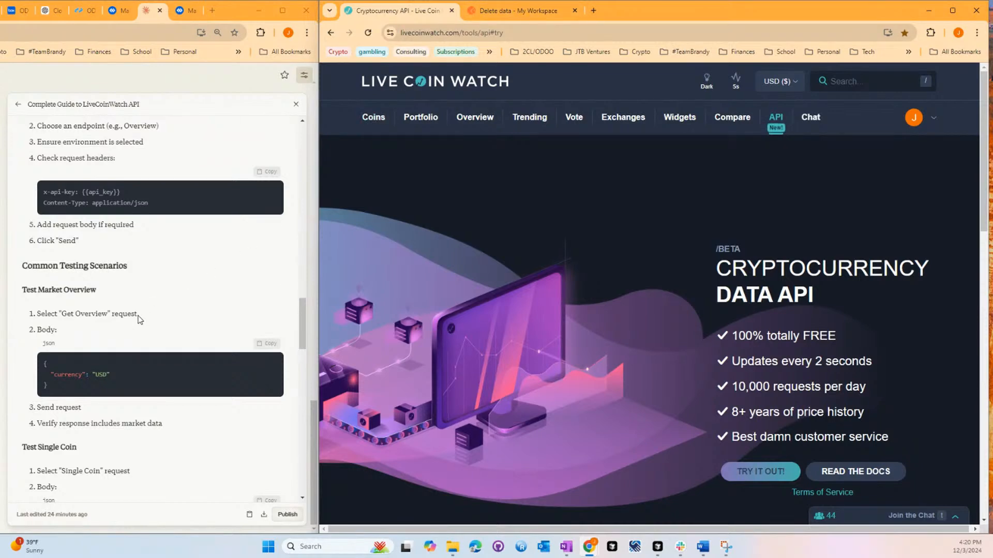
# Step: Scroll through Best Practices and Troubleshooting to Support Resources and Next Steps
pyautogui.scroll(7, 67, 295)
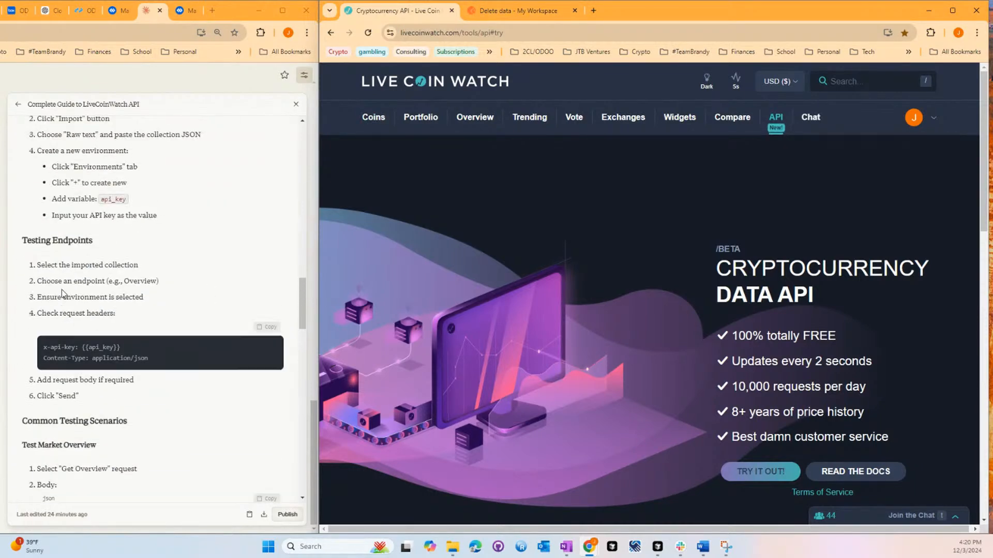
pyautogui.scroll(1, 64, 296)
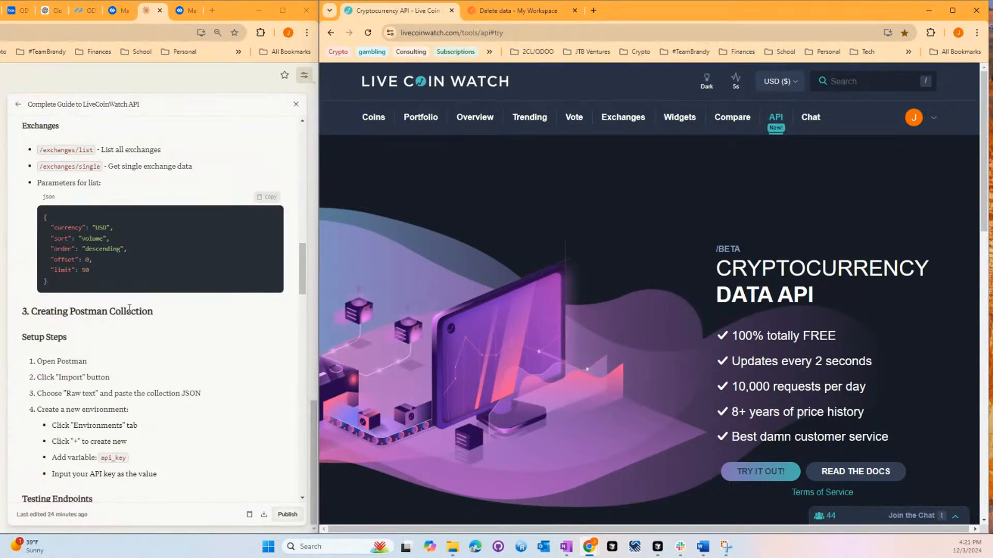
pyautogui.scroll(-4, 127, 353)
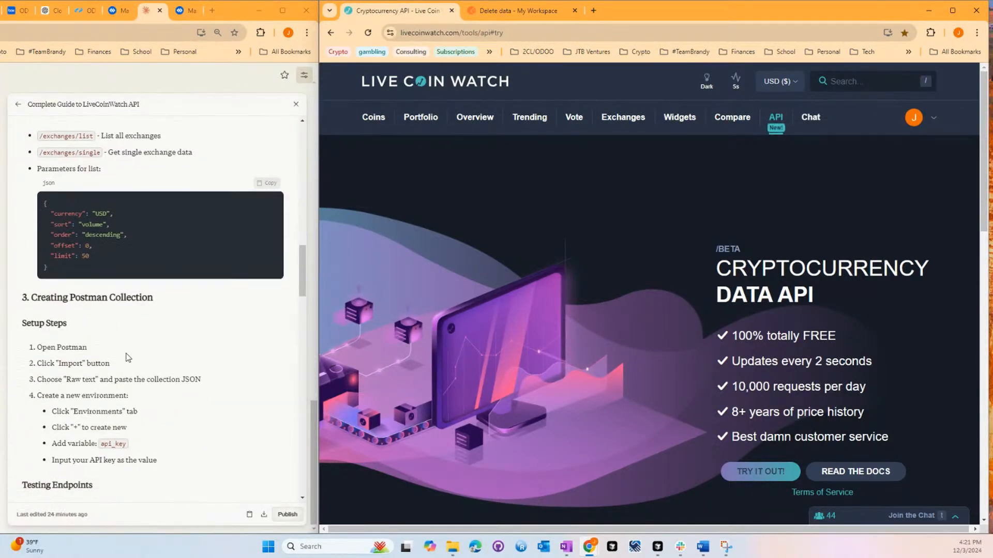
pyautogui.scroll(-6, 110, 365)
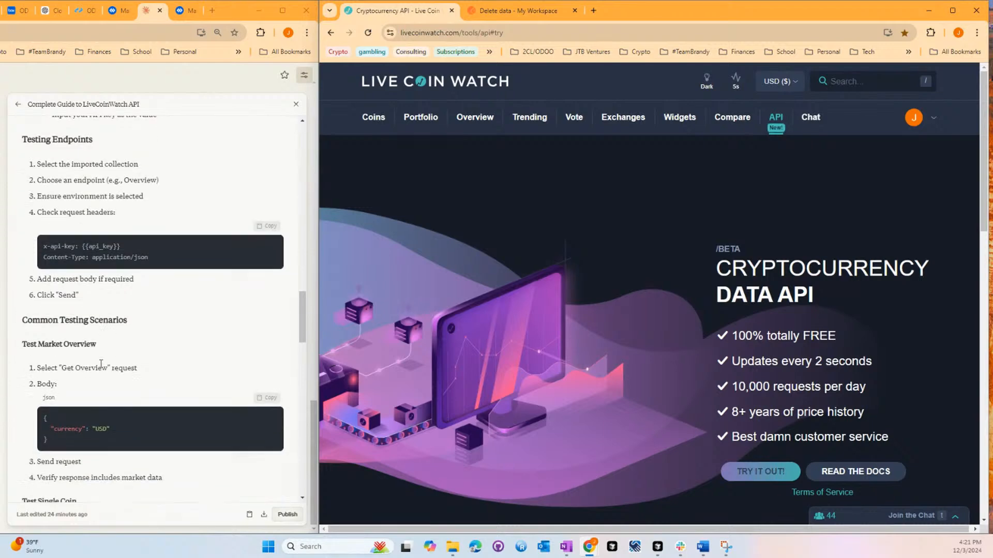
pyautogui.scroll(-6, 93, 364)
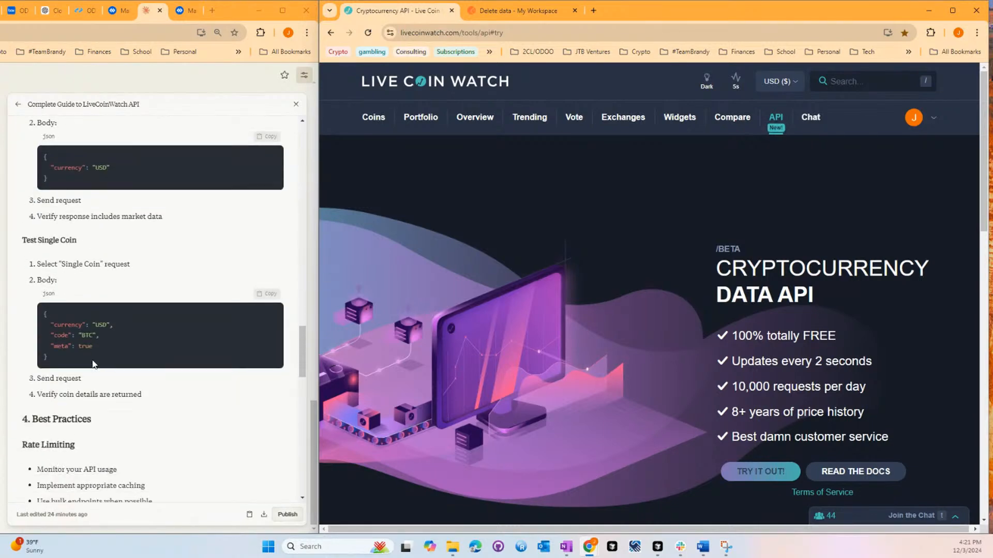
pyautogui.scroll(-5, 93, 364)
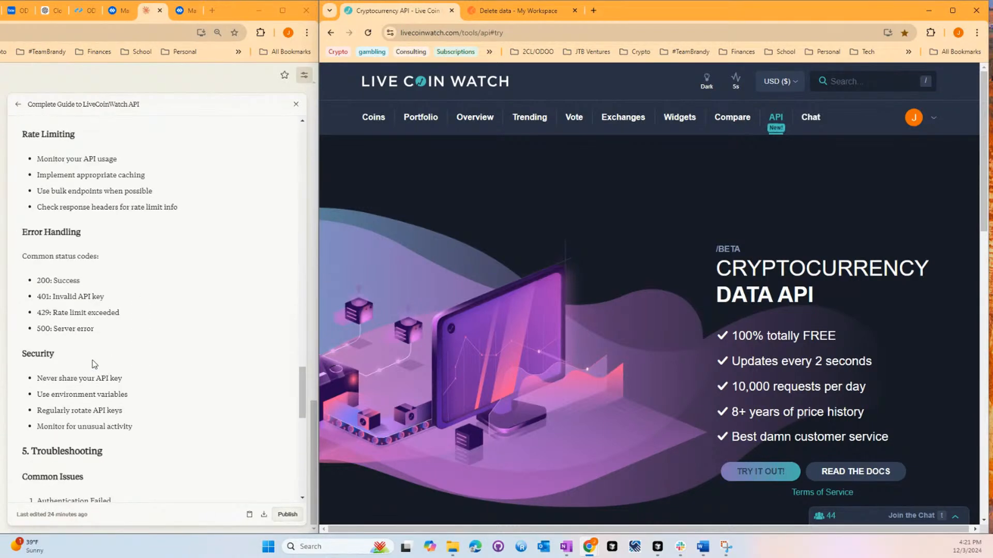
pyautogui.scroll(-6, 93, 364)
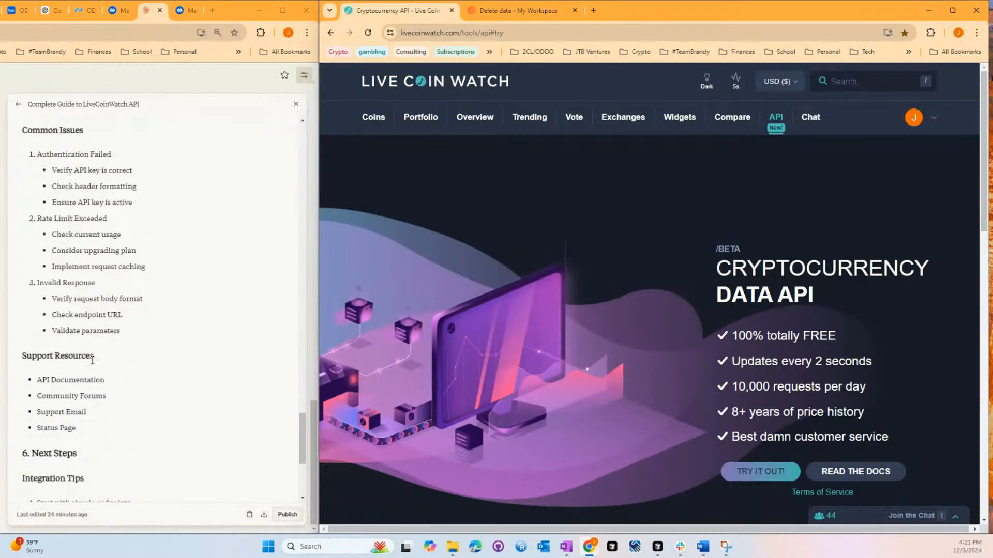
# Step: Highlight and review the guide's Next Steps and Integration Tips, through 'Monitor usage'
pyautogui.moveTo(93, 362); pyautogui.dragTo(22, 333)
pyautogui.click(145, 357)
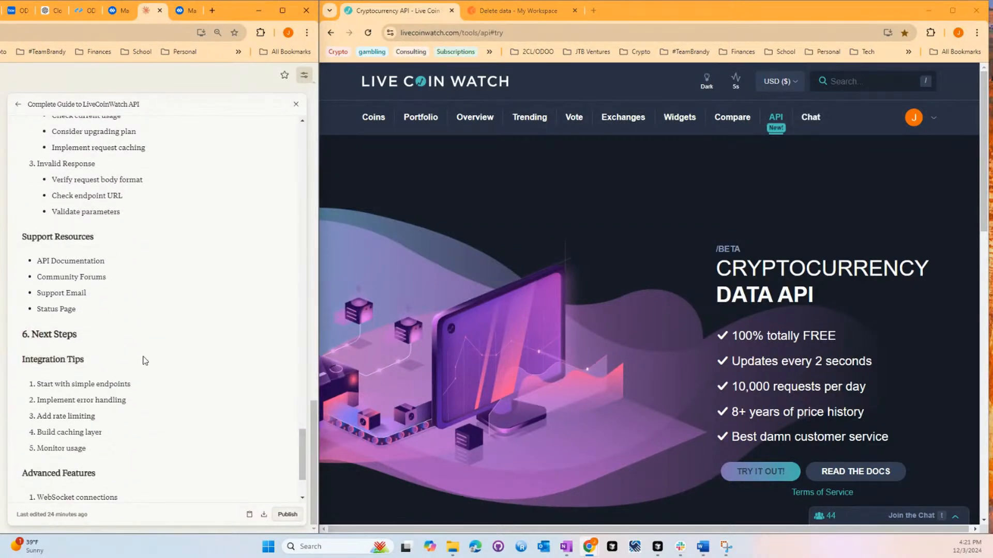
pyautogui.moveTo(98, 361); pyautogui.dragTo(22, 333)
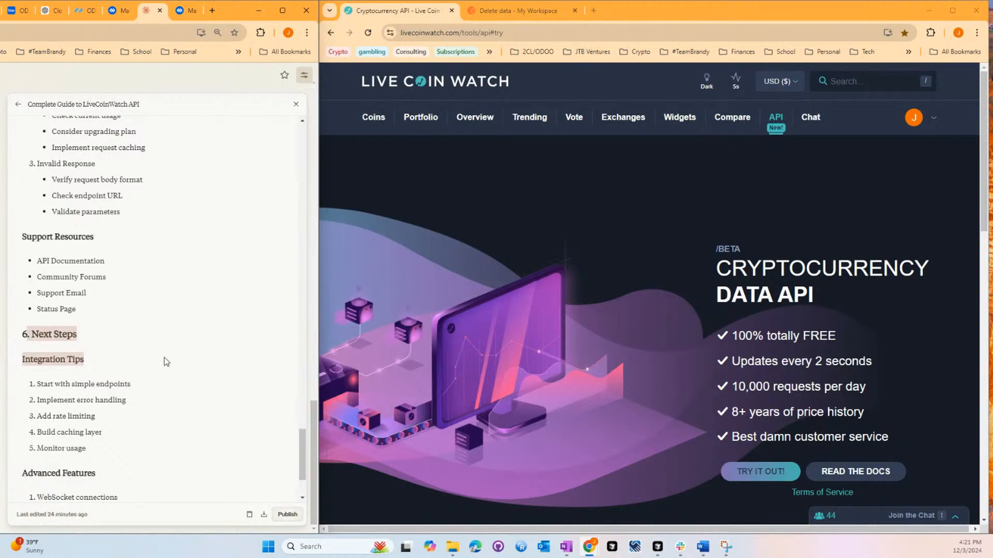
pyautogui.scroll(-2, 155, 409)
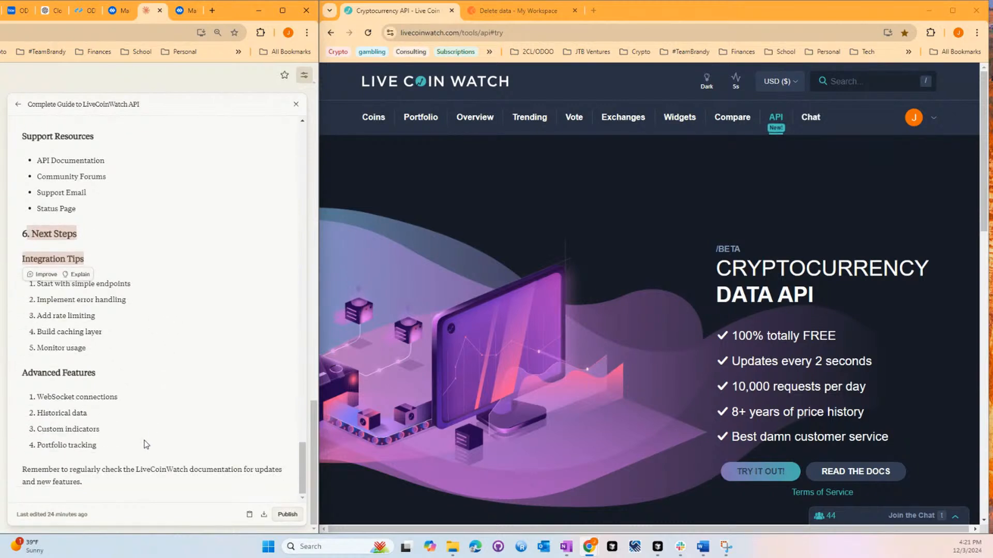
pyautogui.scroll(1, 148, 441)
pyautogui.click(147, 441)
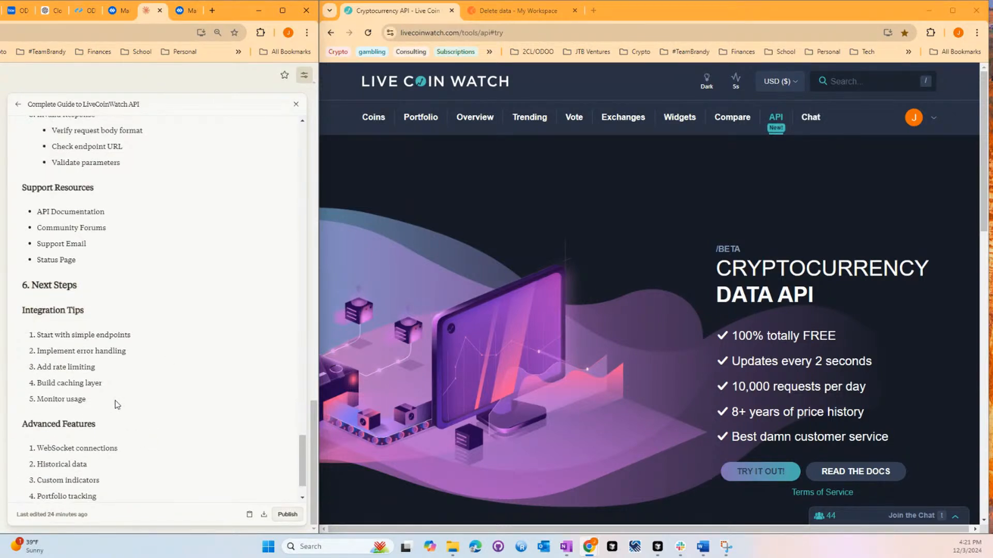
pyautogui.moveTo(104, 405); pyautogui.dragTo(21, 286)
pyautogui.click(129, 396)
pyautogui.scroll(-2, 145, 423)
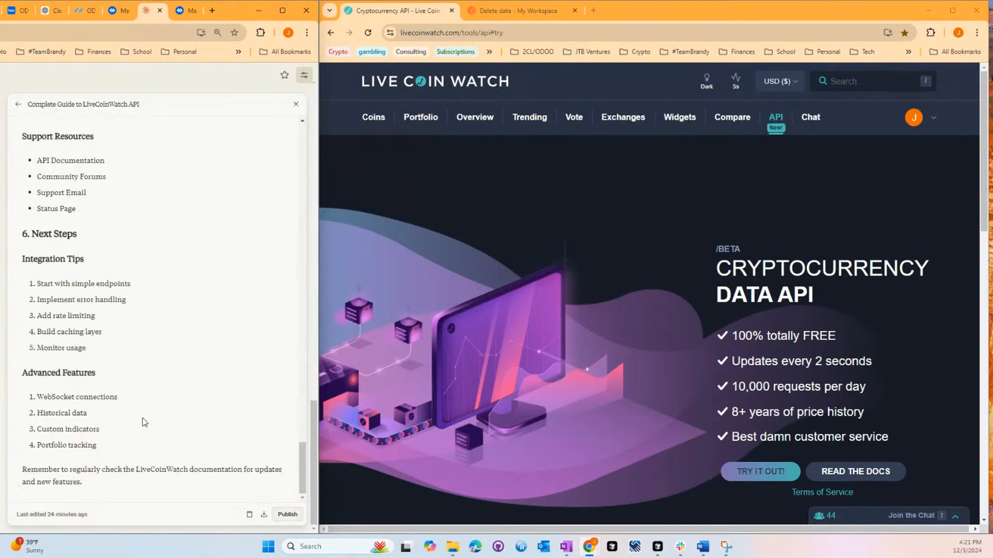
pyautogui.scroll(15, 144, 422)
pyautogui.scroll(10, 145, 426)
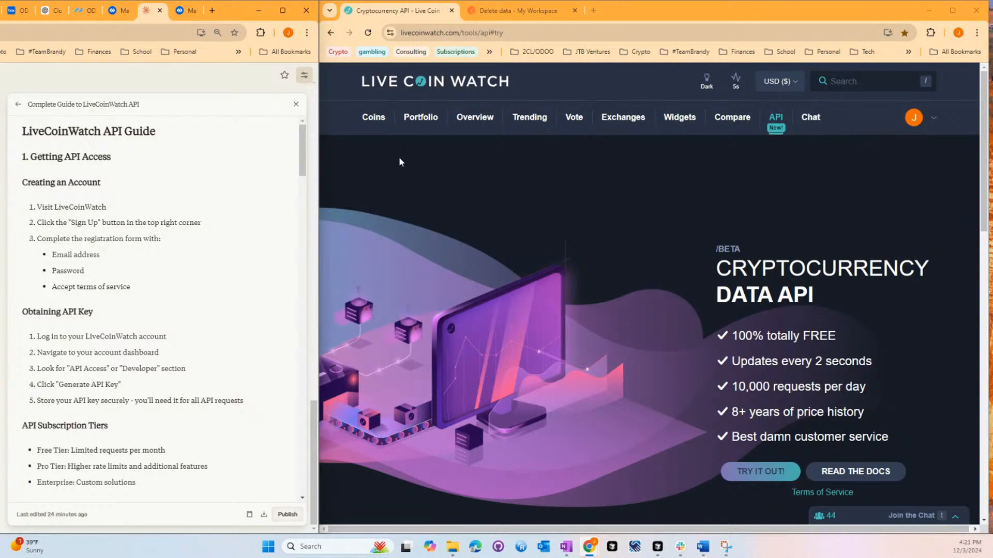
pyautogui.click(375, 120)
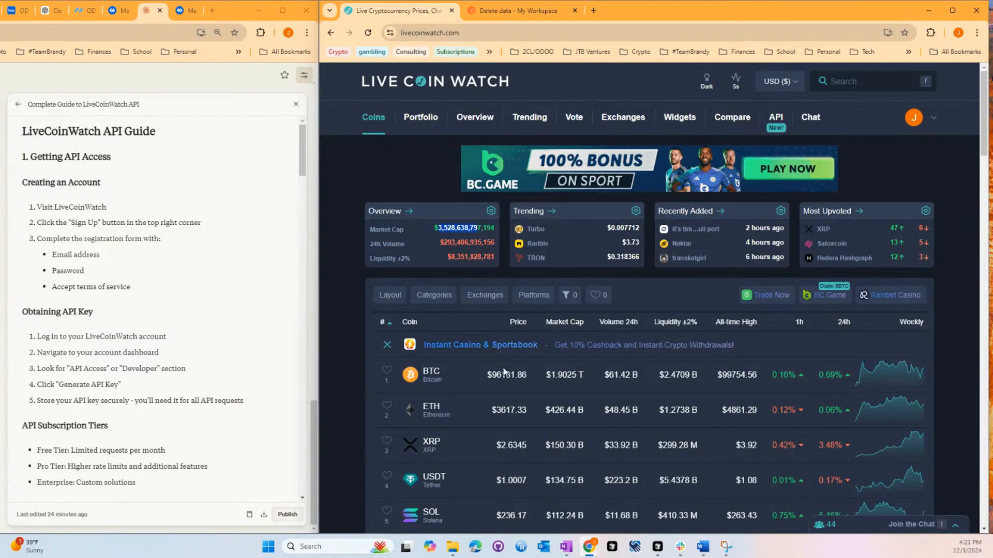
pyautogui.scroll(-3, 455, 405)
pyautogui.scroll(-2, 457, 409)
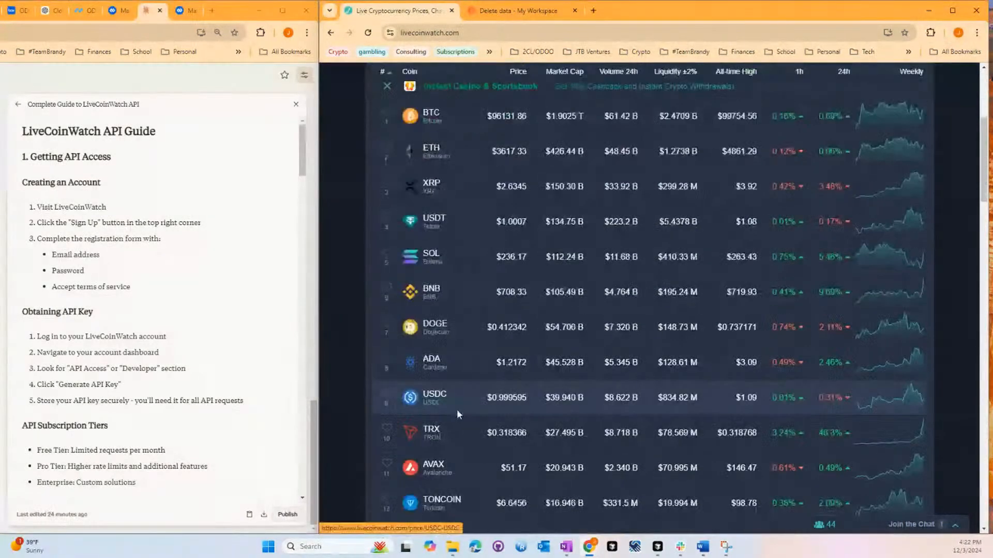
pyautogui.scroll(5, 457, 413)
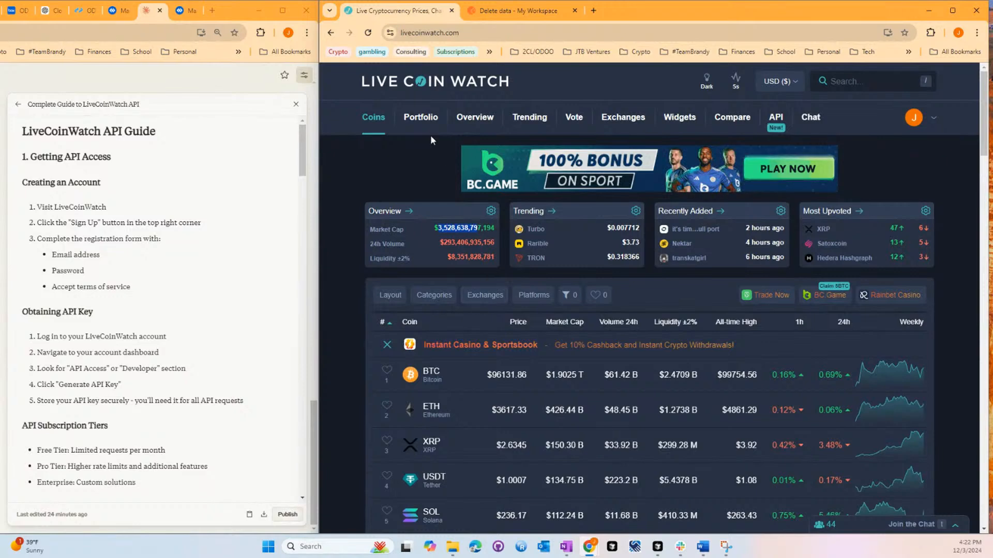
pyautogui.click(424, 119)
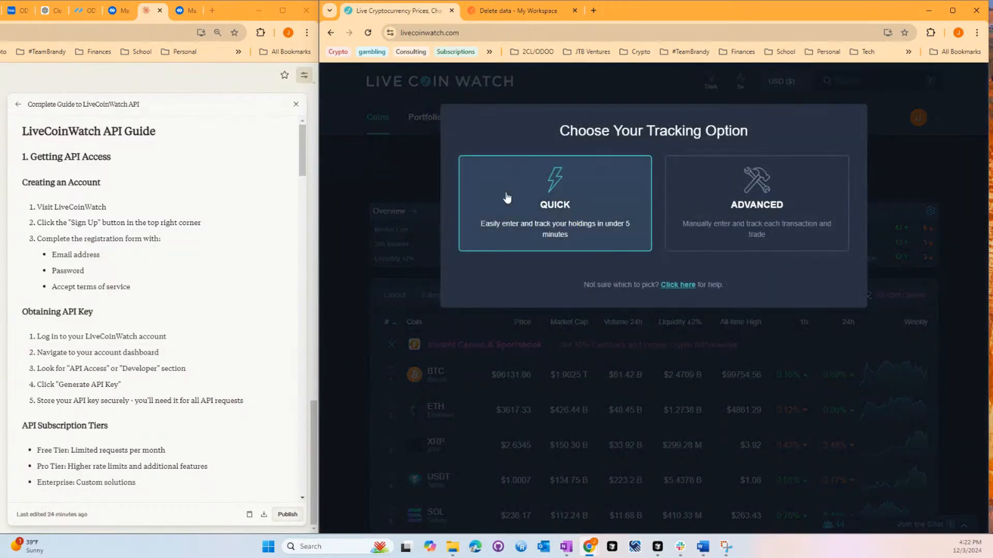
pyautogui.click(352, 404)
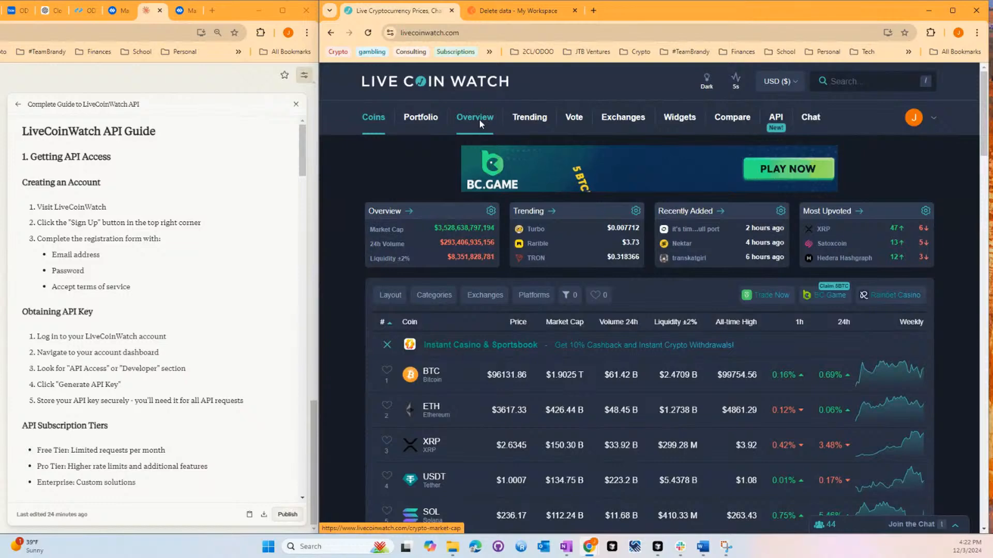
pyautogui.click(479, 119)
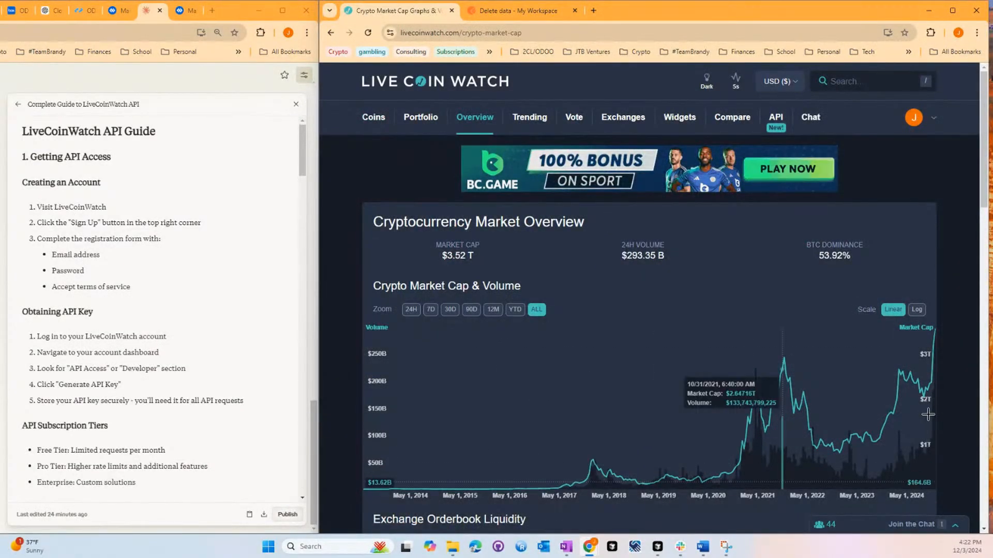
pyautogui.click(531, 121)
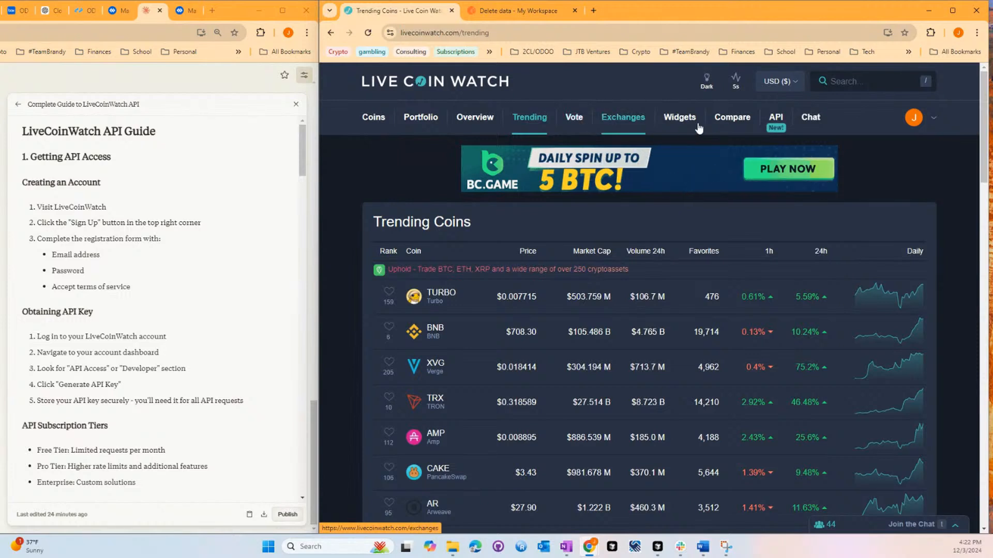
pyautogui.click(775, 119)
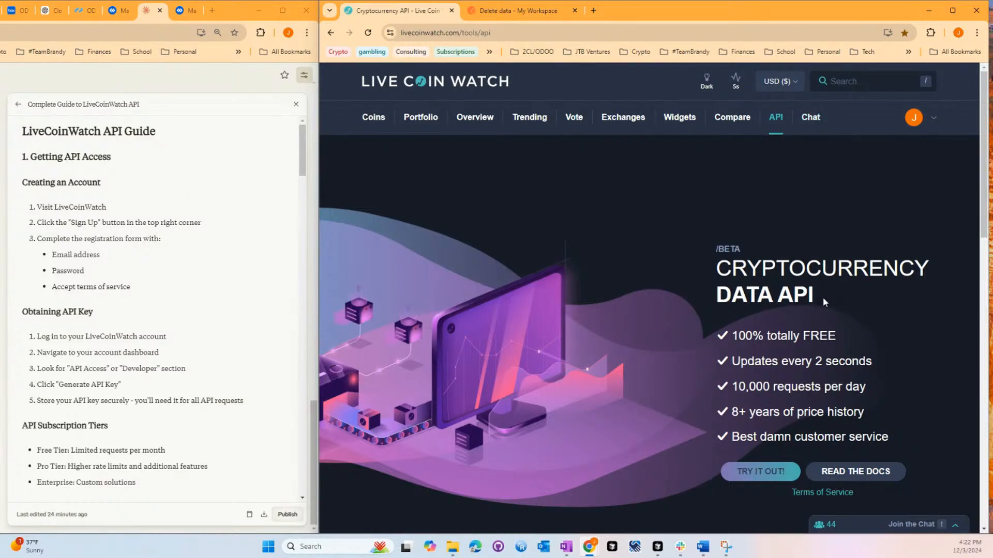
pyautogui.scroll(-2, 597, 333)
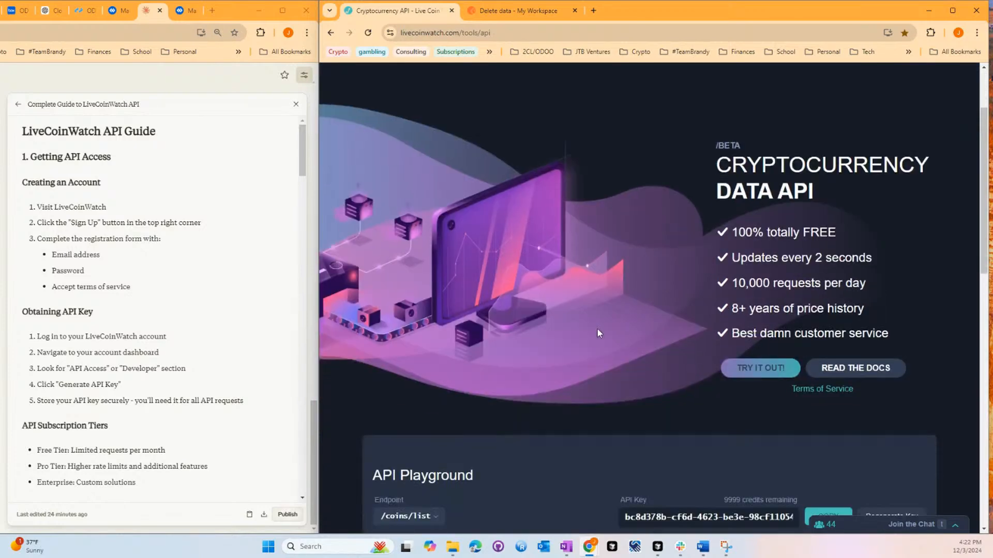
pyautogui.scroll(-6, 597, 333)
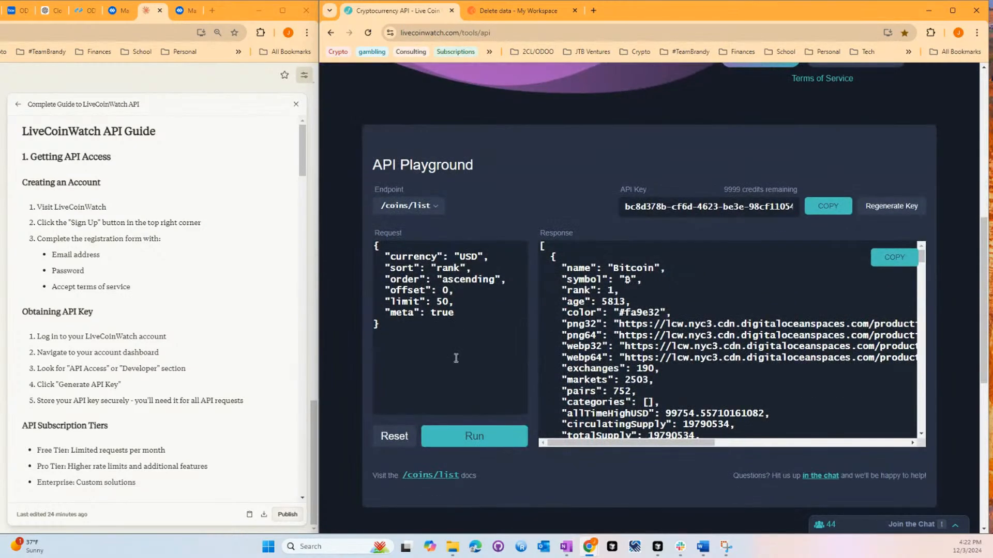
pyautogui.scroll(-1, 457, 358)
pyautogui.click(441, 156)
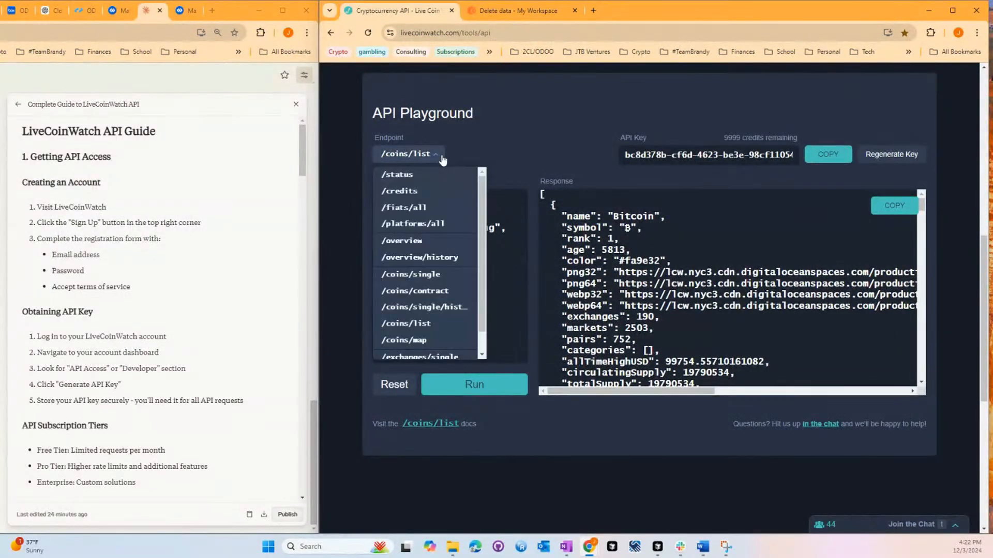
pyautogui.click(489, 129)
pyautogui.scroll(4, 532, 164)
pyautogui.scroll(5, 531, 168)
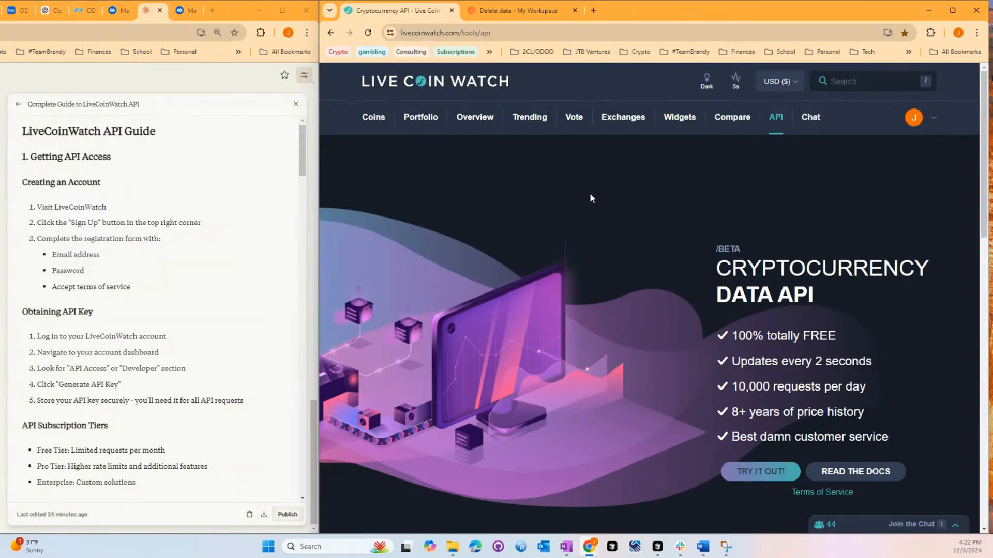
# Step: Log out of the current LiveCoinWatch account from the account menu
pyautogui.rightClick(933, 122)
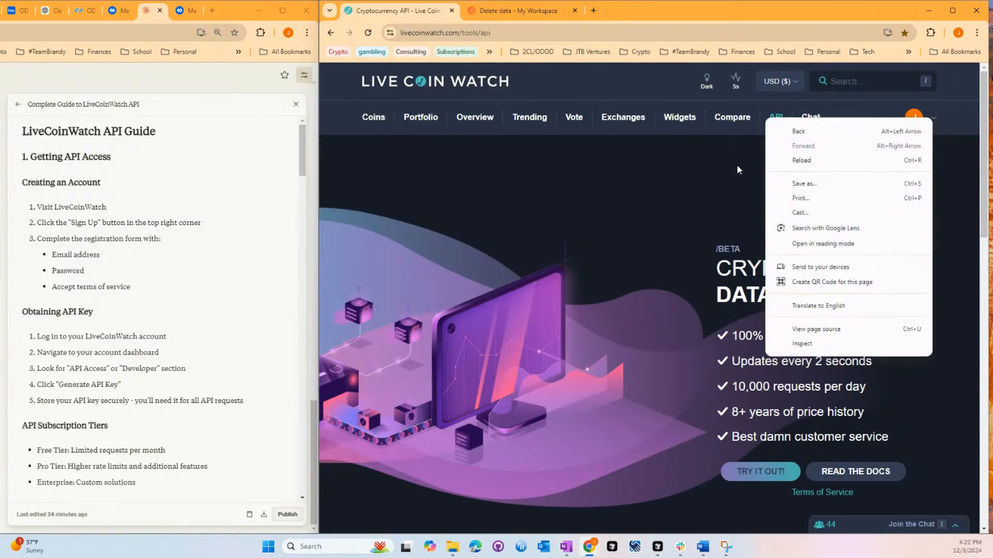
pyautogui.click(729, 170)
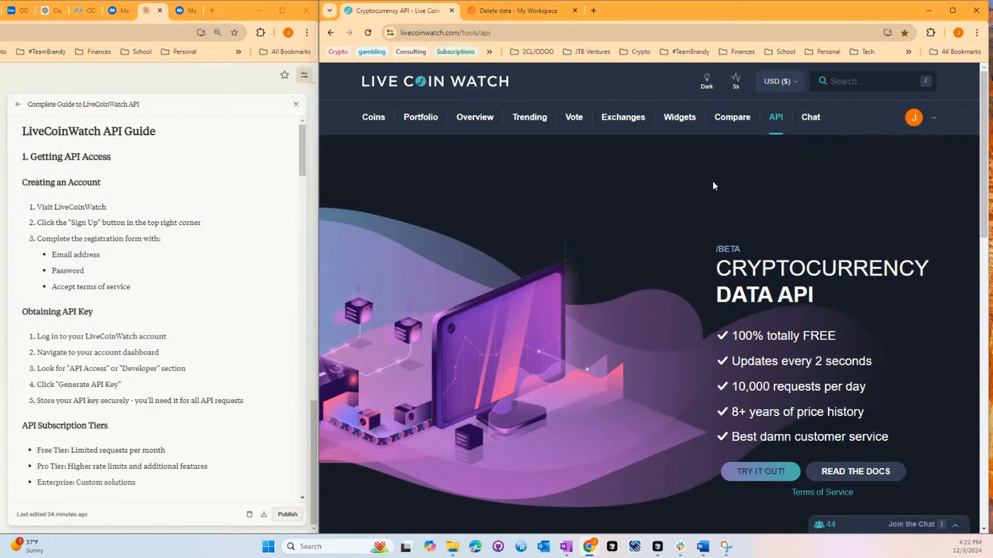
pyautogui.click(934, 119)
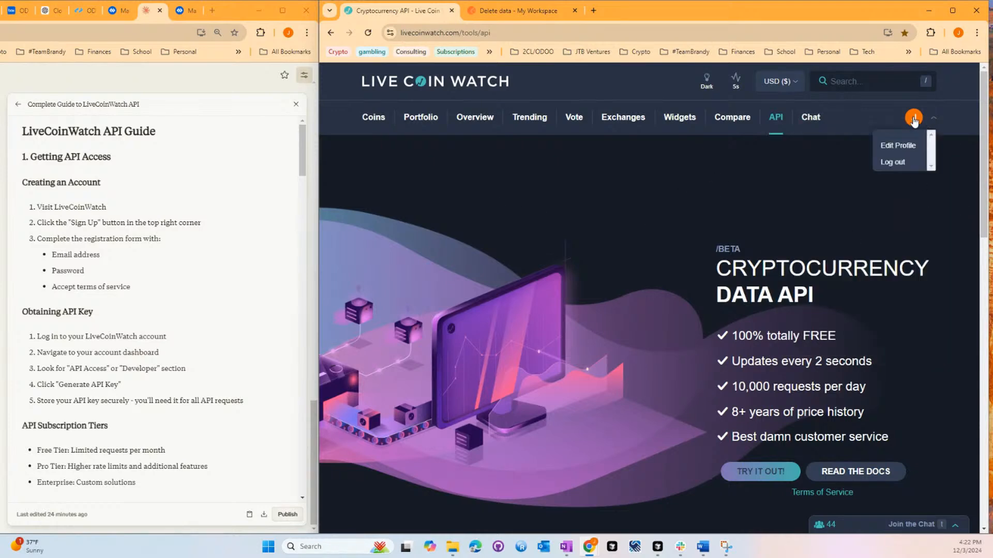
pyautogui.click(895, 162)
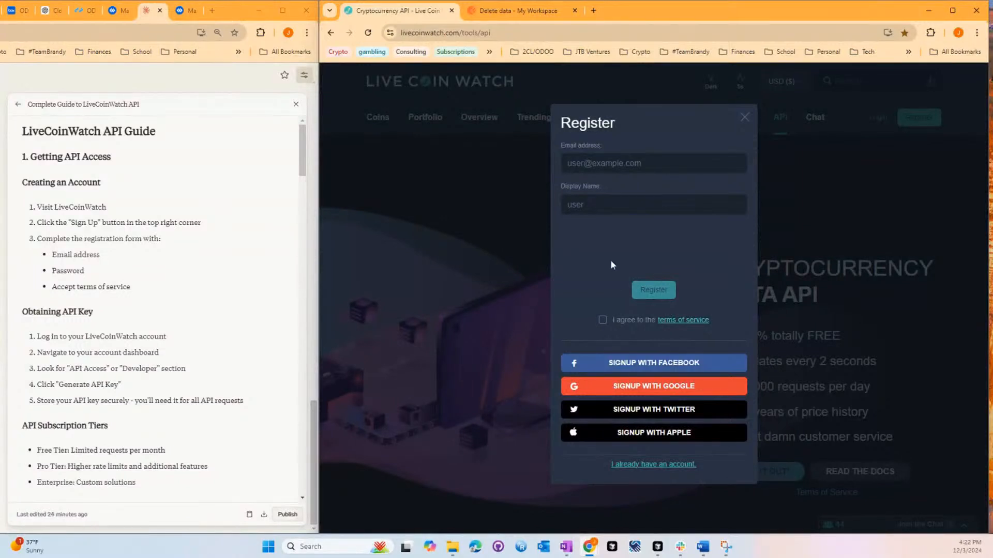
# Step: Register with a saved email address and a display name, pass reCAPTCHA, and submit
pyautogui.click(604, 165)
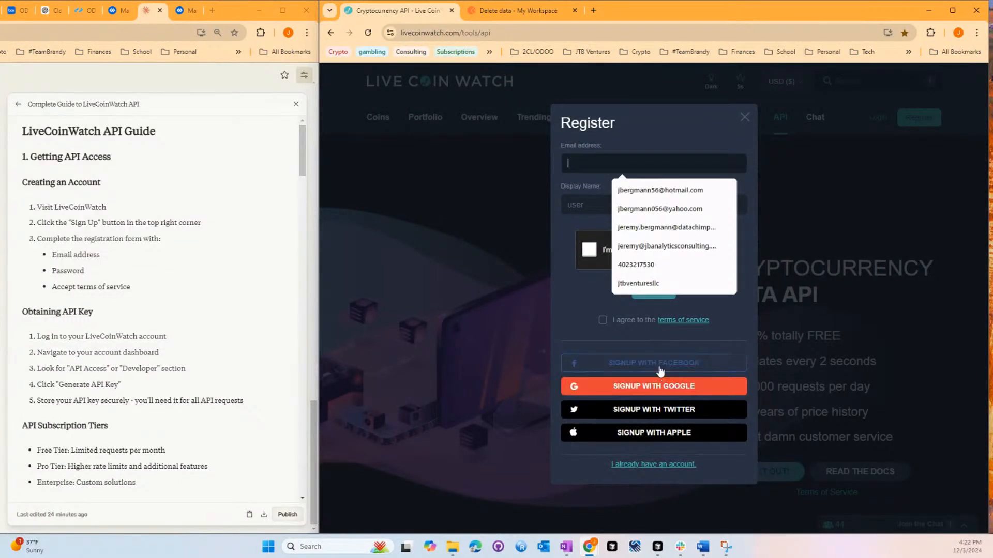
pyautogui.click(557, 222)
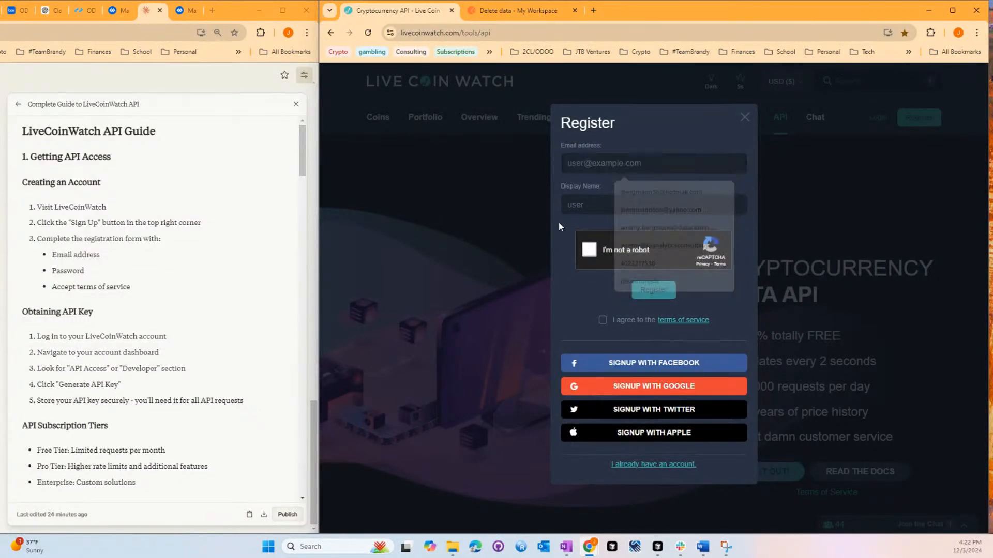
pyautogui.click(584, 255)
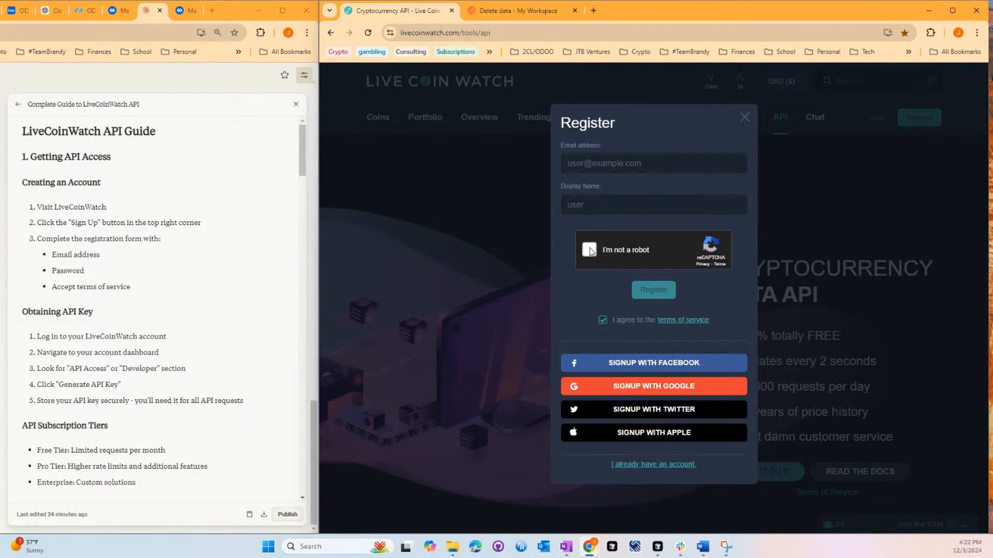
pyautogui.click(588, 164)
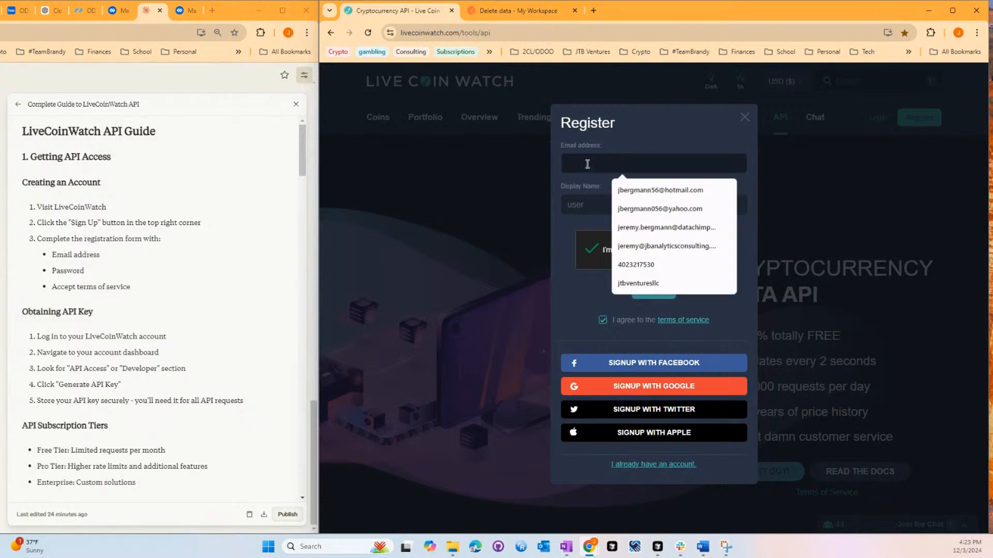
pyautogui.click(641, 190)
pyautogui.click(610, 207)
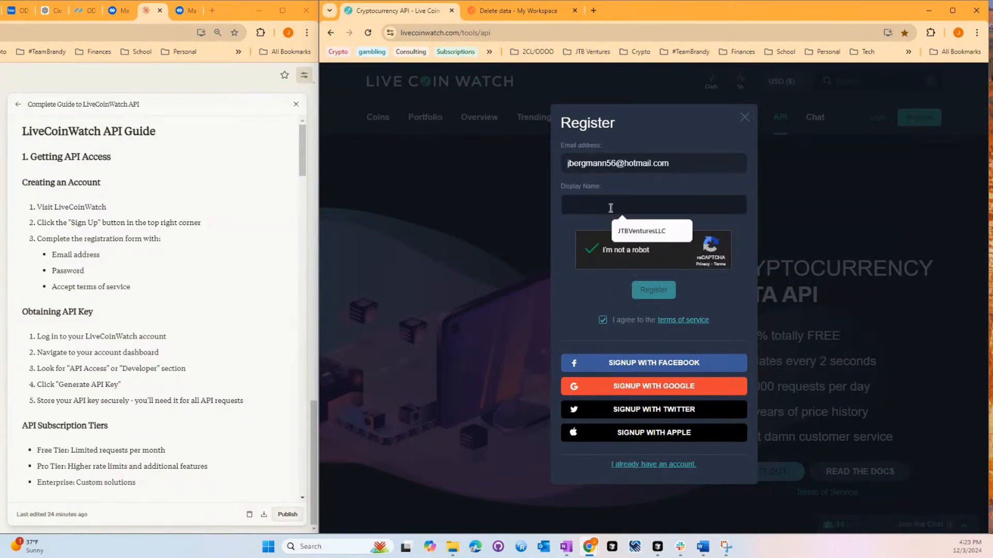
pyautogui.write('JC')
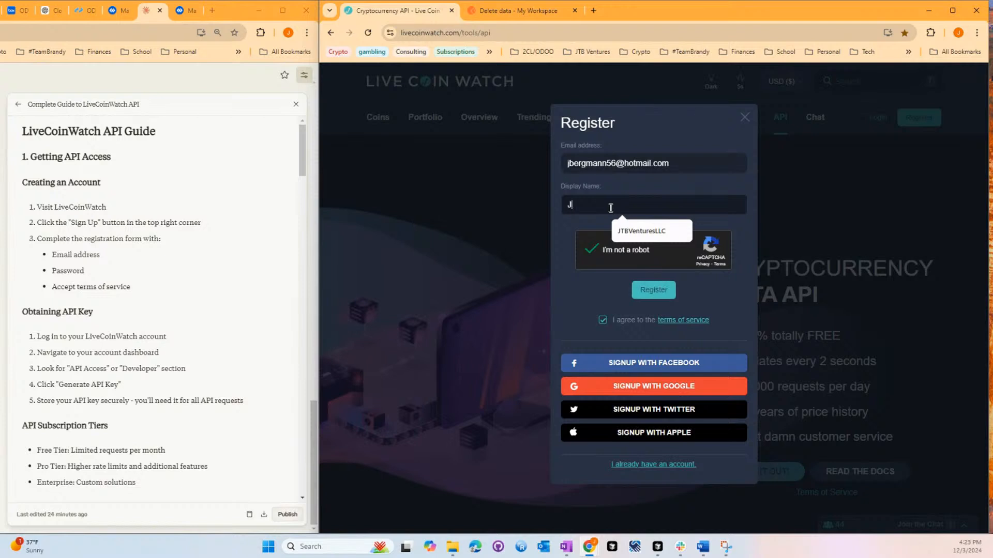
pyautogui.press('BackSpace')
pyautogui.write('Crypto')
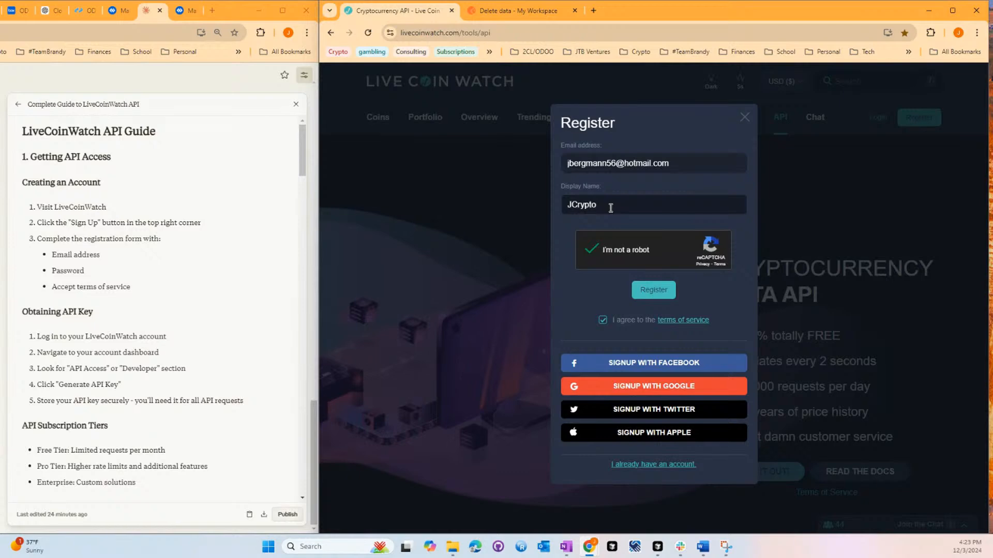
pyautogui.click(640, 297)
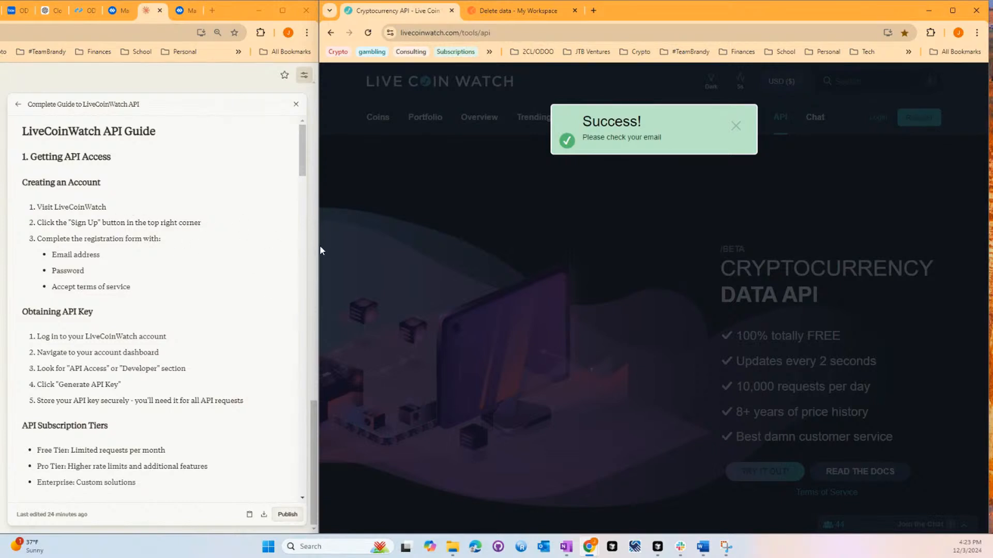
pyautogui.moveTo(318, 246); pyautogui.dragTo(259, 248)
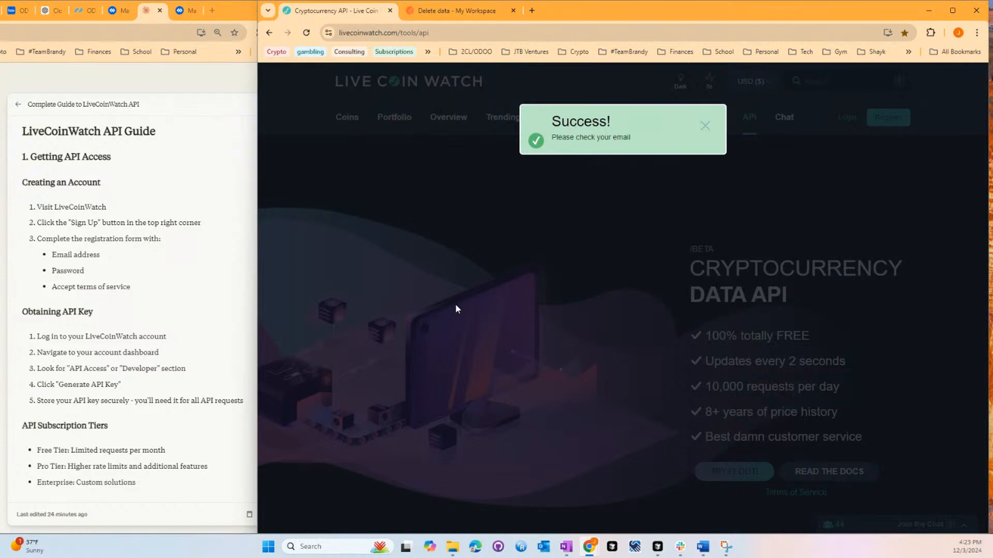
# Step: Close the registration Success popup and open a blank new tab in the LiveCoinWatch window
pyautogui.click(704, 126)
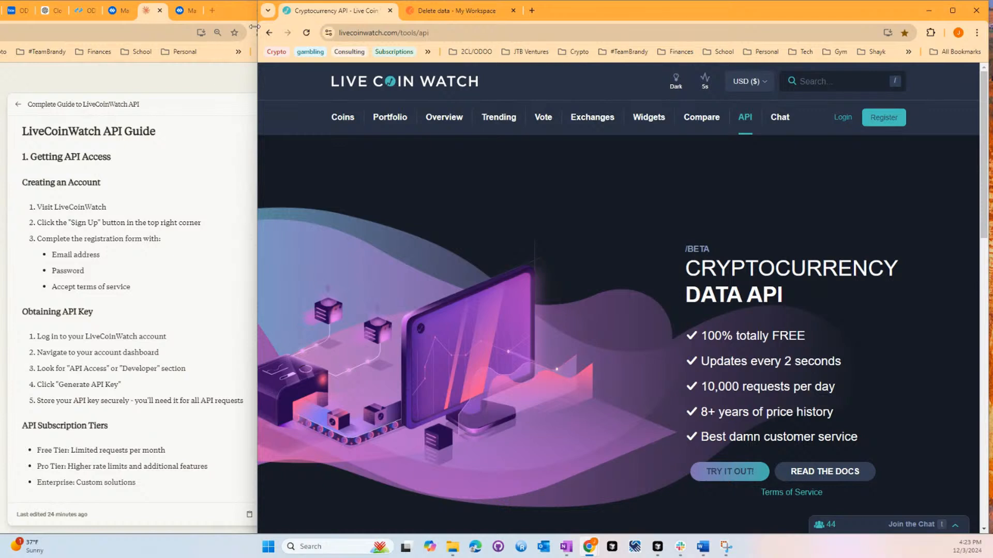
pyautogui.click(181, 17)
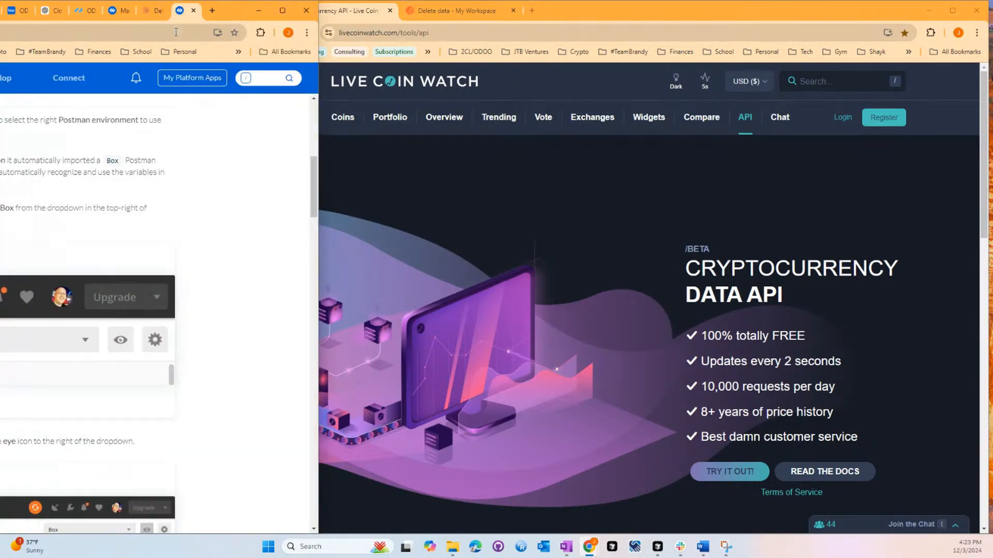
pyautogui.click(176, 32)
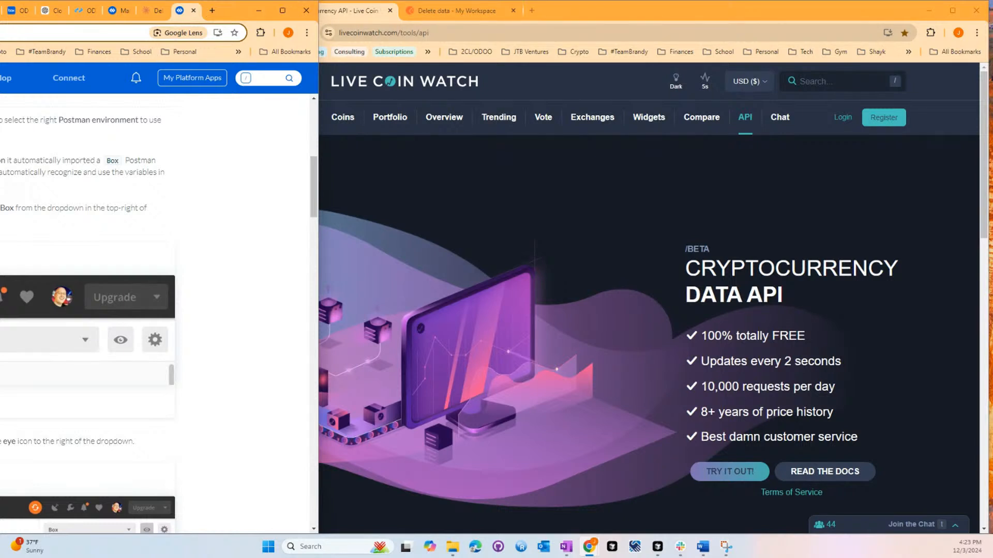
pyautogui.click(151, 11)
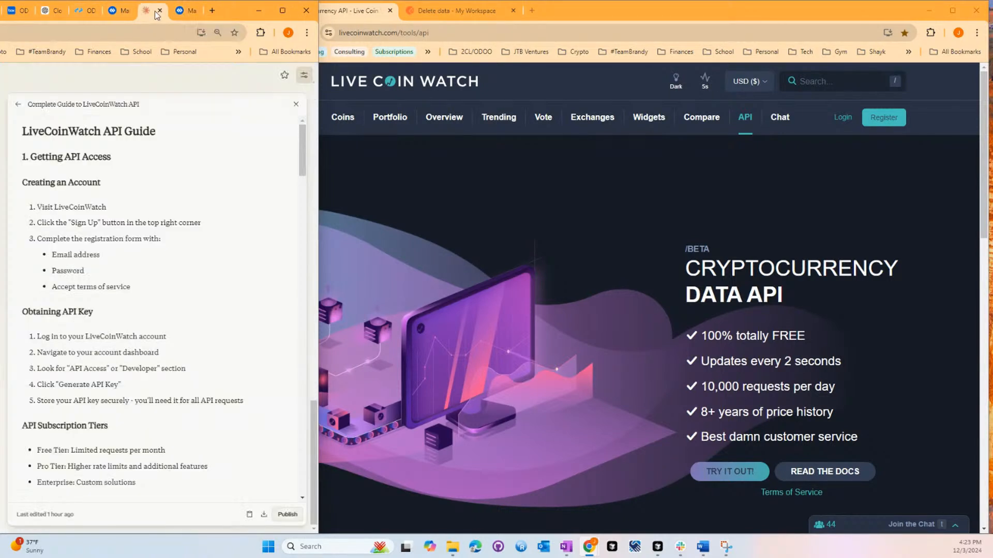
pyautogui.click(547, 26)
pyautogui.click(532, 11)
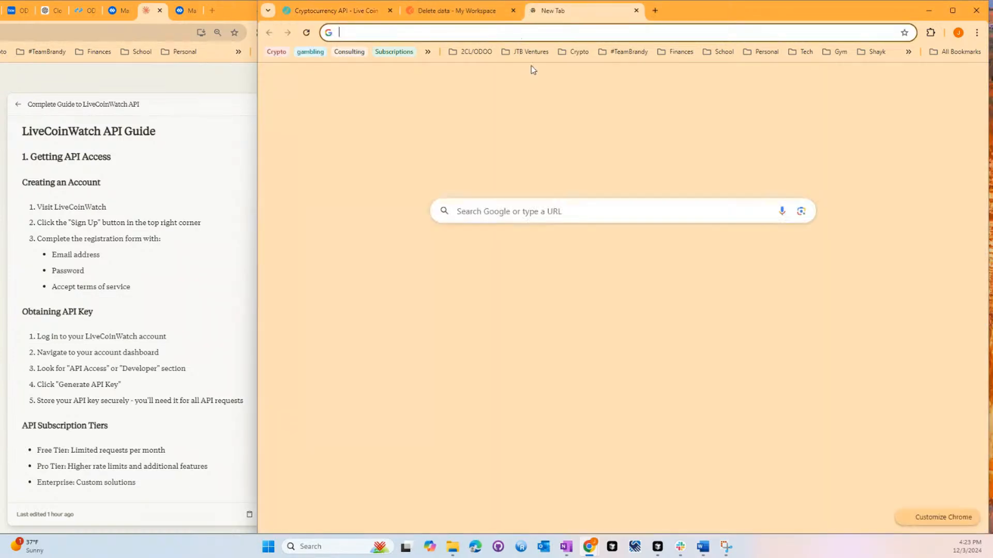
# Step: Load Outlook in the new tab and proceed past the more-information notice
pyautogui.click(541, 33)
pyautogui.write('outlook.office.com')
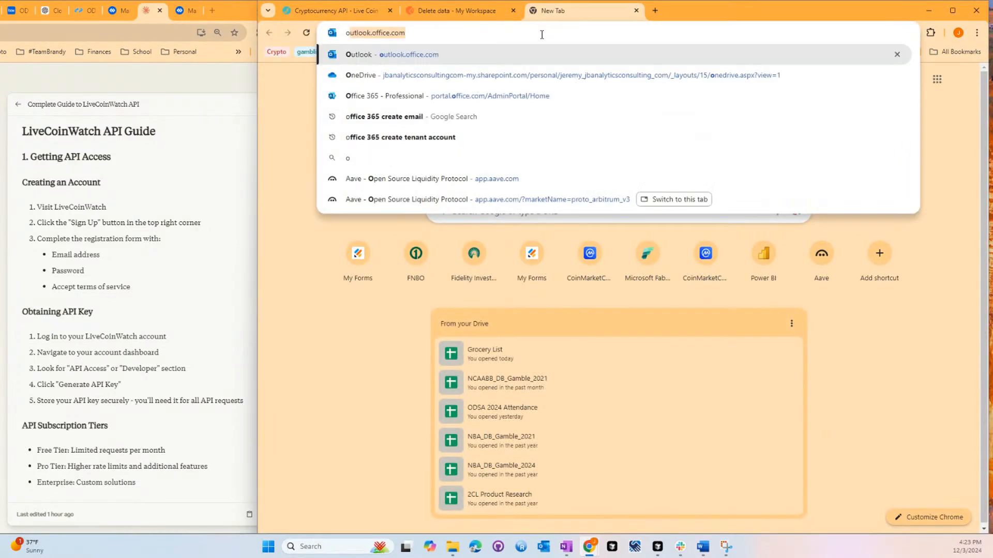
pyautogui.press('Return')
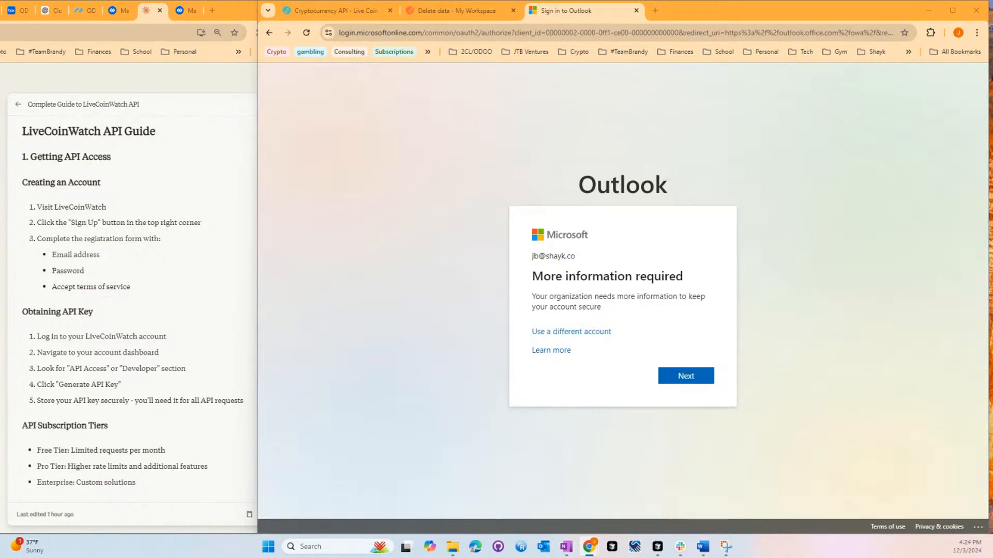
pyautogui.click(686, 375)
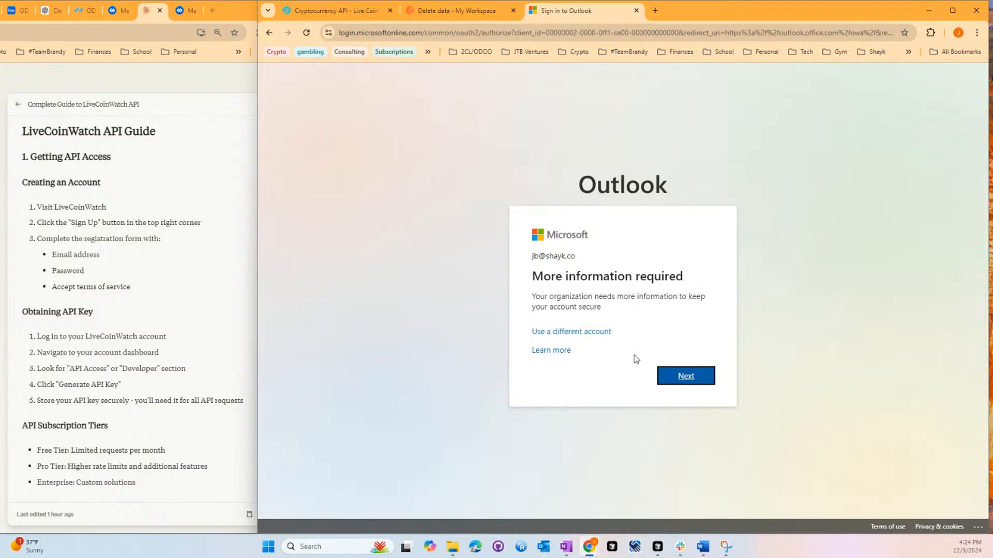
pyautogui.click(592, 336)
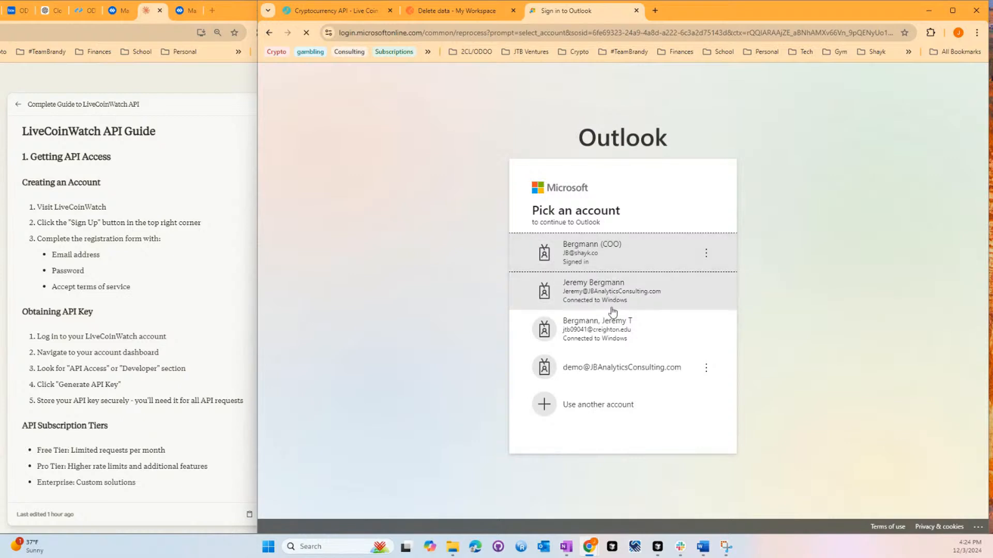
# Step: Sign in with another account using the saved login and the account PIN
pyautogui.click(599, 403)
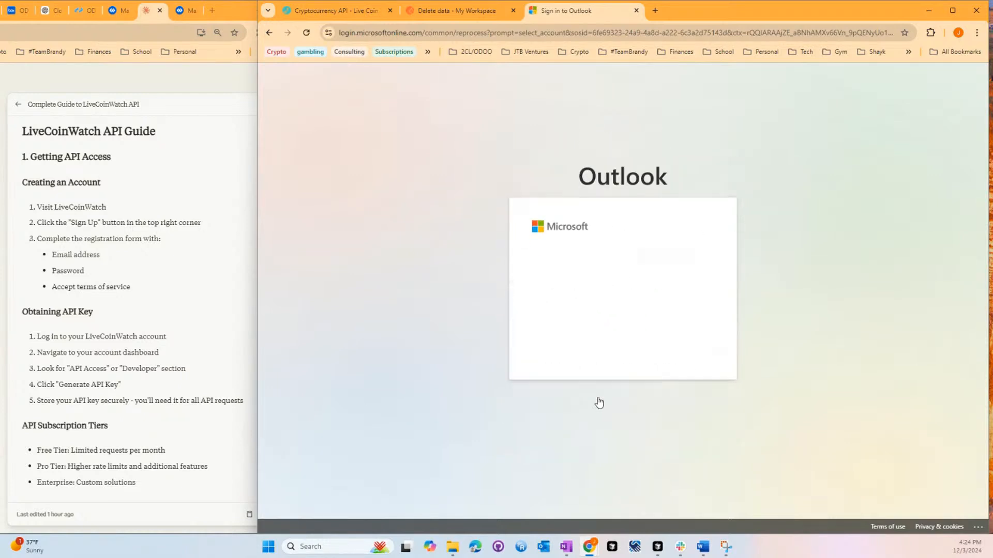
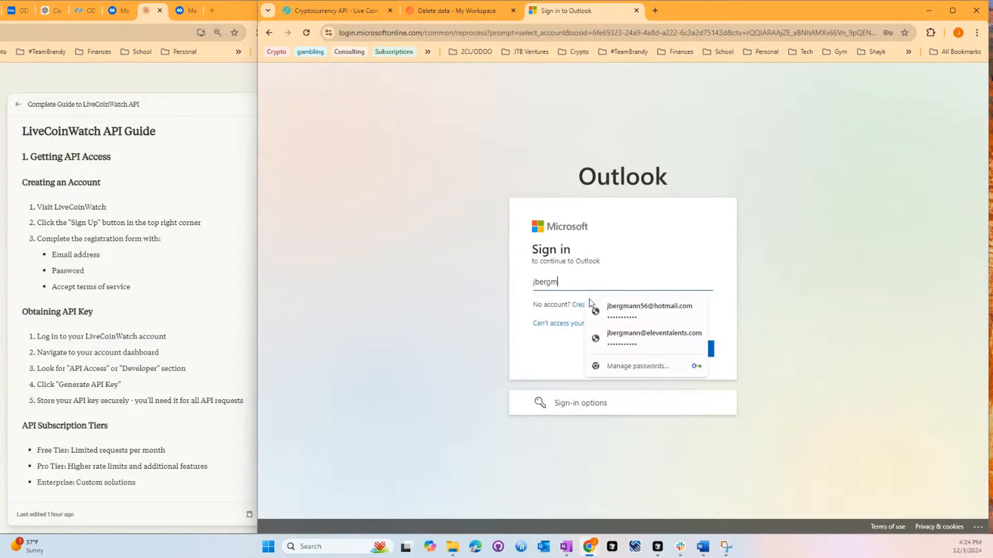
pyautogui.click(616, 311)
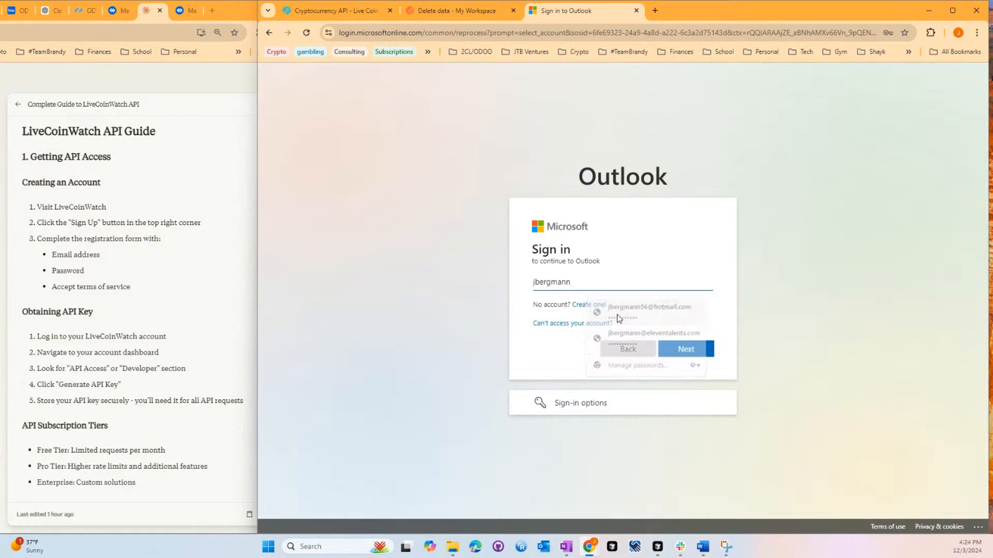
pyautogui.write('••••')
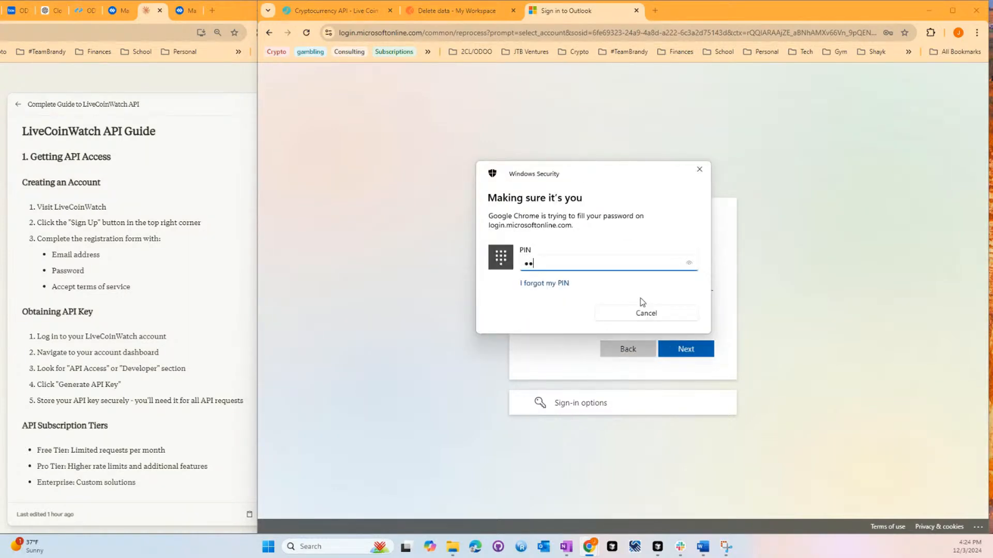
pyautogui.click(674, 347)
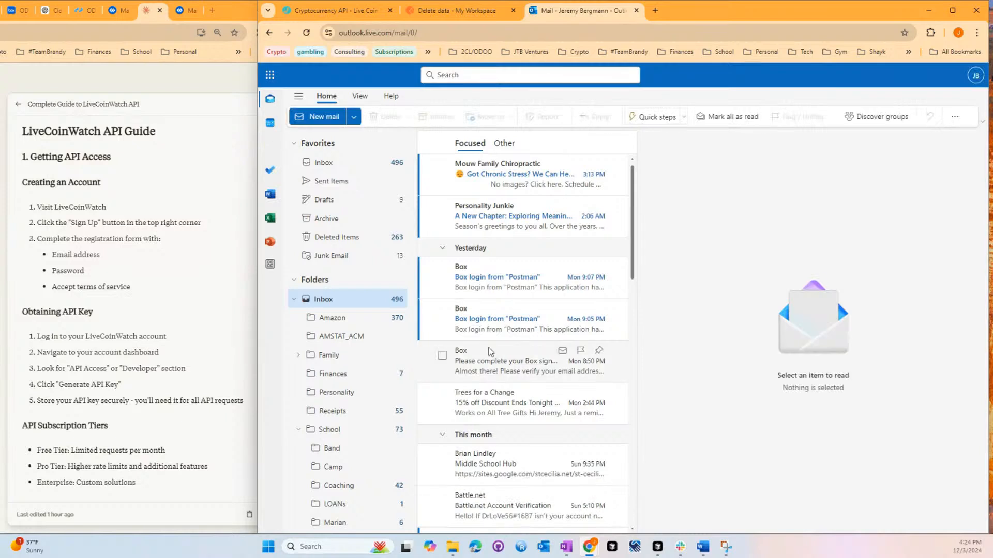
# Step: Check the Junk Email folder, then return to the Inbox
pyautogui.scroll(-6, 375, 362)
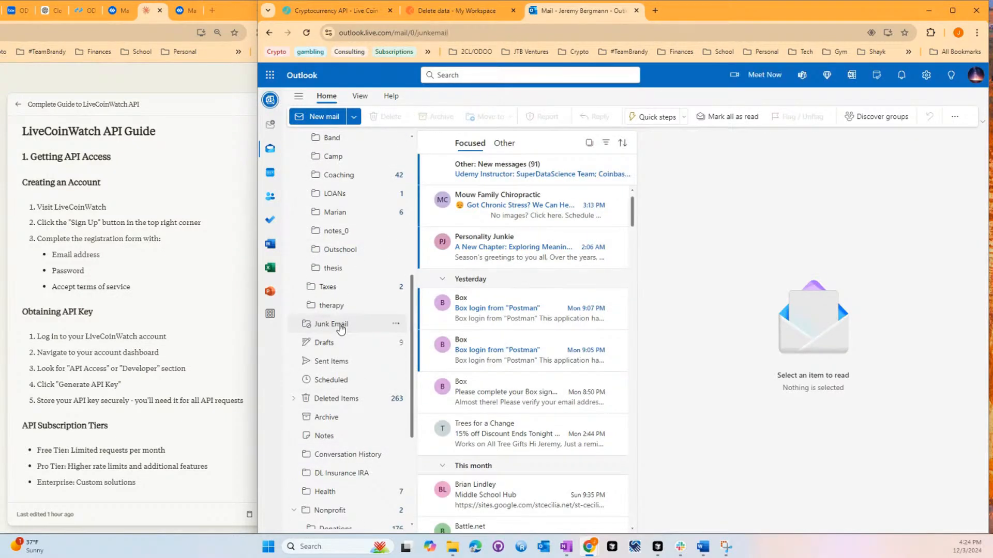
pyautogui.click(332, 323)
pyautogui.scroll(6, 360, 305)
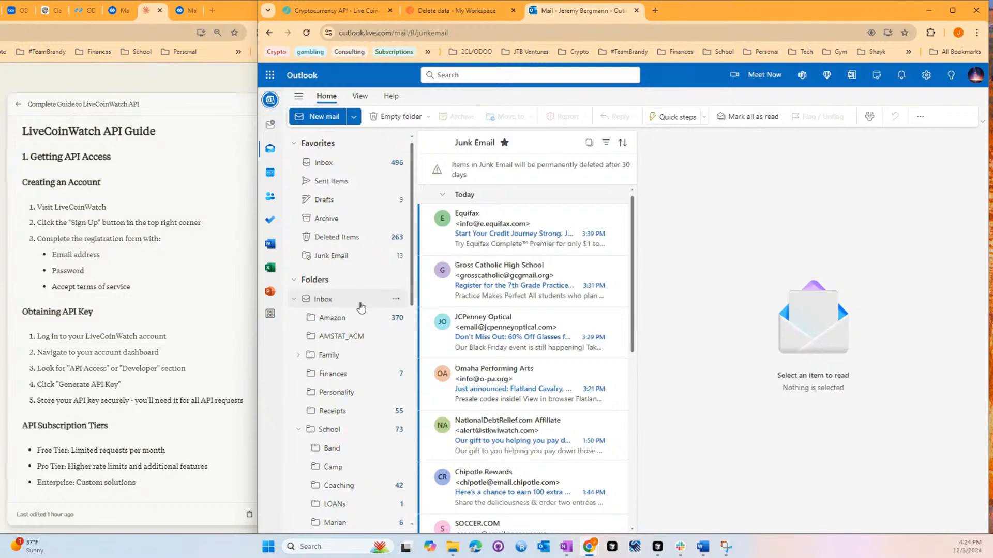
pyautogui.scroll(-5, 536, 294)
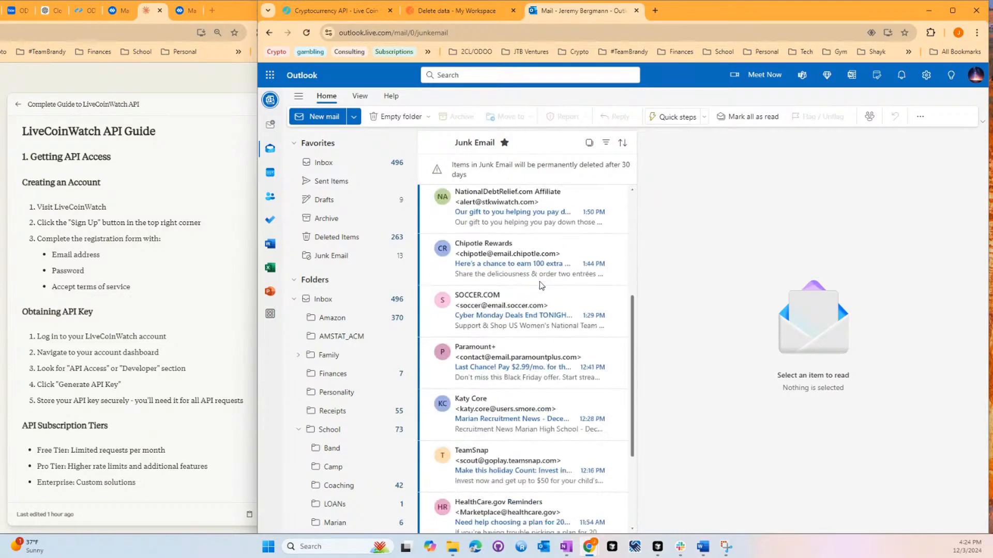
pyautogui.scroll(5, 536, 294)
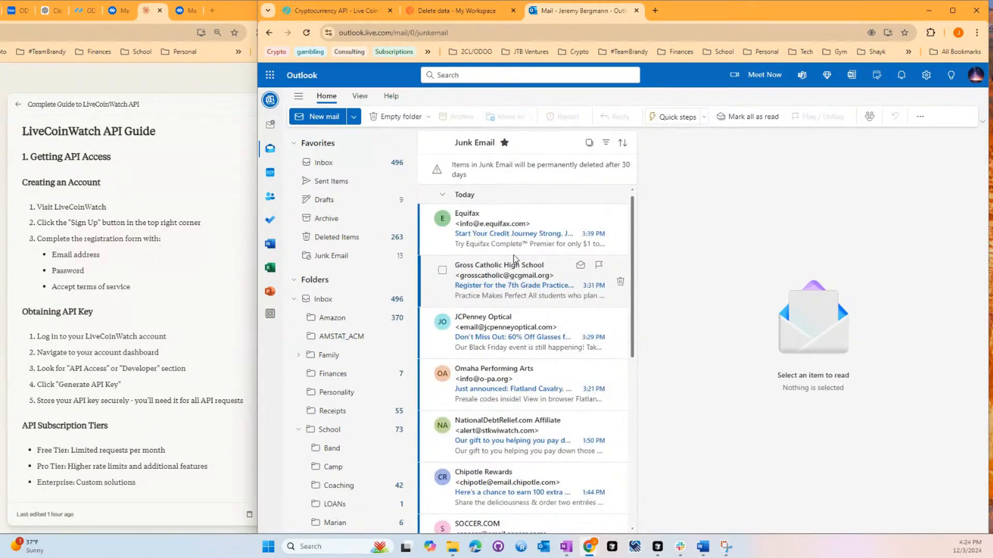
pyautogui.click(349, 299)
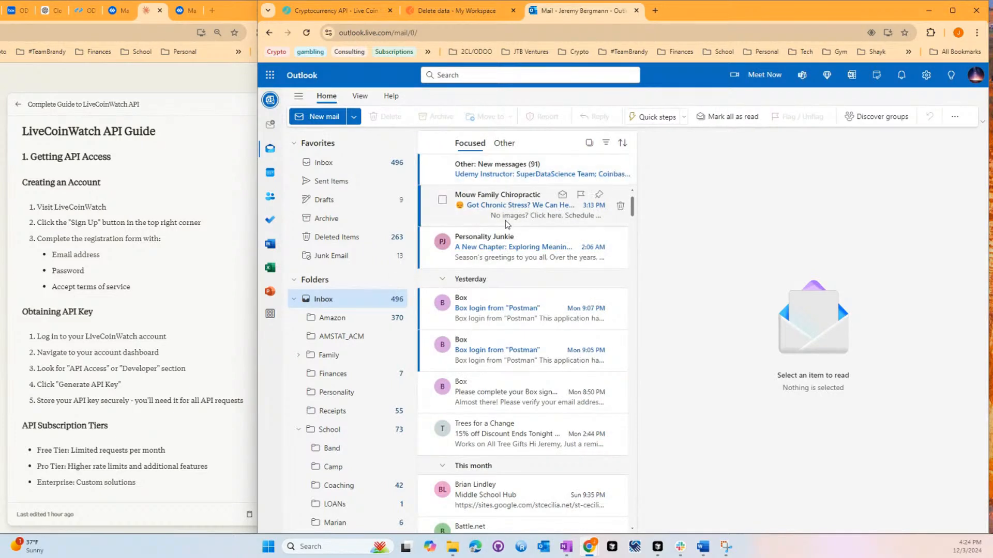
# Step: Look through the Other inbox tab, go back to Focused, then switch to the Cryptocurrency API tab
pyautogui.click(504, 143)
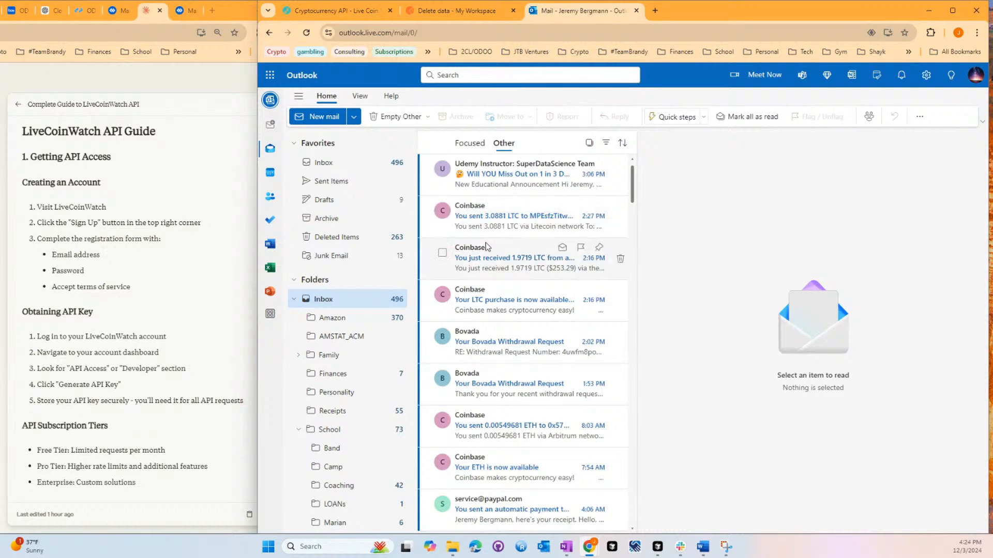
pyautogui.scroll(-3, 486, 256)
pyautogui.scroll(3, 484, 265)
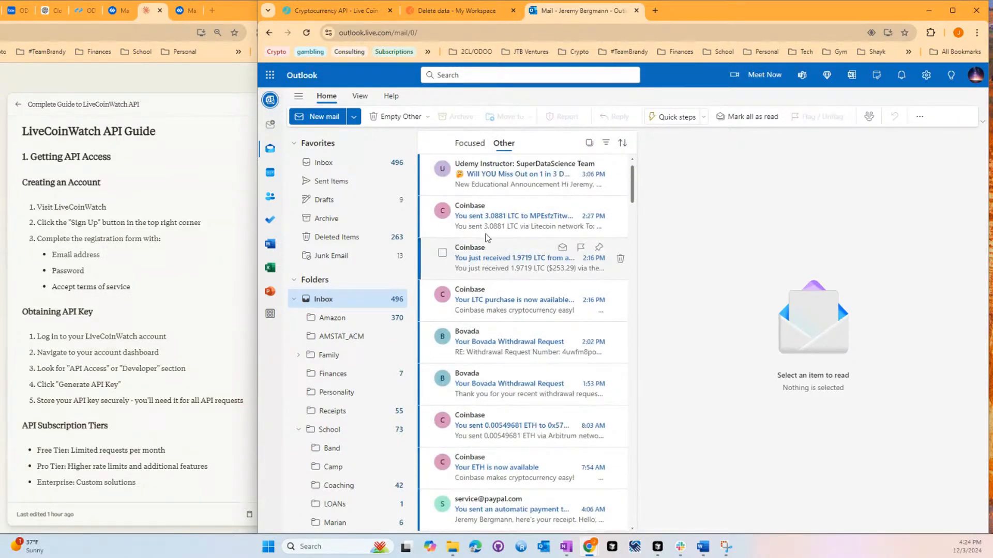
pyautogui.click(470, 143)
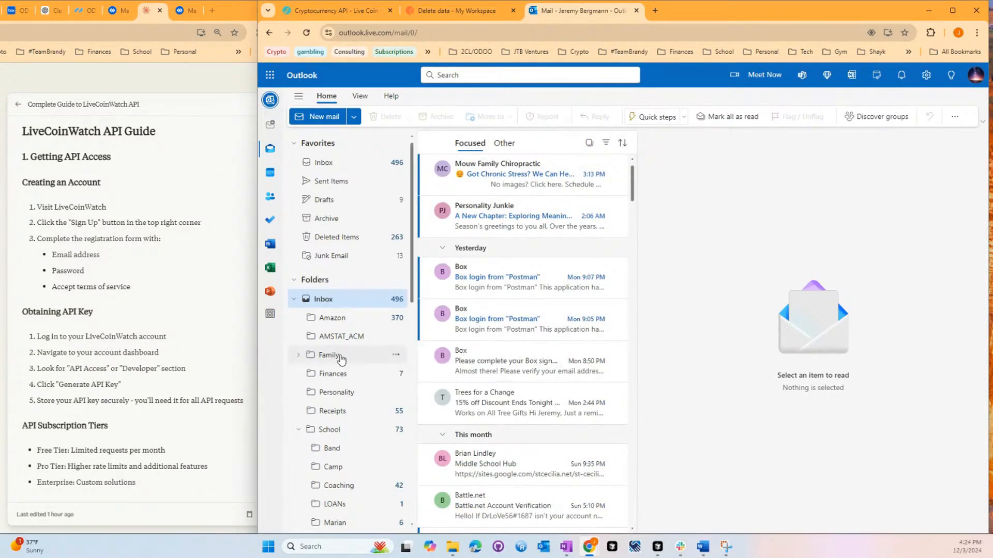
pyautogui.click(350, 305)
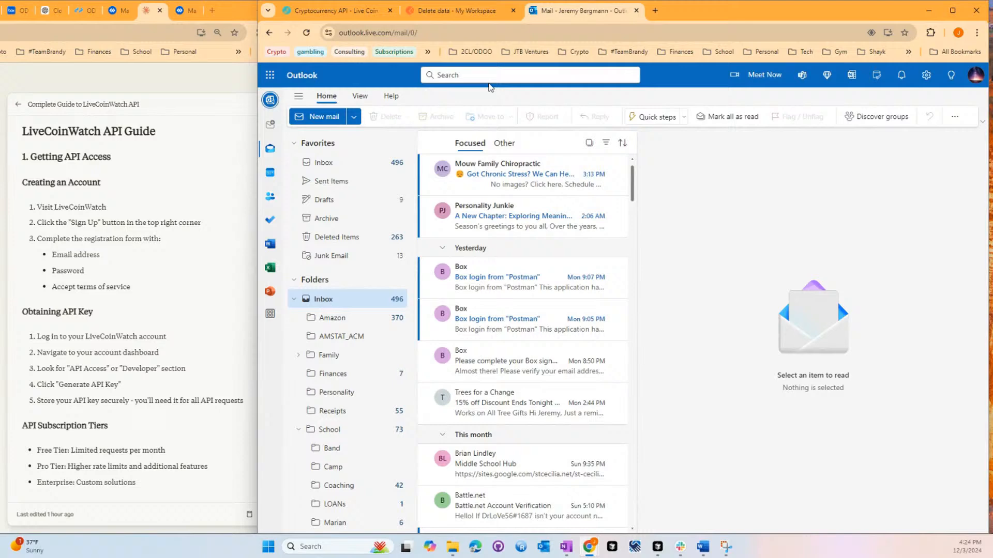
pyautogui.click(468, 13)
pyautogui.click(355, 17)
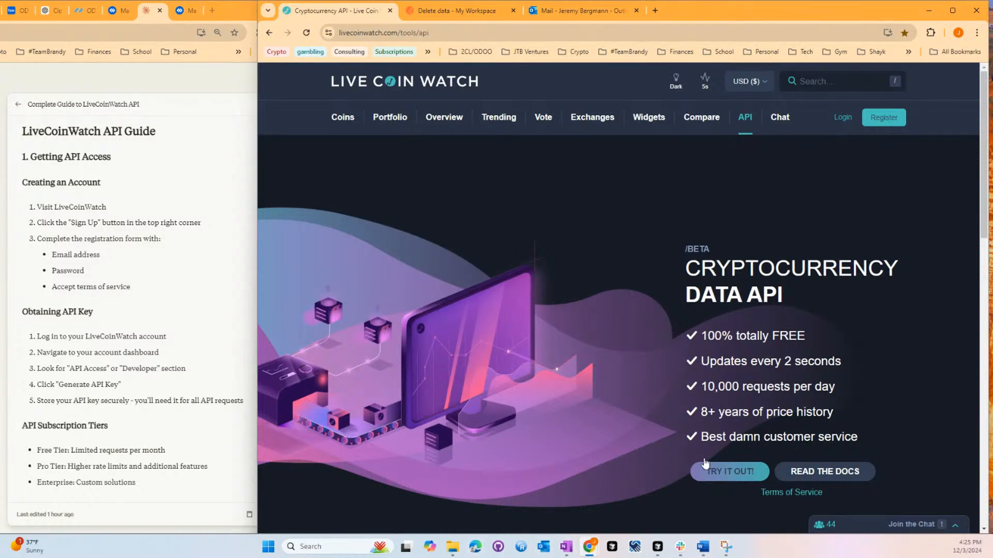
# Step: Log in to LiveCoinWatch with Google and check the signed-in account menu
pyautogui.click(842, 123)
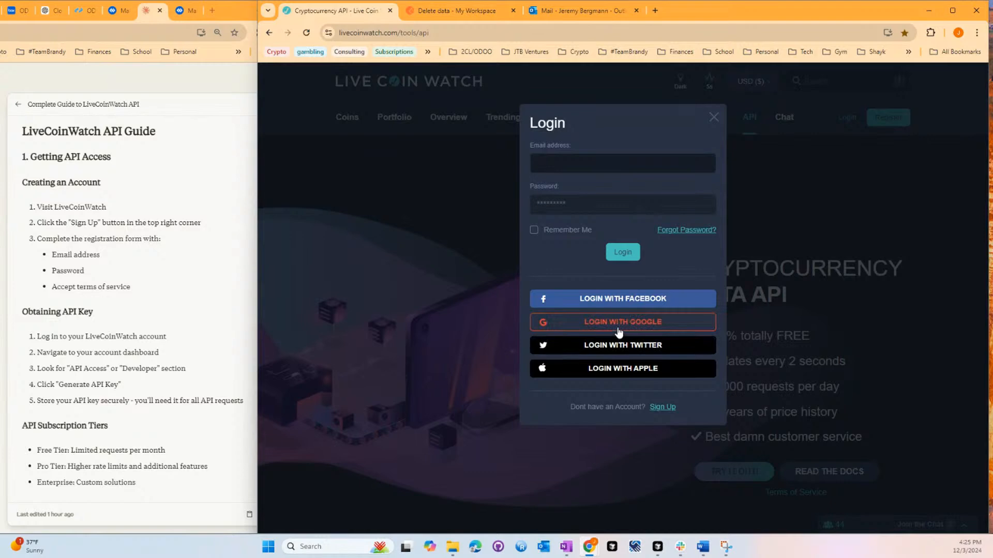
pyautogui.click(618, 332)
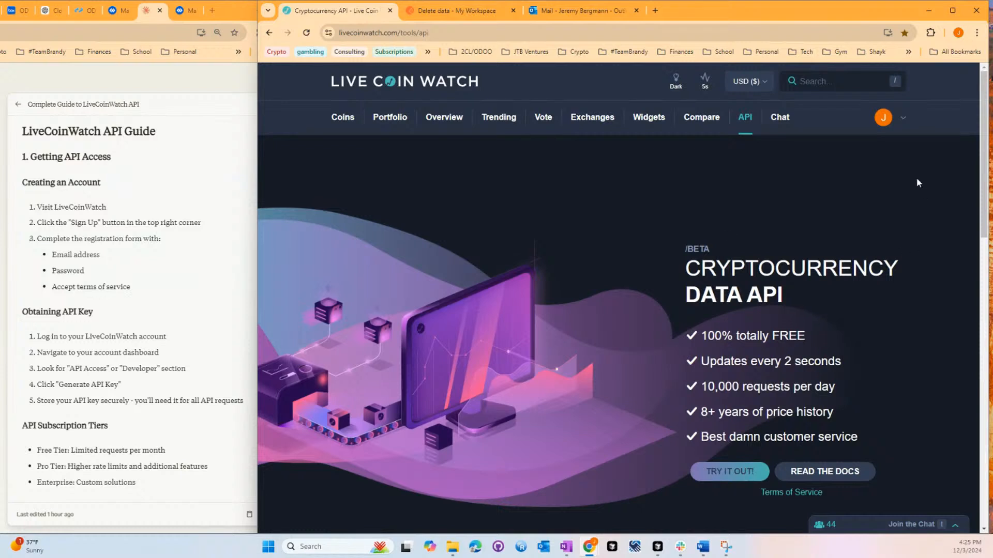
pyautogui.click(902, 118)
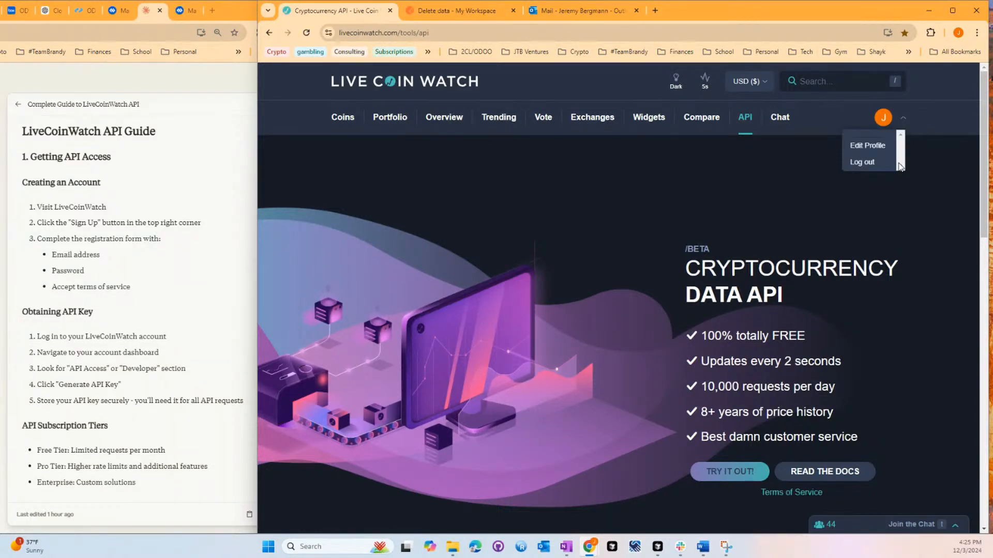
pyautogui.click(703, 181)
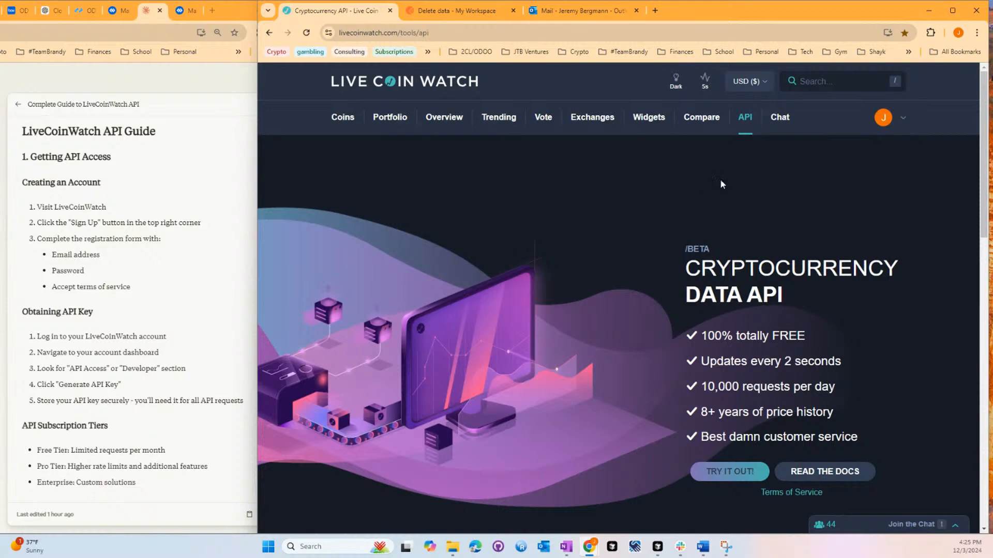
pyautogui.click(902, 118)
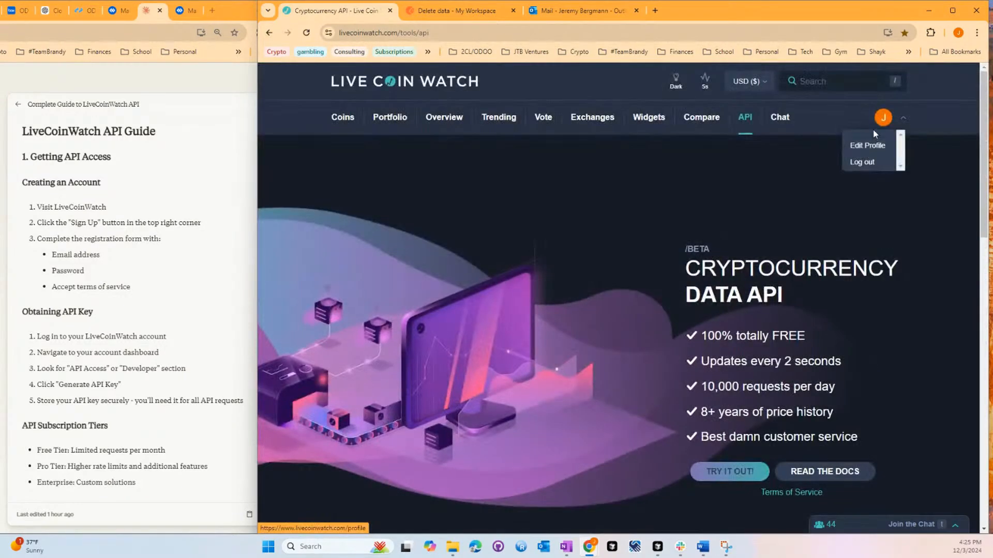
pyautogui.click(880, 121)
# Step: Open Edit Profile and copy the API key showing 9999 credits remaining
pyautogui.click(879, 122)
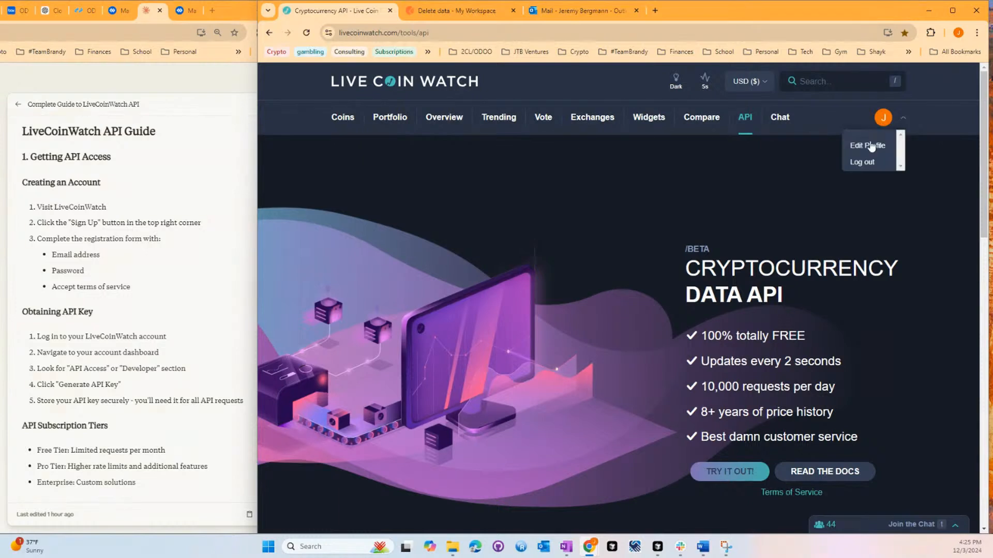
pyautogui.click(872, 146)
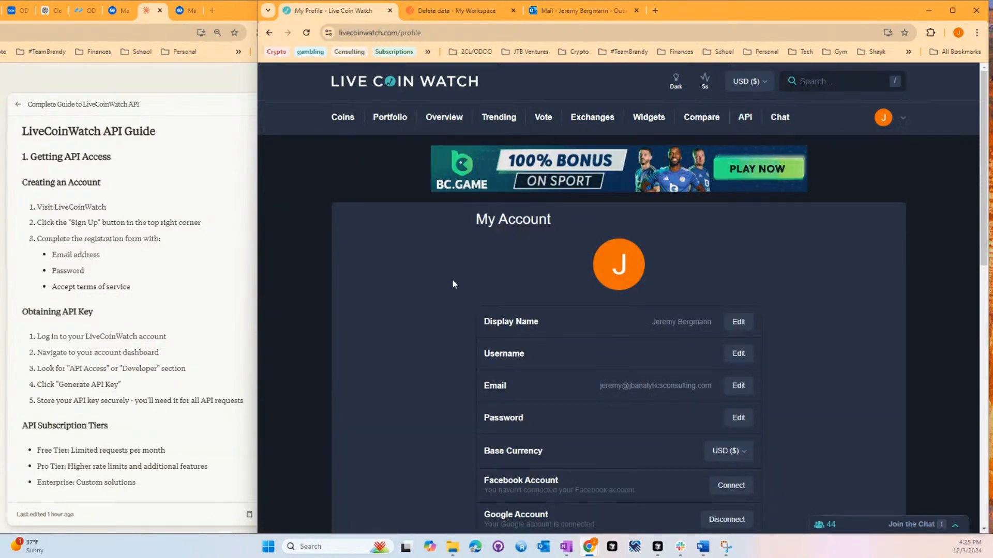
pyautogui.scroll(-2, 453, 280)
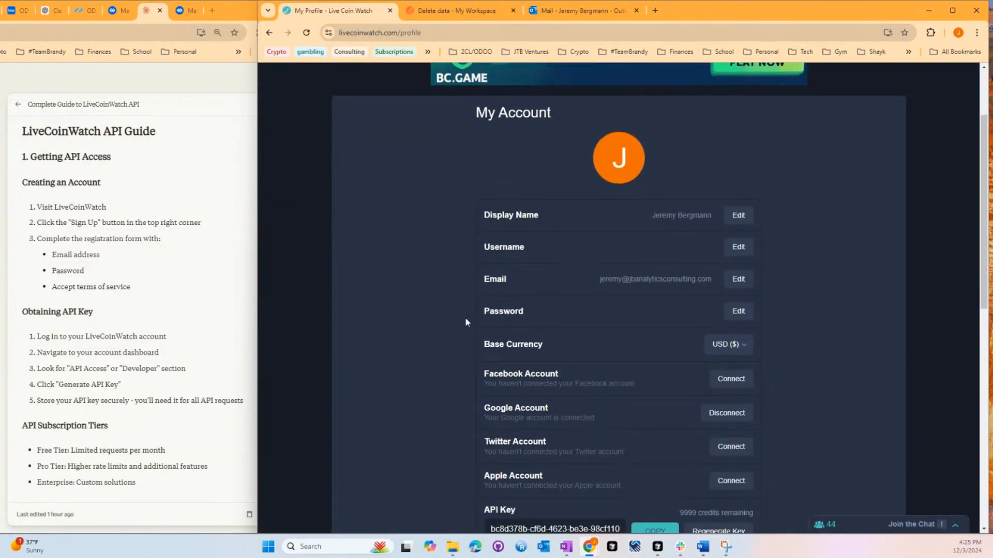
pyautogui.scroll(-2, 465, 323)
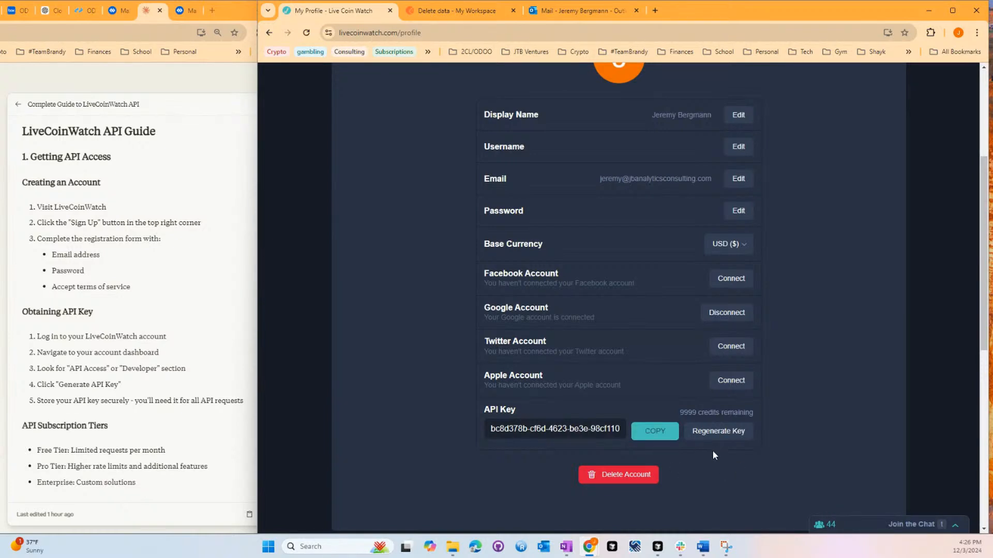
pyautogui.click(652, 431)
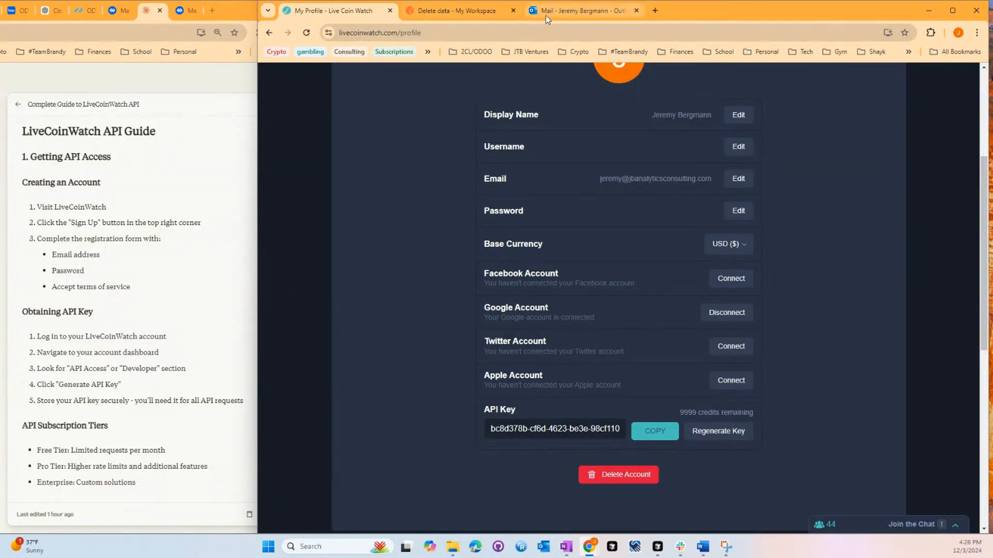
pyautogui.scroll(5, 641, 266)
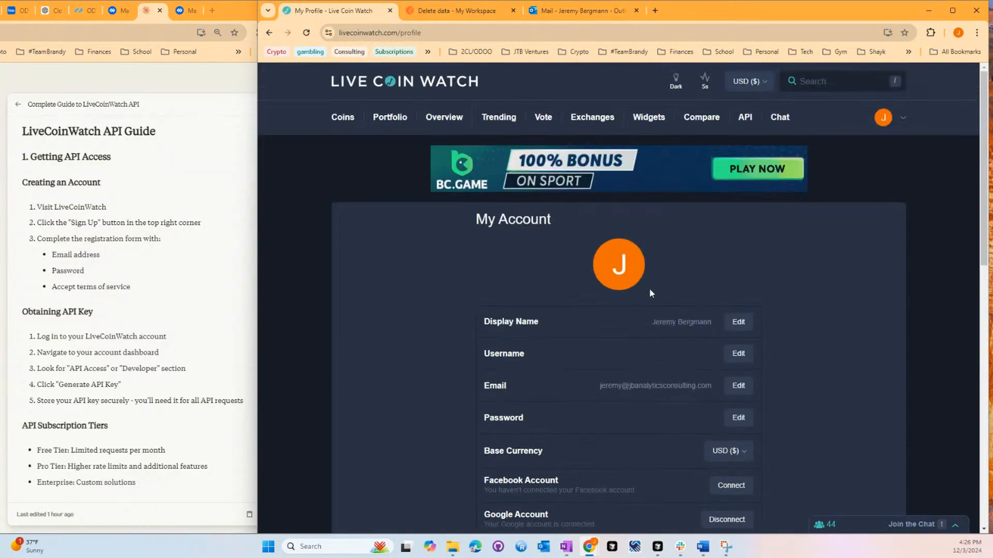
# Step: Dismiss the tracking popup and scroll down LiveCoinWatch's cryptocurrency data API page to the API Playground
pyautogui.click(342, 119)
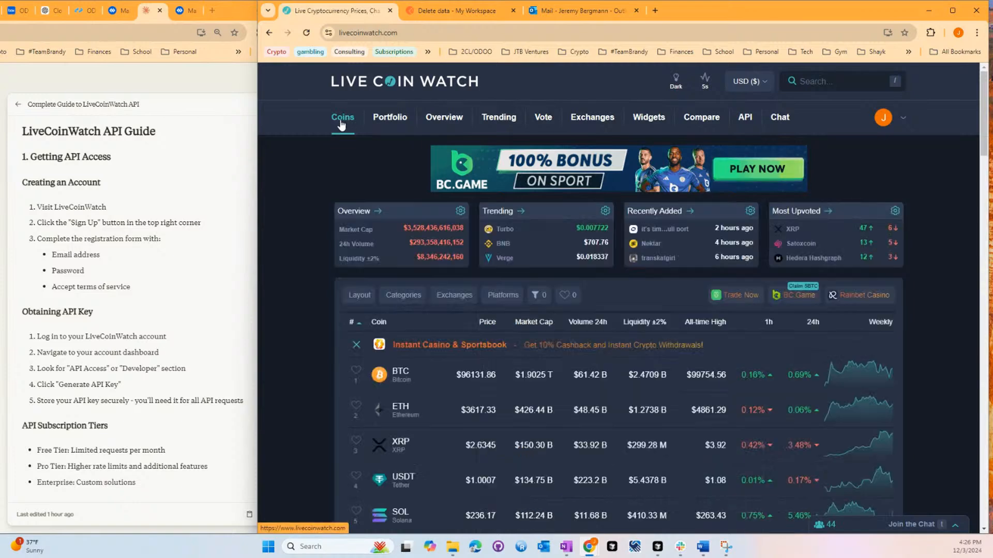
pyautogui.click(388, 118)
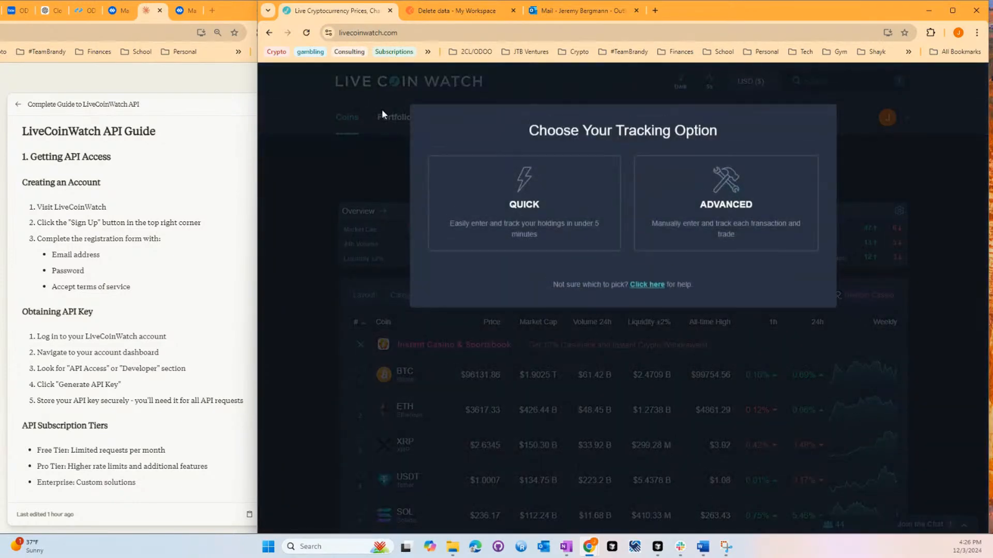
pyautogui.click(910, 318)
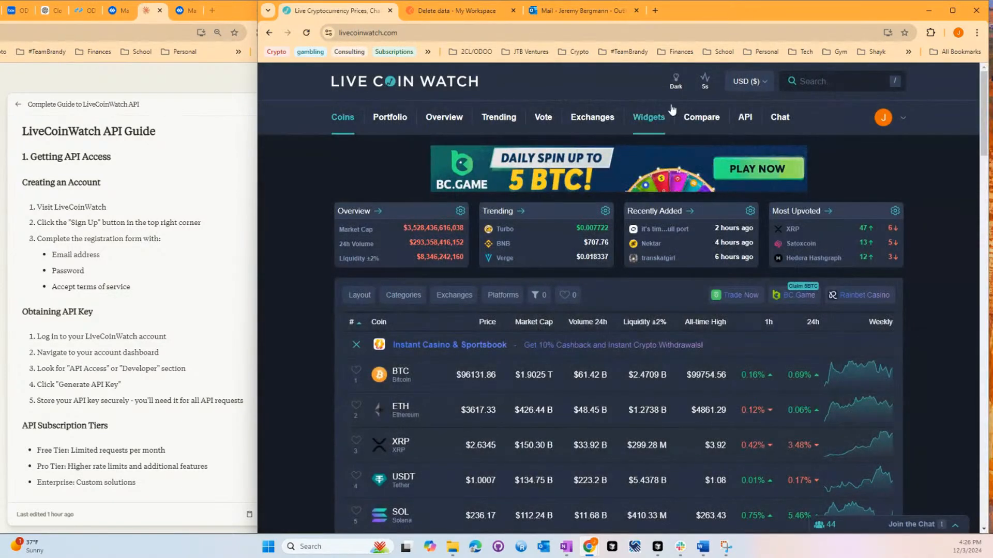
pyautogui.click(745, 118)
pyautogui.scroll(-7, 638, 384)
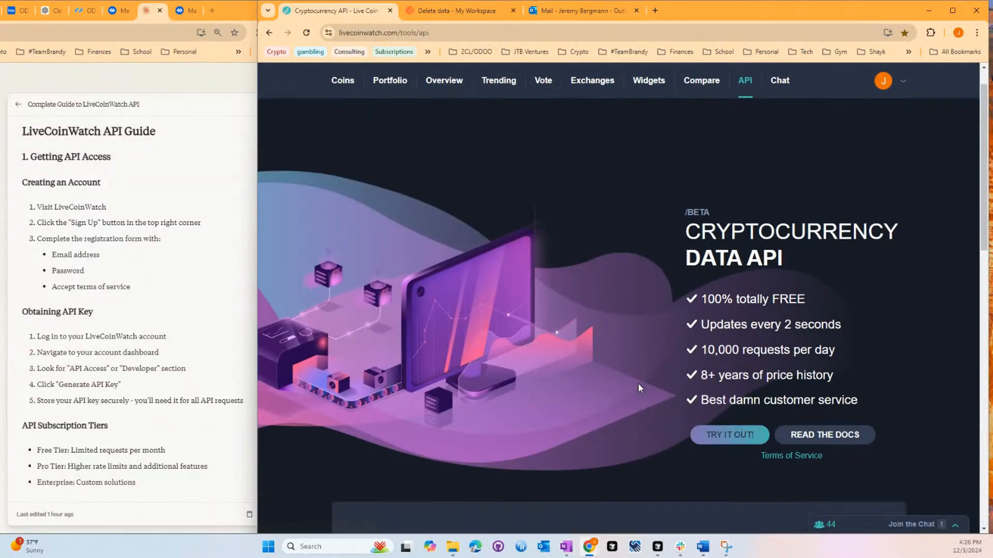
pyautogui.scroll(-2, 623, 372)
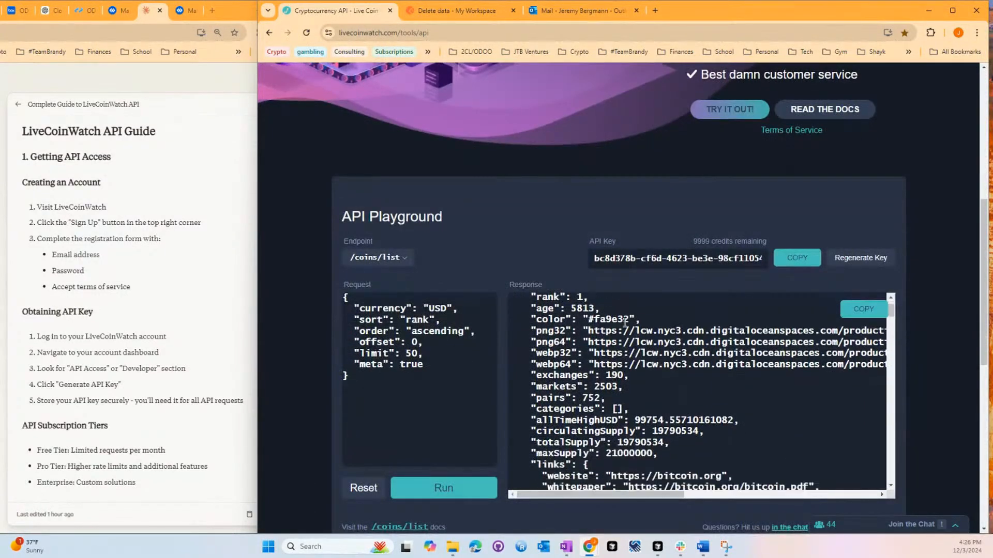
# Step: Inspect the playground's API key and its 9999 remaining credits
pyautogui.tripleClick(644, 261)
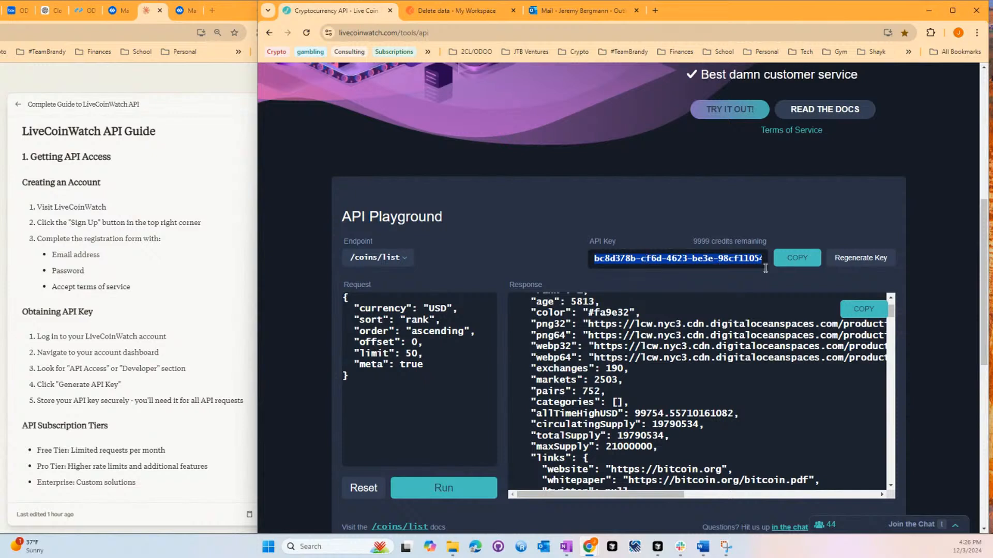
pyautogui.click(814, 228)
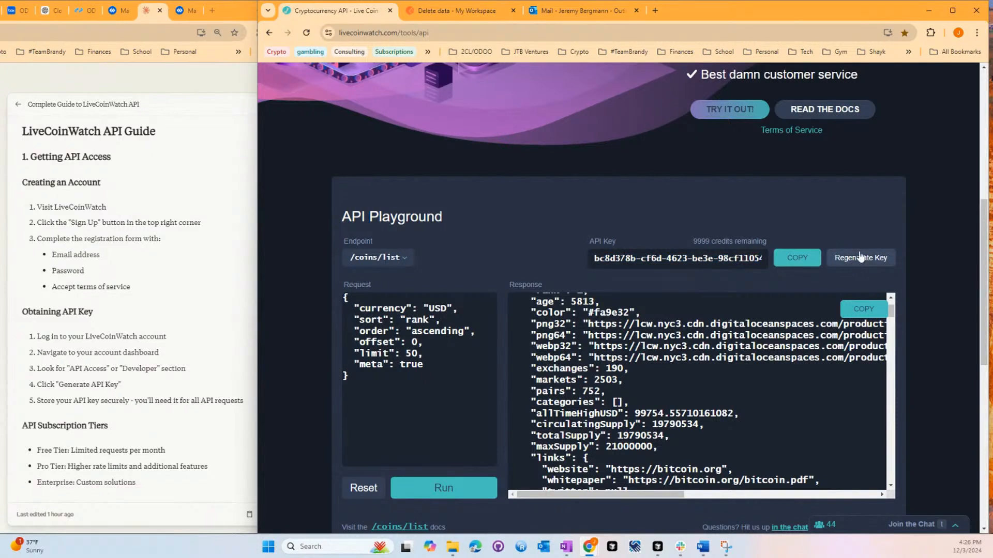
pyautogui.moveTo(693, 242); pyautogui.dragTo(764, 241)
pyautogui.rightClick(764, 240)
pyautogui.click(733, 228)
pyautogui.moveTo(690, 243); pyautogui.dragTo(711, 243)
pyautogui.click(712, 243)
pyautogui.moveTo(693, 241); pyautogui.dragTo(708, 241)
pyautogui.click(707, 242)
# Step: Keep /coins/list as the playground endpoint and open READ THE DOCS in a new tab
pyautogui.click(411, 258)
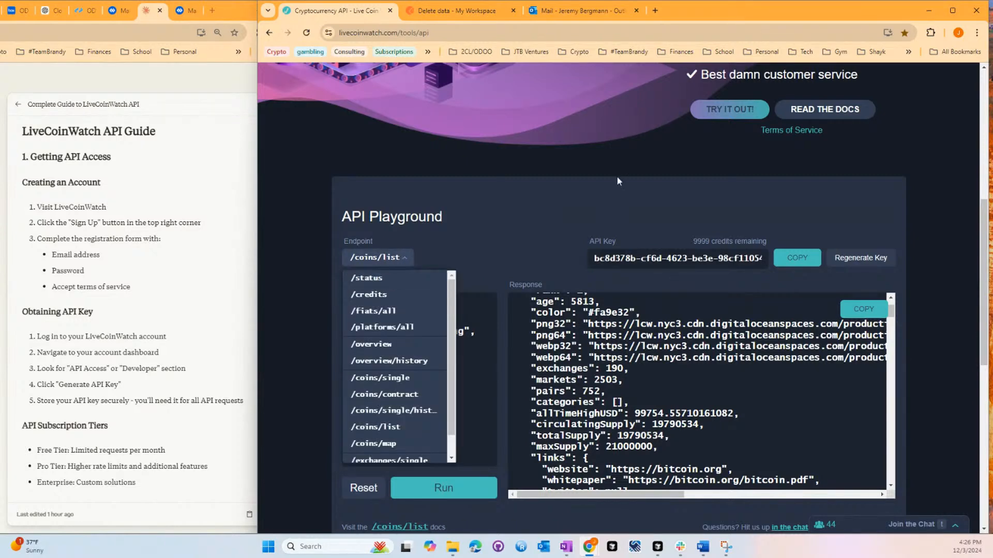
pyautogui.click(569, 214)
pyautogui.scroll(3, 556, 231)
pyautogui.scroll(3, 559, 248)
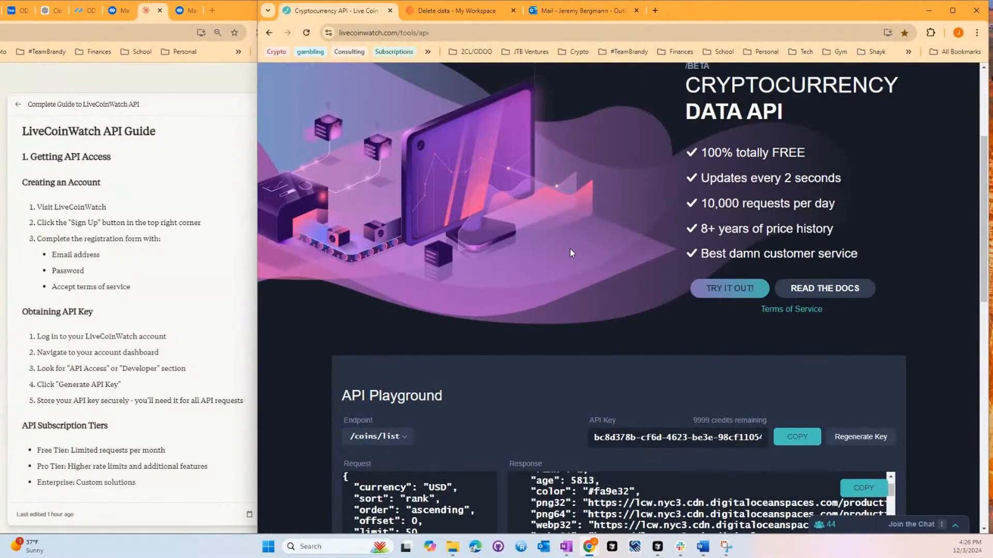
pyautogui.rightClick(829, 421)
pyautogui.click(872, 307)
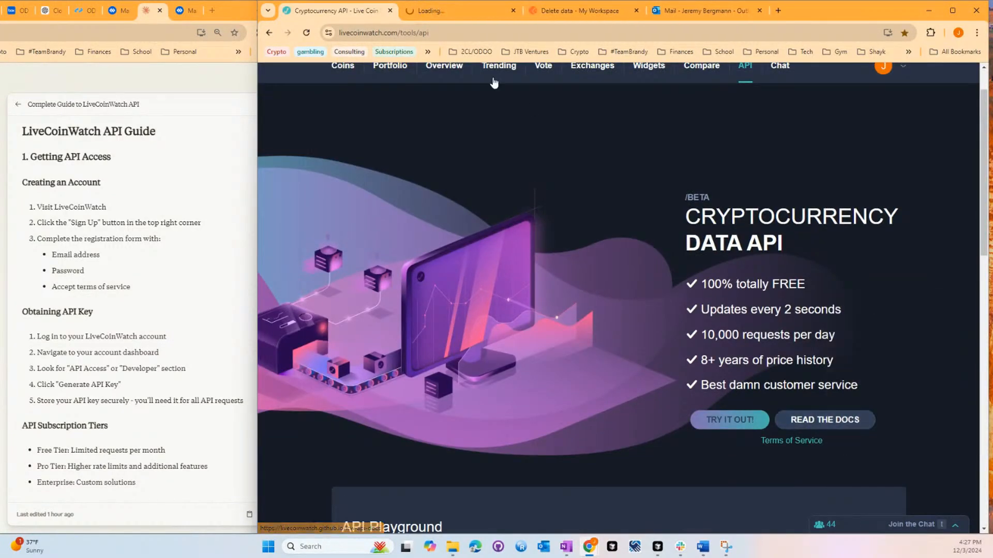
# Step: In the docs tab, expand Resources and read the /status endpoint description
pyautogui.click(443, 14)
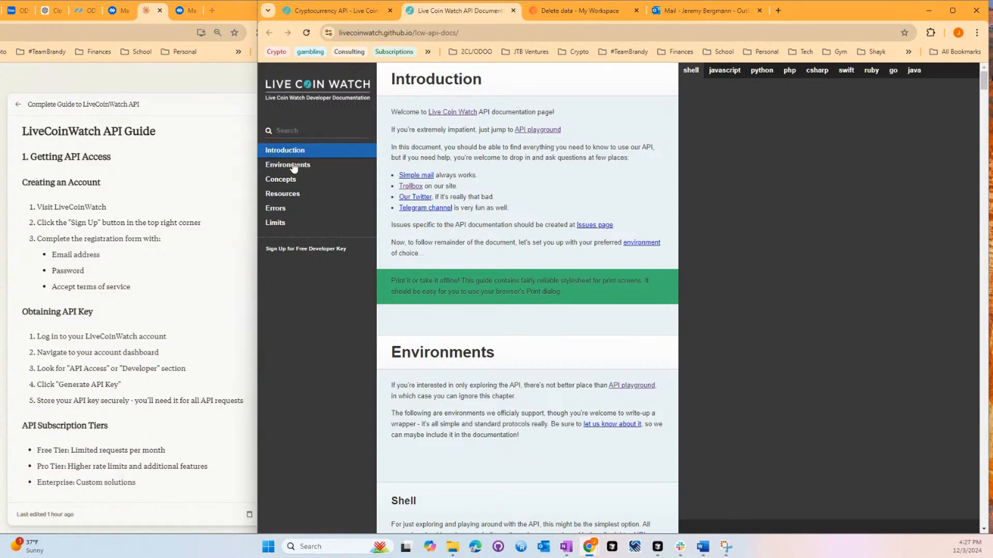
pyautogui.click(287, 194)
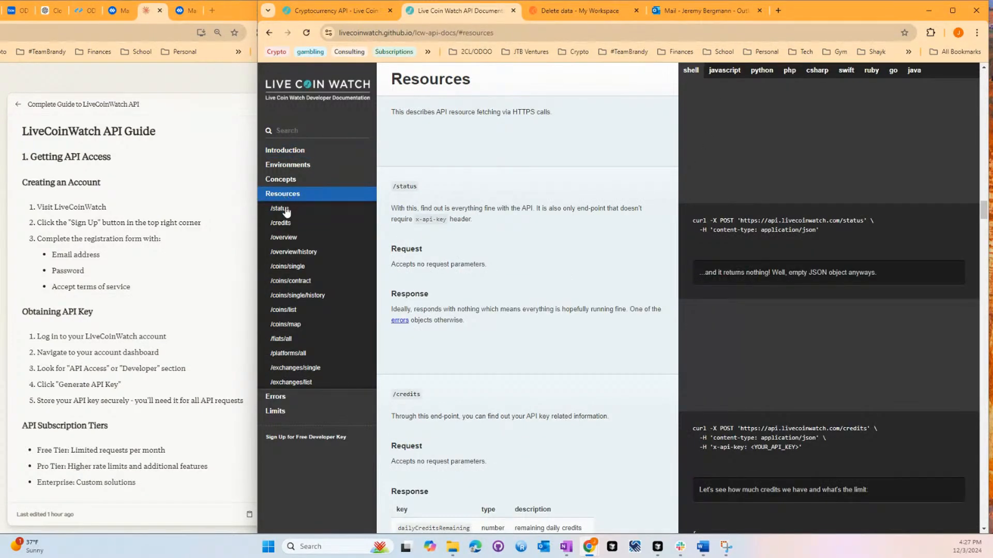
pyautogui.click(285, 212)
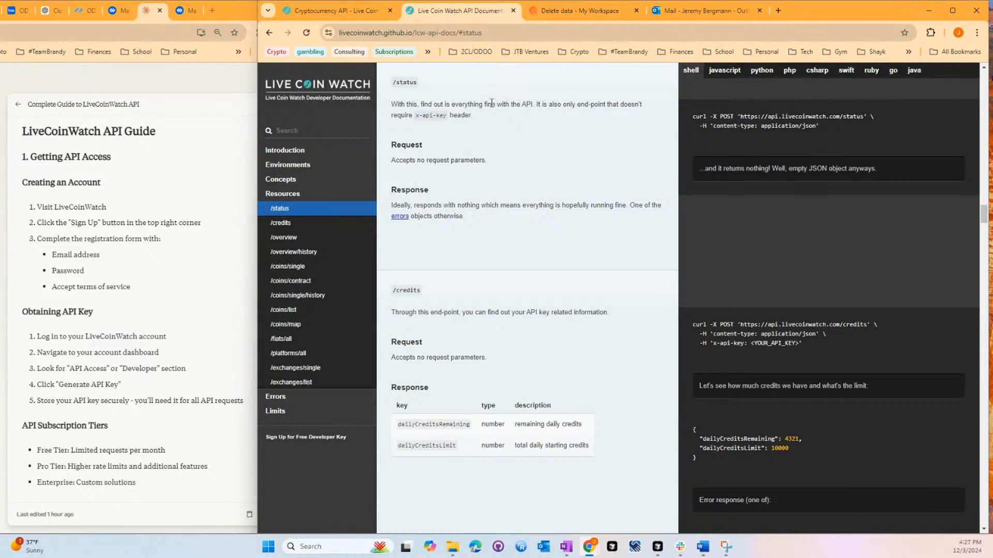
pyautogui.moveTo(417, 102); pyautogui.dragTo(388, 81)
pyautogui.moveTo(455, 104); pyautogui.dragTo(476, 105)
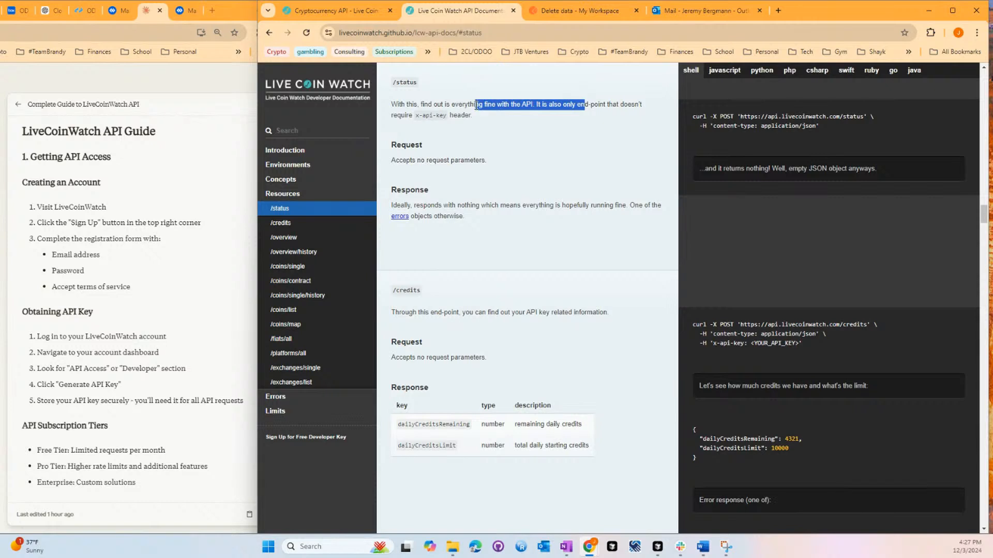
pyautogui.click(473, 117)
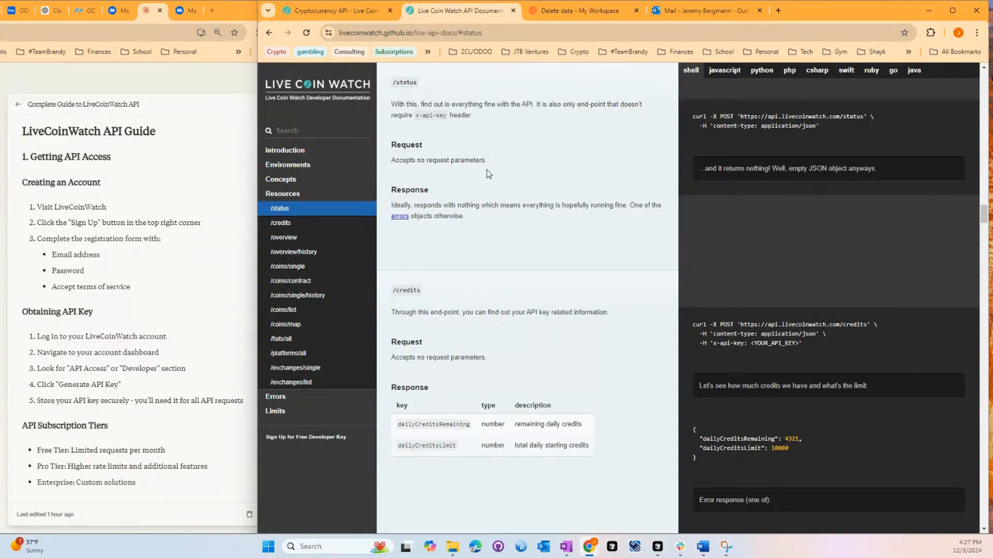
# Step: Read the /credits and /overview endpoint descriptions
pyautogui.click(280, 223)
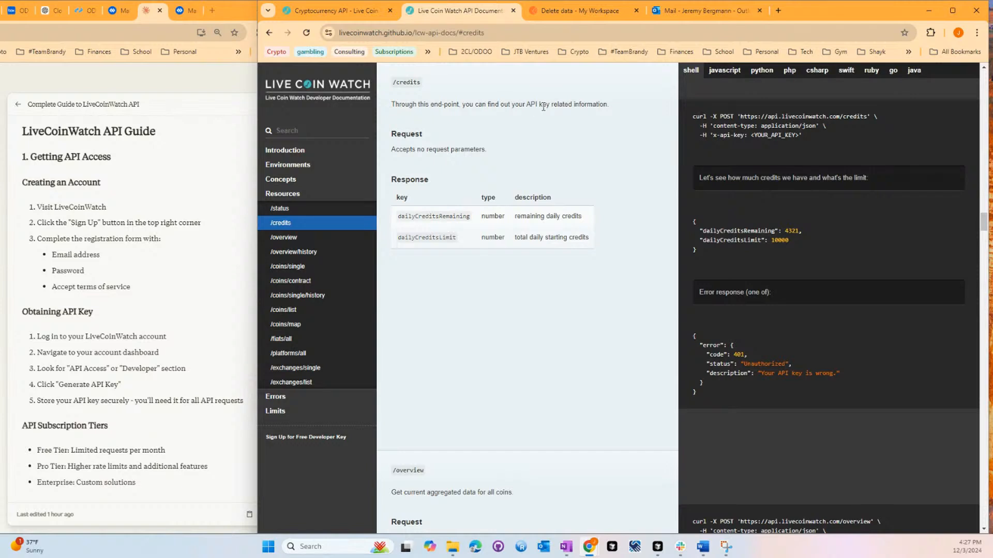
pyautogui.moveTo(546, 107); pyautogui.dragTo(586, 106)
pyautogui.click(589, 115)
pyautogui.click(298, 239)
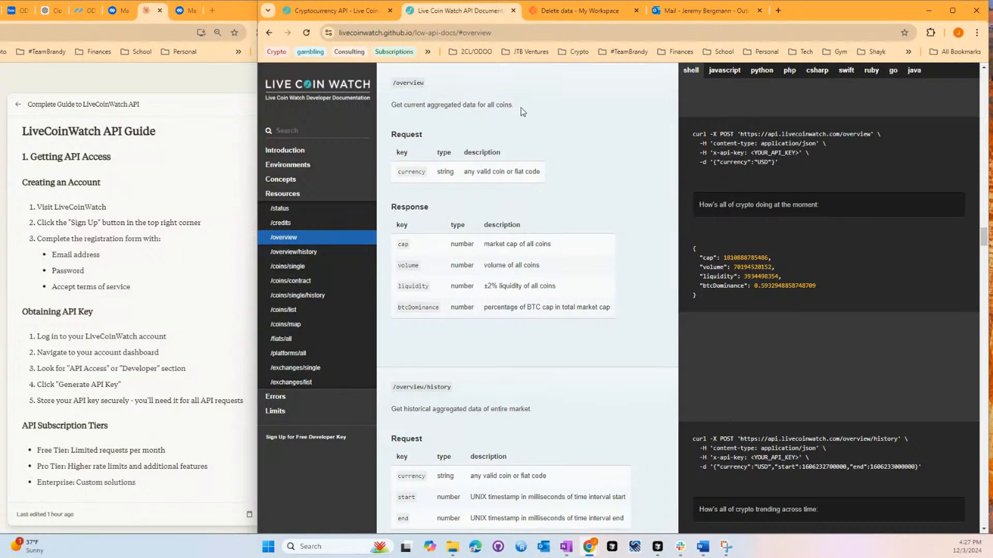
pyautogui.moveTo(522, 111); pyautogui.dragTo(386, 106)
pyautogui.click(560, 122)
# Step: Glance at /overview/history, then reread part of the /overview description
pyautogui.click(300, 252)
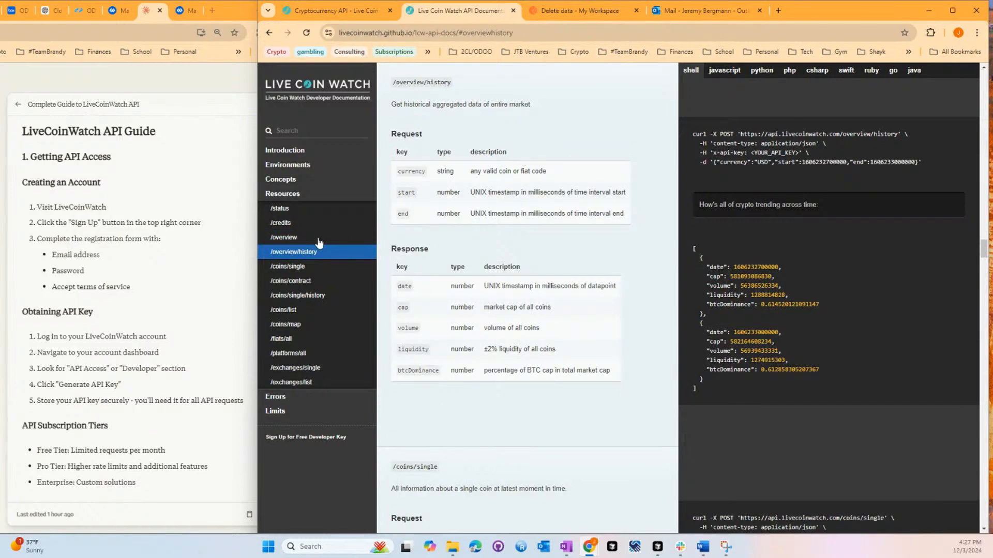
pyautogui.click(317, 238)
pyautogui.moveTo(416, 107); pyautogui.dragTo(482, 110)
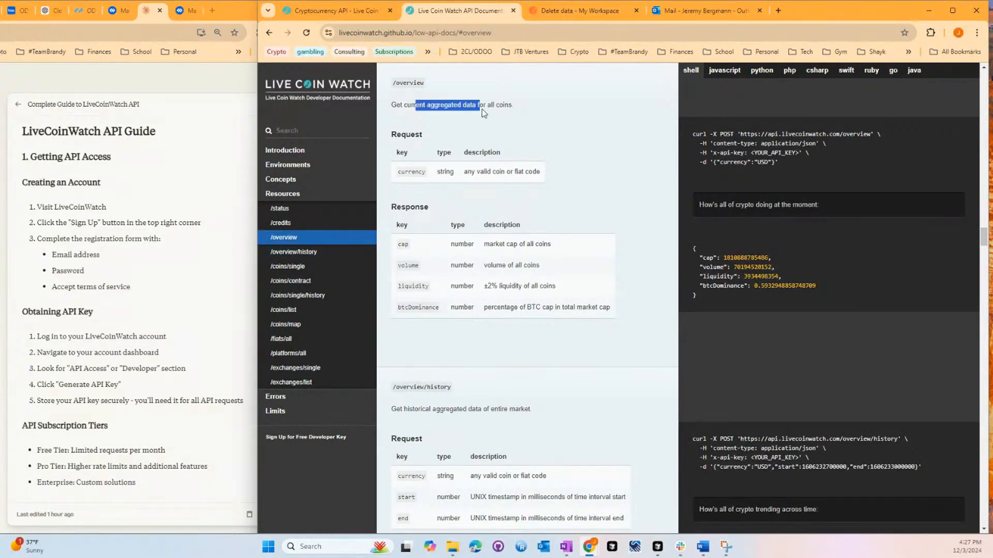
pyautogui.click(483, 110)
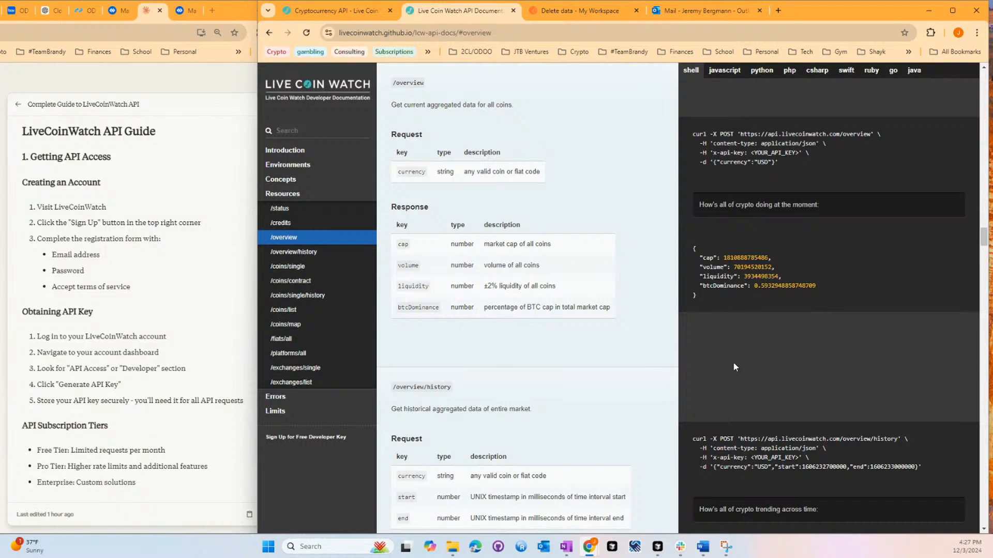
pyautogui.scroll(5, 796, 300)
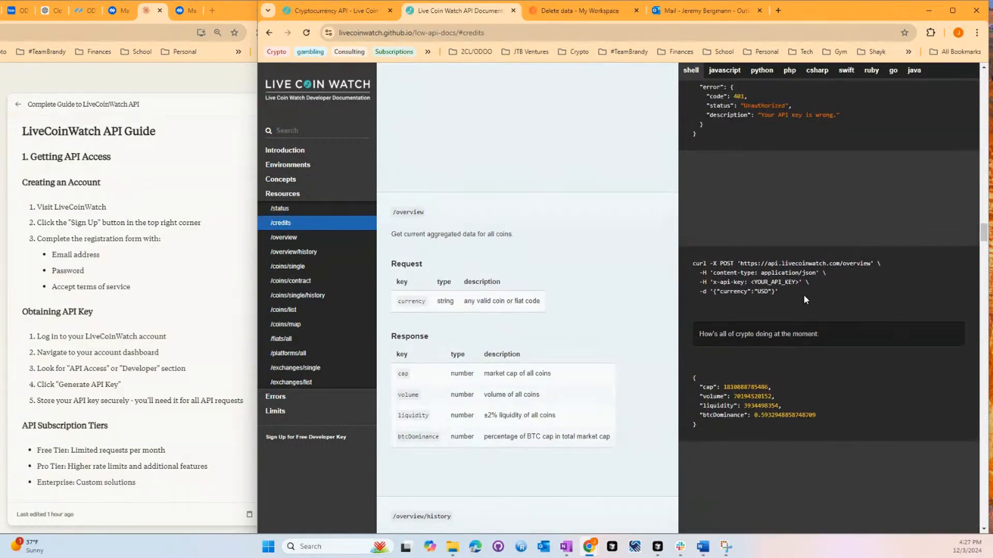
pyautogui.scroll(-3, 799, 298)
# Step: Switch code samples to Python and study the /credits import, url, payload and headers lines
pyautogui.click(762, 70)
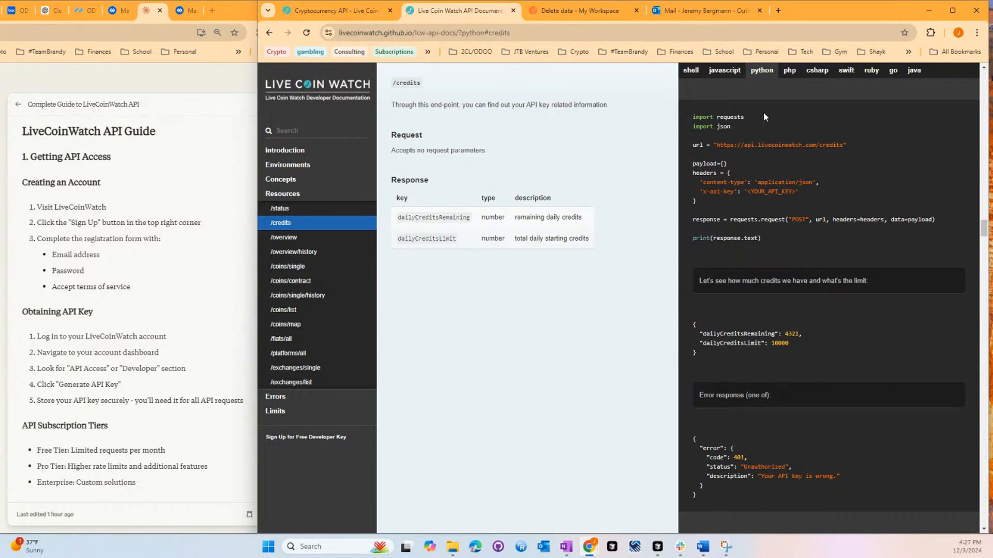
pyautogui.moveTo(692, 117); pyautogui.dragTo(778, 209)
pyautogui.click(777, 211)
pyautogui.moveTo(693, 145); pyautogui.dragTo(878, 147)
pyautogui.click(878, 148)
pyautogui.moveTo(719, 205); pyautogui.dragTo(694, 162)
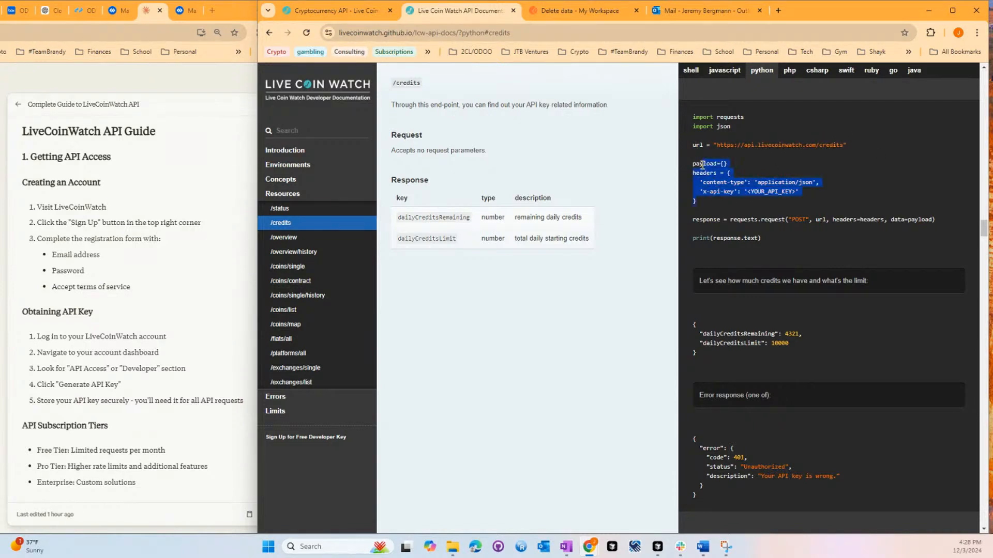
pyautogui.click(762, 193)
# Step: Examine the content-type header and API key placeholder, then view /overview's request URL
pyautogui.moveTo(752, 183); pyautogui.dragTo(714, 180)
pyautogui.click(746, 181)
pyautogui.moveTo(800, 194); pyautogui.dragTo(783, 194)
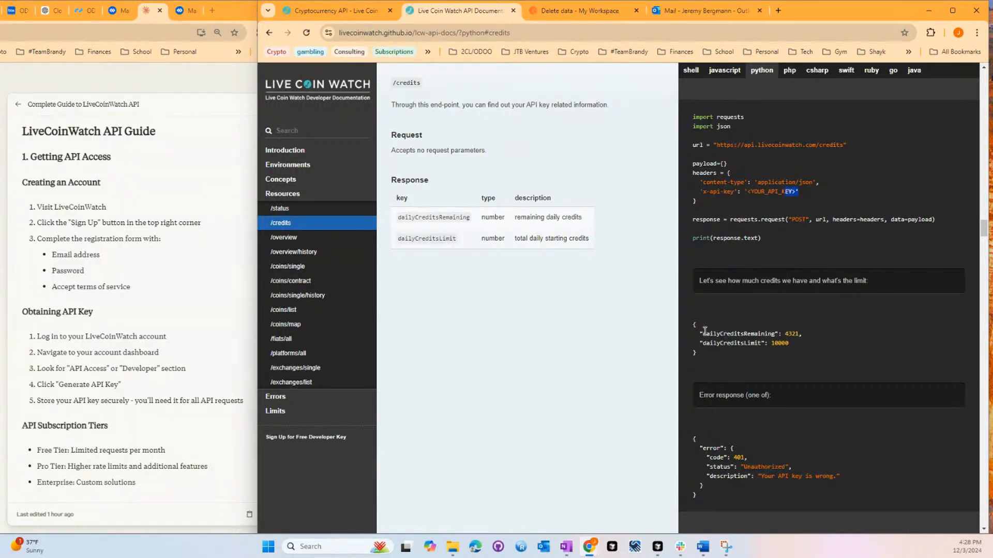
pyautogui.click(816, 235)
pyautogui.moveTo(797, 243); pyautogui.dragTo(696, 117)
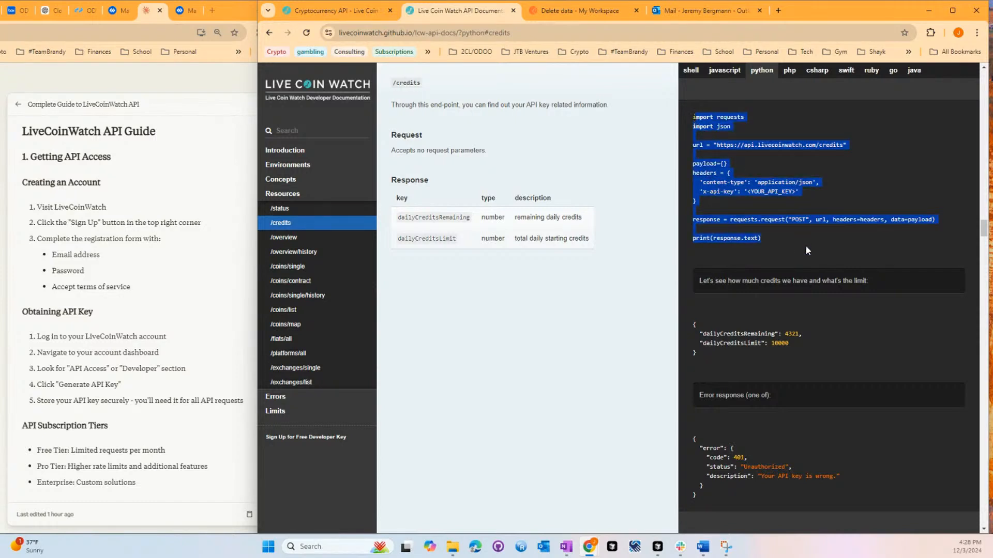
pyautogui.click(801, 229)
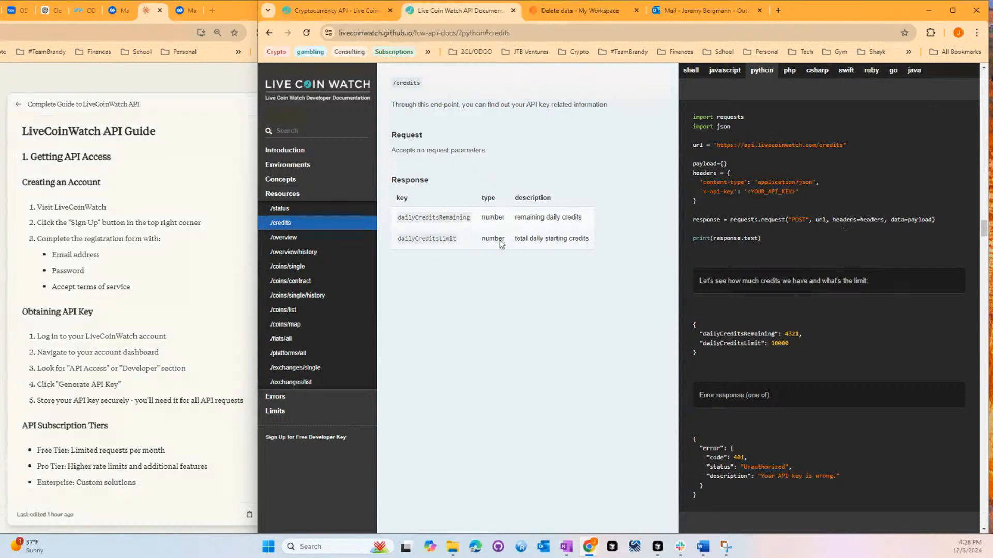
pyautogui.click(316, 238)
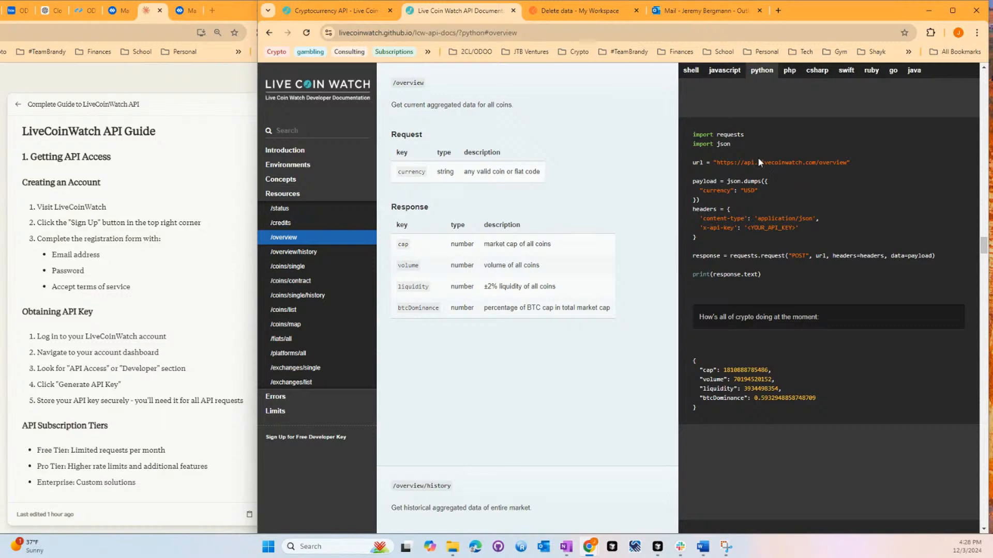
pyautogui.moveTo(758, 161); pyautogui.dragTo(830, 163)
# Step: Go to /overview/history and read its Python payload with the USD currency
pyautogui.click(820, 181)
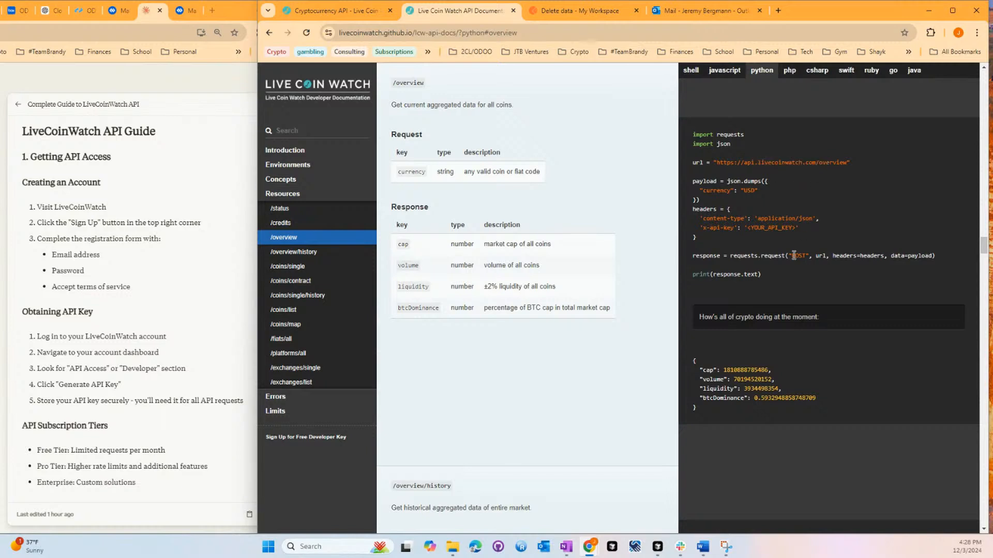
pyautogui.click(307, 253)
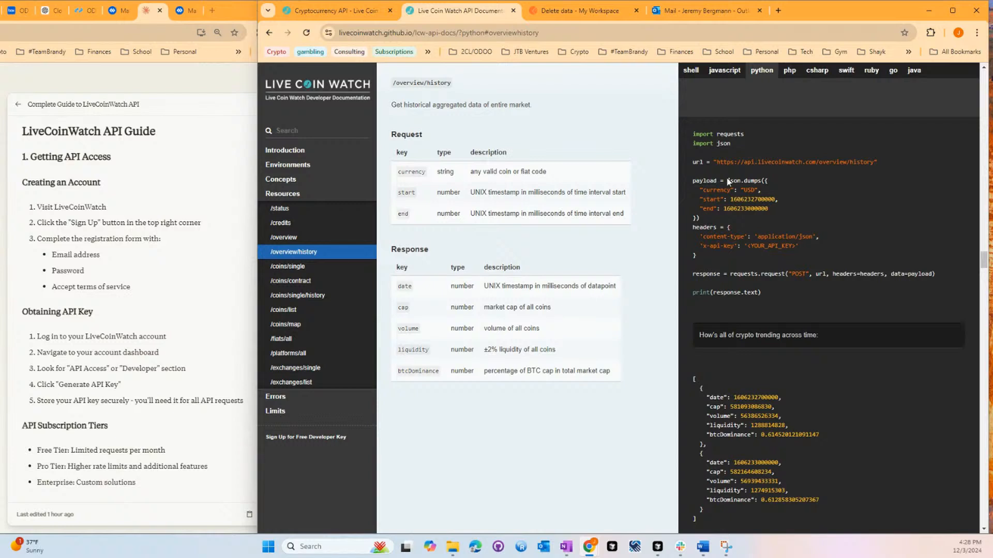
pyautogui.moveTo(728, 181); pyautogui.dragTo(753, 218)
pyautogui.click(754, 219)
pyautogui.moveTo(741, 190); pyautogui.dragTo(739, 221)
pyautogui.click(738, 212)
# Step: Study the currency line and start/end timestamps, then move to /coins/single
pyautogui.moveTo(700, 191); pyautogui.dragTo(768, 196)
pyautogui.click(769, 196)
pyautogui.moveTo(779, 207); pyautogui.dragTo(686, 199)
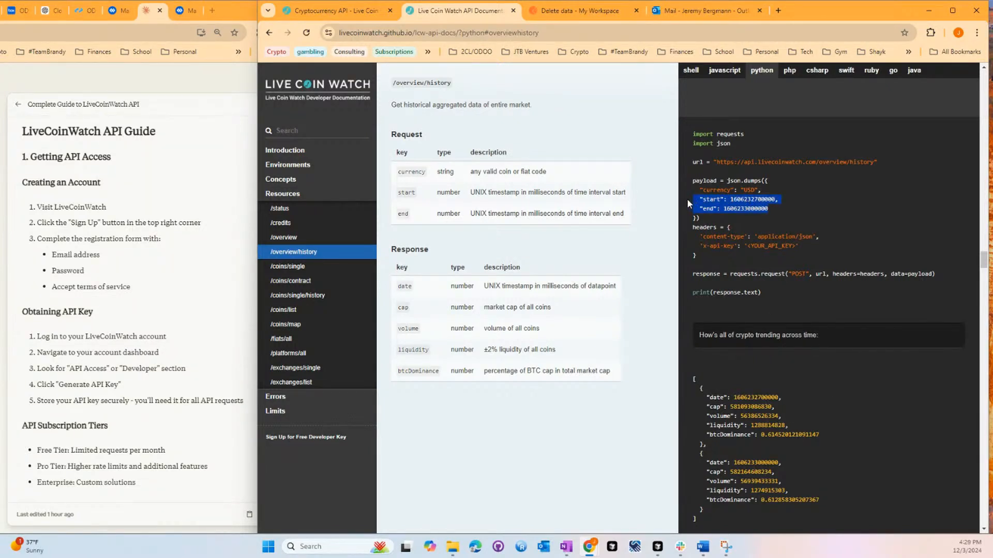
pyautogui.click(740, 212)
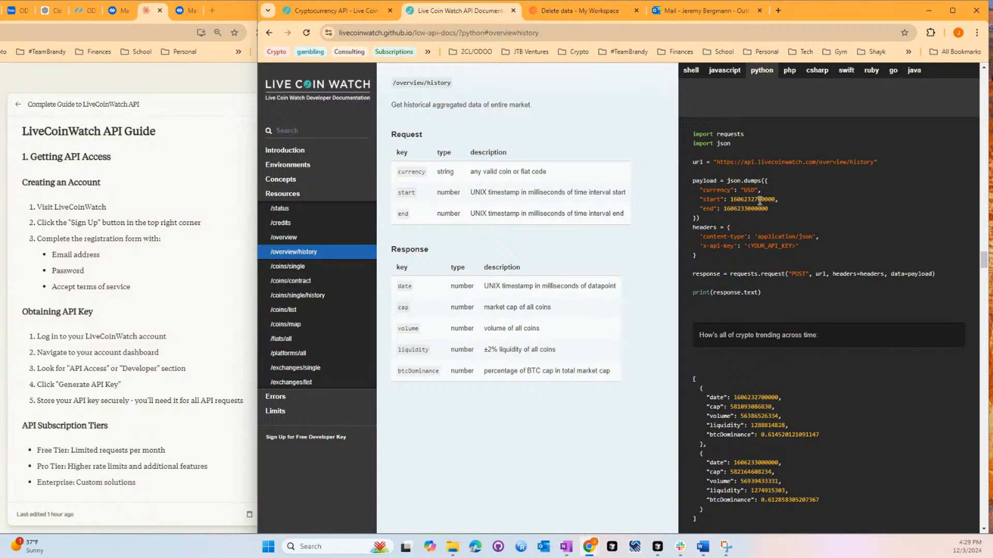
pyautogui.moveTo(731, 200); pyautogui.dragTo(776, 199)
pyautogui.click(771, 210)
pyautogui.click(318, 267)
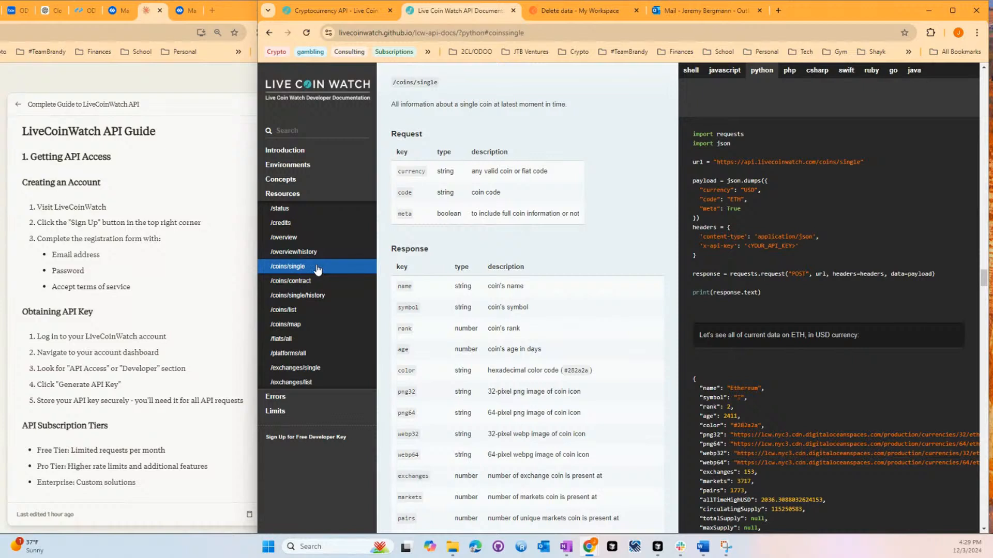
# Step: Read the /coins/single description, its ETH payload code and the ETH response example
pyautogui.moveTo(450, 104); pyautogui.dragTo(535, 109)
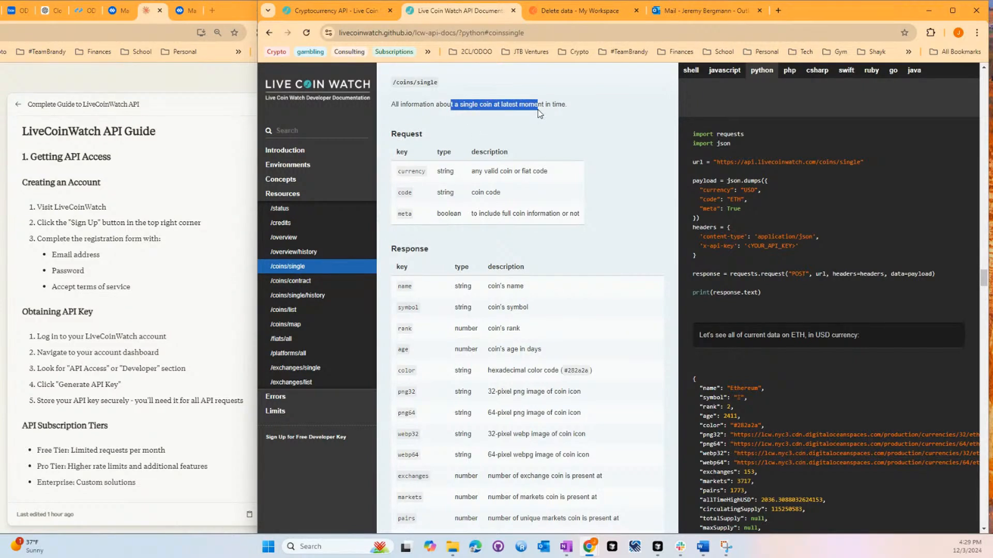
pyautogui.click(537, 109)
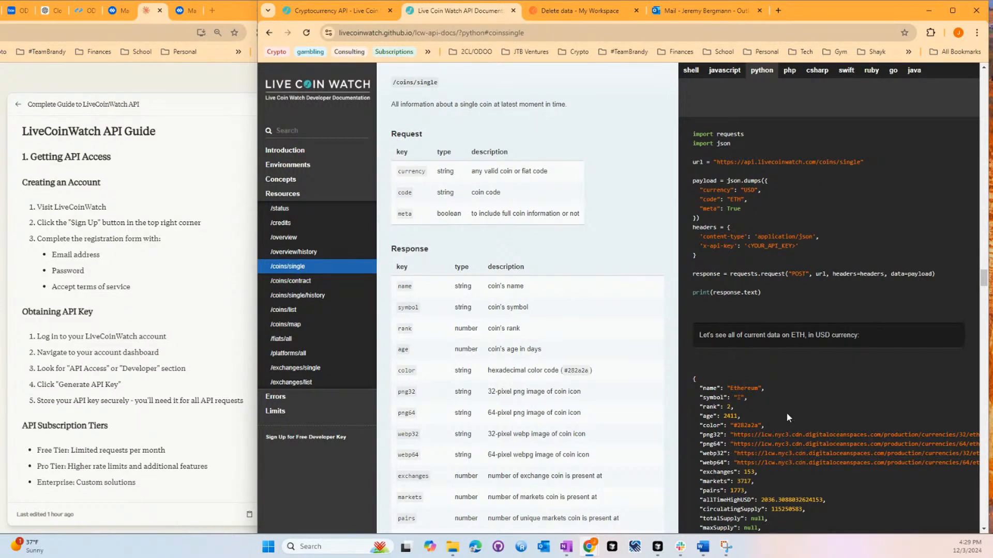
pyautogui.scroll(-3, 786, 416)
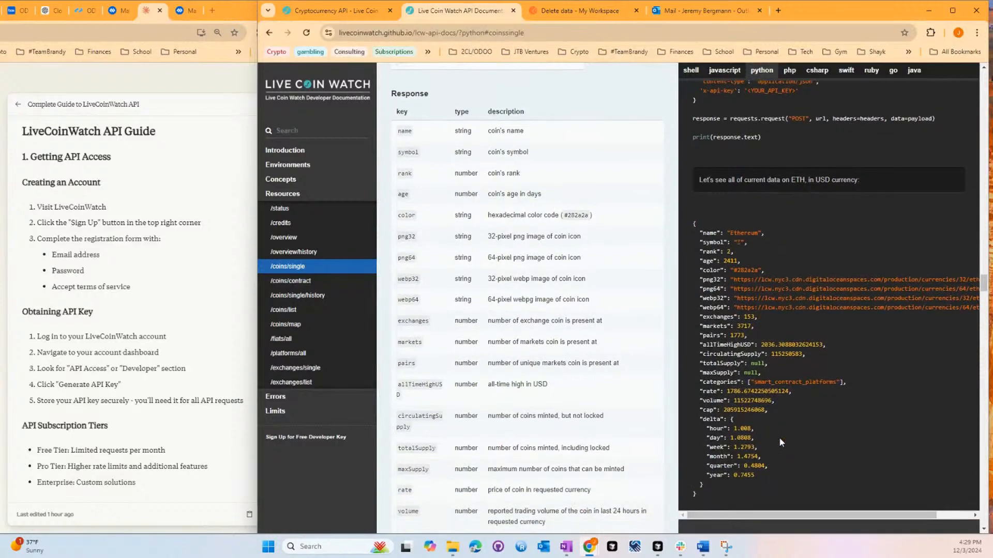
pyautogui.moveTo(691, 215); pyautogui.dragTo(767, 491)
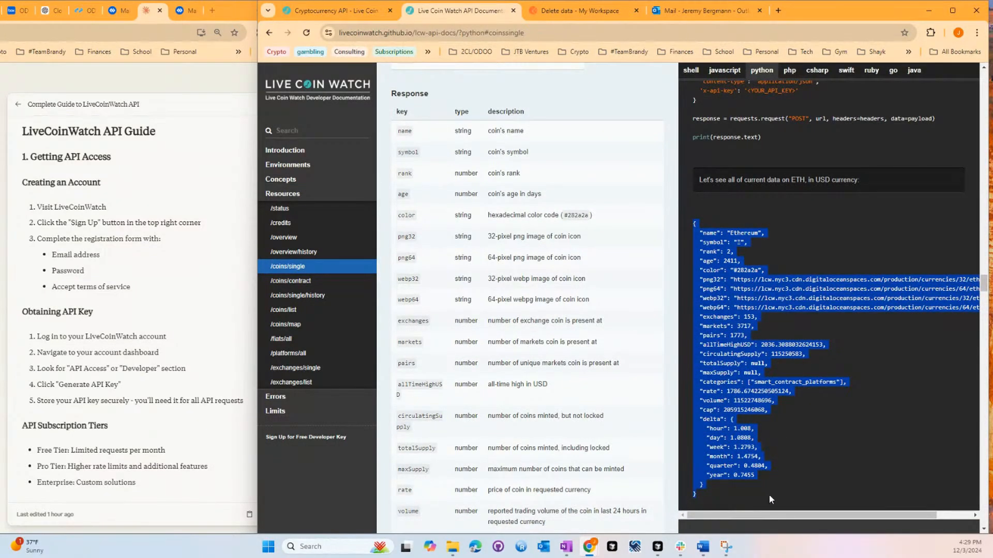
pyautogui.click(780, 279)
pyautogui.scroll(2, 791, 217)
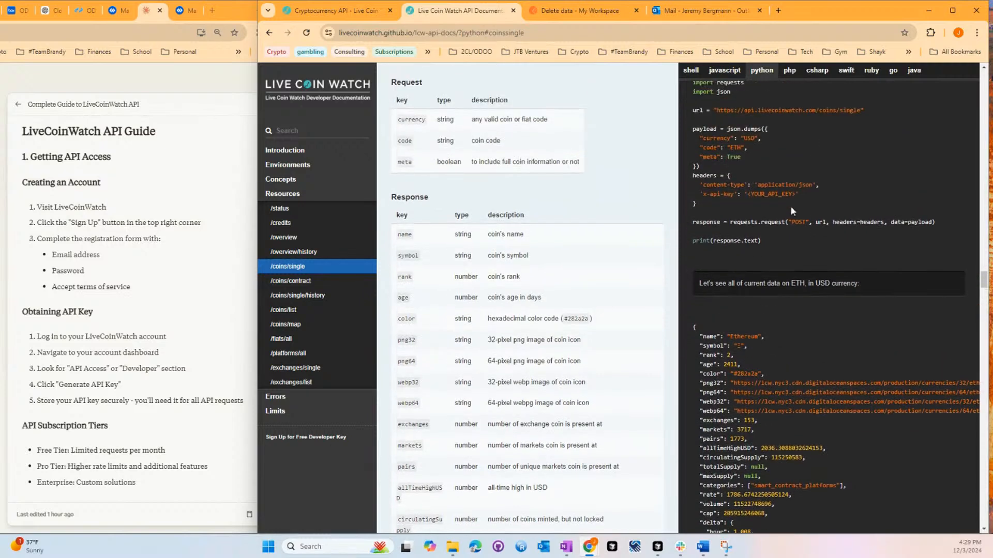
pyautogui.moveTo(743, 148); pyautogui.dragTo(726, 147)
pyautogui.moveTo(695, 327); pyautogui.dragTo(738, 428)
pyautogui.scroll(-3, 738, 425)
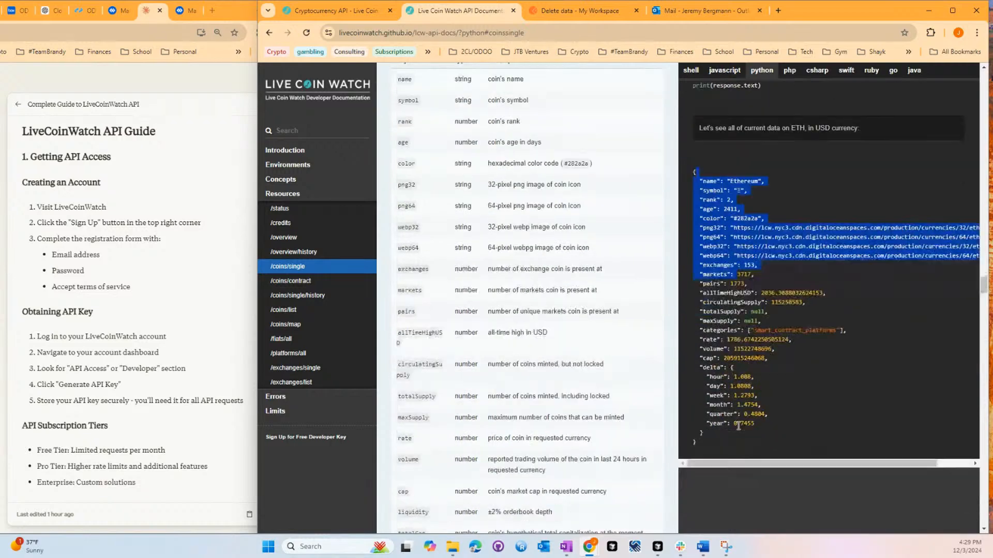
pyautogui.click(741, 445)
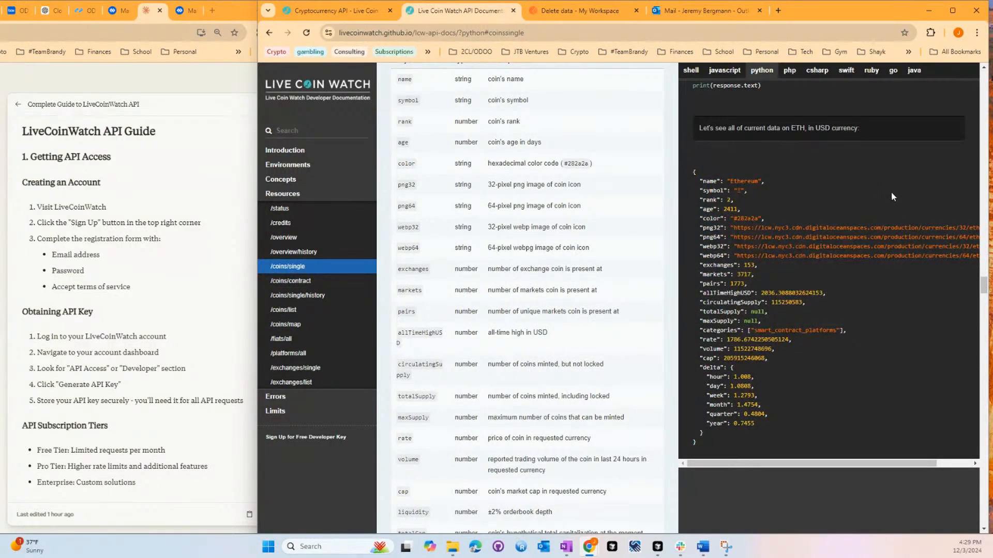
# Step: Open /coins/contract and read its description and currency/platform payload lines
pyautogui.click(296, 283)
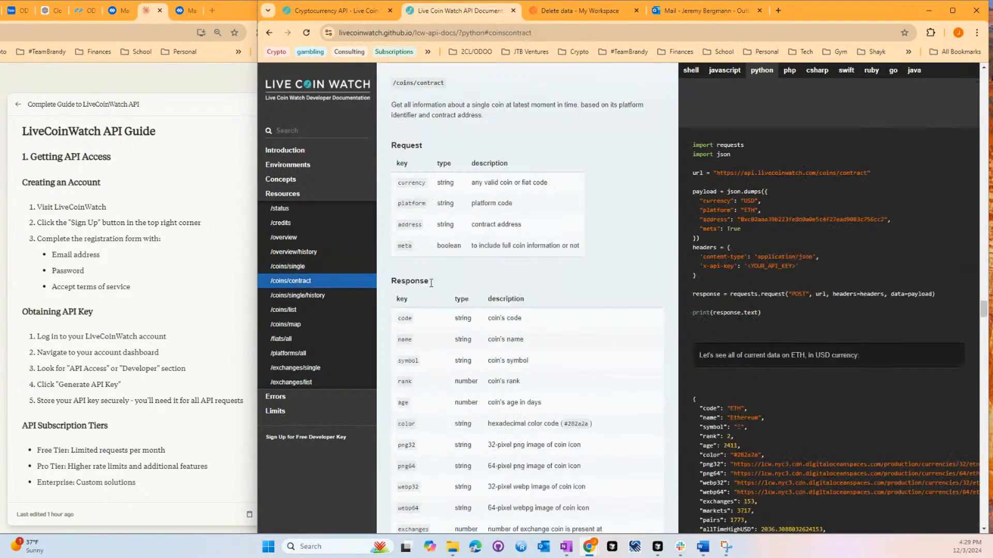
pyautogui.moveTo(419, 103); pyautogui.dragTo(463, 115)
pyautogui.click(514, 155)
pyautogui.moveTo(694, 200)
pyautogui.mouseDown()
pyautogui.moveTo(766, 216)
pyautogui.moveTo(694, 200)
pyautogui.mouseUp()
pyautogui.click(767, 216)
pyautogui.click(695, 200)
# Step: Examine the USD payload value and the contract address description in the Request table
pyautogui.moveTo(743, 201); pyautogui.dragTo(736, 221)
pyautogui.rightClick(759, 211)
pyautogui.click(744, 221)
pyautogui.click(898, 220)
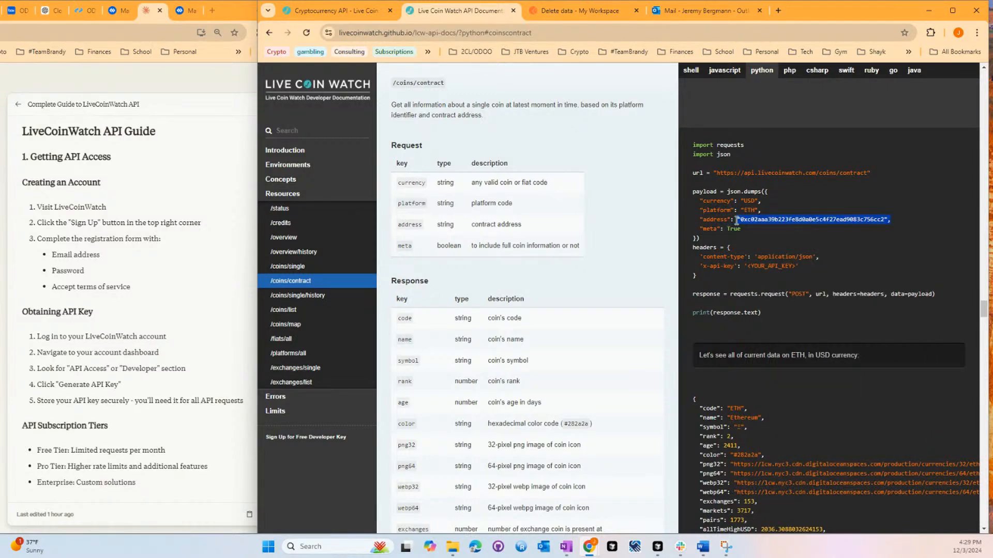
pyautogui.click(735, 220)
pyautogui.moveTo(567, 221); pyautogui.dragTo(472, 227)
pyautogui.click(857, 250)
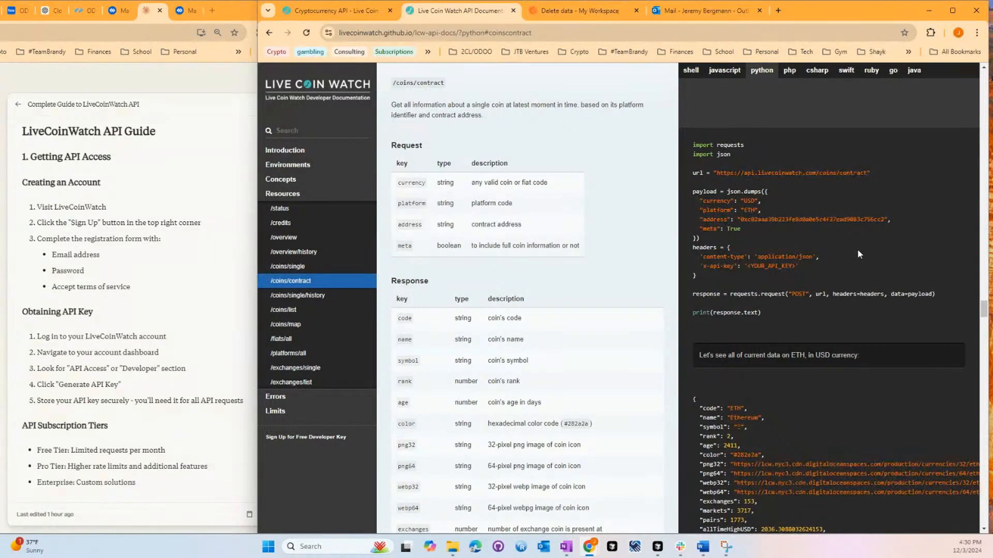
pyautogui.scroll(-1, 833, 253)
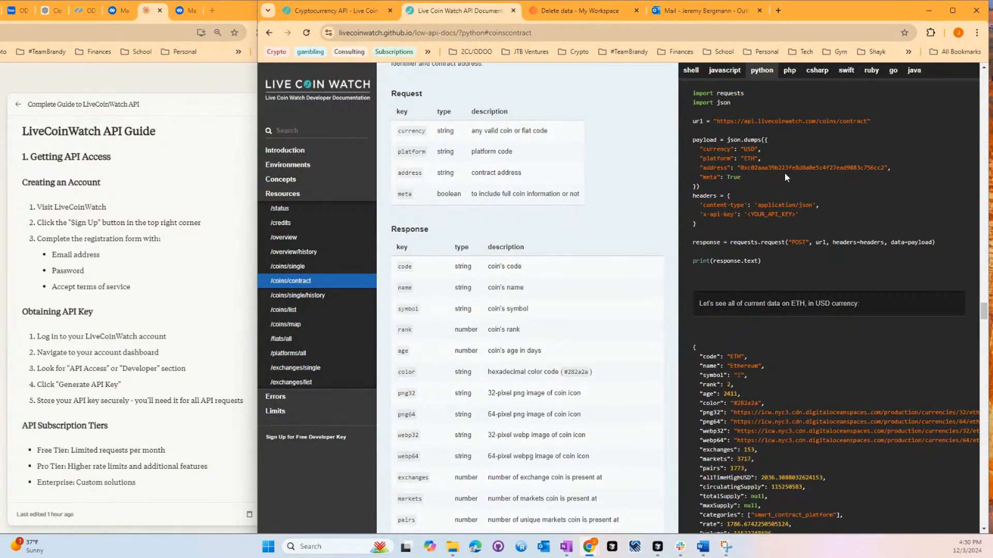
pyautogui.scroll(-6, 512, 303)
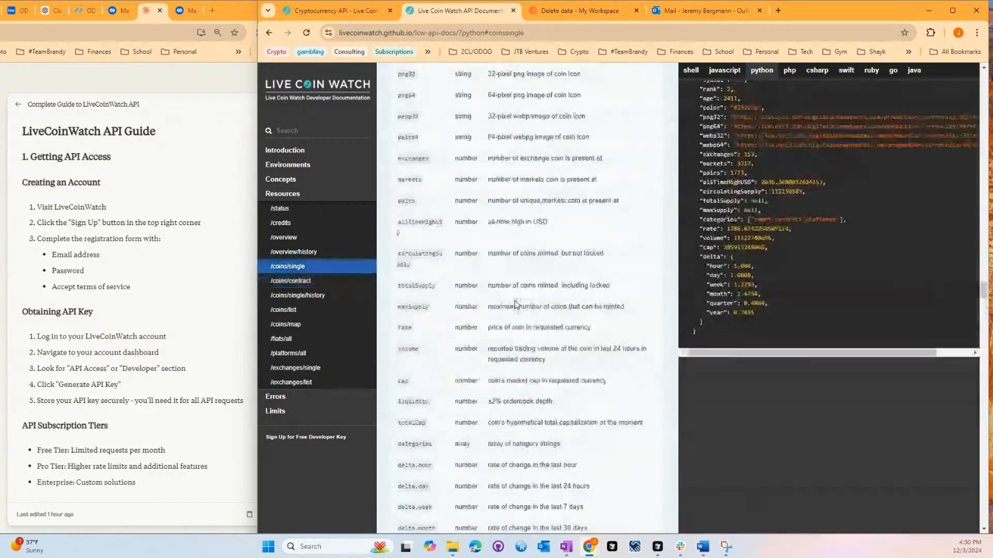
# Step: Move from /coins/contract on to the /coins/single/history documentation
pyautogui.click(317, 282)
pyautogui.click(314, 295)
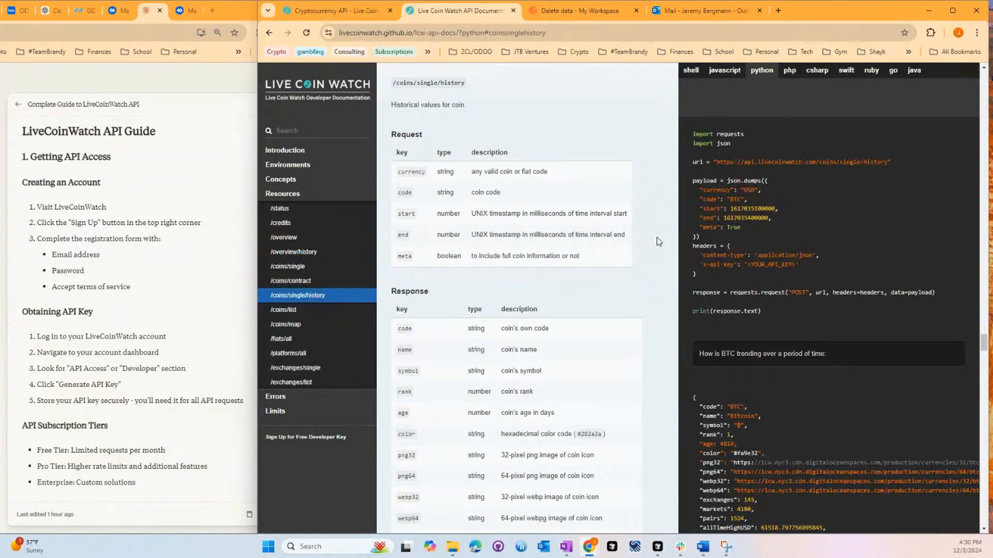
pyautogui.scroll(1, 800, 345)
pyautogui.scroll(-1, 800, 331)
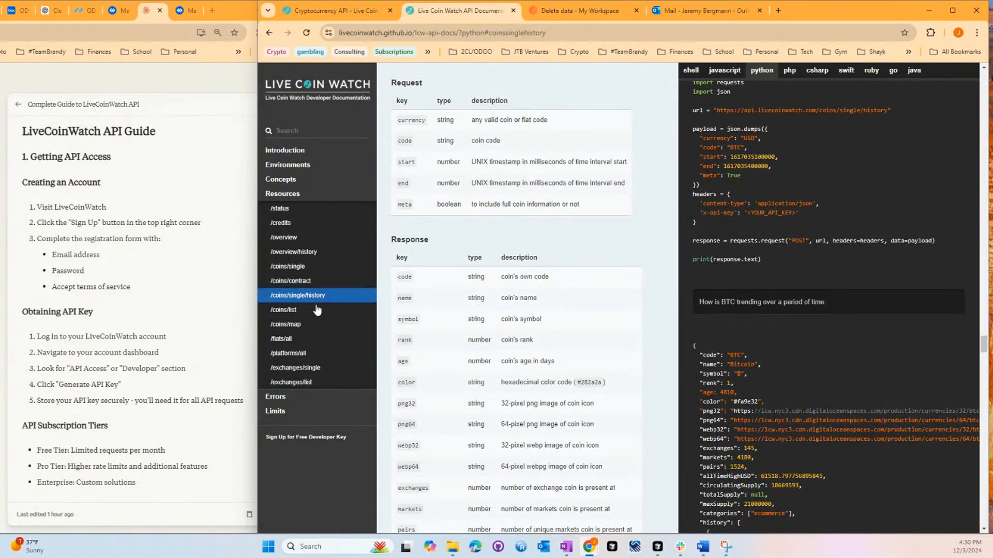
# Step: Look over /coins/list, then read the /coins/map description
pyautogui.click(292, 310)
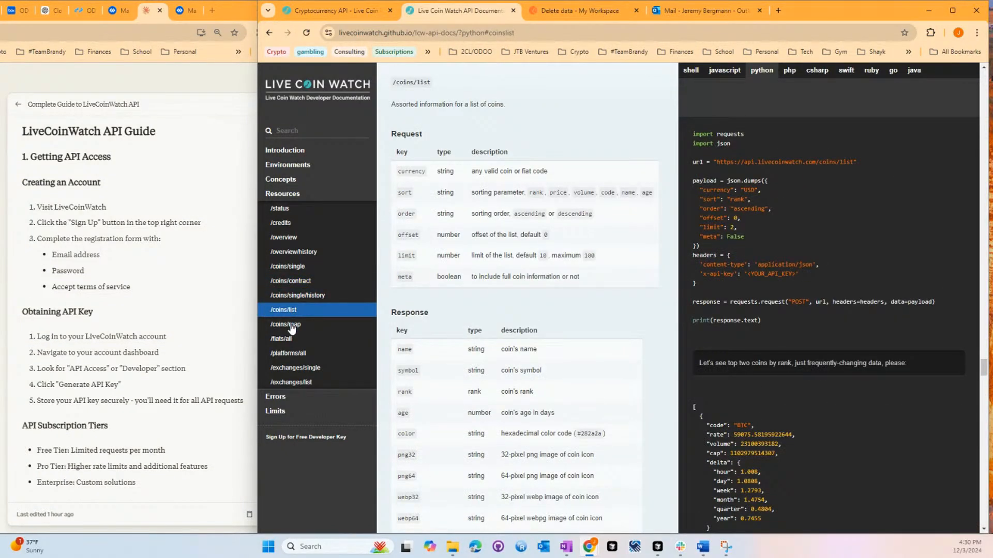
pyautogui.scroll(-4, 695, 340)
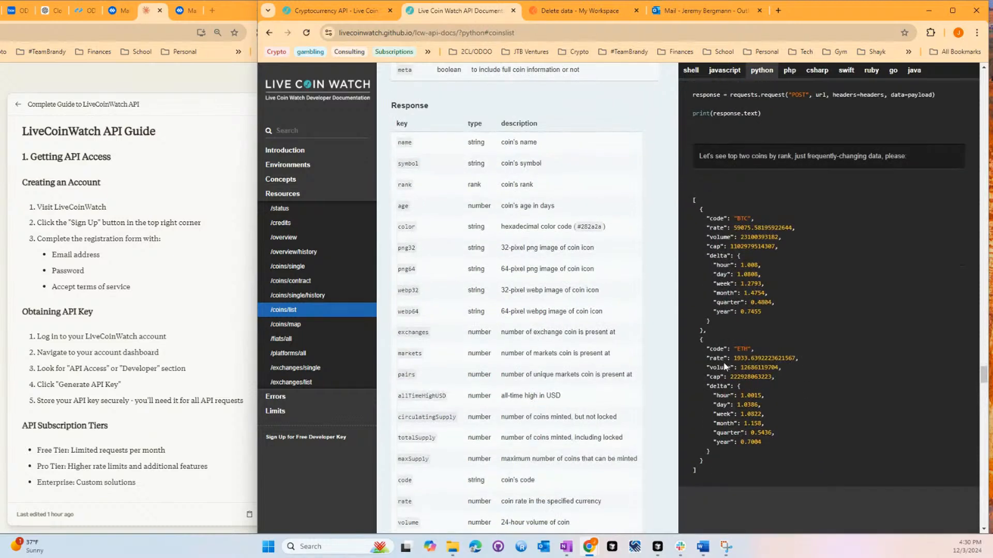
pyautogui.scroll(3, 733, 268)
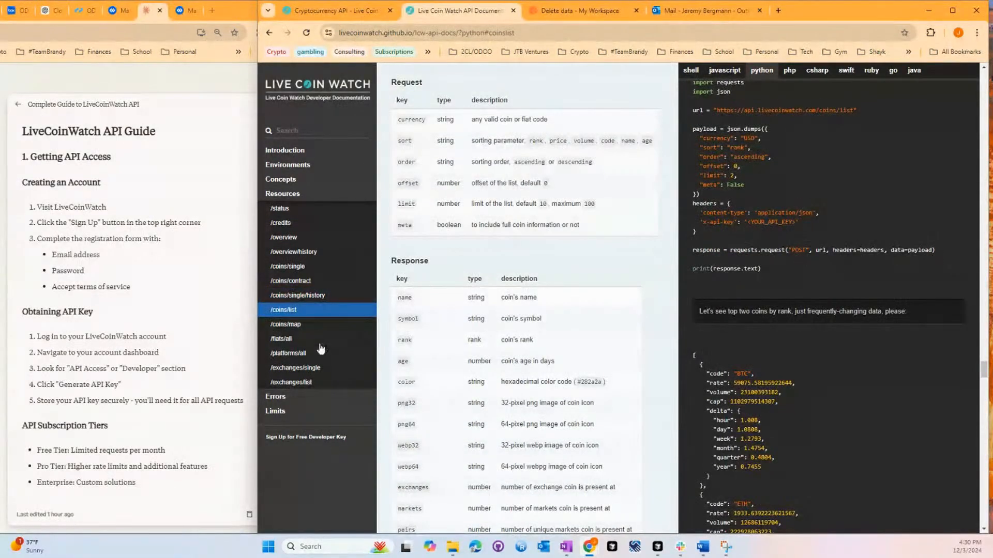
pyautogui.click(304, 325)
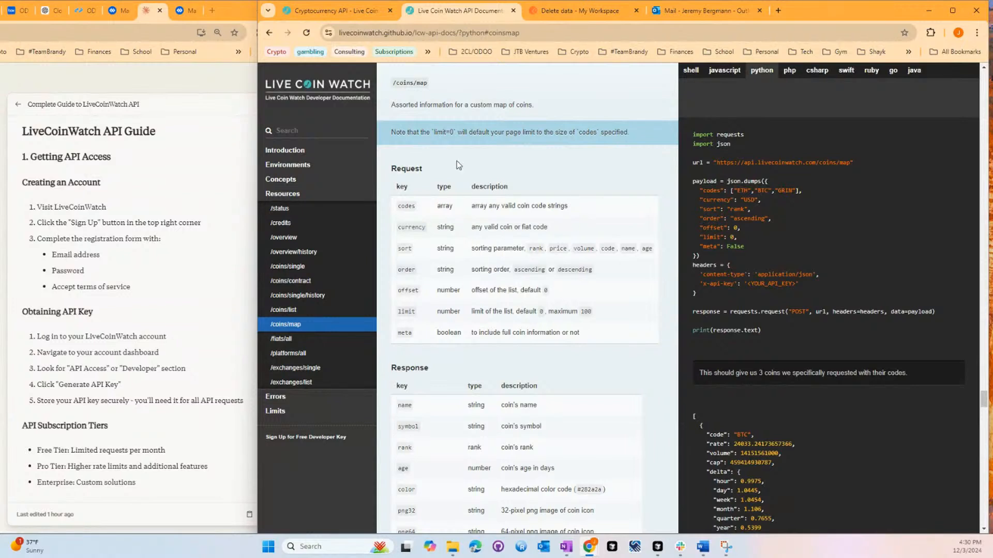
pyautogui.moveTo(435, 105); pyautogui.dragTo(536, 97)
pyautogui.click(536, 97)
# Step: Study the /coins/map Python payload and request call
pyautogui.moveTo(812, 202); pyautogui.dragTo(903, 322)
pyautogui.scroll(-1, 813, 402)
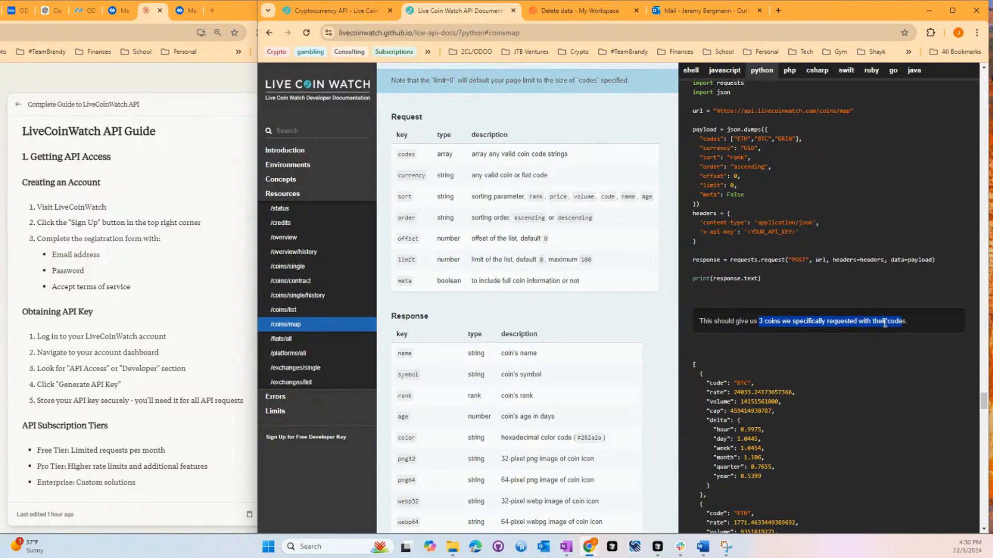
pyautogui.scroll(2, 801, 268)
pyautogui.click(809, 246)
pyautogui.moveTo(768, 232); pyautogui.dragTo(692, 232)
pyautogui.click(637, 248)
# Step: Compare /coins/map with /fiats/all, finishing on /platforms/all
pyautogui.click(293, 326)
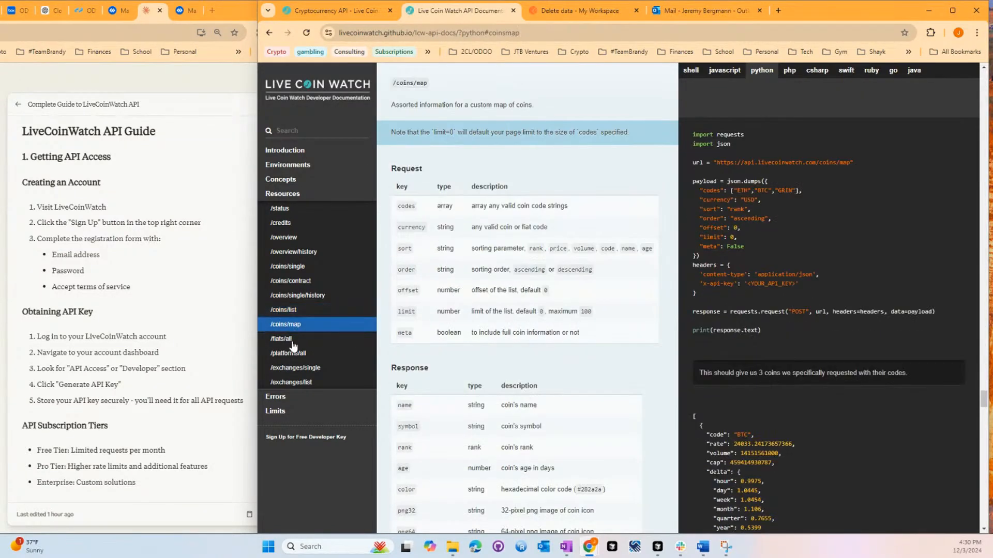
pyautogui.click(293, 341)
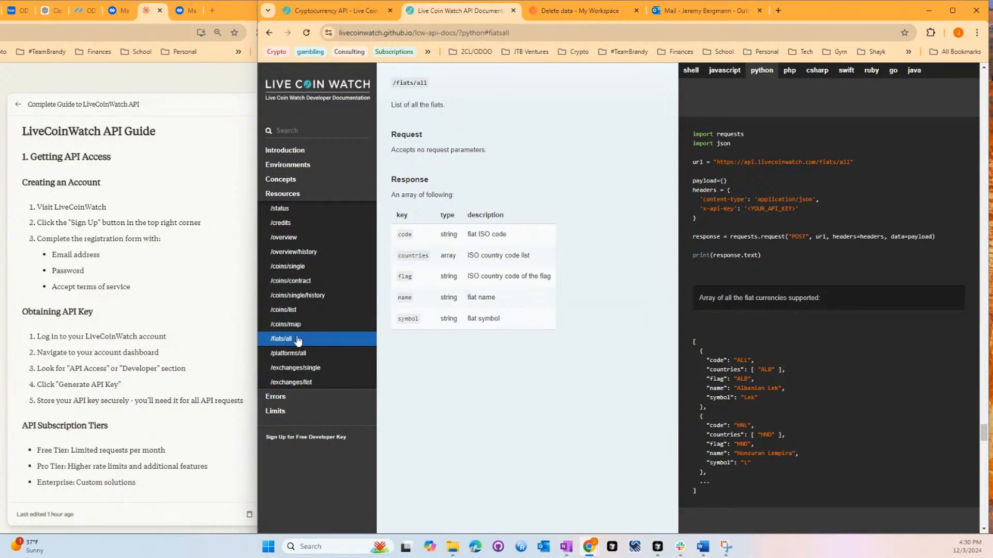
pyautogui.click(300, 325)
pyautogui.click(298, 340)
pyautogui.scroll(-1, 803, 296)
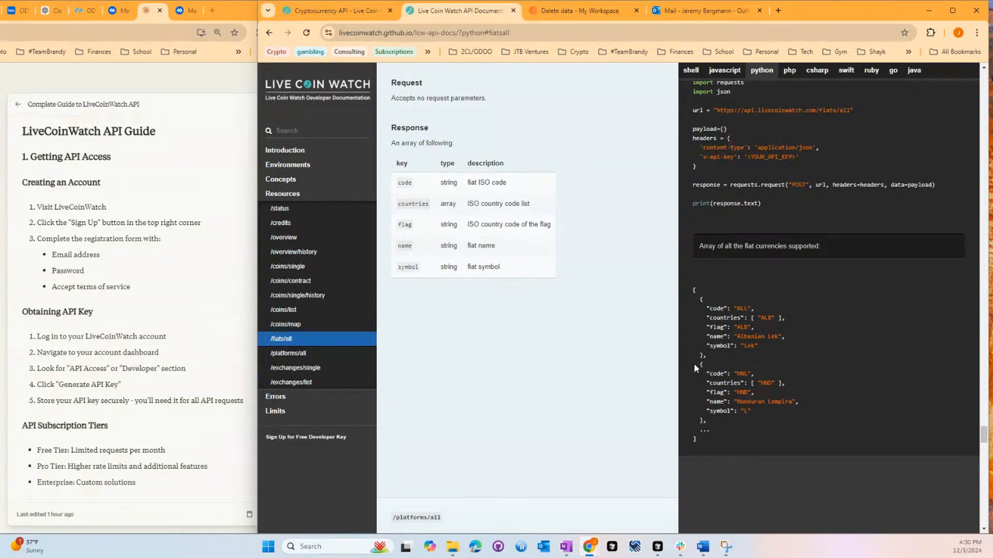
pyautogui.scroll(2, 489, 364)
pyautogui.scroll(-1, 323, 345)
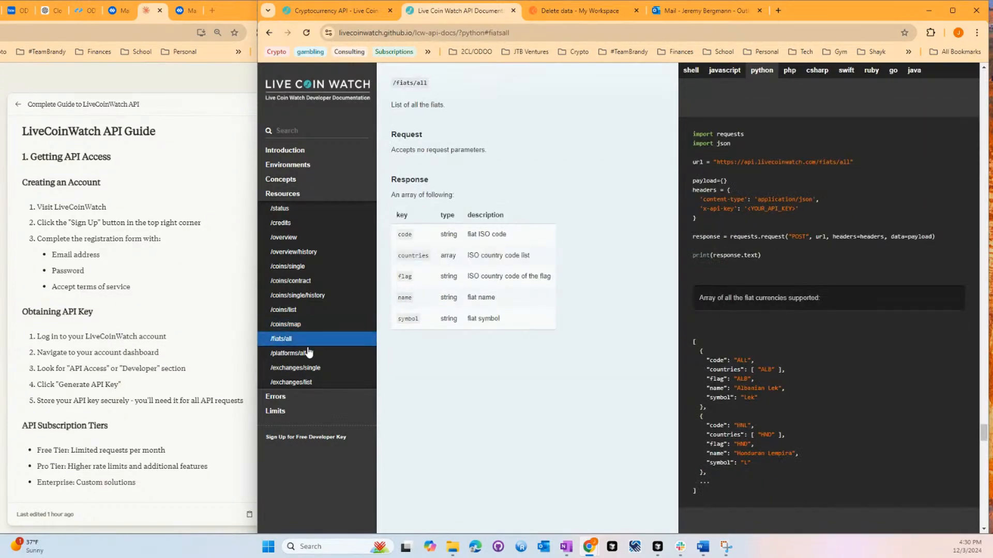
pyautogui.click(315, 326)
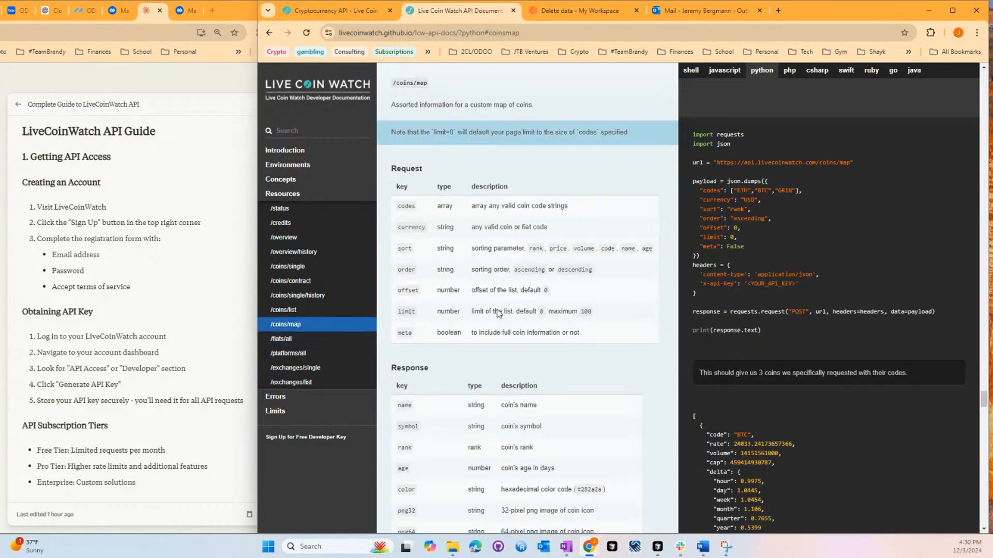
pyautogui.click(297, 342)
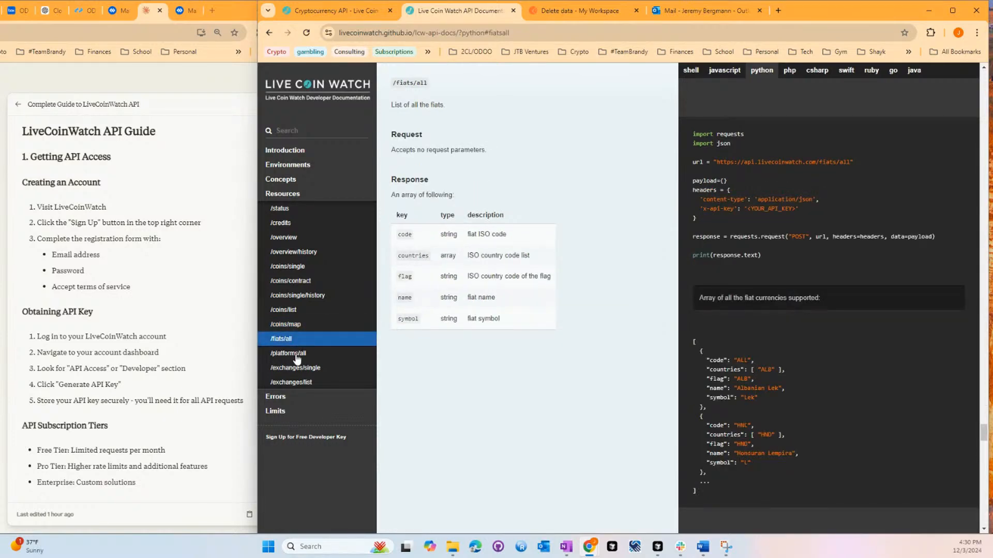
pyautogui.click(300, 355)
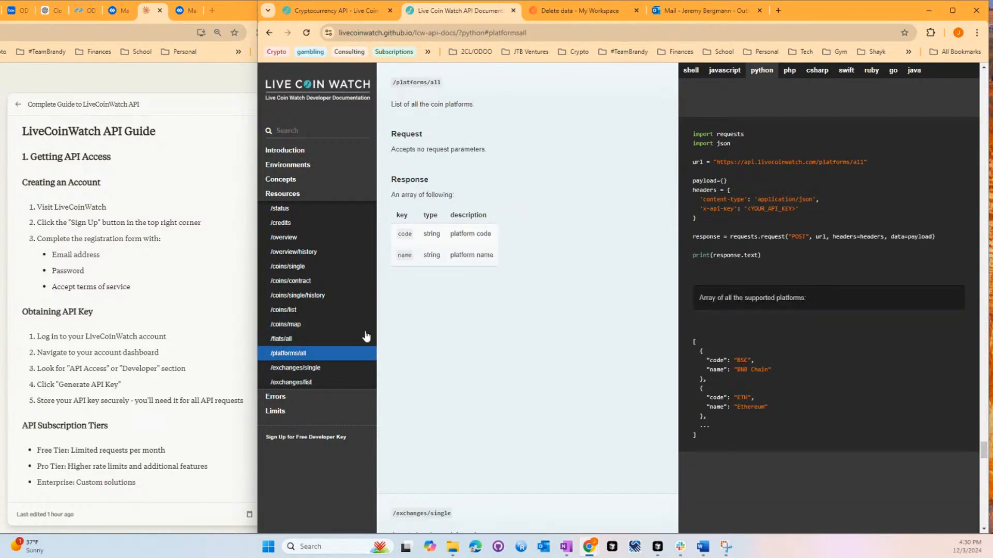
# Step: Check /exchanges/single and the Cryptocurrency API tab, then scroll back up to /status
pyautogui.click(308, 369)
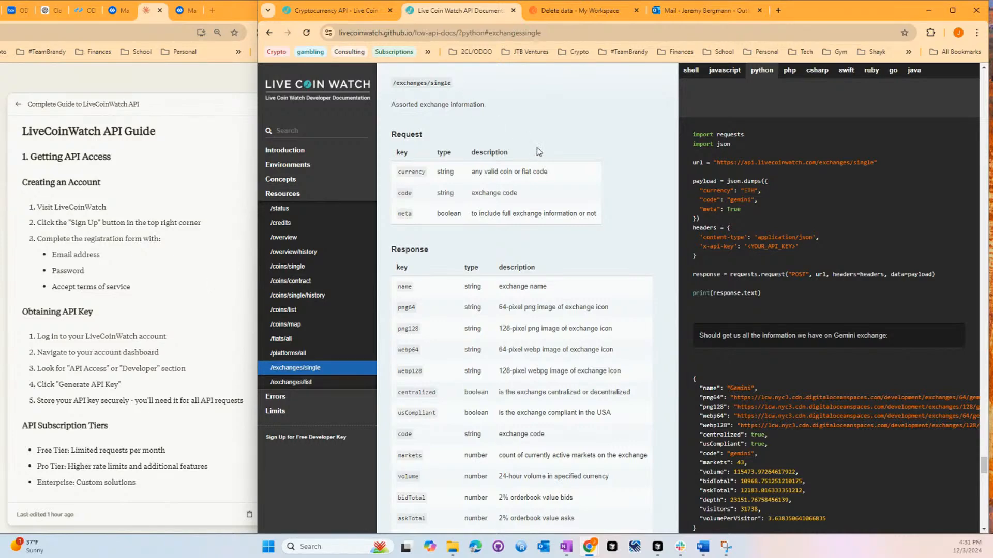
pyautogui.click(368, 14)
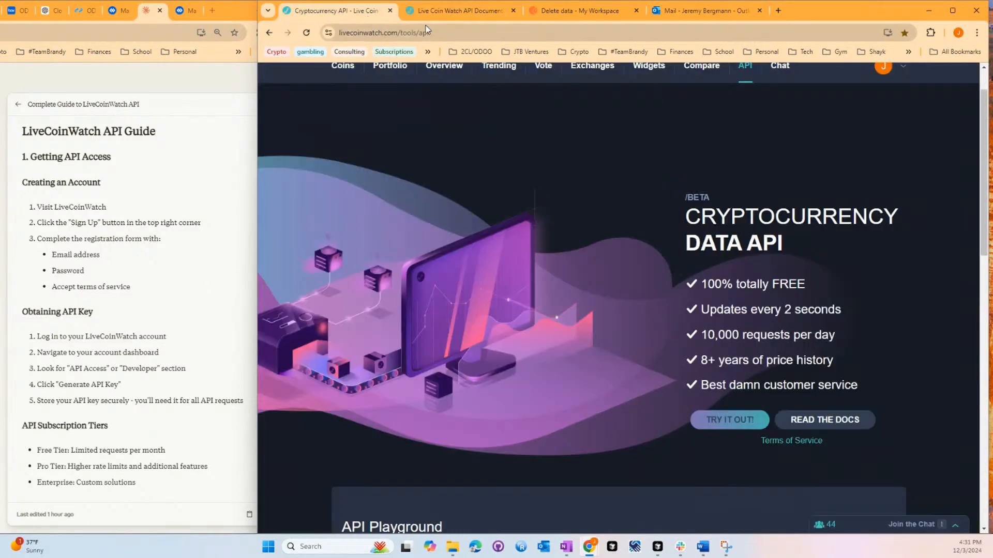
pyautogui.click(449, 11)
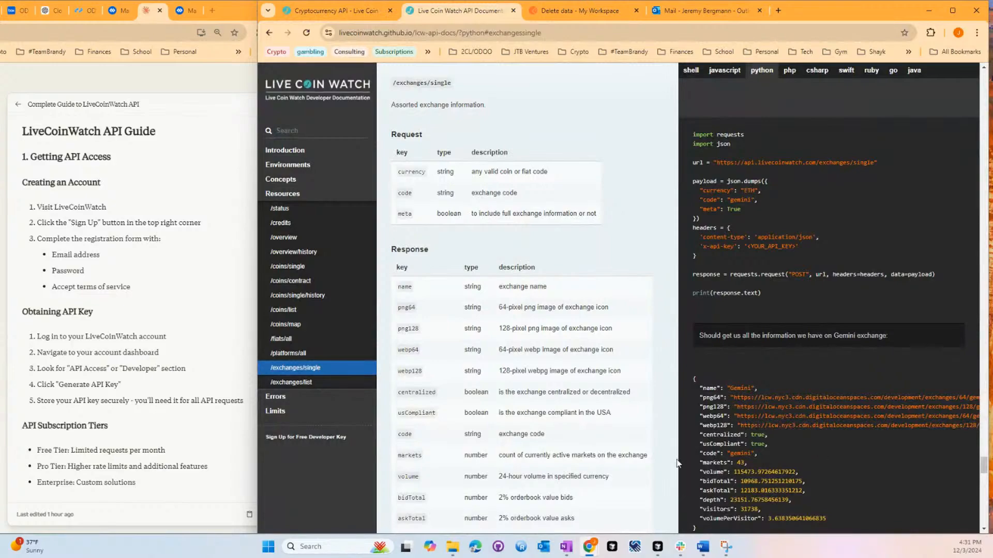
pyautogui.click(353, 318)
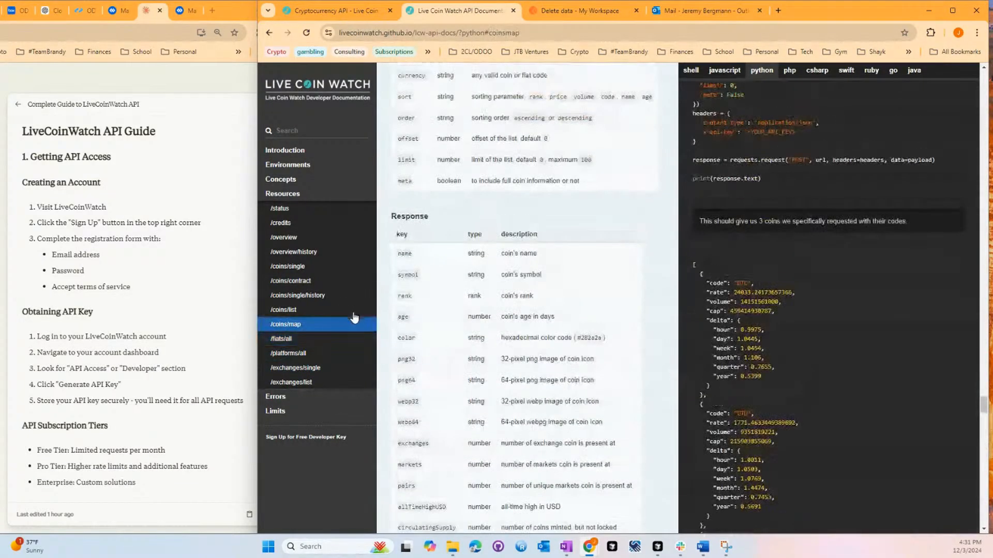
pyautogui.scroll(20, 483, 405)
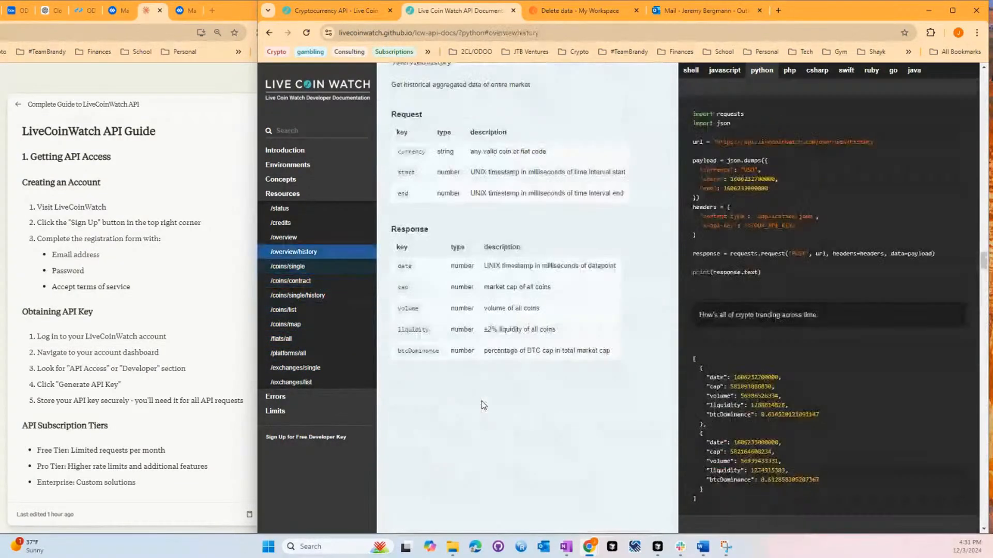
pyautogui.scroll(10, 484, 405)
pyautogui.scroll(-6, 481, 398)
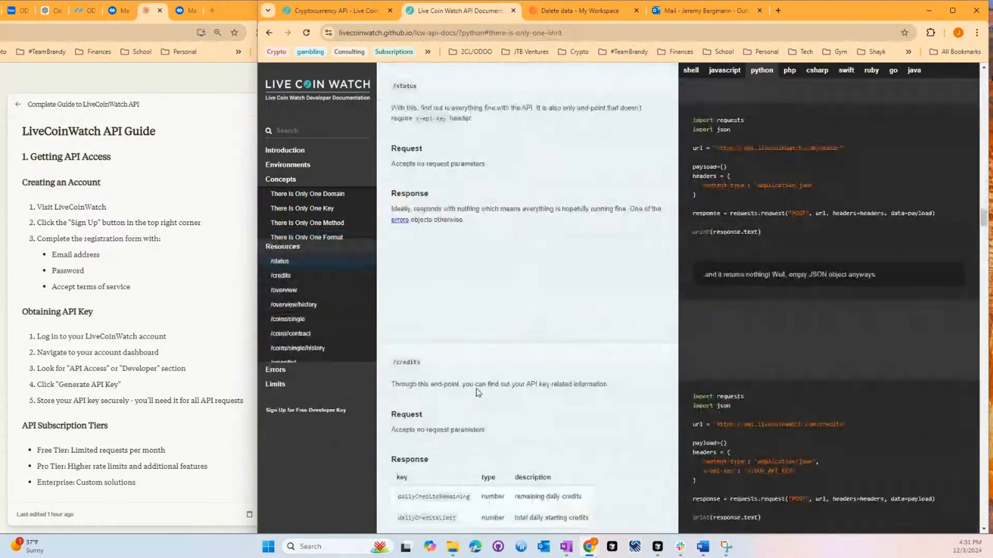
# Step: Select the /overview/history endpoint in the Live Coin Watch API Playground
pyautogui.click(362, 11)
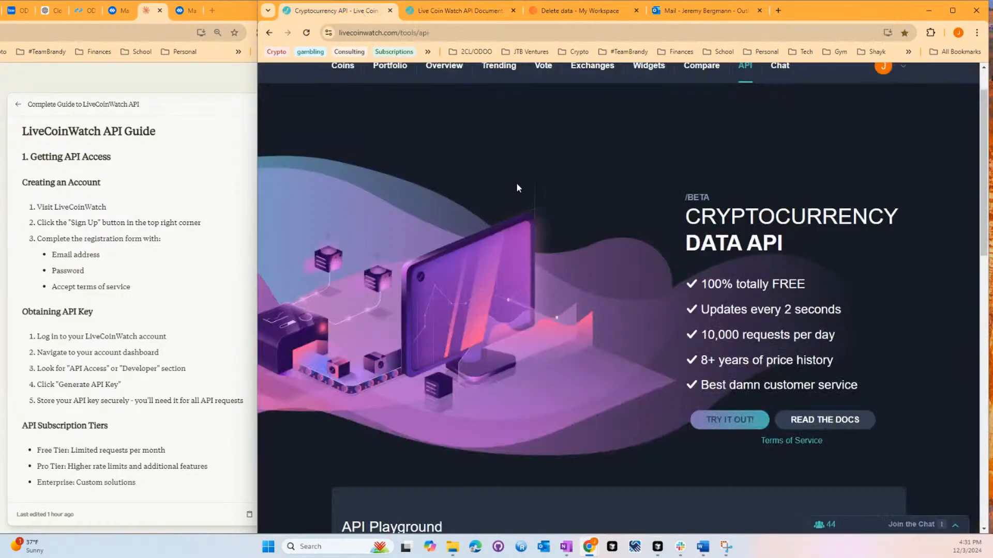
pyautogui.scroll(-8, 602, 332)
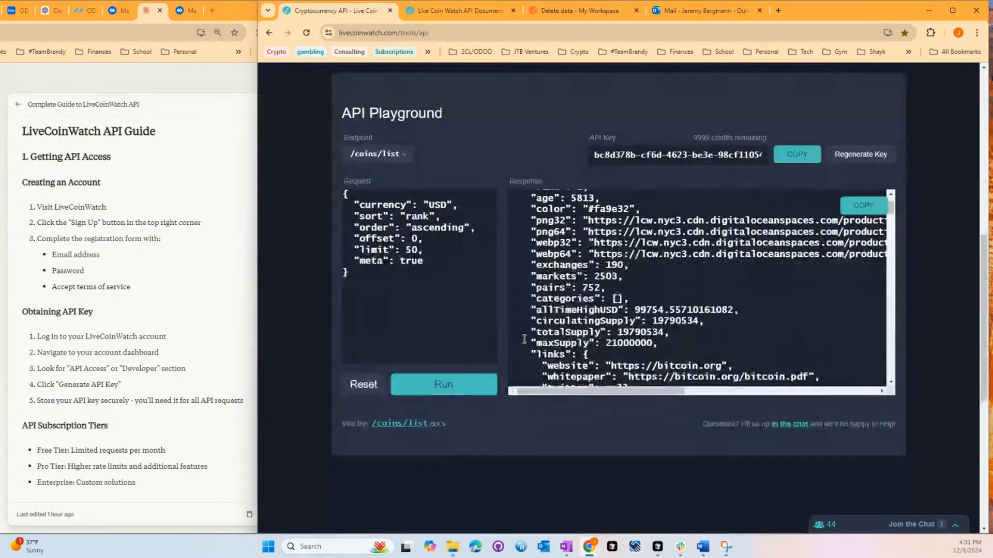
pyautogui.click(401, 154)
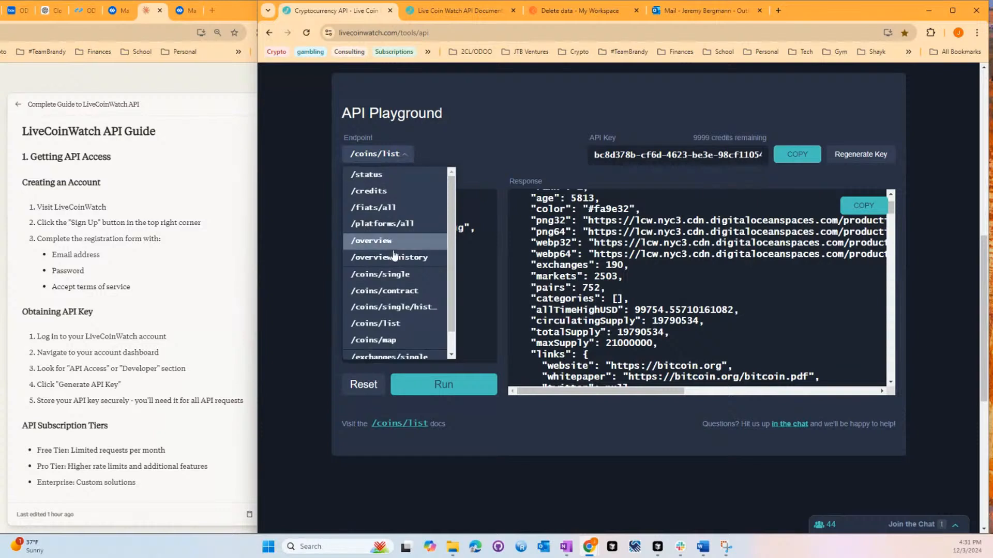
pyautogui.scroll(-1, 396, 269)
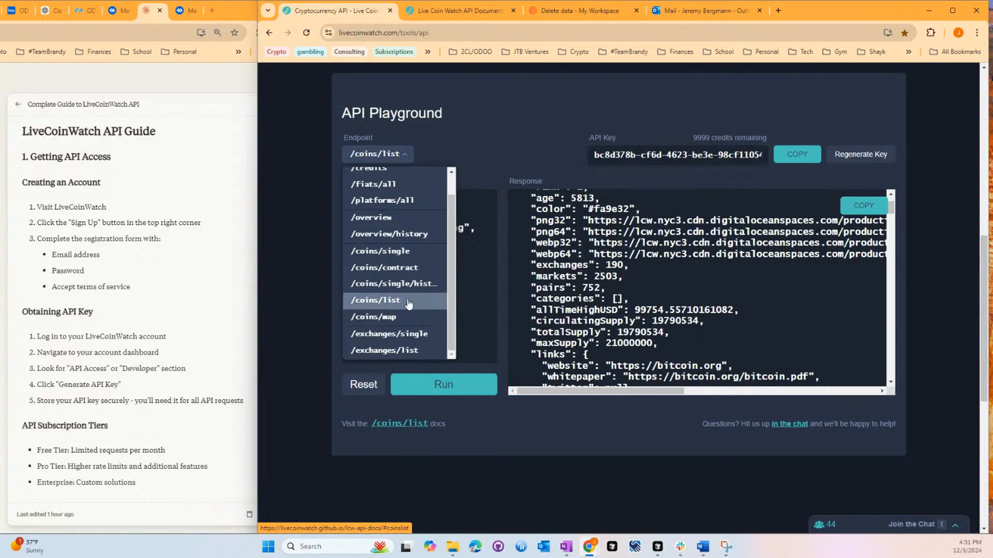
pyautogui.click(384, 238)
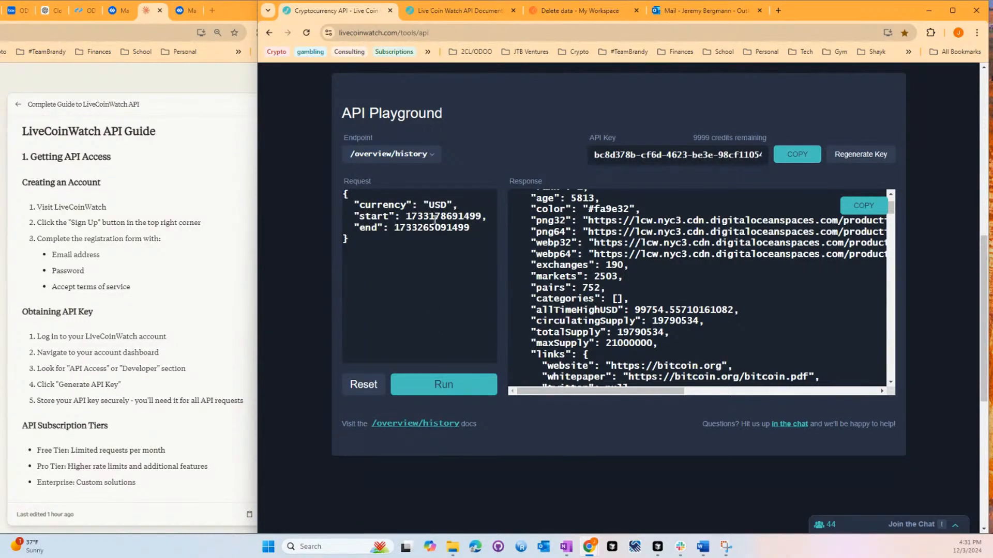
# Step: Change the request currency from USD to BTC and run the request
pyautogui.moveTo(447, 206); pyautogui.dragTo(428, 206)
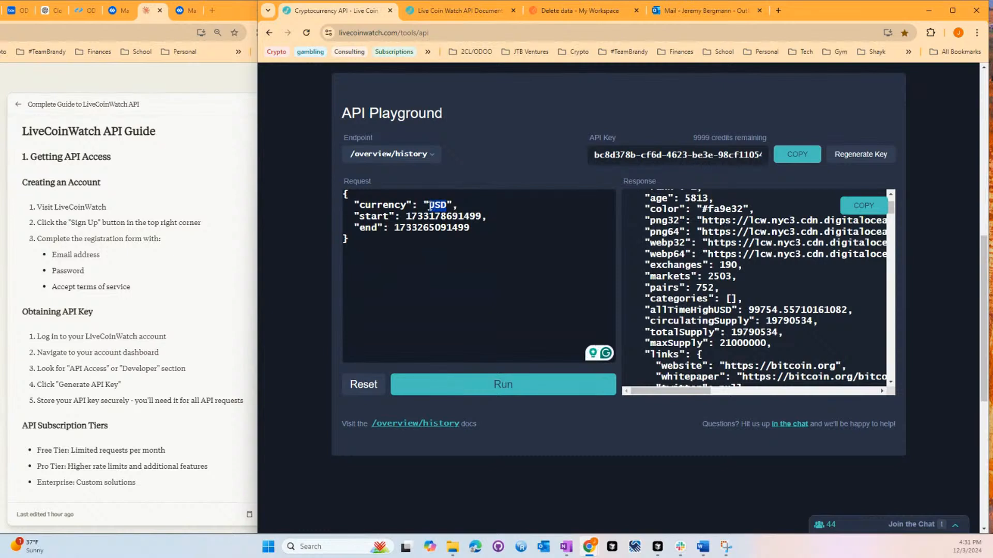
pyautogui.write('BTC')
pyautogui.click(473, 250)
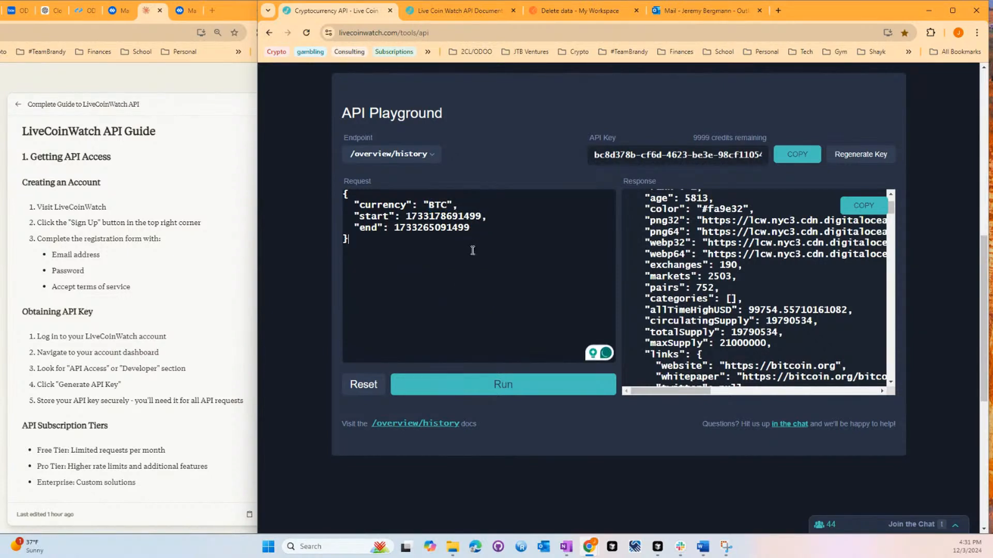
pyautogui.click(519, 387)
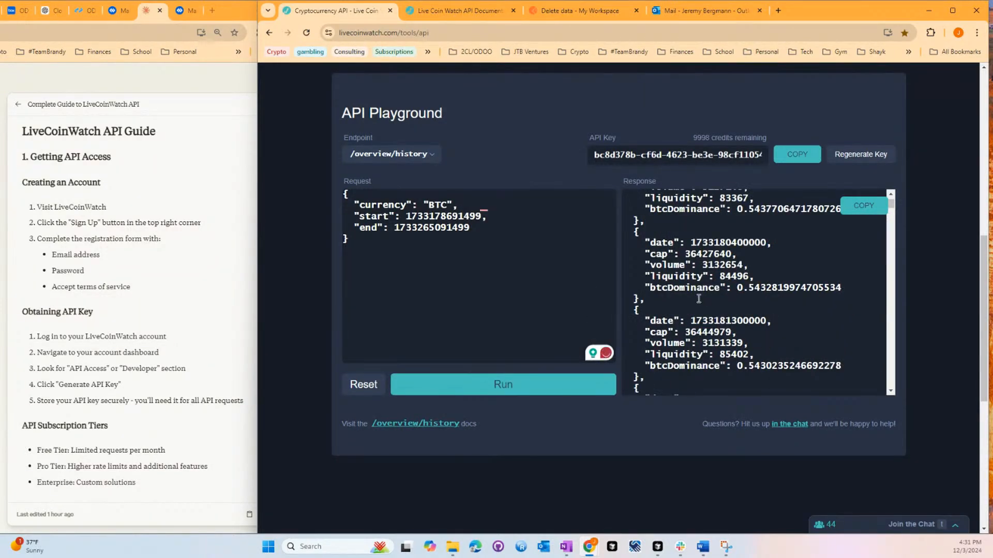
# Step: Review the returned cap, volume, liquidity and btcDominance history entries
pyautogui.scroll(1, 700, 282)
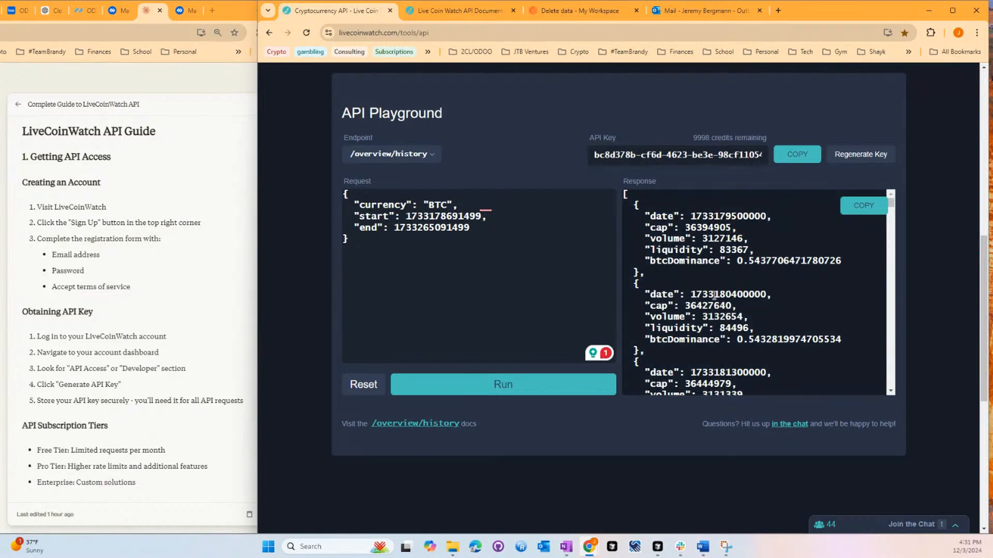
pyautogui.scroll(-1, 714, 295)
pyautogui.scroll(1, 714, 295)
pyautogui.moveTo(702, 238); pyautogui.dragTo(722, 251)
pyautogui.click(728, 269)
pyautogui.scroll(-20, 879, 309)
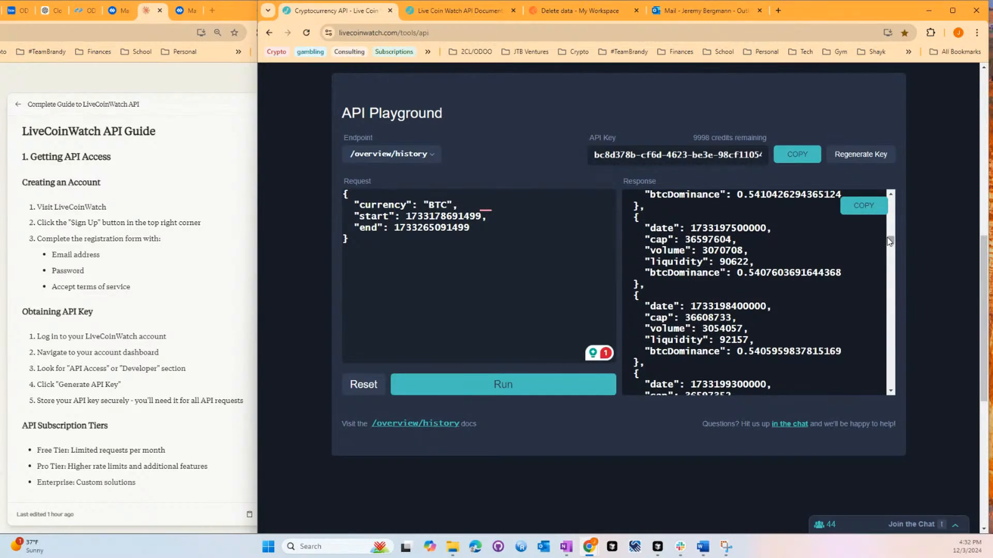
pyautogui.moveTo(889, 241); pyautogui.dragTo(459, 156)
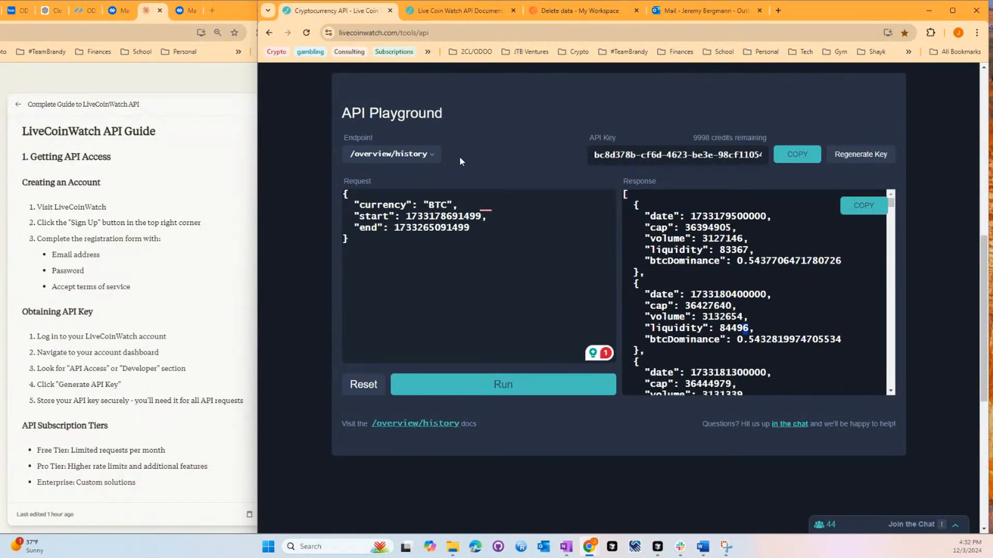
# Step: Run the /coins/single/history endpoint for BTC
pyautogui.click(431, 157)
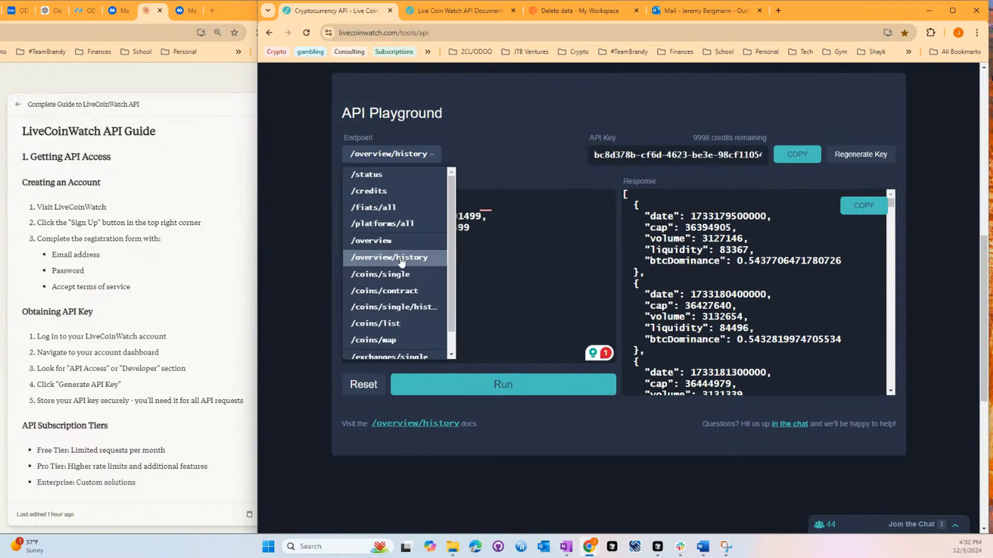
pyautogui.click(391, 313)
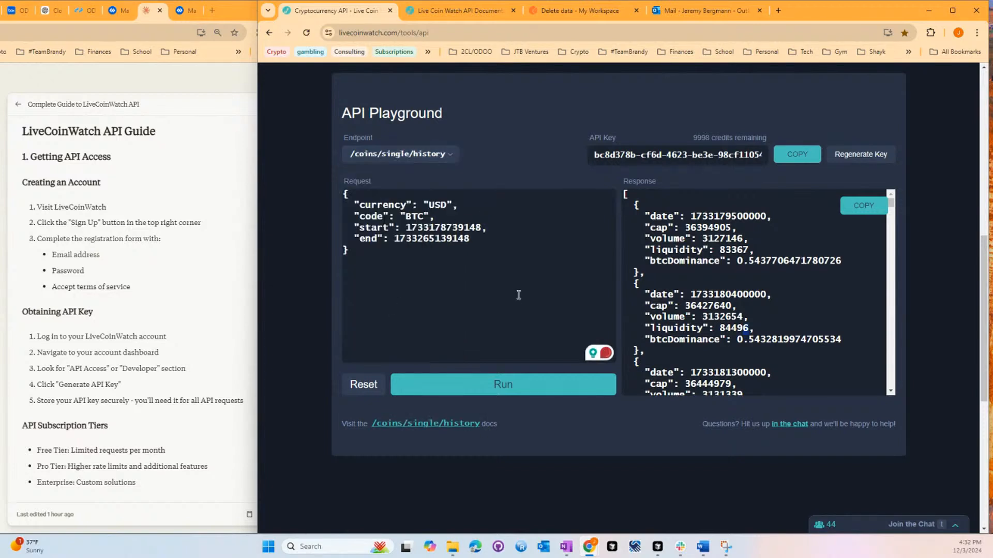
pyautogui.click(504, 386)
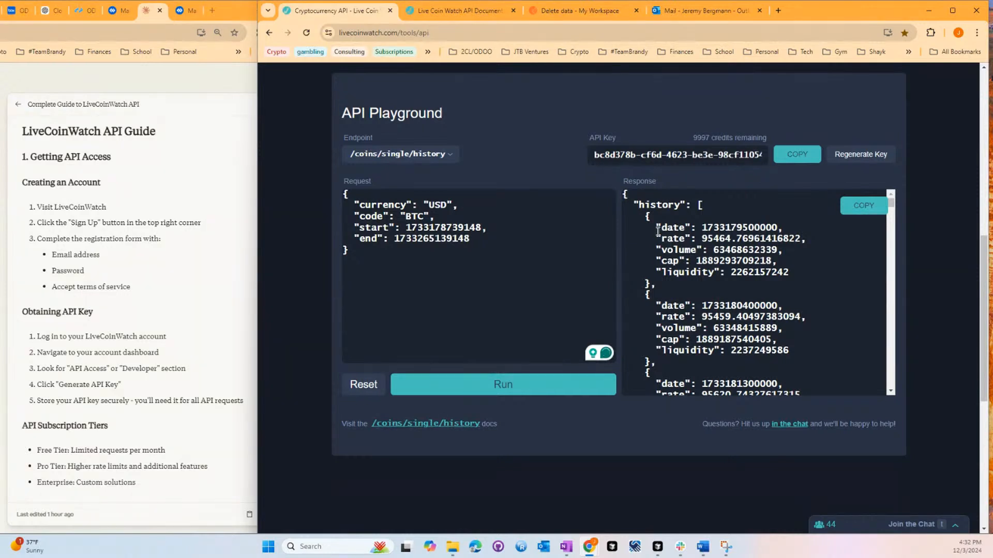
# Step: Copy the rate history response and scroll through its entries
pyautogui.moveTo(657, 232); pyautogui.dragTo(712, 242)
pyautogui.click(788, 243)
pyautogui.click(705, 243)
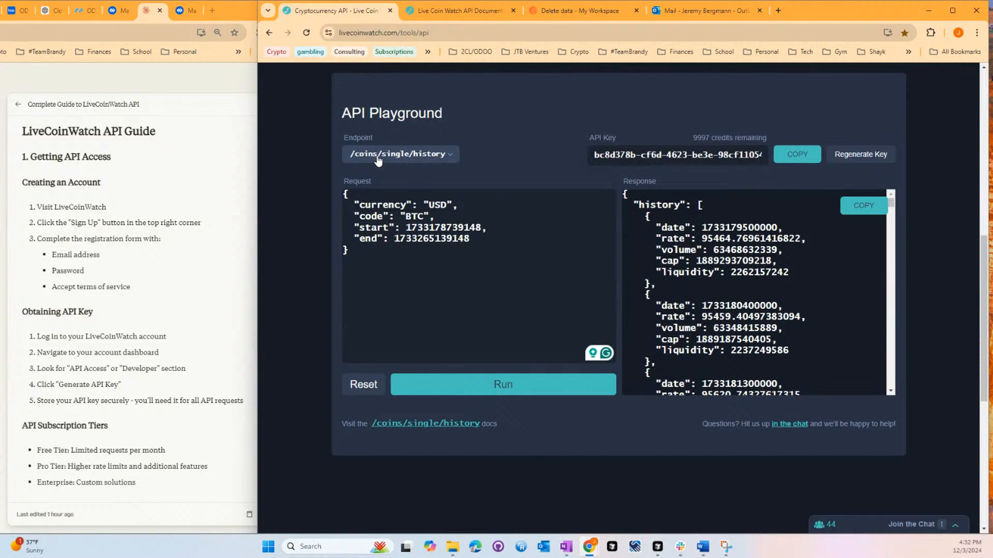
pyautogui.click(863, 205)
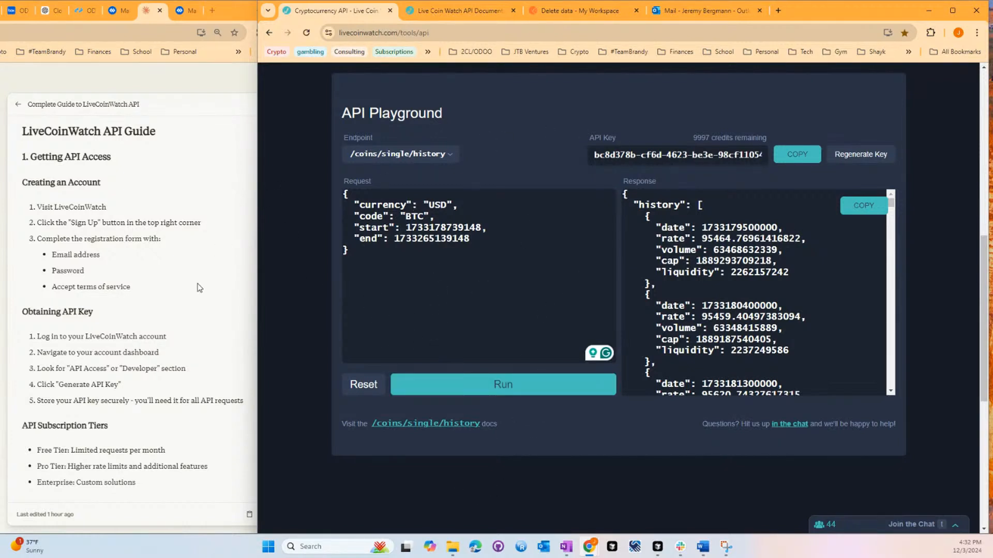
pyautogui.scroll(-3, 150, 358)
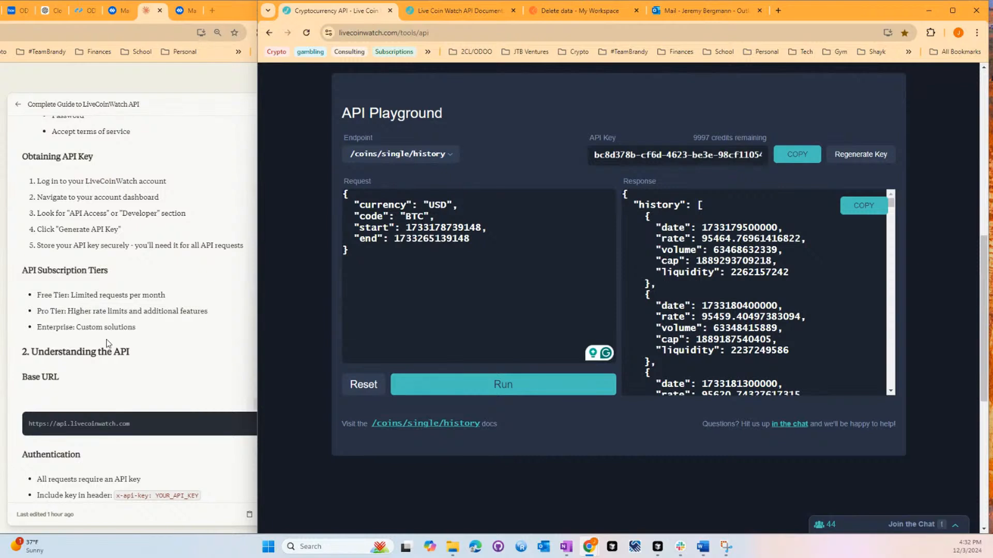
pyautogui.scroll(-2, 88, 306)
# Step: Scroll the Claude guide past Base URL to section 3, Creating Postman Collection
pyautogui.scroll(-2, 80, 305)
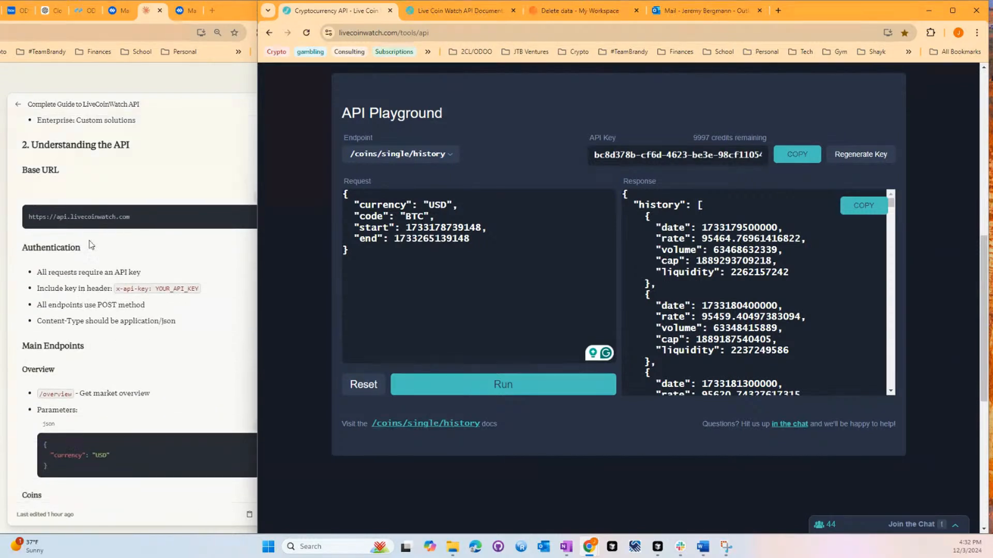
pyautogui.moveTo(24, 171); pyautogui.dragTo(87, 180)
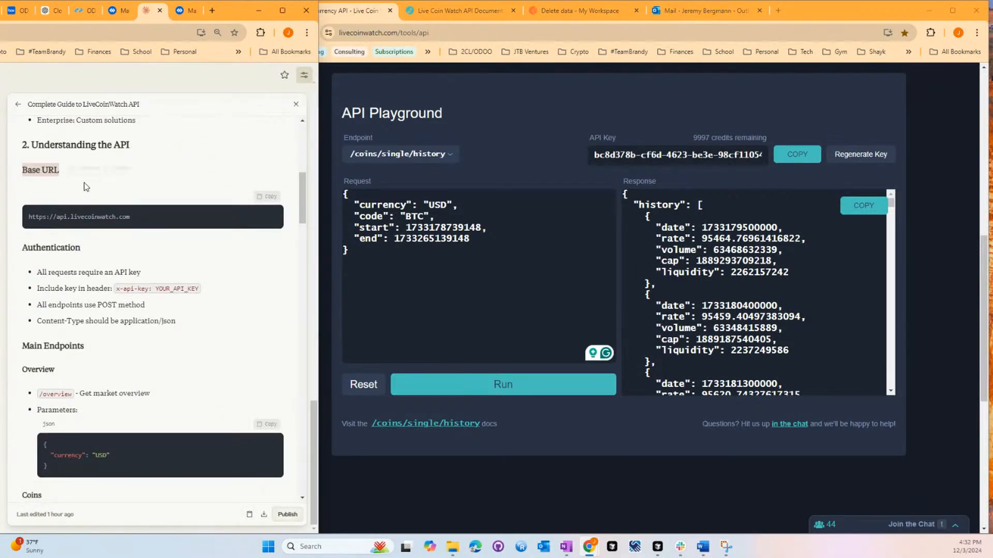
pyautogui.click(84, 183)
pyautogui.scroll(-1, 120, 325)
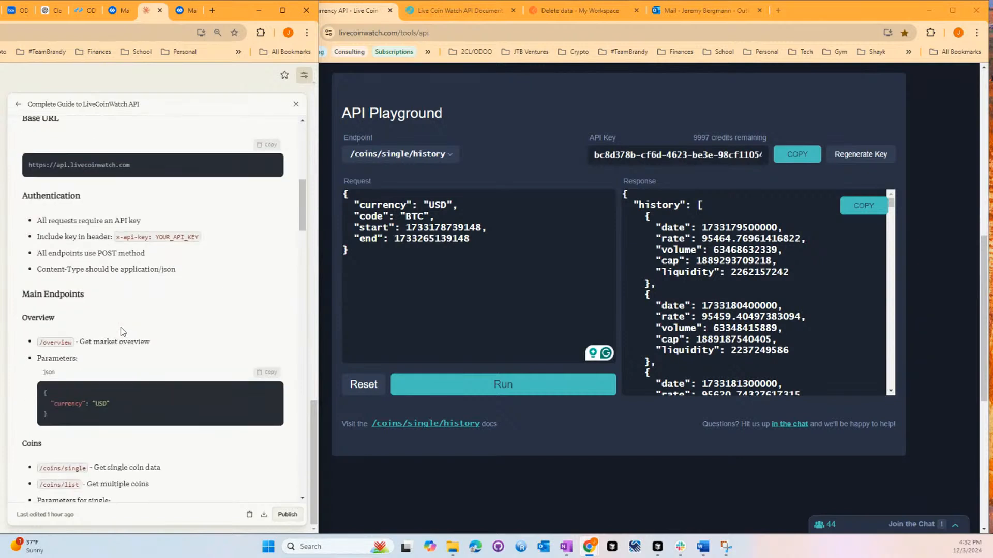
pyautogui.moveTo(40, 239); pyautogui.dragTo(50, 237)
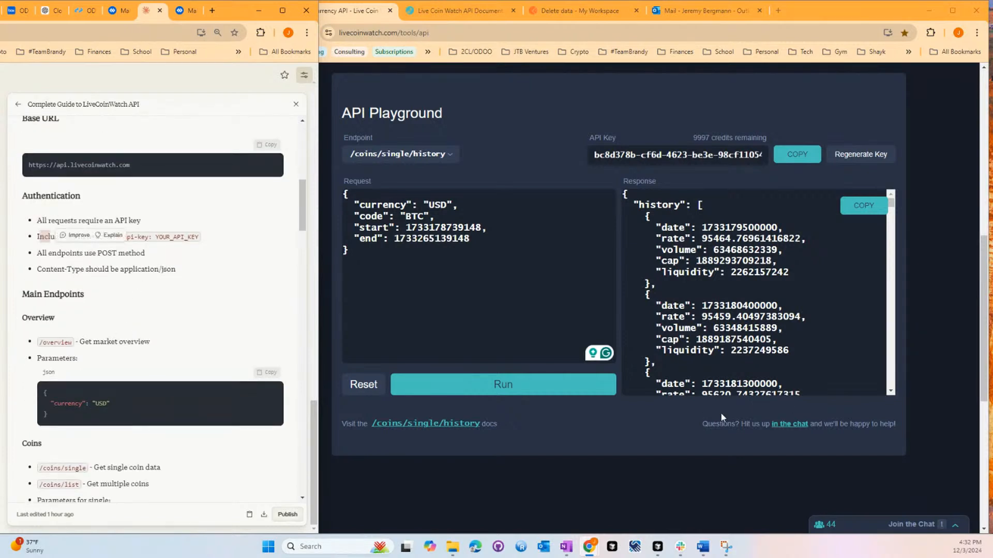
pyautogui.scroll(-1, 169, 288)
pyautogui.scroll(-8, 155, 295)
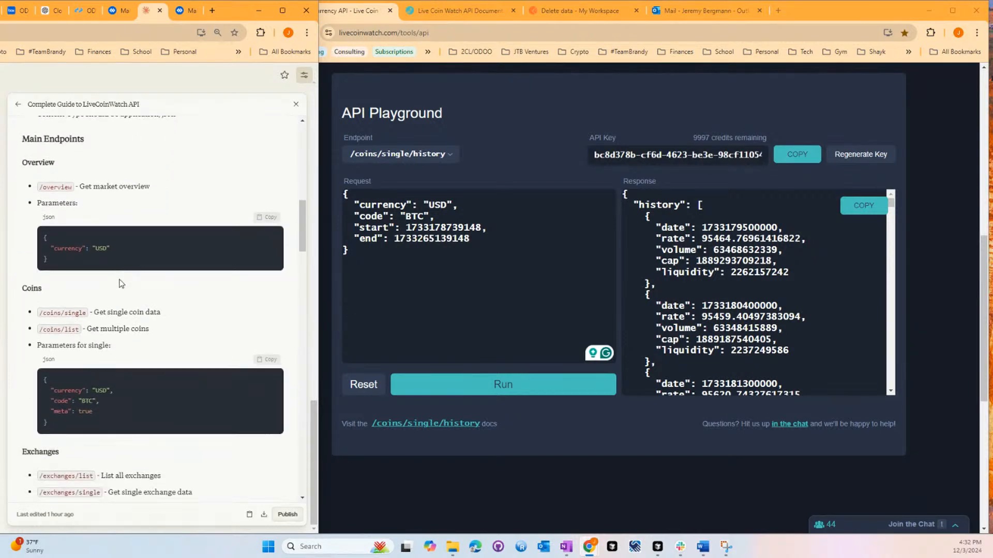
pyautogui.scroll(-2, 142, 305)
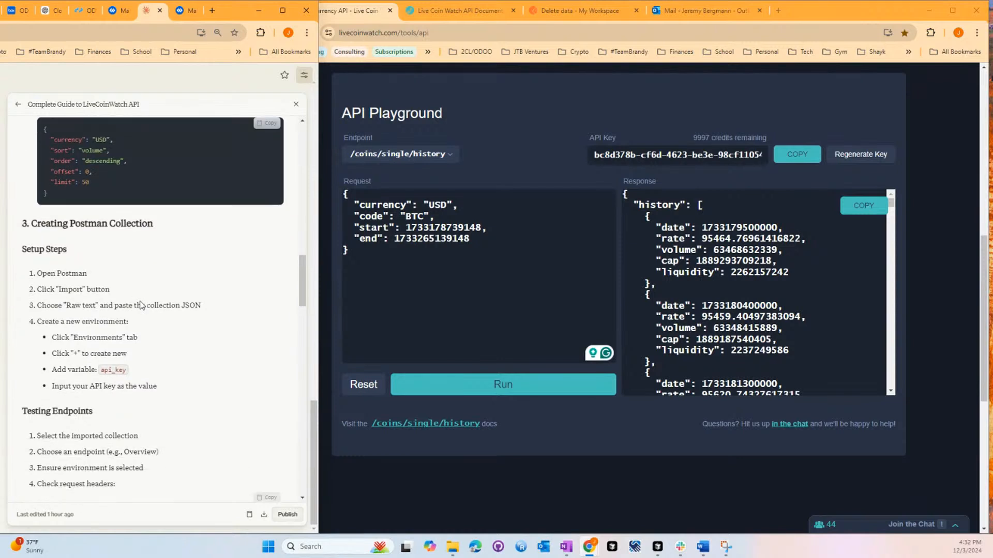
pyautogui.scroll(-1, 142, 305)
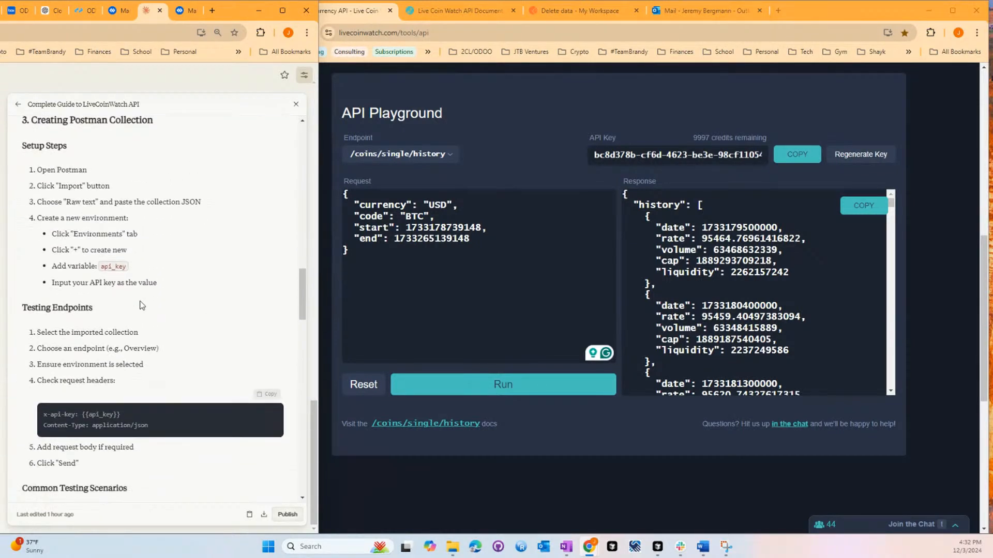
pyautogui.scroll(1, 142, 305)
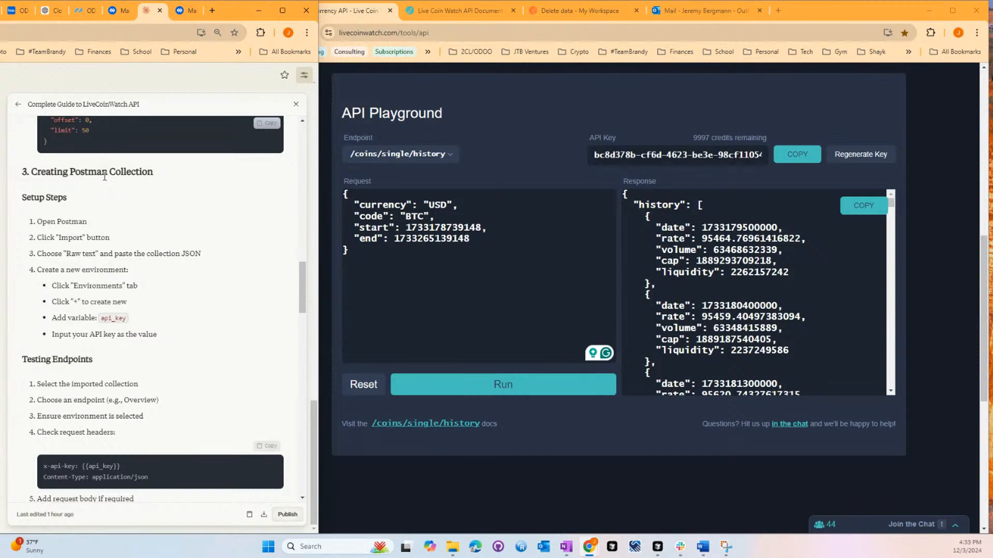
# Step: Reopen the playground's Endpoint list and close it, keeping /coins/single/history
pyautogui.click(454, 159)
pyautogui.click(453, 158)
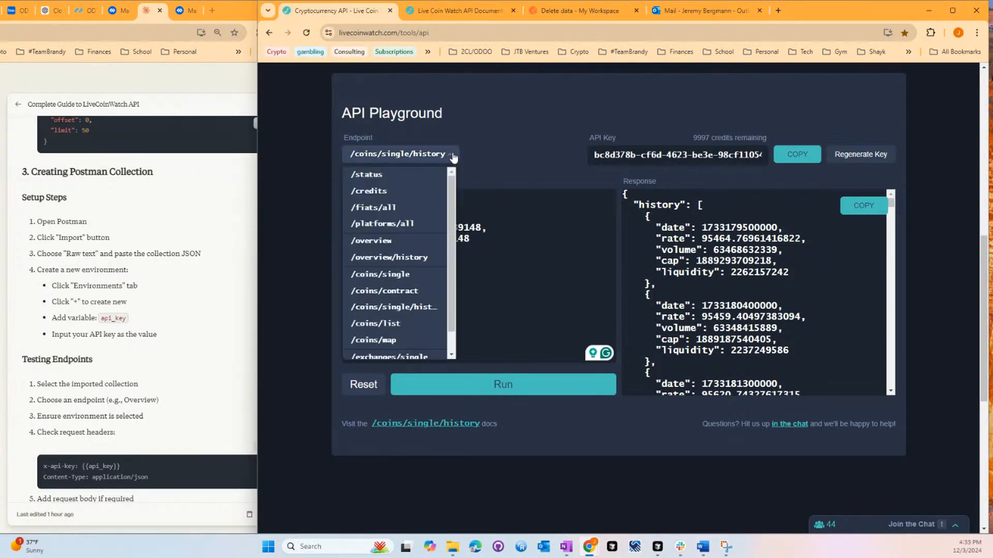
pyautogui.click(405, 146)
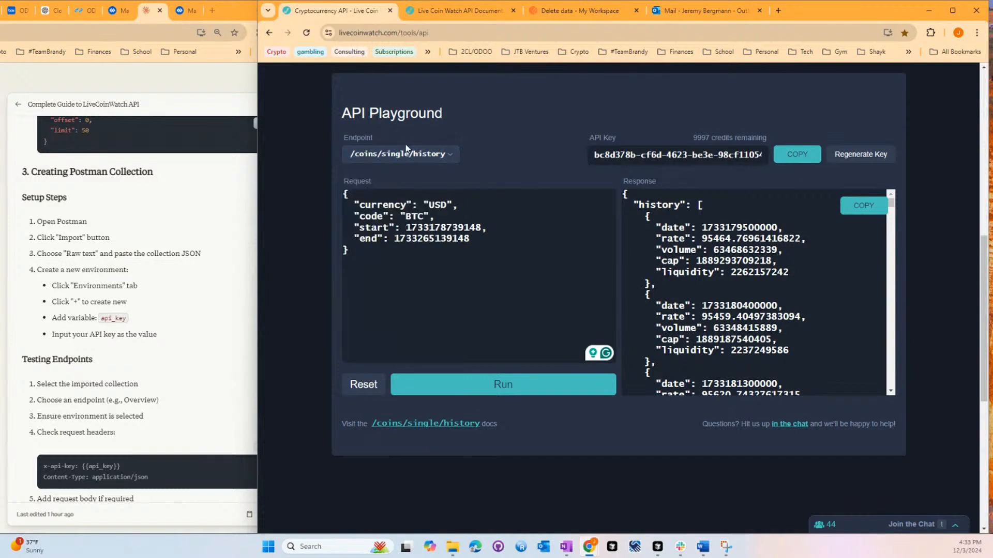
# Step: Create a blank Postman collection named 'LiveCoinWatch API'
pyautogui.click(591, 14)
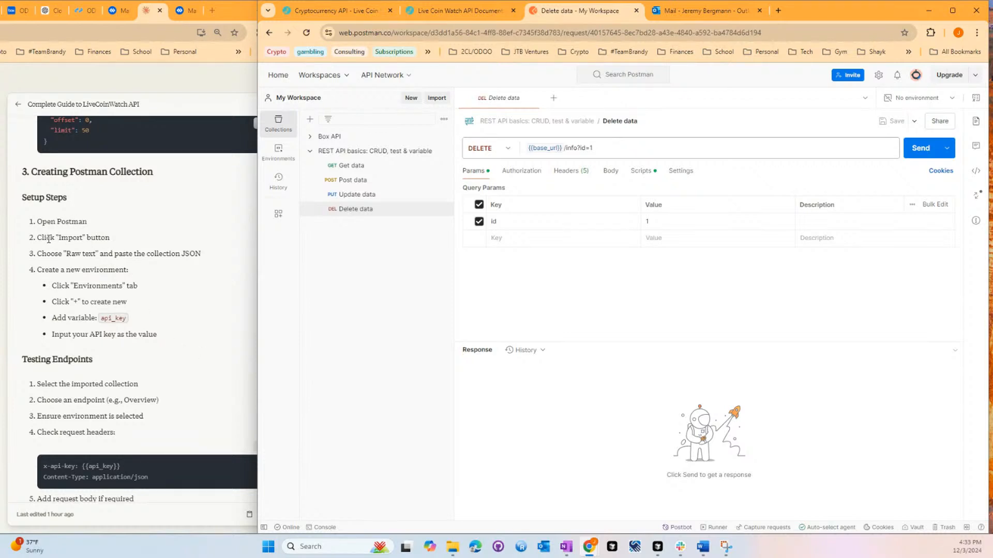
pyautogui.click(310, 121)
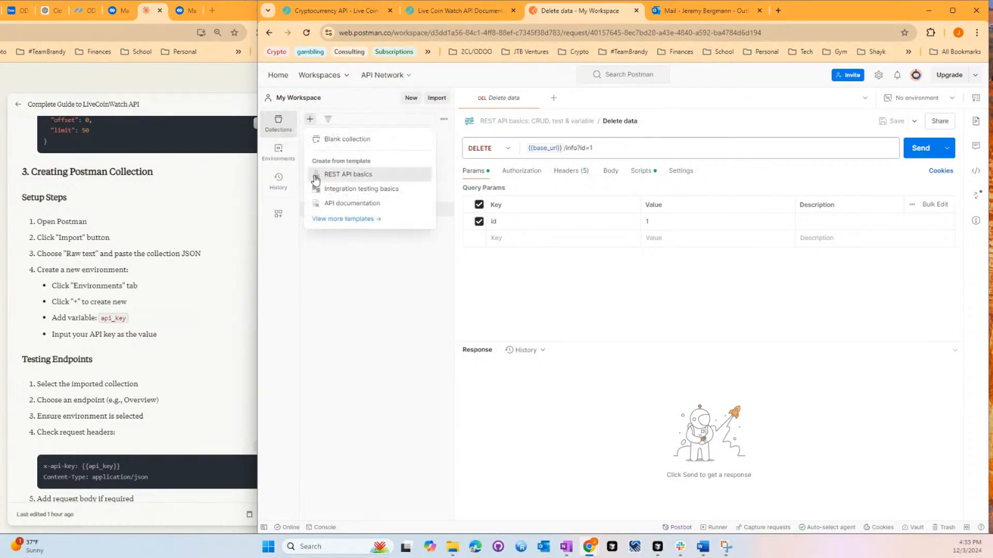
pyautogui.click(357, 140)
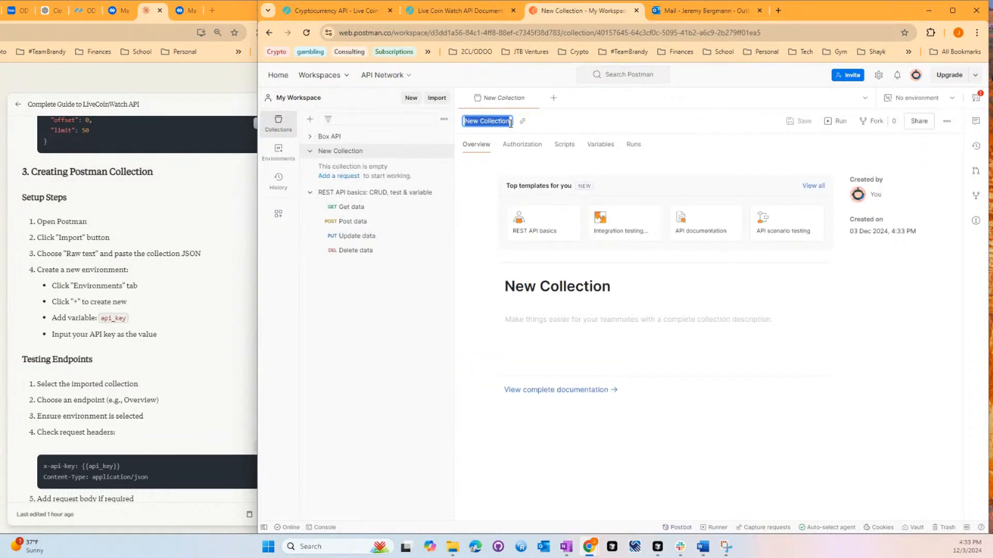
pyautogui.write('LiveCoinWatch')
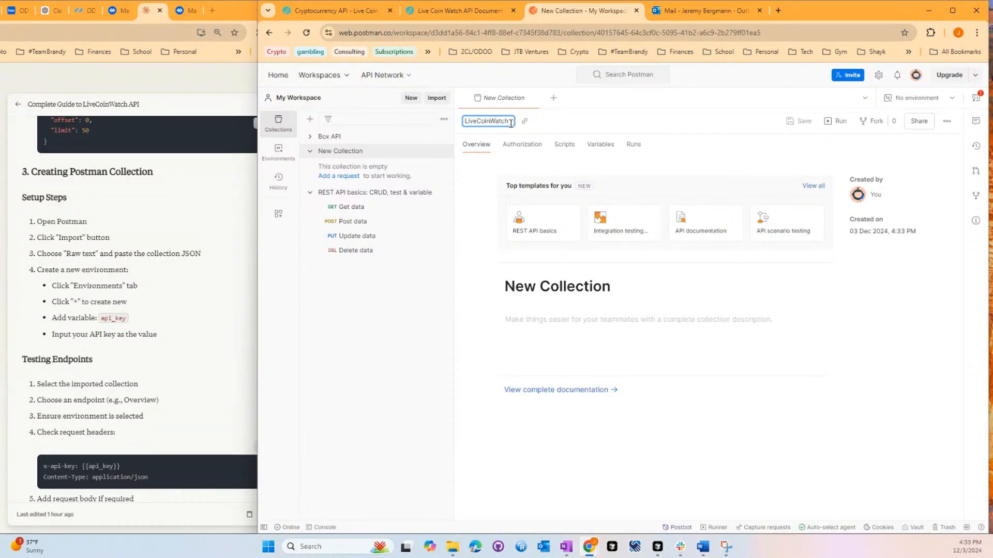
pyautogui.write(' API')
pyautogui.rightClick(505, 152)
pyautogui.click(450, 205)
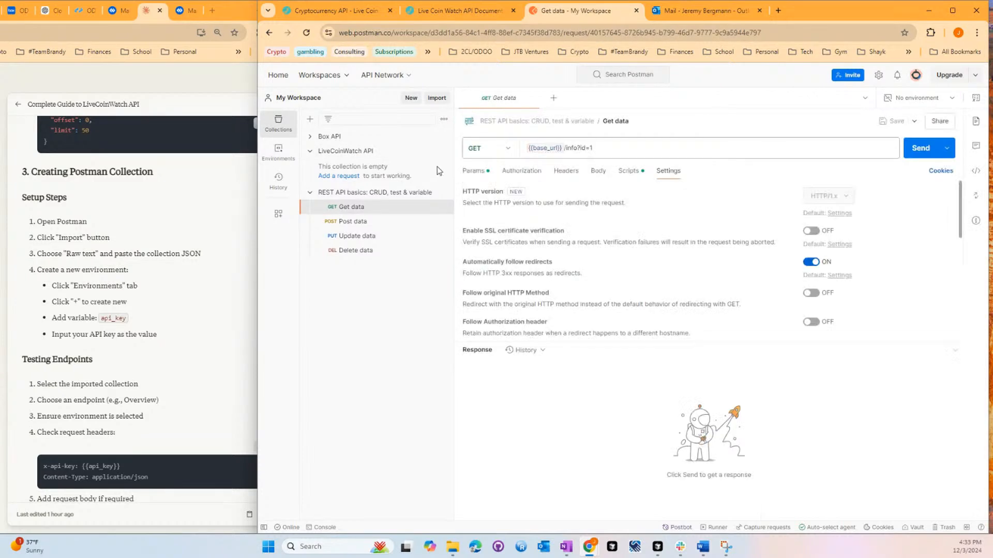
# Step: View the LiveCoinWatch API collection's overview and its actions menu
pyautogui.click(377, 152)
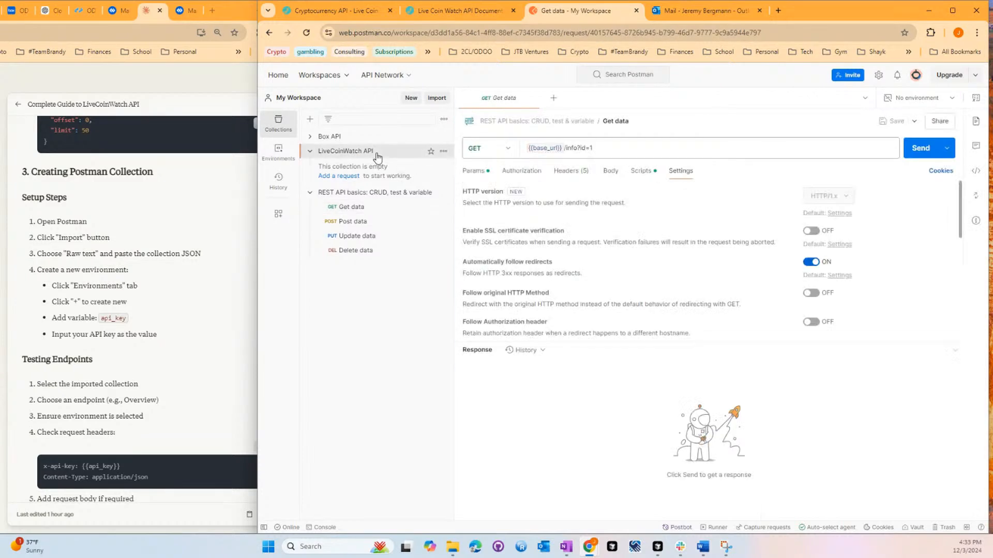
pyautogui.click(447, 153)
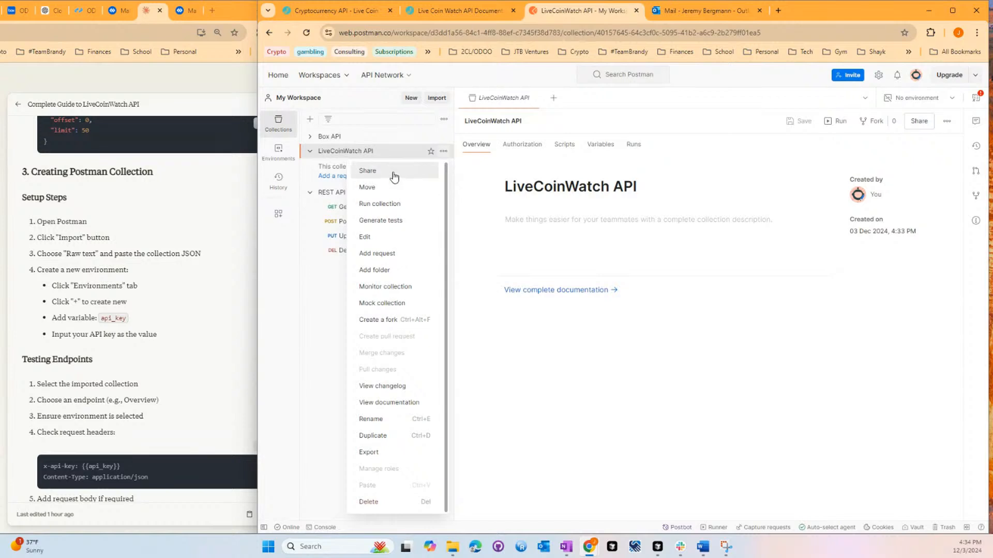
pyautogui.click(382, 241)
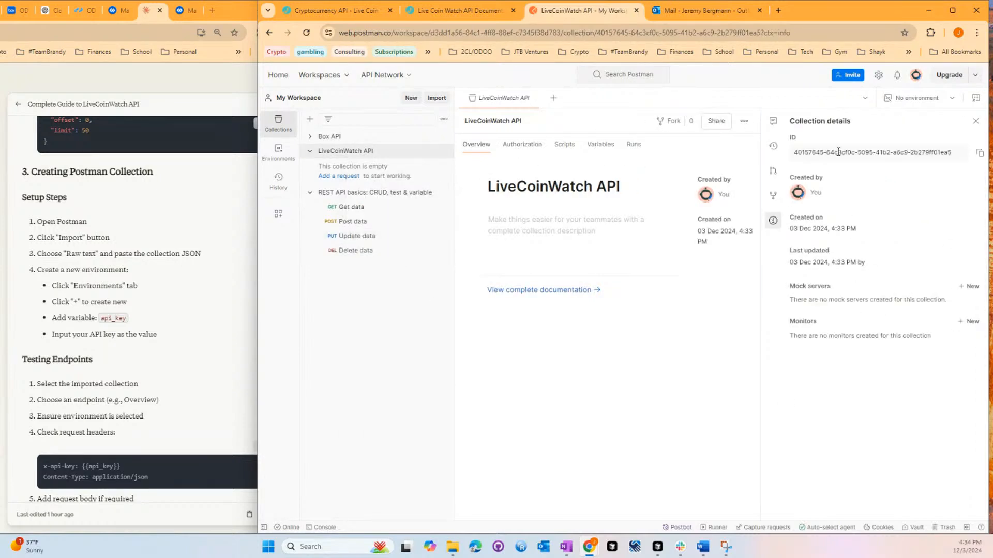
# Step: Create a new environment named 'LiveCoinWatch API Env'
pyautogui.click(976, 121)
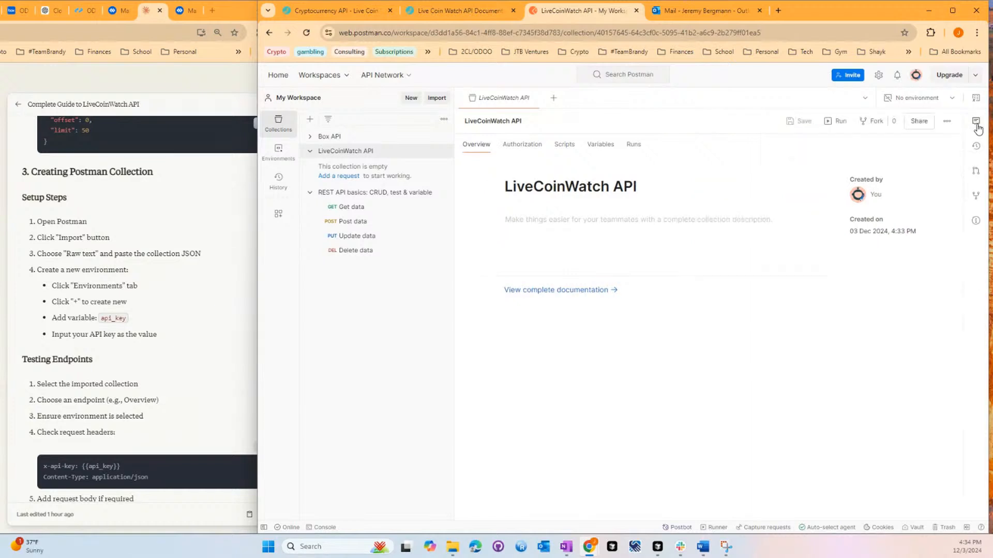
pyautogui.click(950, 102)
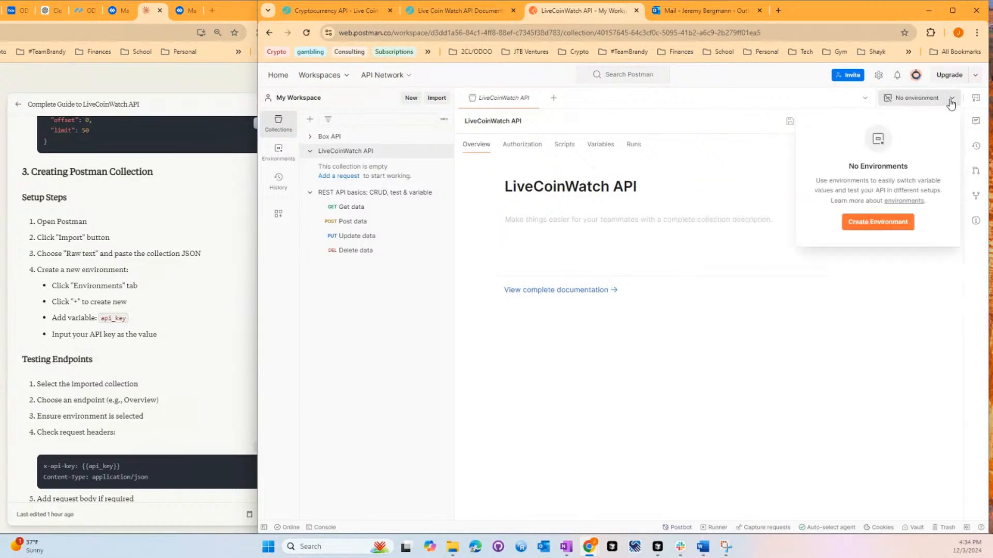
pyautogui.click(873, 226)
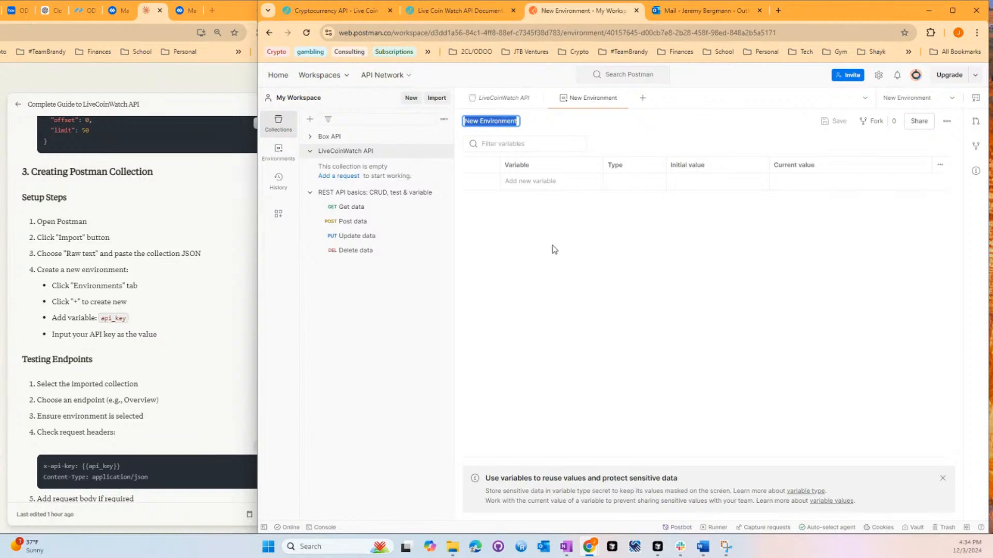
pyautogui.write('LiveC')
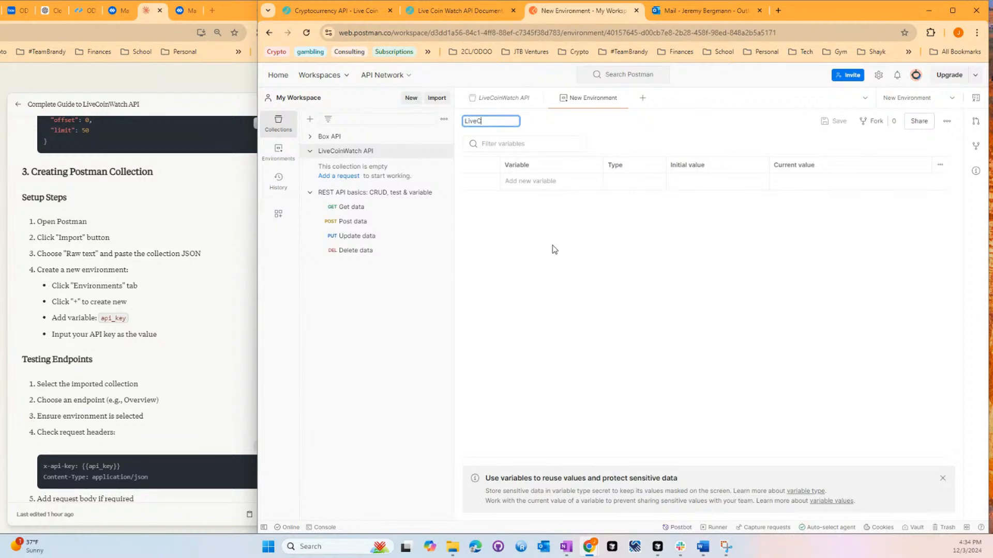
pyautogui.write('oinWatch API Env')
pyautogui.press('Return')
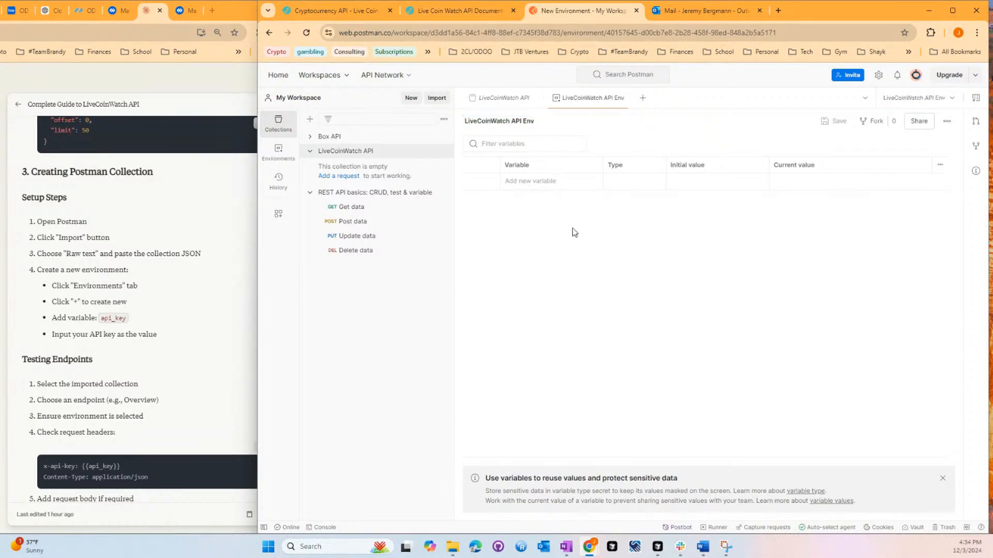
# Step: Start a new variable row, then bring up the LiveCoinWatch API documentation
pyautogui.click(575, 182)
pyautogui.moveTo(258, 238); pyautogui.dragTo(317, 267)
pyautogui.click(458, 10)
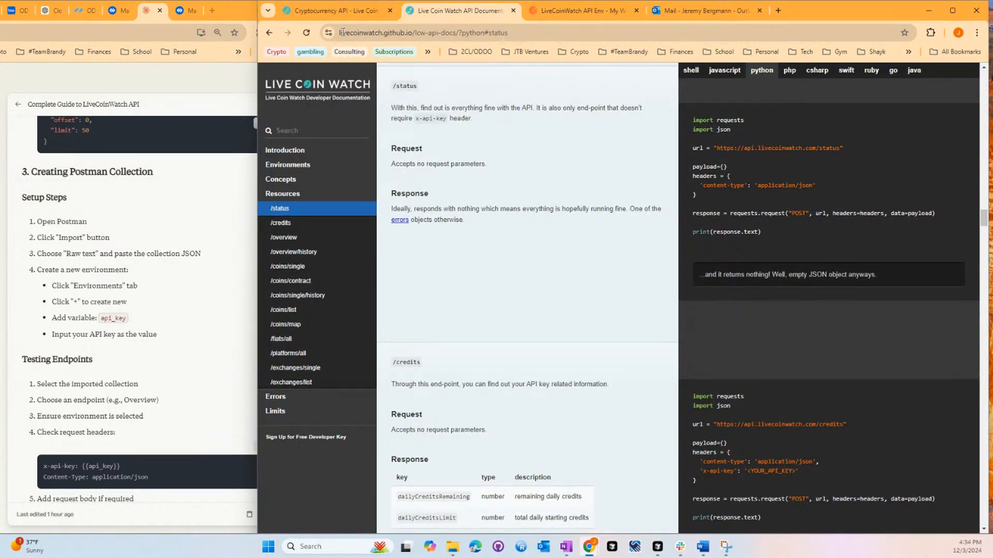
# Step: Copy the x-api-key header name from the docs and add it as a variable
pyautogui.click(356, 11)
pyautogui.click(459, 12)
pyautogui.click(561, 11)
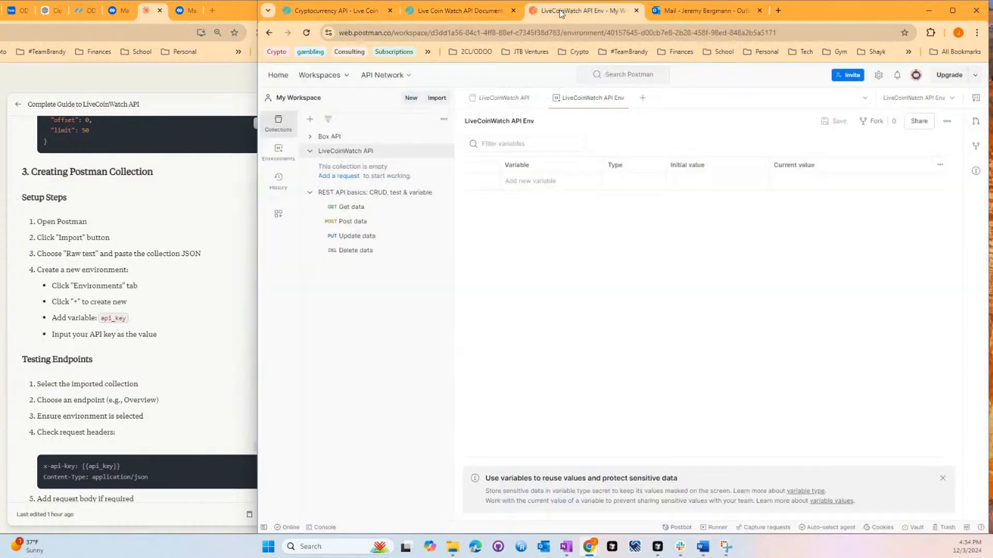
pyautogui.click(467, 13)
pyautogui.scroll(-2, 831, 473)
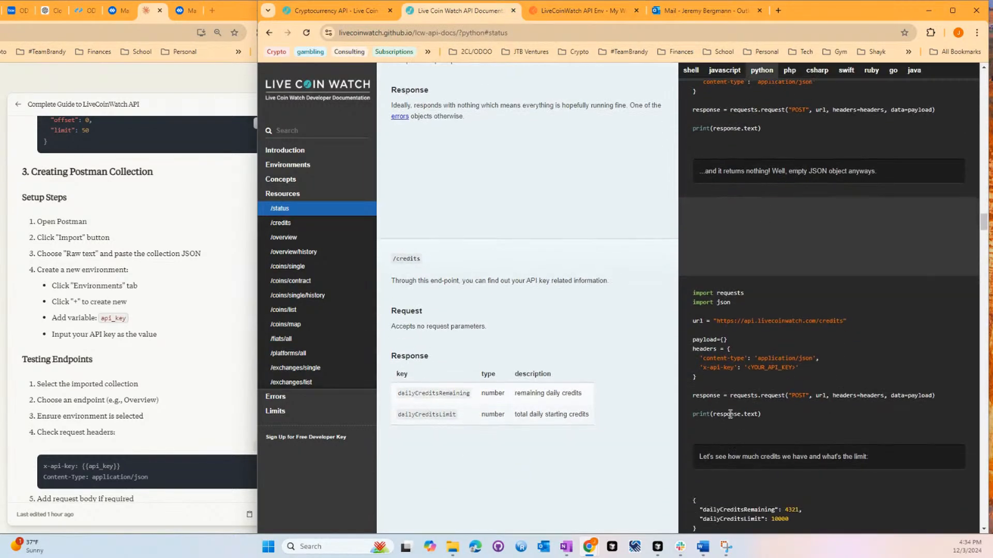
pyautogui.moveTo(733, 367); pyautogui.dragTo(702, 368)
pyautogui.hotkey('ctrl', 'c')
pyautogui.click(344, 14)
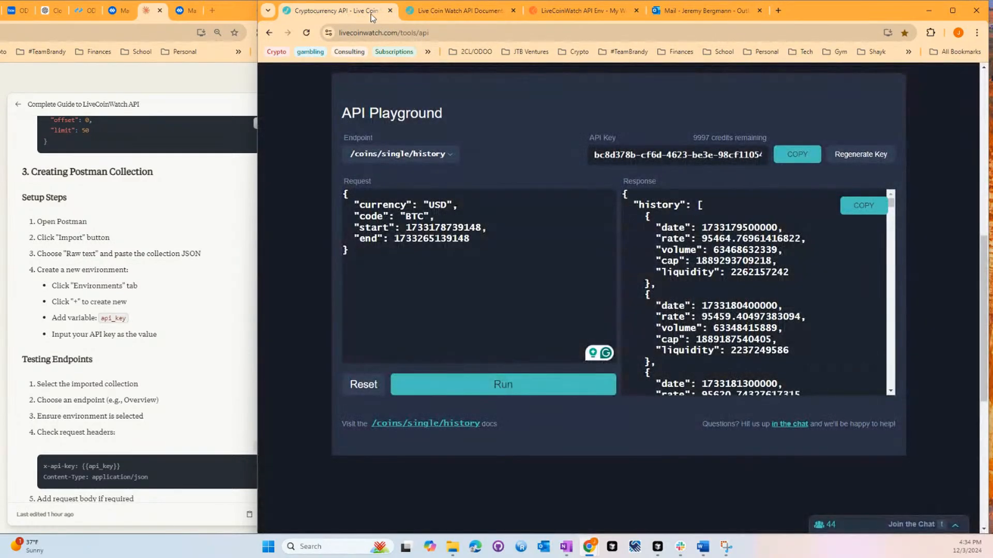
pyautogui.click(446, 12)
pyautogui.click(557, 10)
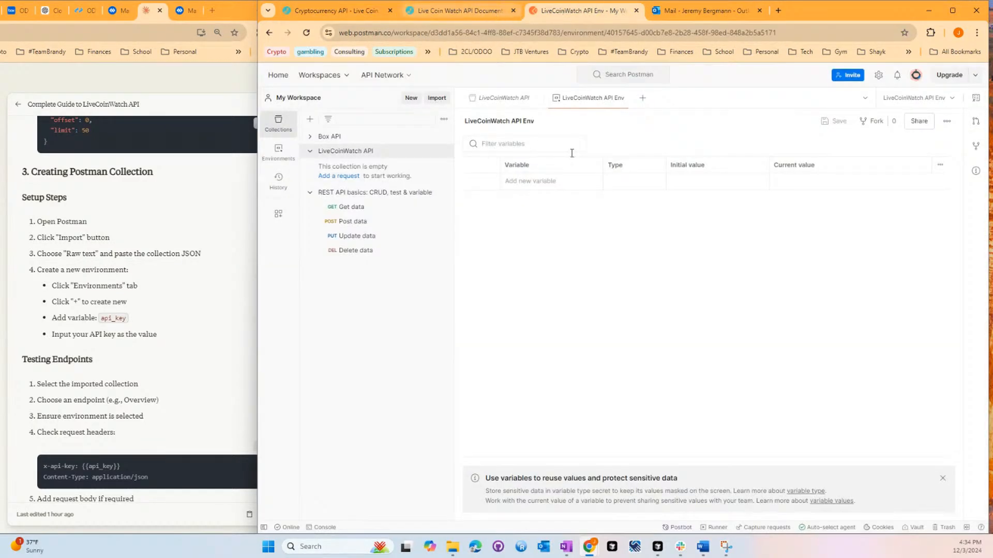
pyautogui.click(559, 179)
pyautogui.hotkey('ctrl', 'v')
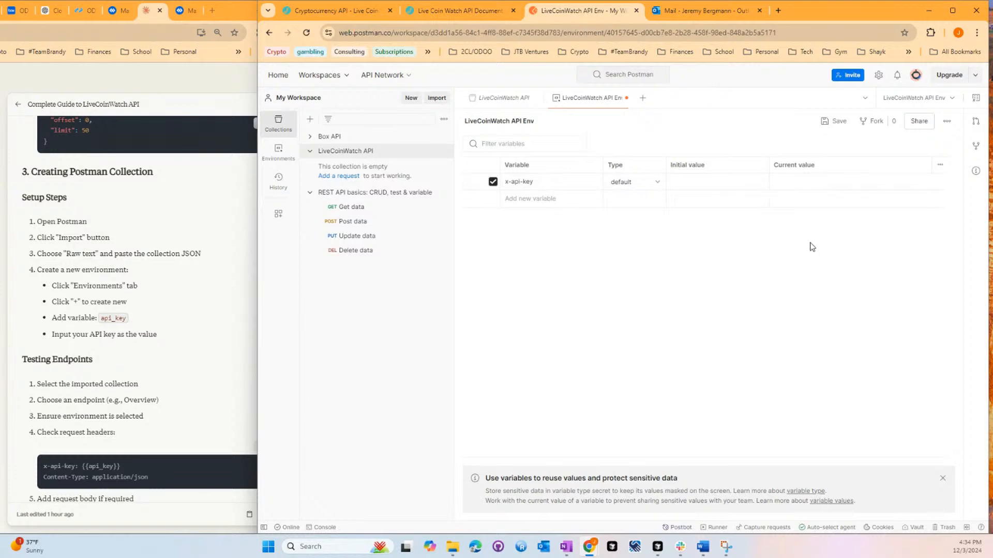
# Step: Set the x-api-key current value to the API key copied from the Playground
pyautogui.click(789, 185)
pyautogui.click(455, 11)
pyautogui.scroll(-4, 806, 411)
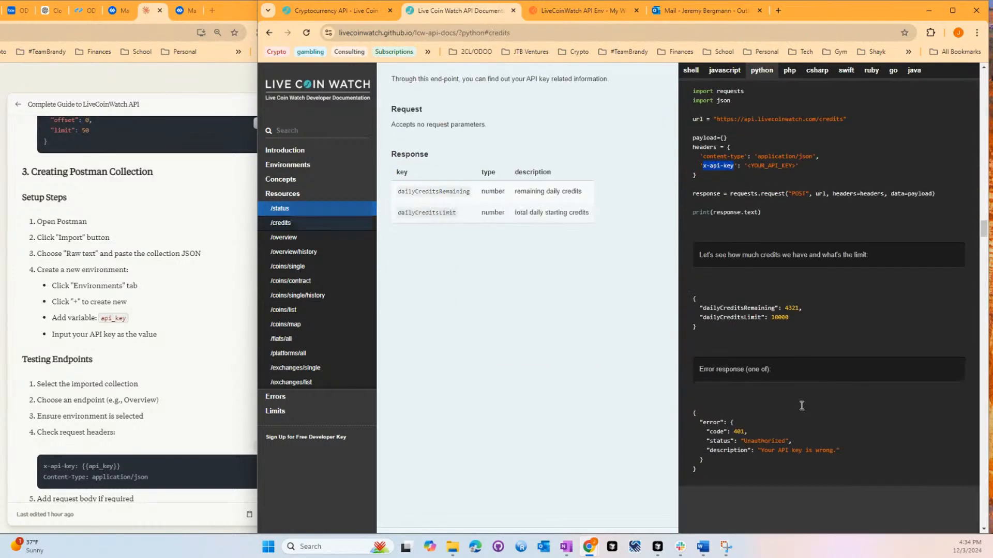
pyautogui.scroll(5, 758, 416)
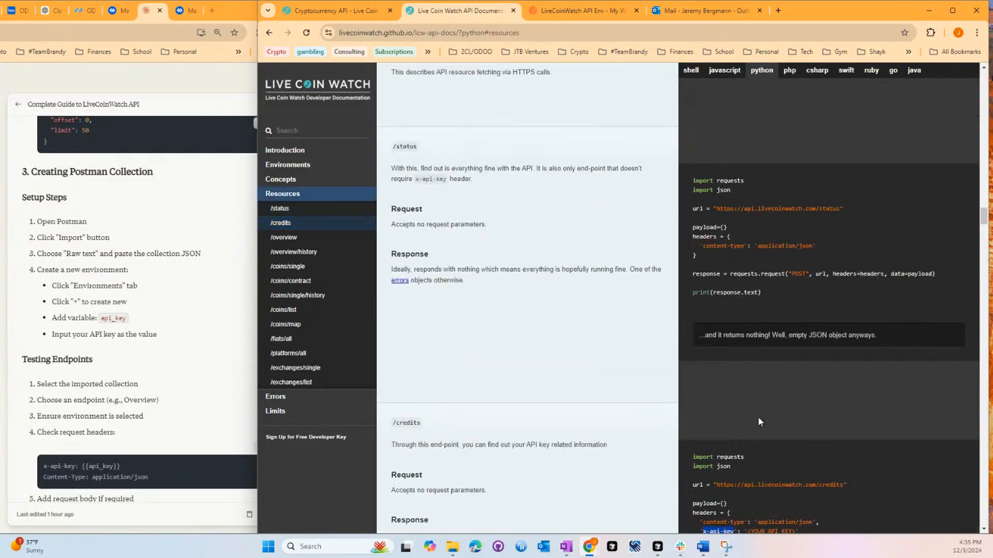
pyautogui.click(357, 13)
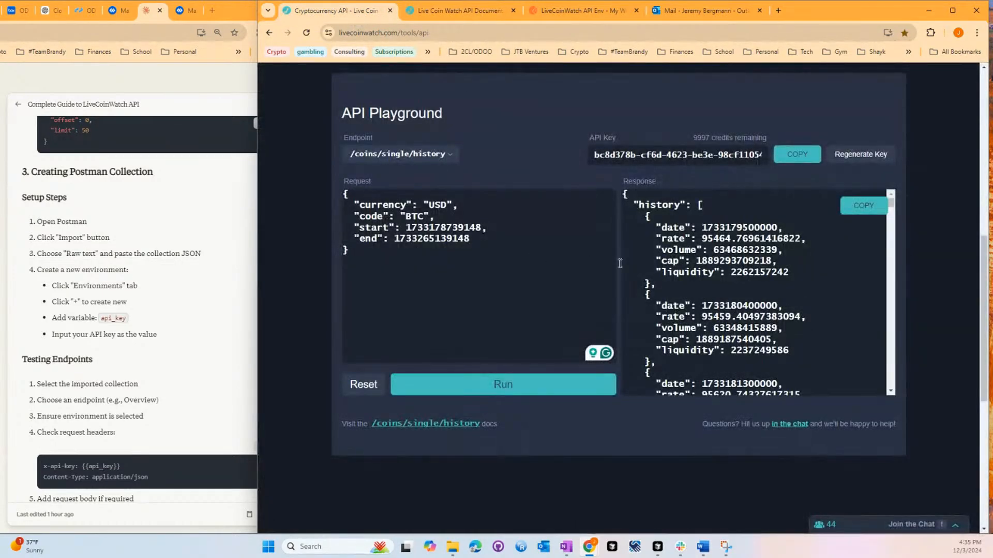
pyautogui.click(797, 154)
pyautogui.click(570, 17)
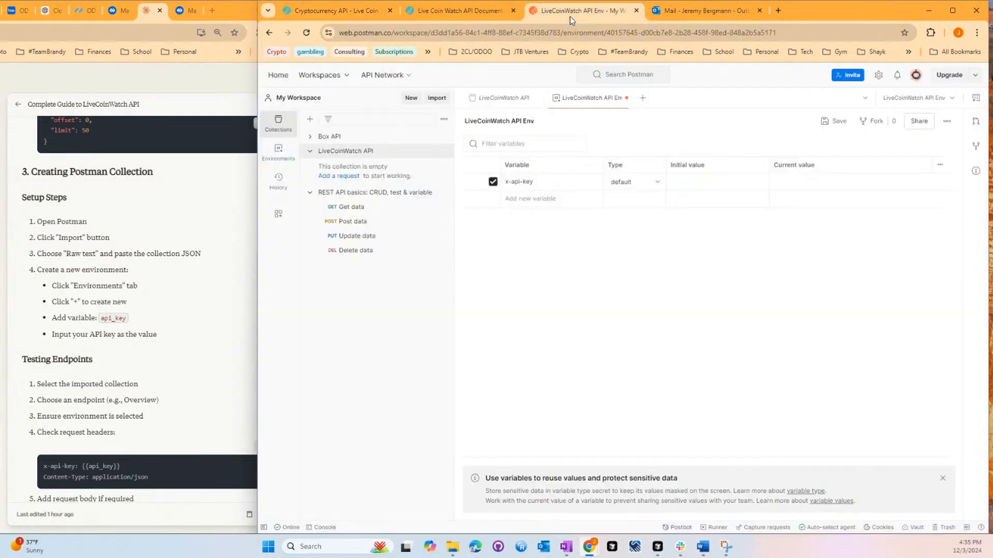
pyautogui.click(816, 179)
pyautogui.hotkey('ctrl', 'v')
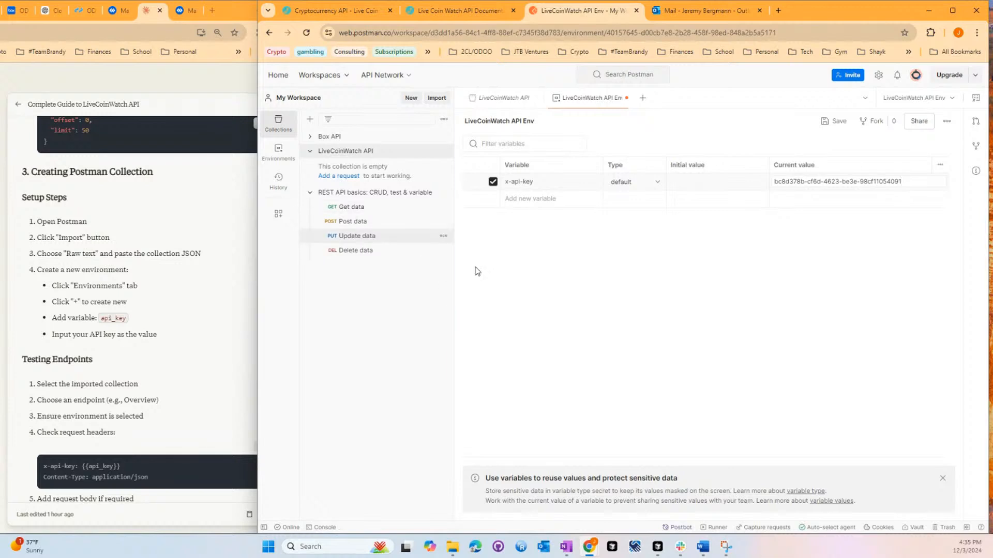
# Step: Add a New Request to the LiveCoinWatch API collection
pyautogui.click(339, 176)
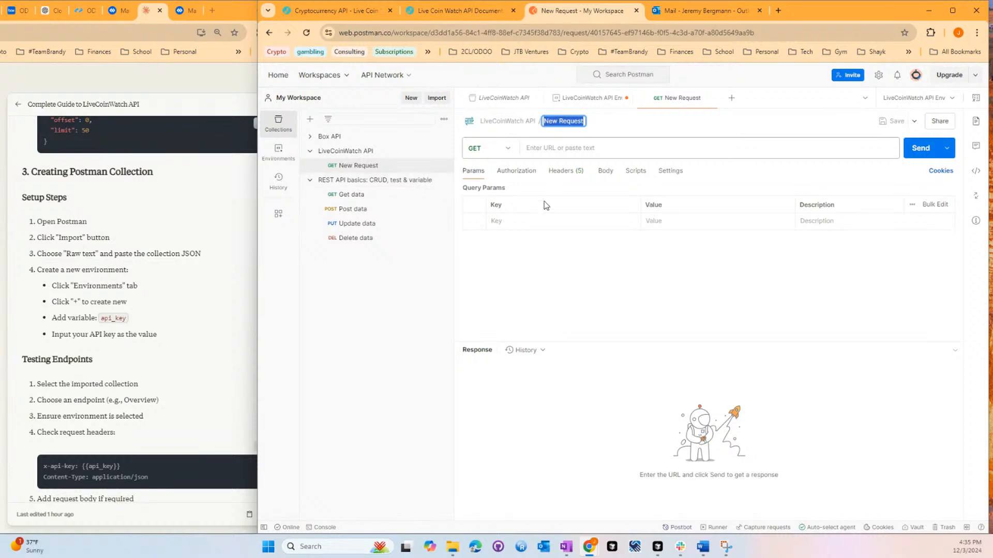
pyautogui.click(530, 224)
pyautogui.rightClick(528, 224)
pyautogui.click(519, 222)
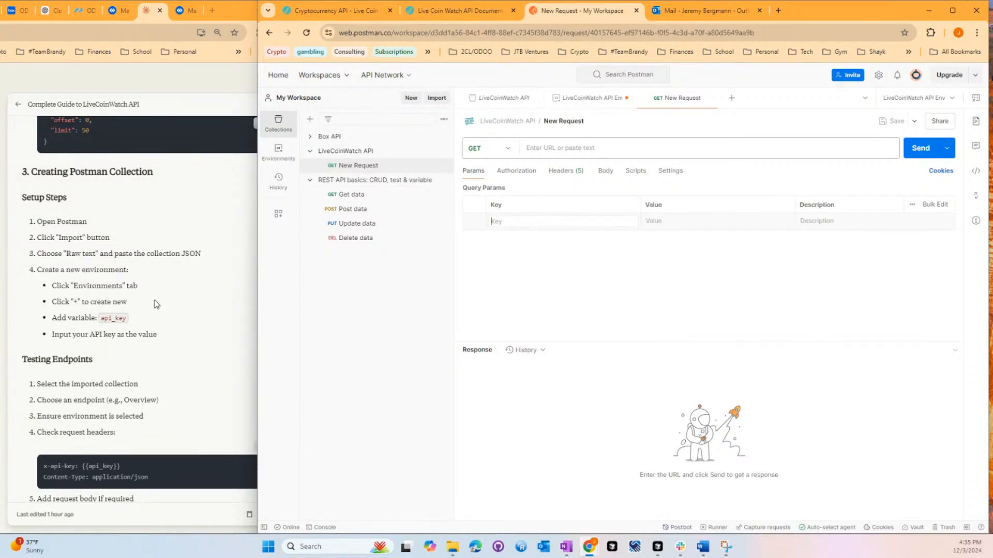
pyautogui.scroll(-1, 184, 341)
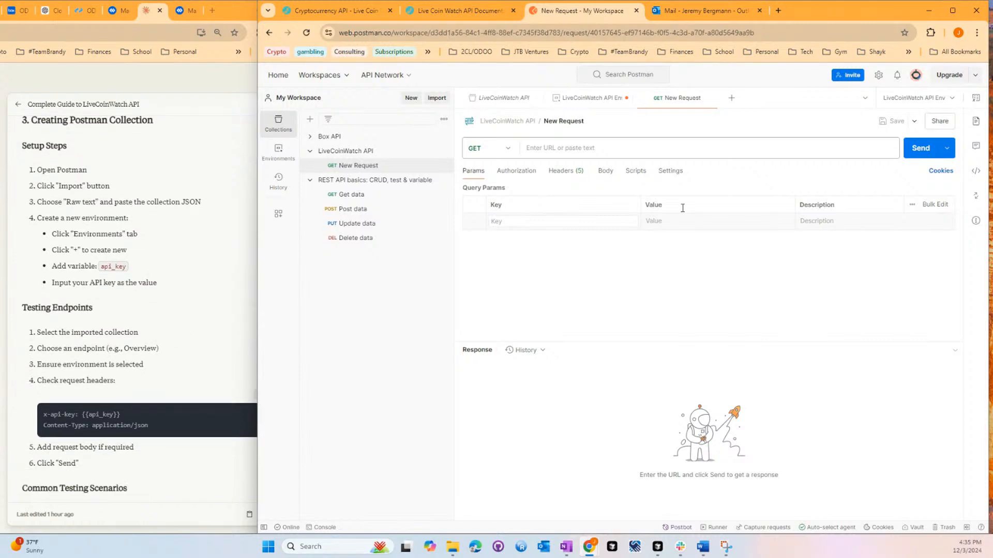
# Step: Switch the new request's method to POST
pyautogui.click(547, 148)
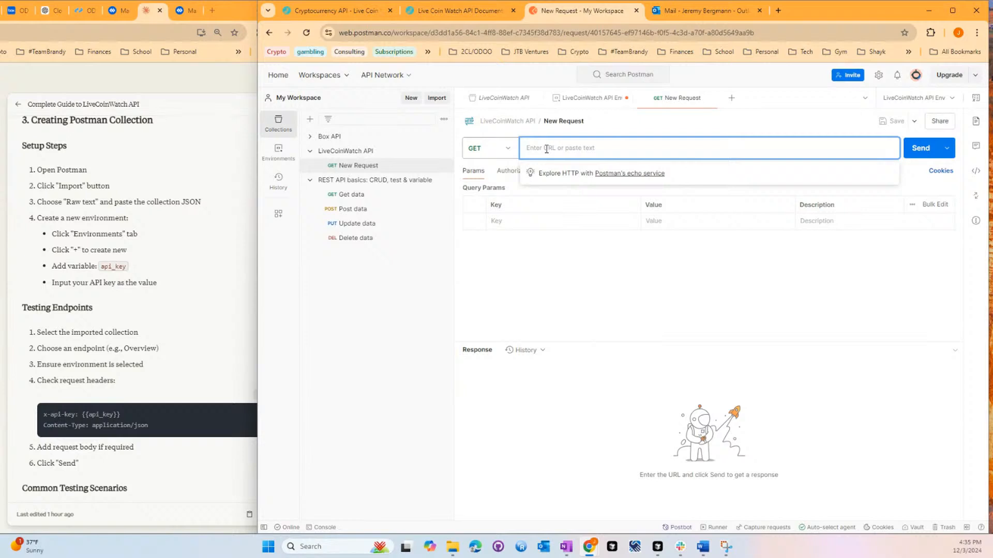
pyautogui.click(508, 150)
pyautogui.click(479, 192)
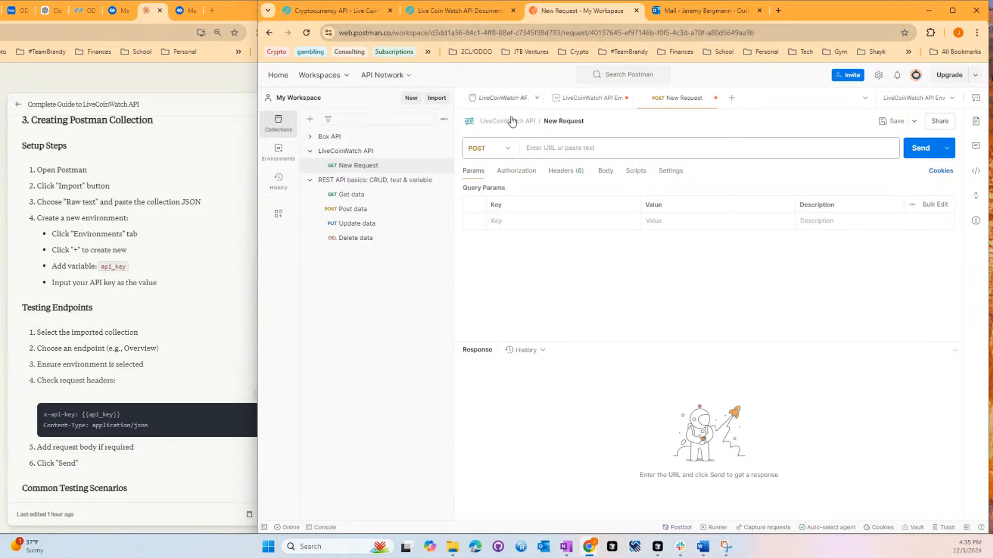
# Step: Enter x-api-key as a query parameter key on the new POST request, then view its headers
pyautogui.click(543, 222)
pyautogui.write('x-')
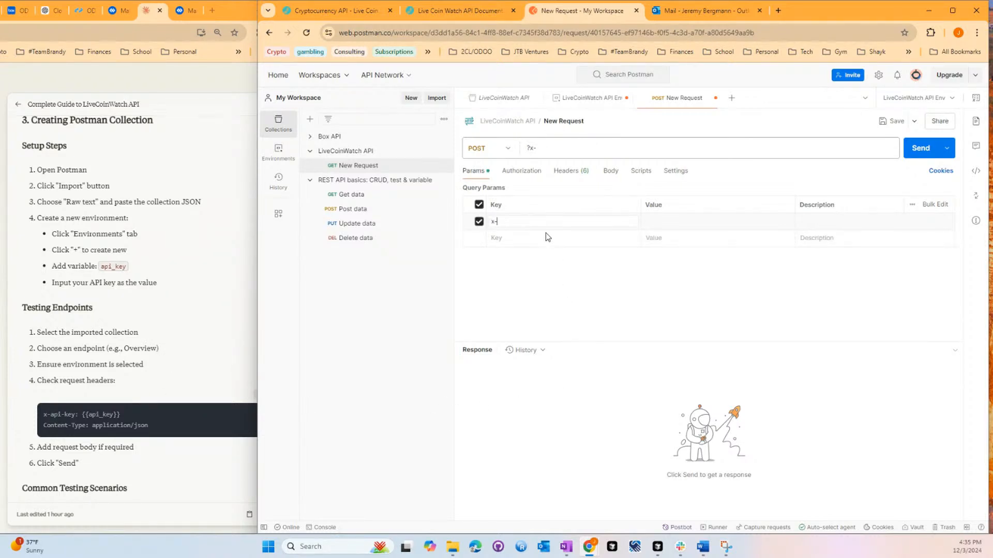
pyautogui.write('api-key')
pyautogui.rightClick(563, 217)
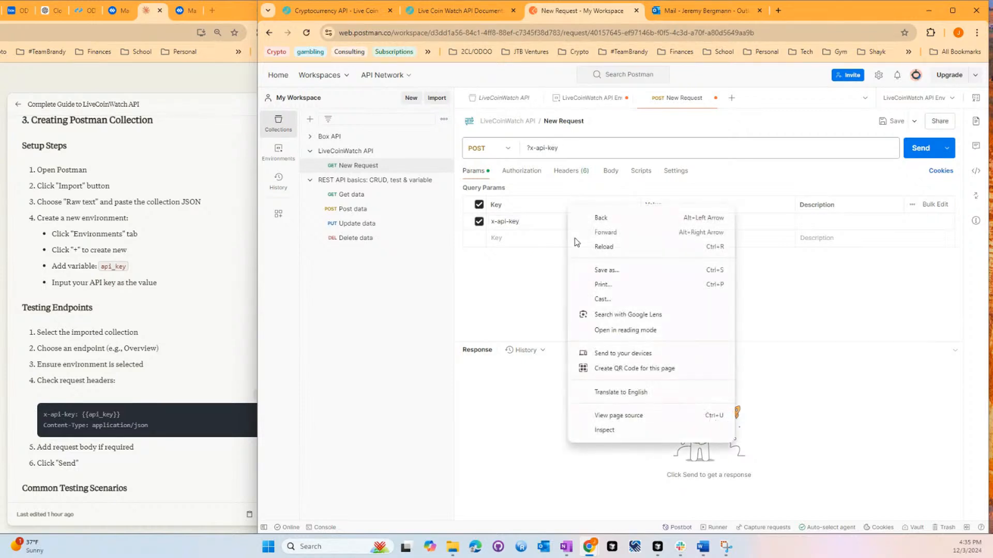
pyautogui.click(567, 174)
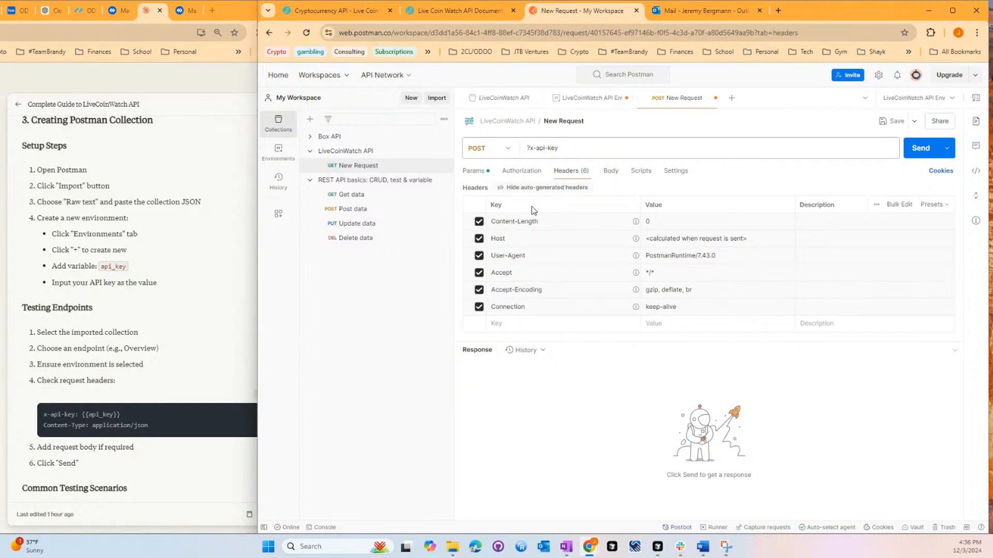
# Step: Add a request header with key x-api-key and value {{x-api-key}}
pyautogui.click(525, 222)
pyautogui.write('x-api')
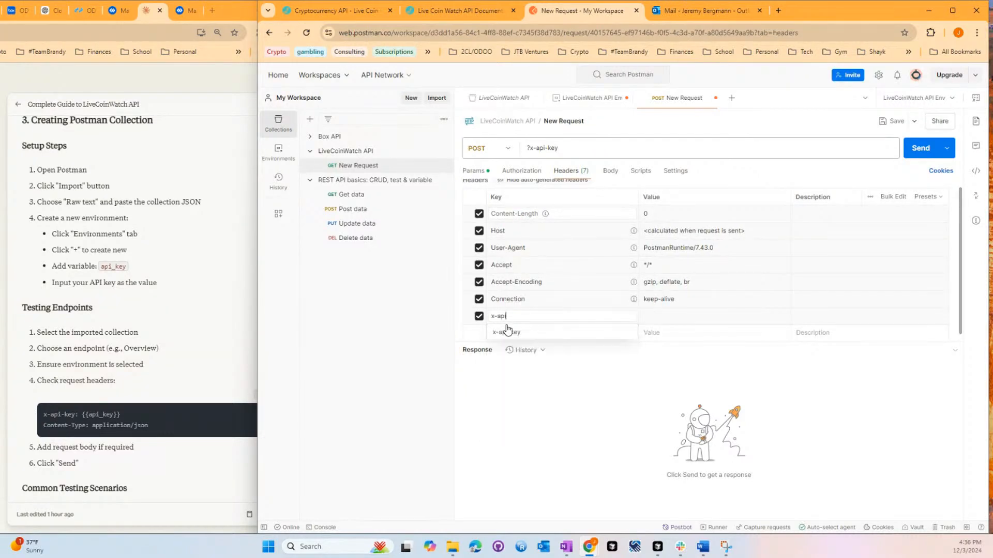
pyautogui.write('-key')
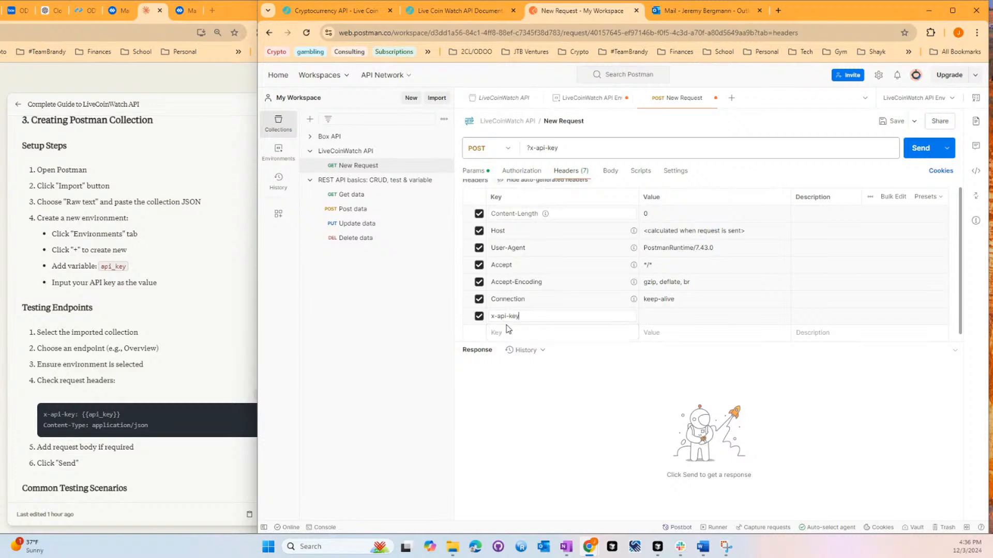
pyautogui.press('Tab')
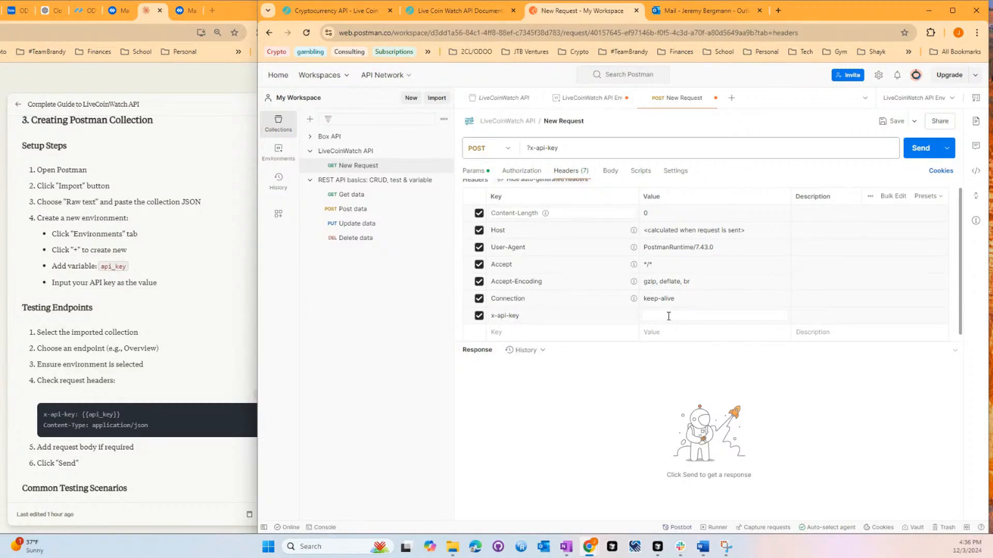
pyautogui.write('{{')
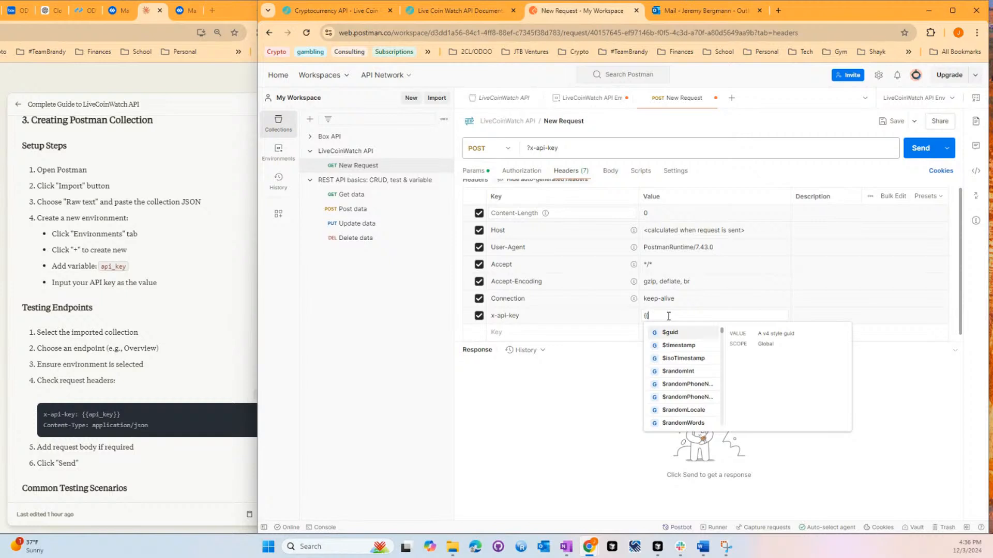
pyautogui.write('x-api-key')
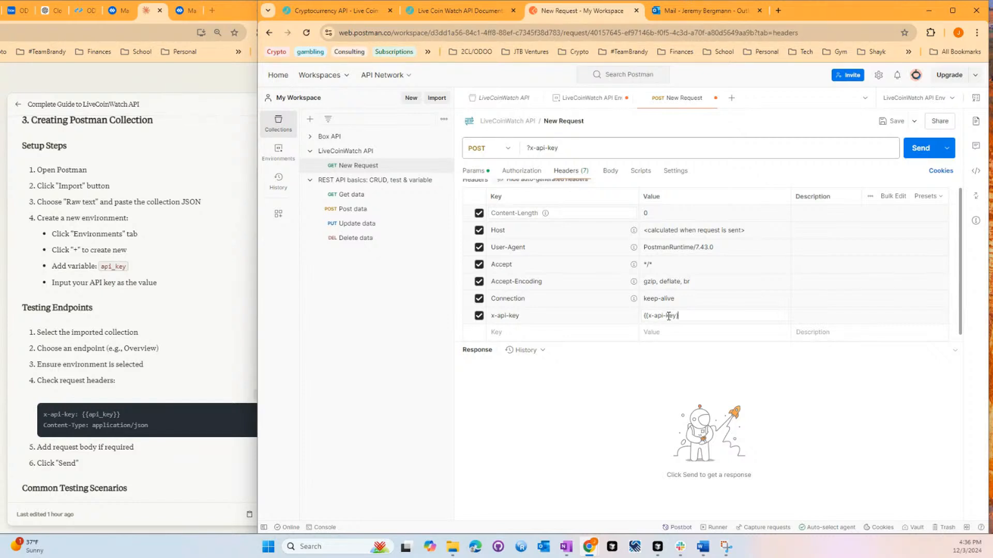
pyautogui.write('}')
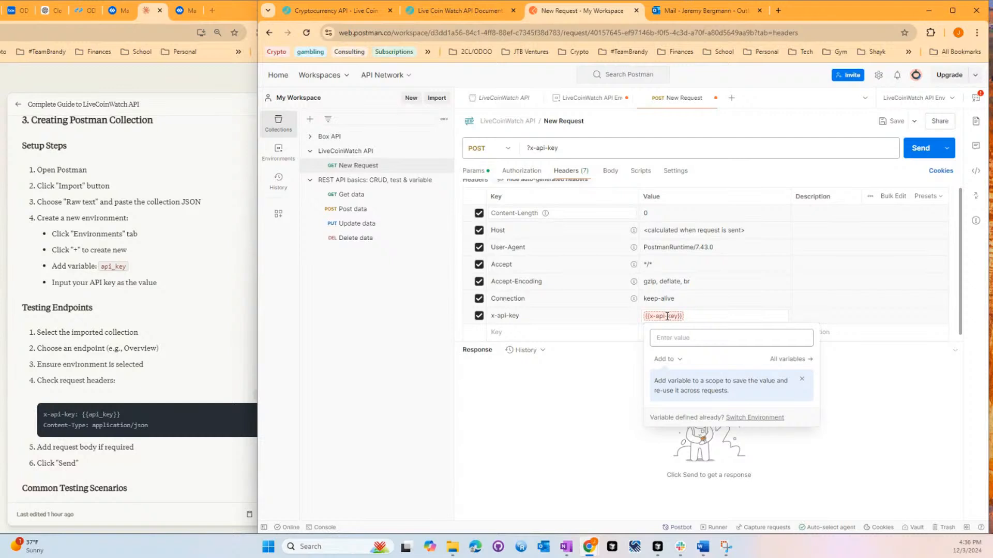
# Step: Paste the API key as the variable's value and delete ?x-api-key from the URL
pyautogui.click(693, 340)
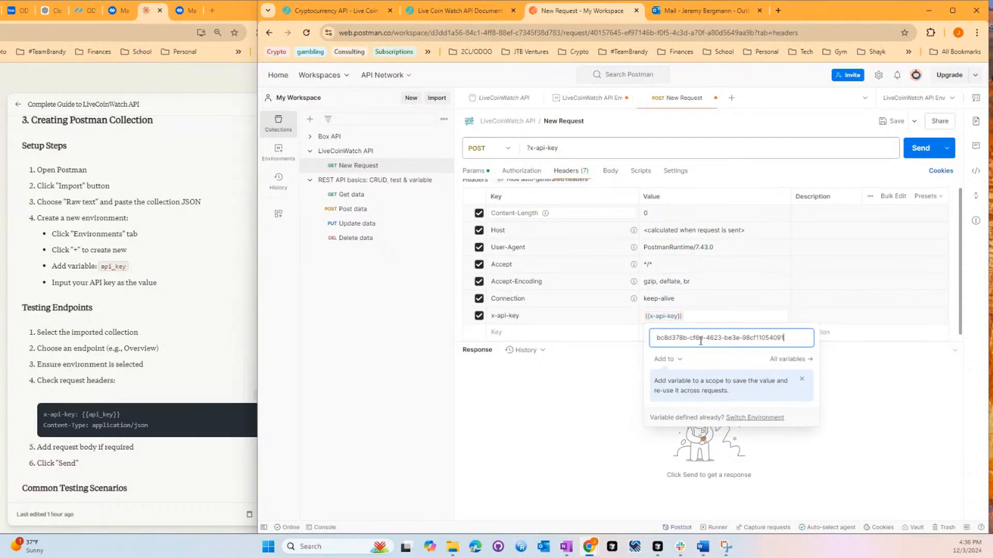
pyautogui.click(594, 474)
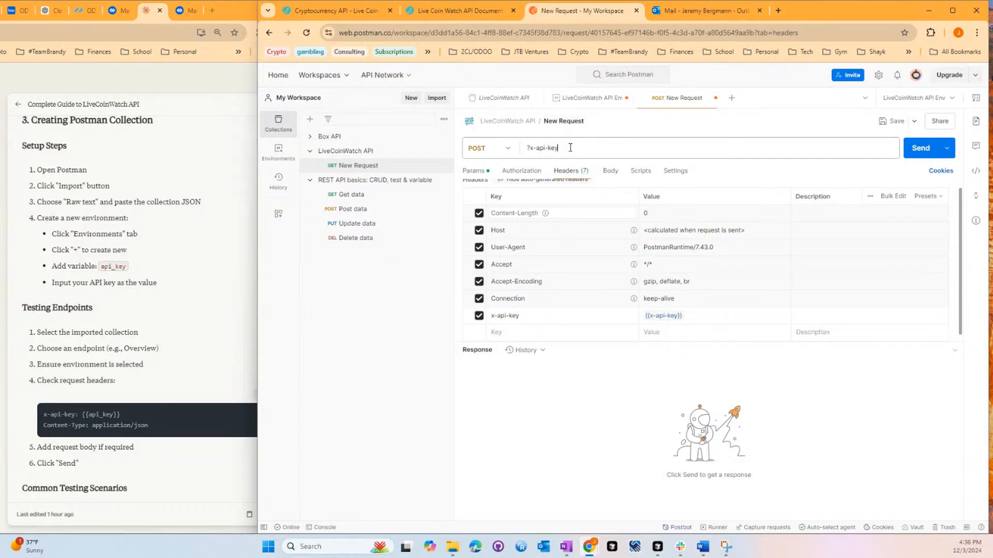
pyautogui.moveTo(569, 148); pyautogui.dragTo(486, 139)
pyautogui.press('BackSpace')
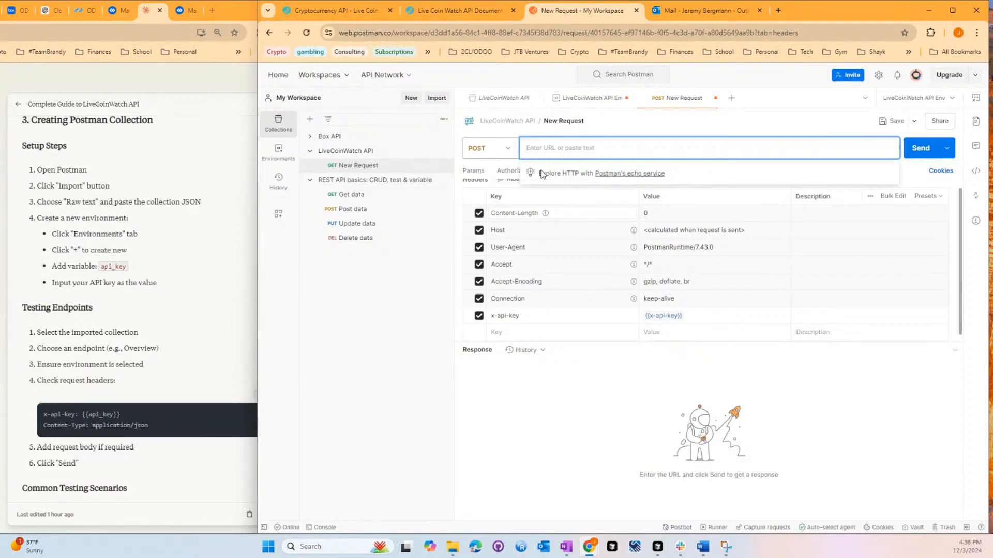
# Step: Go to the Resources section of the Live Coin Watch API documentation
pyautogui.click(469, 15)
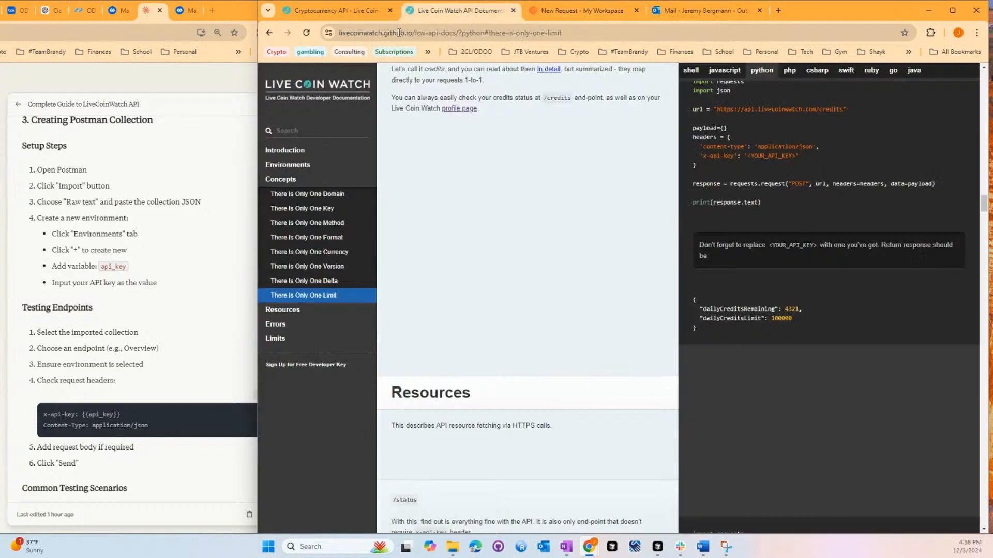
pyautogui.click(335, 10)
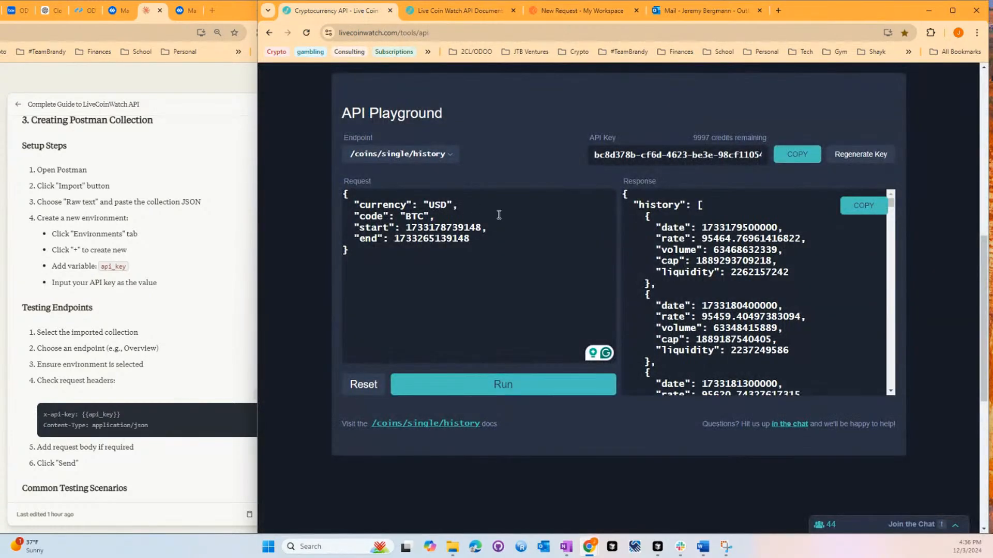
pyautogui.scroll(4, 471, 254)
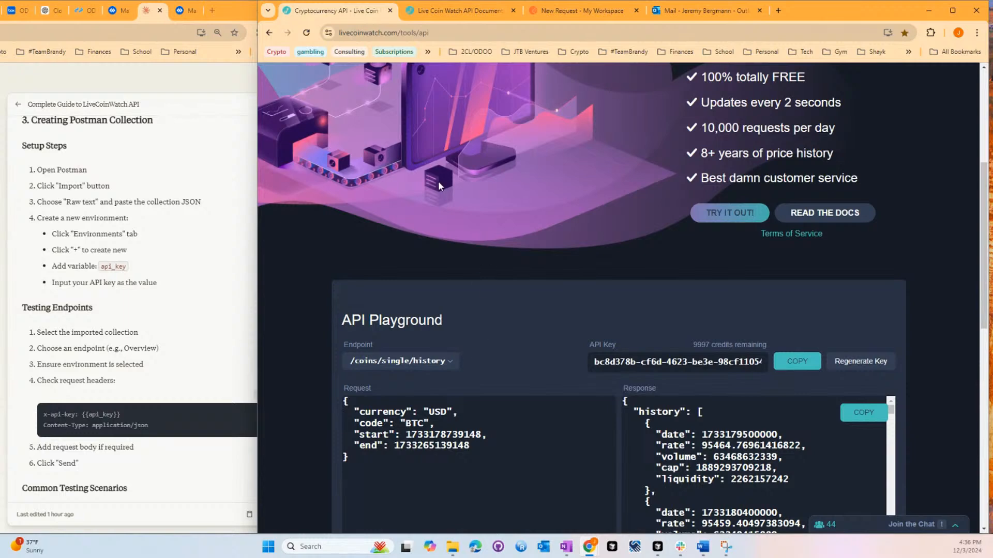
pyautogui.click(437, 33)
pyautogui.click(437, 32)
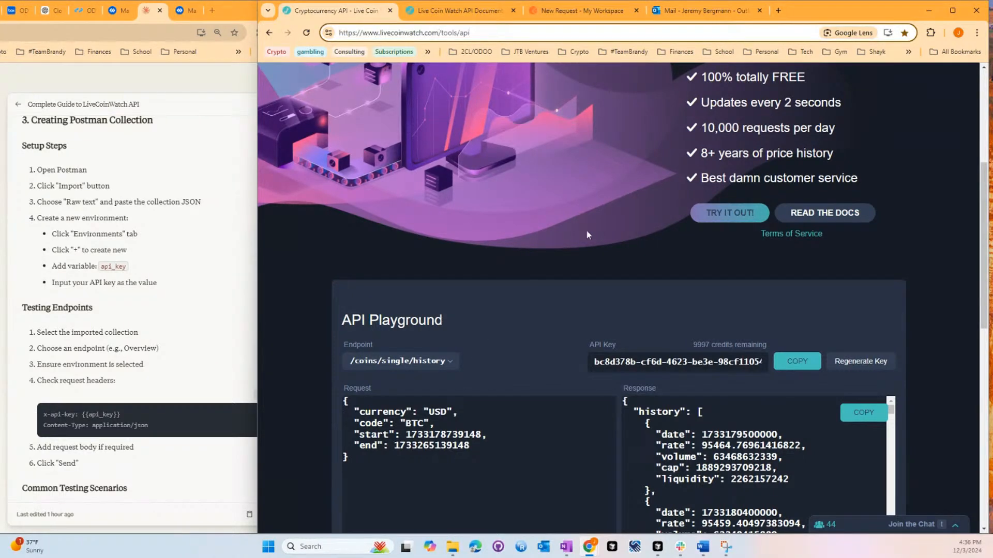
pyautogui.click(438, 7)
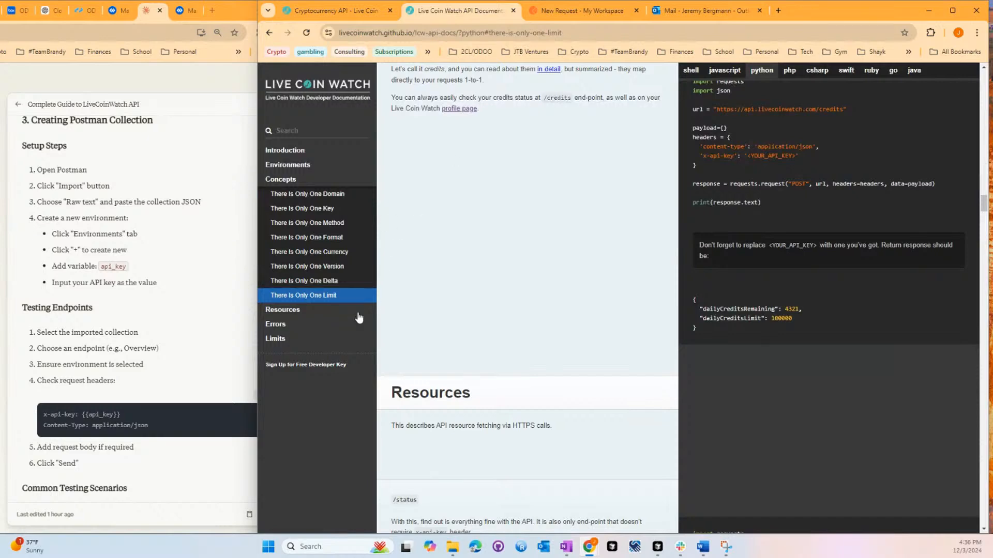
pyautogui.scroll(4, 315, 222)
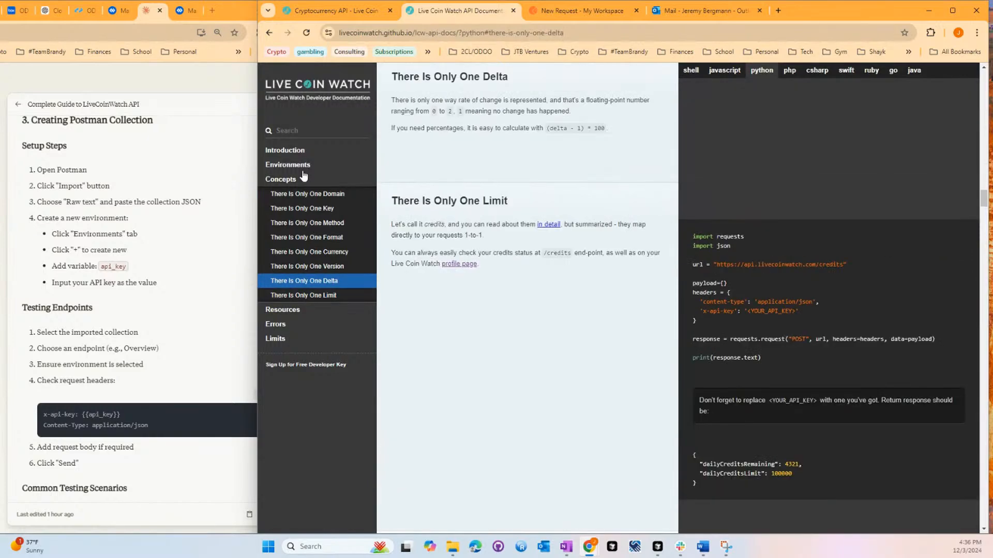
pyautogui.click(289, 310)
pyautogui.scroll(-4, 557, 319)
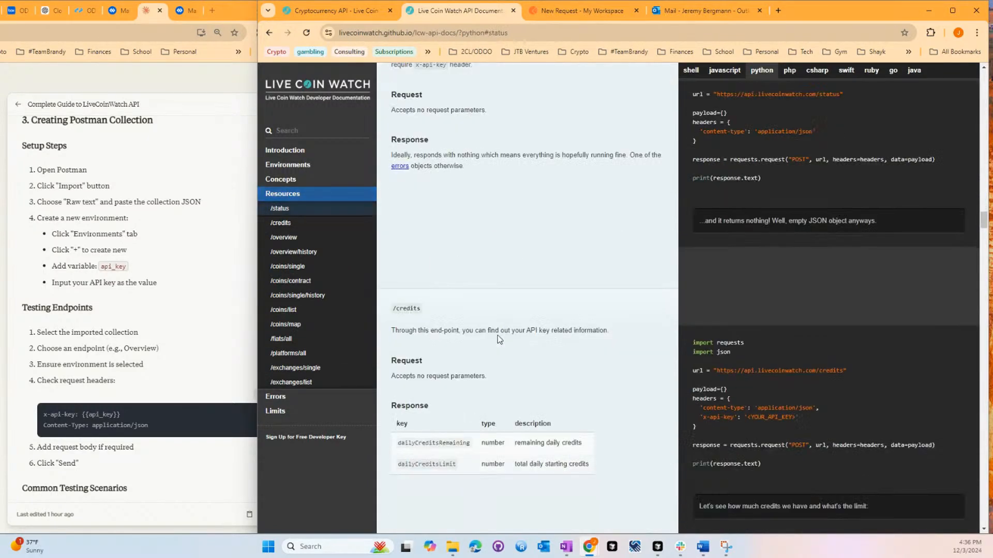
# Step: Search 'history' to find /coins/single/history and copy its url line from the Python sample
pyautogui.hotkey('ctrl', 'f')
pyautogui.write('history')
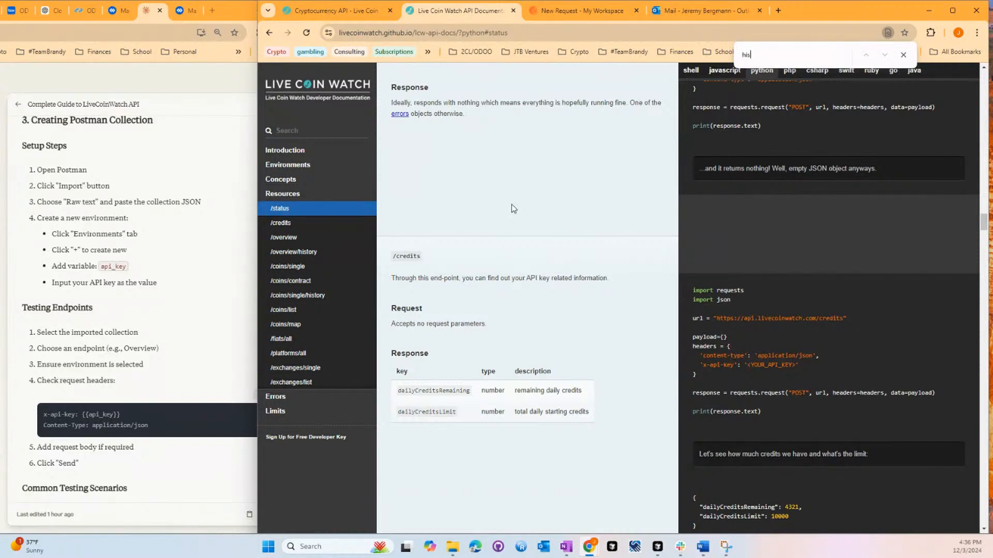
pyautogui.press('Return')
pyautogui.press('Return')
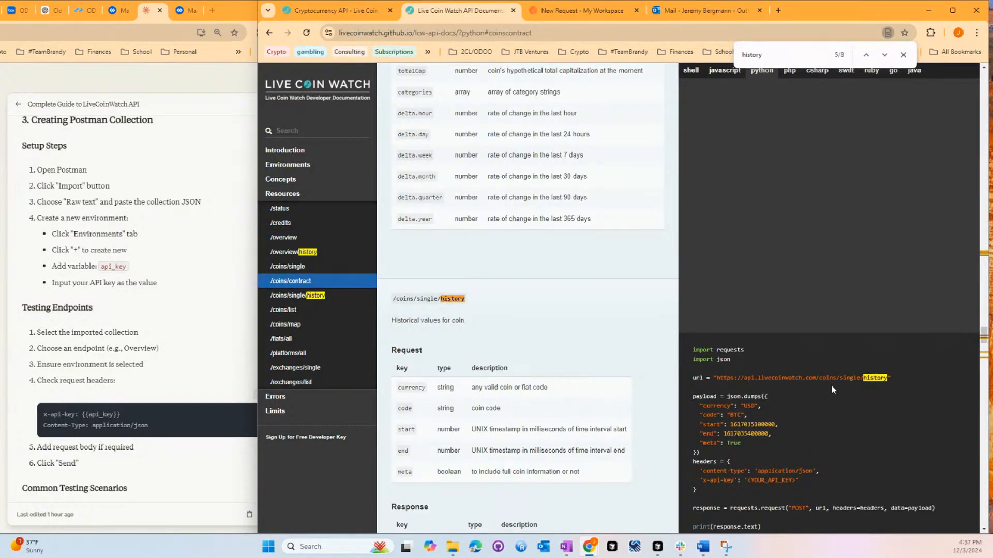
pyautogui.moveTo(896, 371)
pyautogui.mouseDown()
pyautogui.moveTo(796, 394)
pyautogui.moveTo(729, 379)
pyautogui.moveTo(908, 387)
pyautogui.mouseUp()
pyautogui.hotkey('ctrl', 'c')
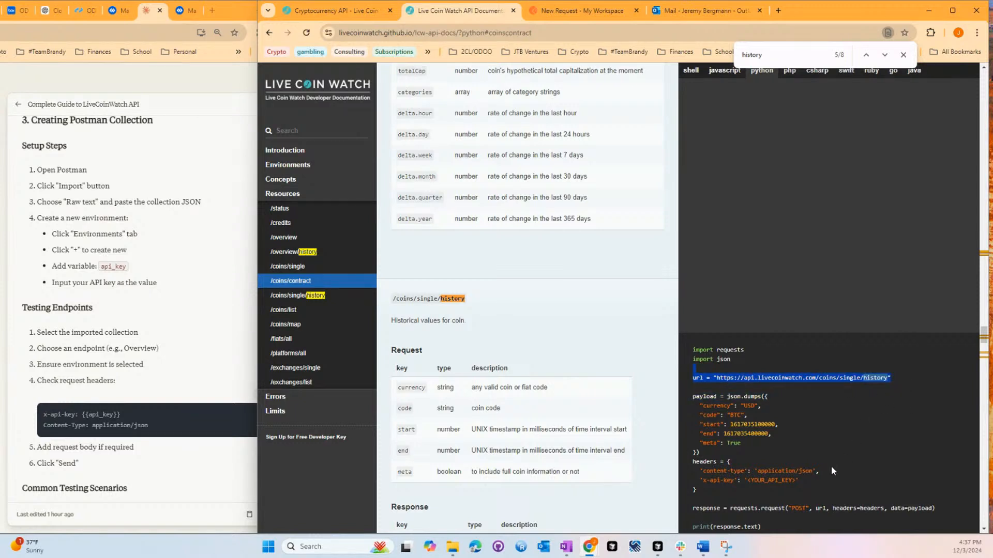
pyautogui.click(559, 14)
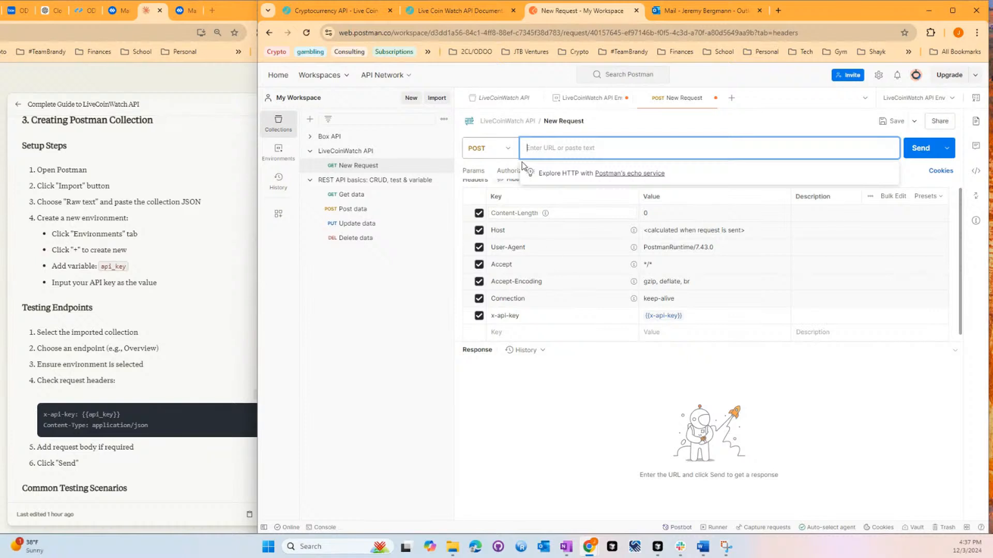
pyautogui.hotkey('ctrl', 'v')
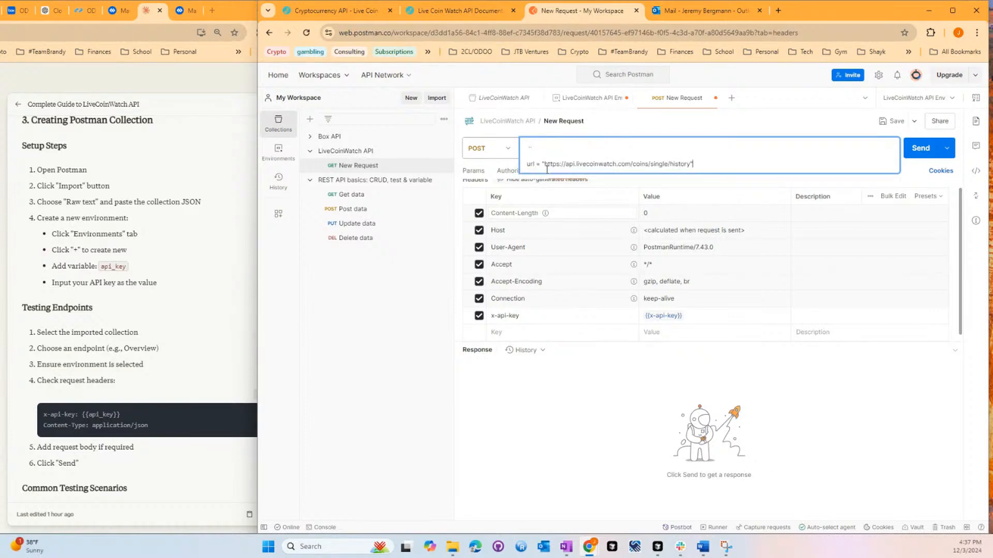
pyautogui.moveTo(545, 165); pyautogui.dragTo(511, 166)
pyautogui.press('BackSpace')
pyautogui.press('BackSpace')
pyautogui.click(795, 391)
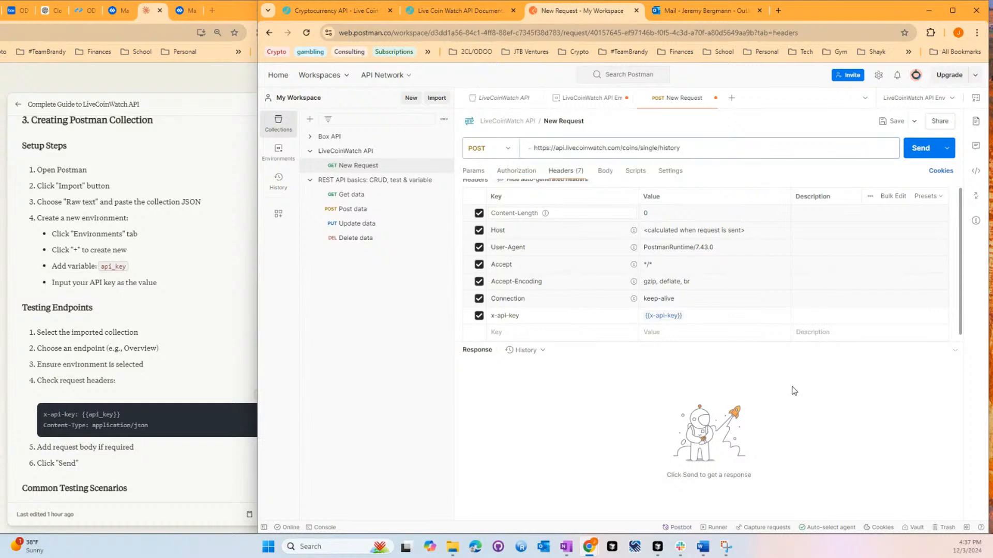
pyautogui.click(690, 148)
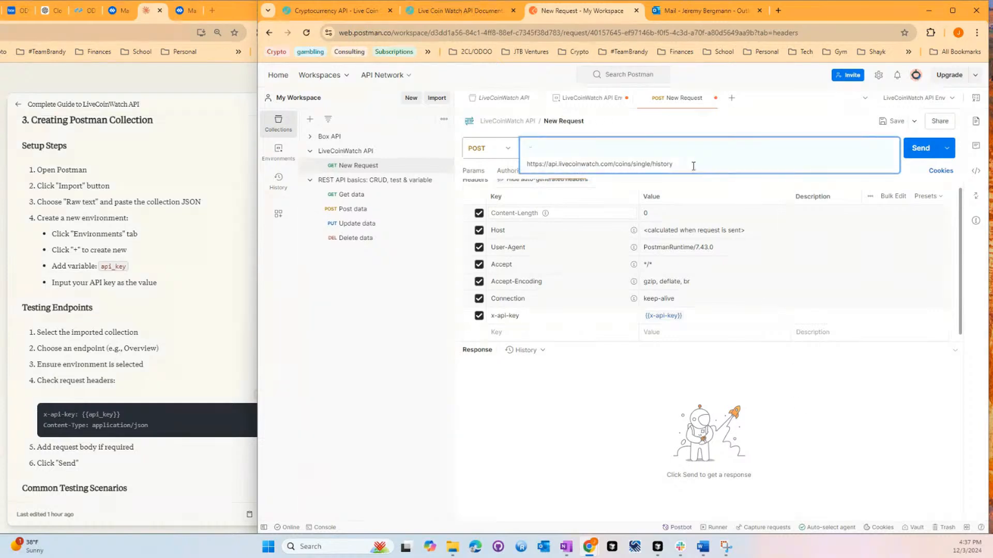
pyautogui.press('Delete')
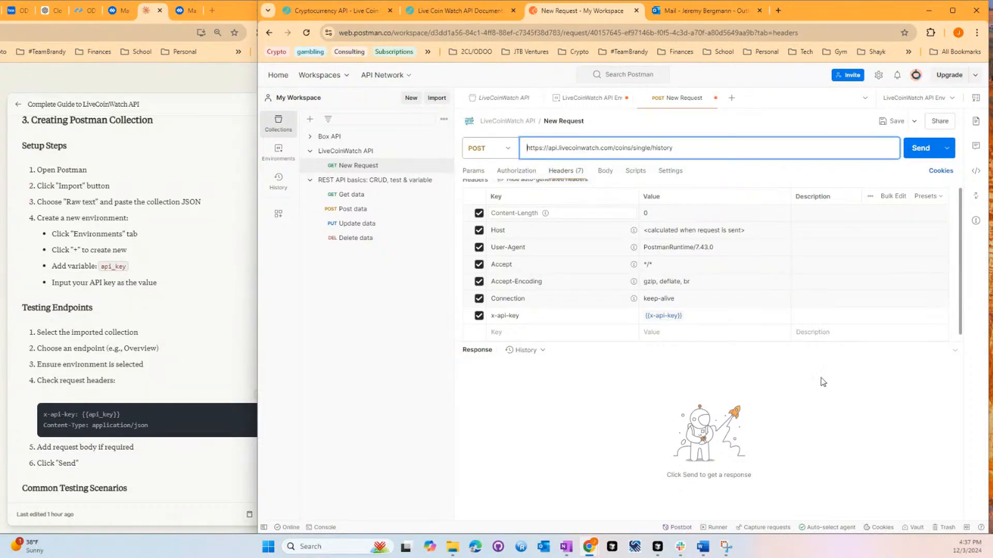
pyautogui.click(823, 409)
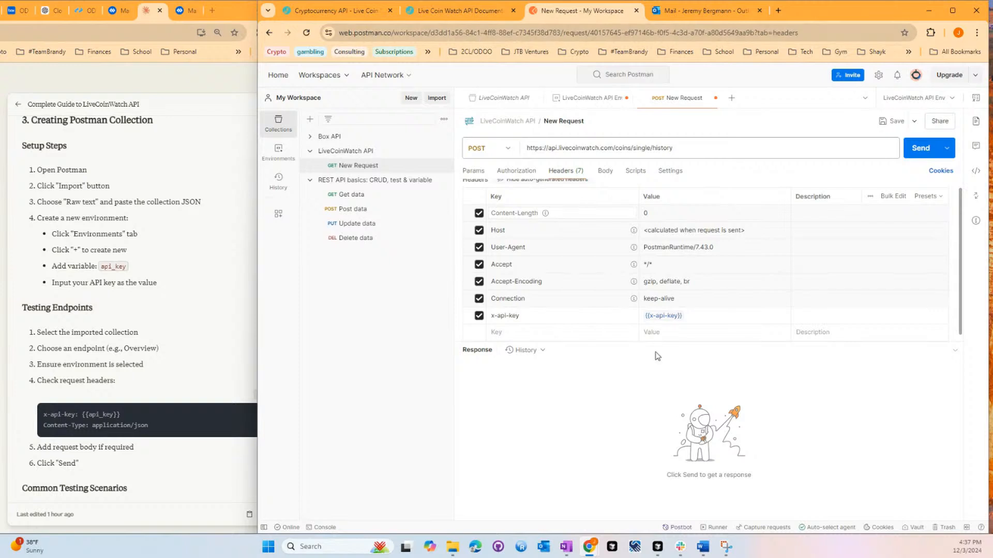
pyautogui.click(461, 14)
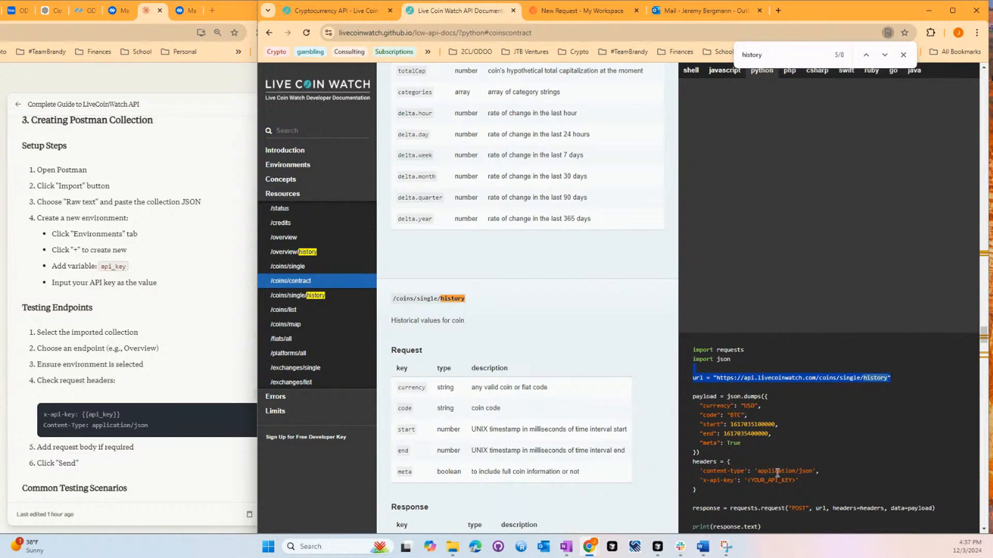
# Step: Select the 'content-type': 'application/json' line in the history endpoint's Python example
pyautogui.scroll(-2, 774, 470)
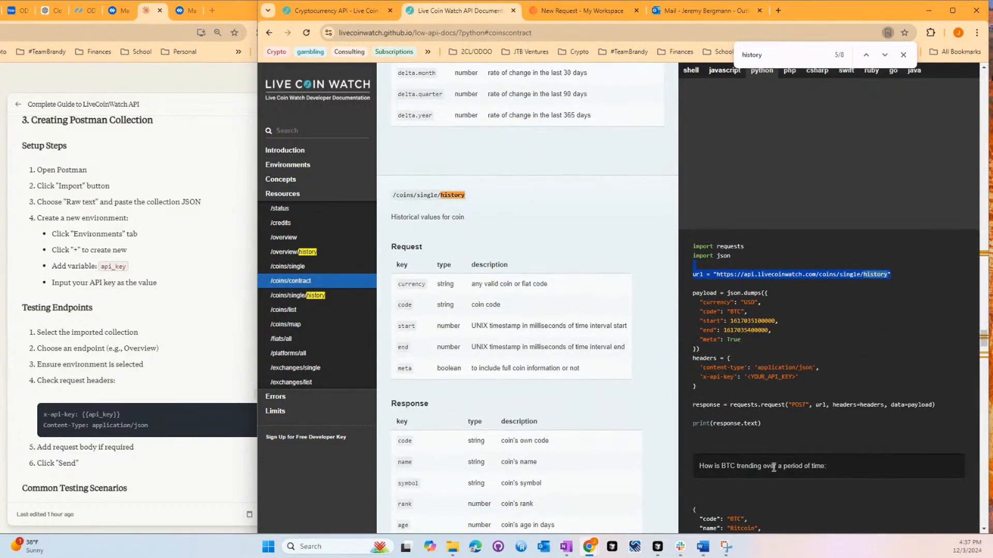
pyautogui.scroll(-3, 768, 436)
pyautogui.scroll(7, 765, 435)
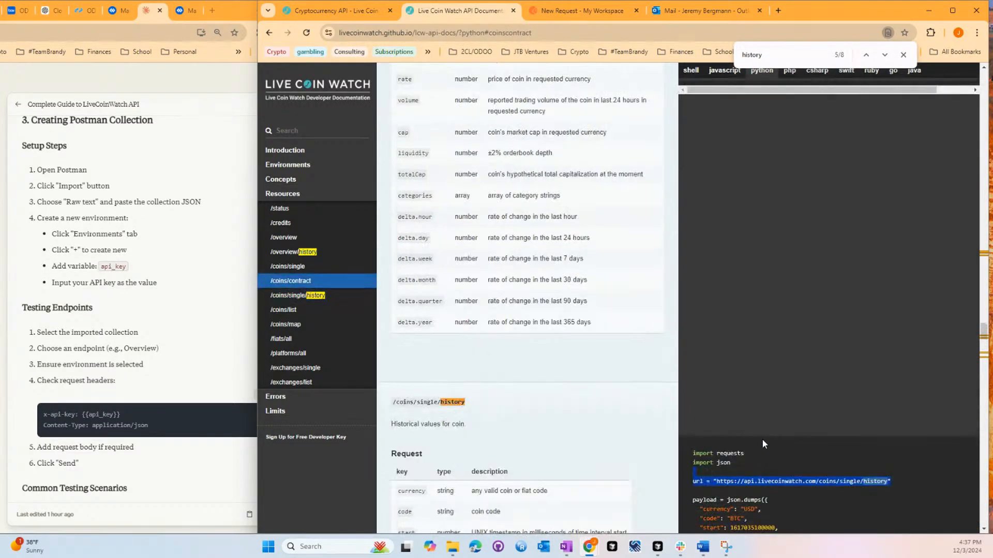
pyautogui.scroll(-2, 762, 439)
pyautogui.scroll(-2, 764, 436)
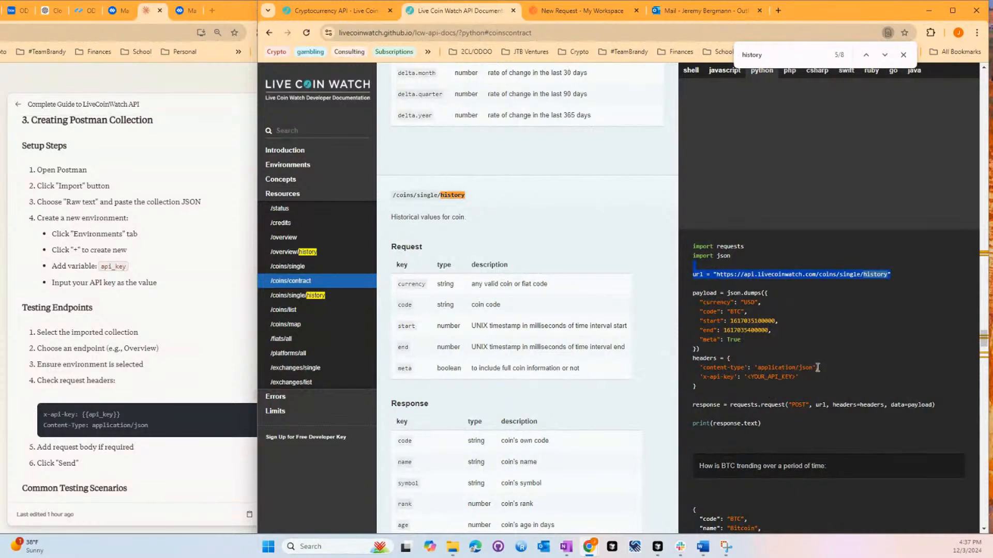
pyautogui.moveTo(817, 367); pyautogui.dragTo(701, 366)
pyautogui.hotkey('ctrl', 'c')
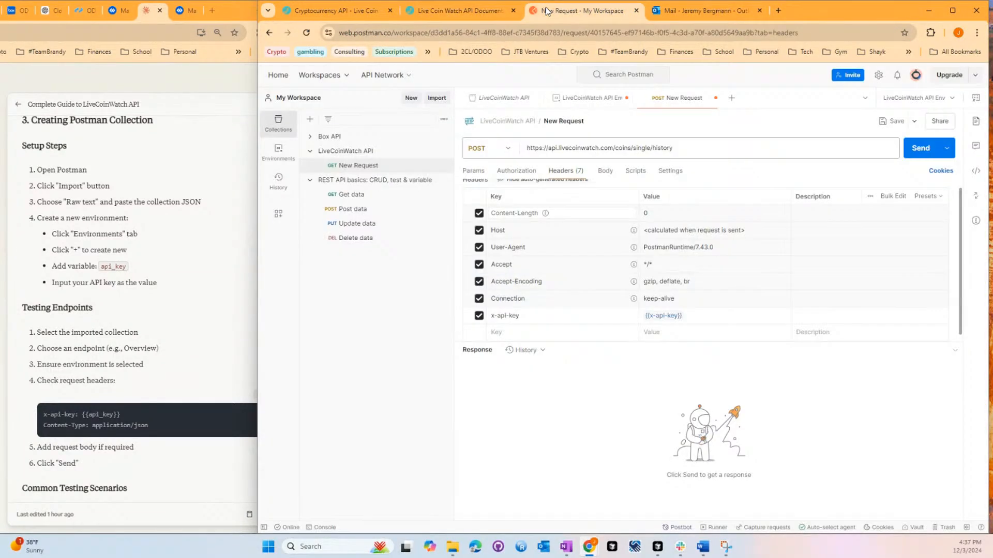
# Step: Paste the copied content-type header line into a new header's Key cell
pyautogui.click(548, 10)
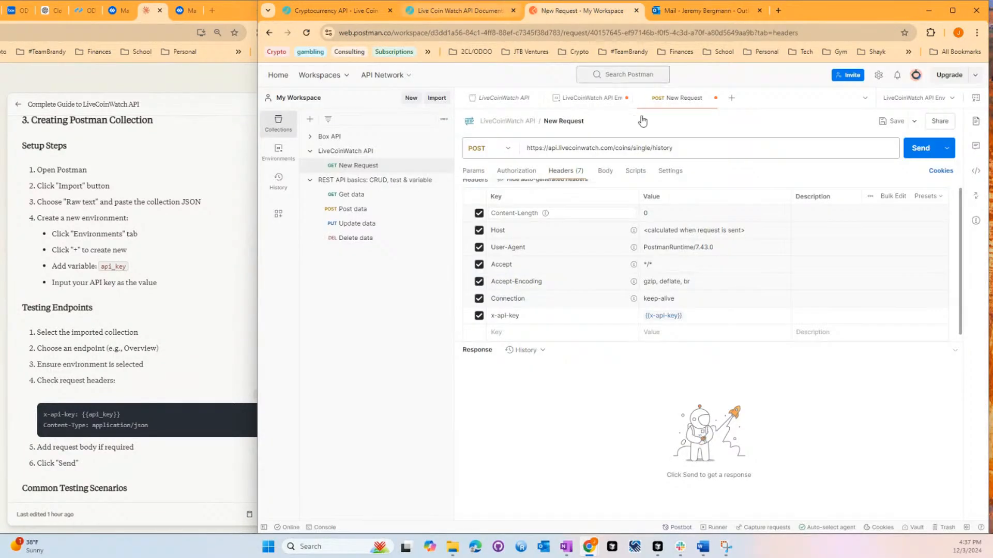
pyautogui.click(611, 333)
pyautogui.hotkey('ctrl', 'v')
pyautogui.moveTo(590, 311); pyautogui.dragTo(537, 311)
pyautogui.hotkey('ctrl', 'z')
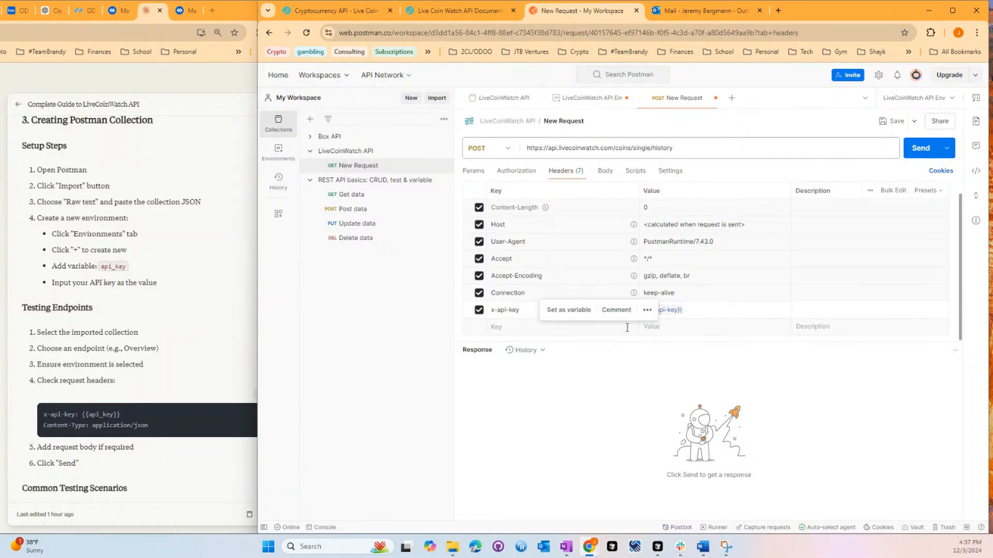
pyautogui.click(561, 327)
pyautogui.hotkey('ctrl', 'v')
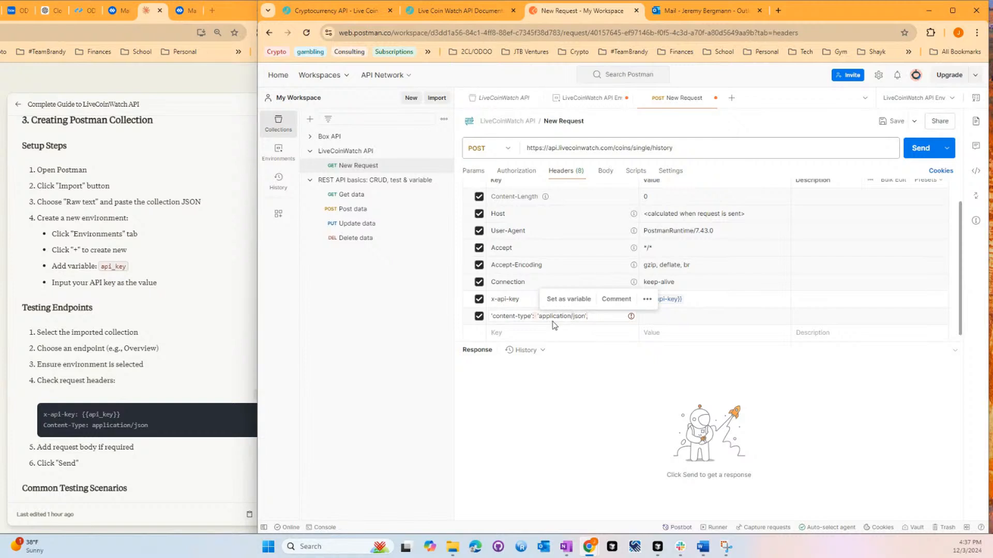
# Step: Trim the header's value down to application/json
pyautogui.click(680, 314)
pyautogui.write('[{"key":"\'content-type\': \'application/json\',","value":"","description":"","type":"text","enabled":true}]')
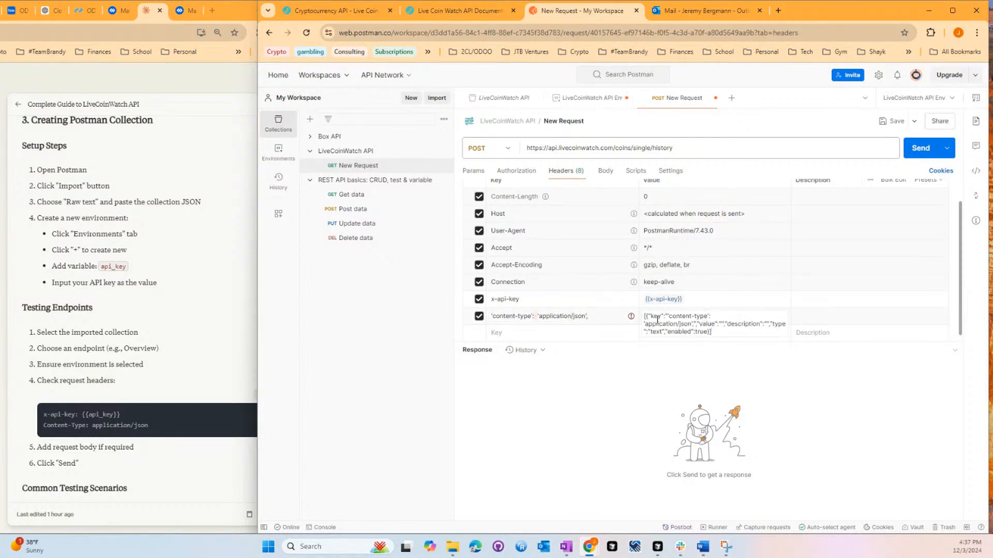
pyautogui.moveTo(646, 323); pyautogui.dragTo(644, 315)
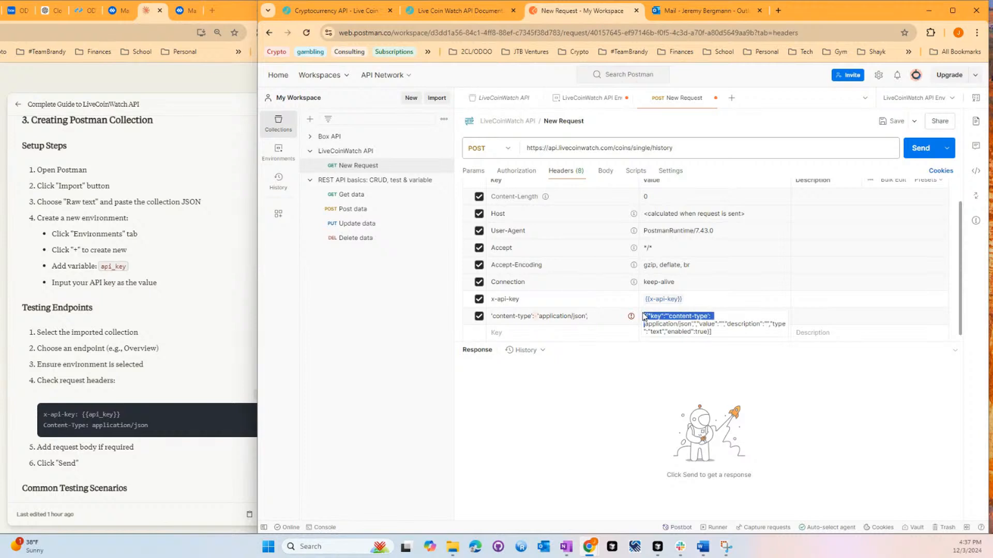
pyautogui.press('BackSpace')
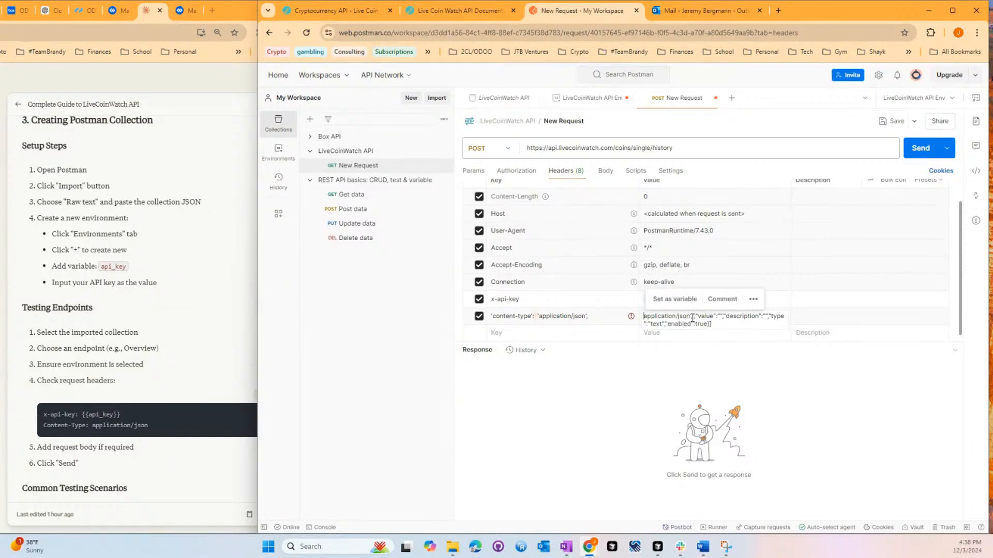
pyautogui.moveTo(693, 317); pyautogui.dragTo(723, 324)
pyautogui.press('BackSpace')
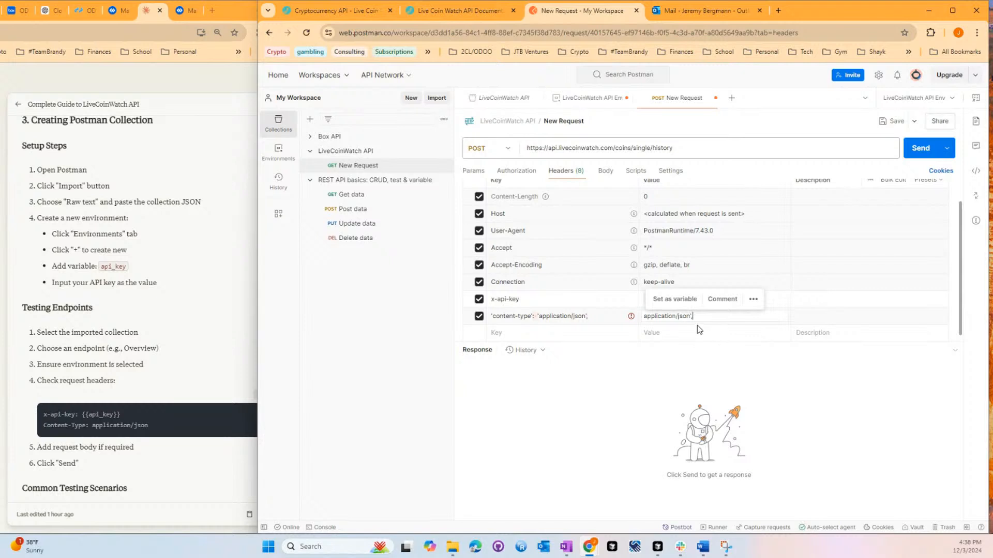
pyautogui.press('BackSpace')
pyautogui.press('BackSpace')
pyautogui.click(772, 371)
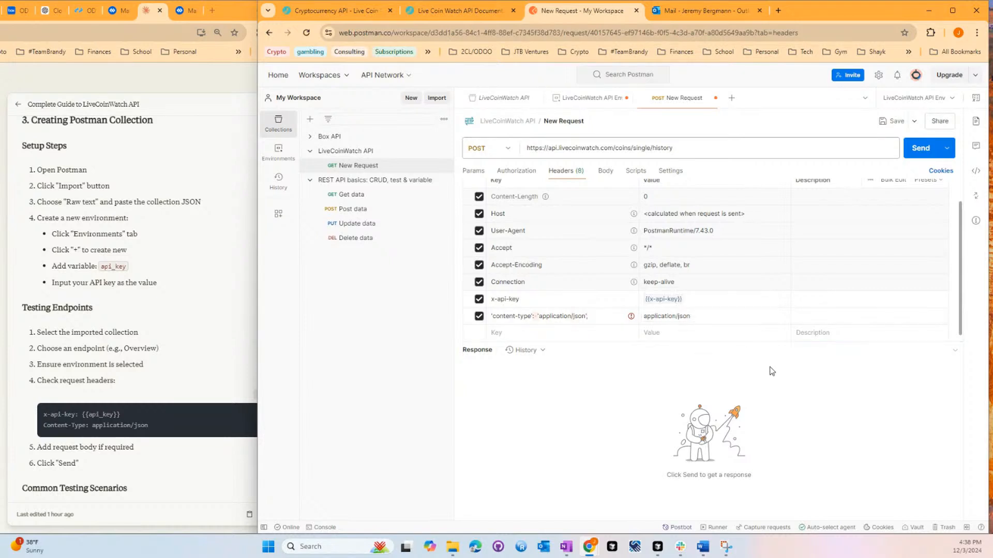
# Step: Clean up the header key so it reads content-type
pyautogui.click(594, 317)
pyautogui.press('BackSpace')
pyautogui.press('BackSpace')
pyautogui.moveTo(533, 317); pyautogui.dragTo(623, 316)
pyautogui.press('BackSpace')
pyautogui.press('BackSpace')
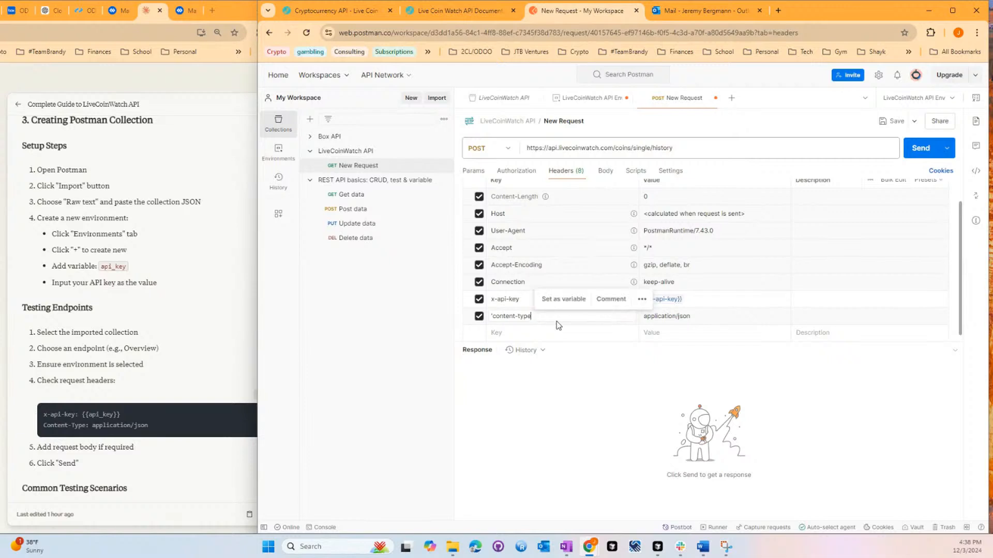
pyautogui.click(495, 316)
pyautogui.press('BackSpace')
pyautogui.click(604, 388)
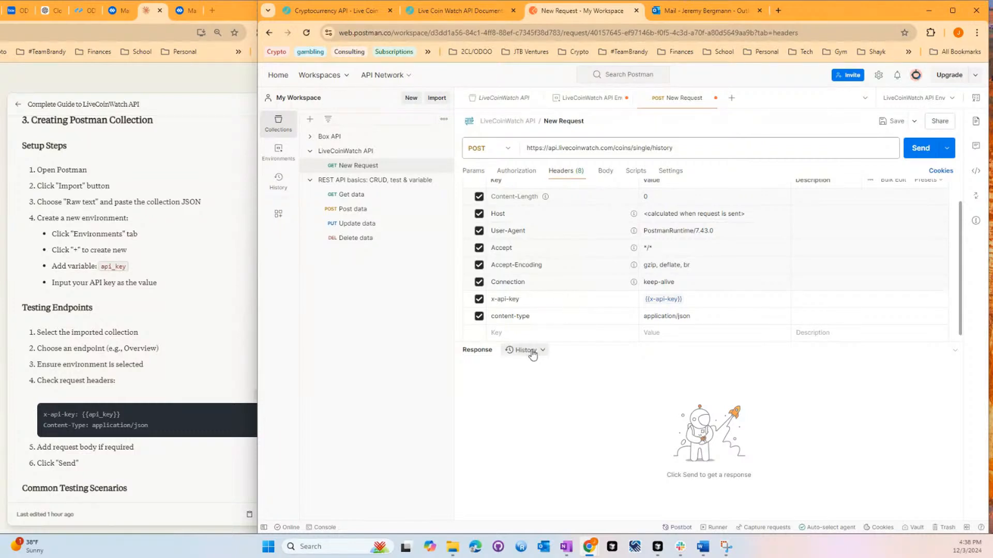
# Step: Uncheck the auto-generated headers, including Connection, Host, User-Agent and Content-Length
pyautogui.click(478, 283)
pyautogui.click(479, 247)
pyautogui.click(479, 231)
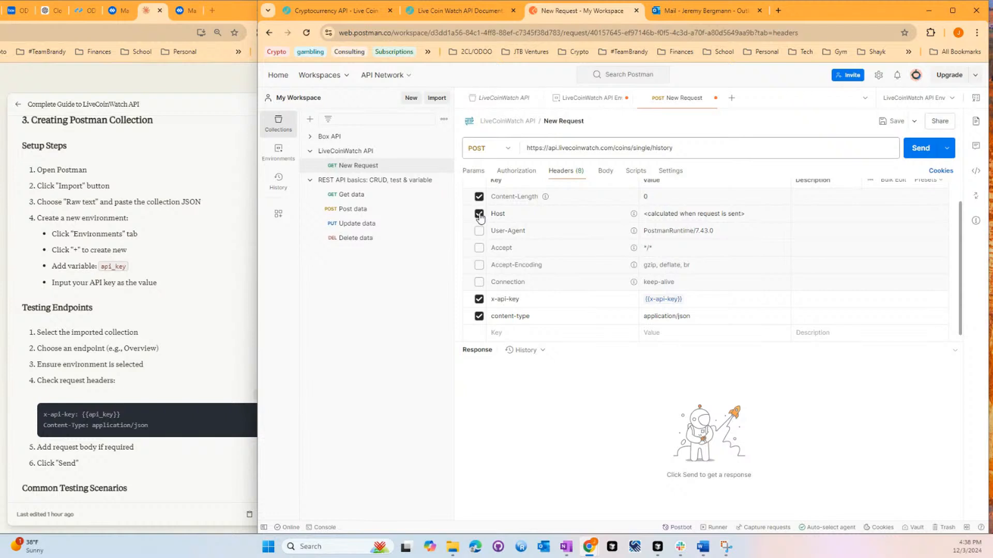
pyautogui.click(479, 214)
pyautogui.click(479, 196)
pyautogui.click(479, 282)
pyautogui.click(479, 265)
pyautogui.click(479, 248)
pyautogui.click(478, 214)
pyautogui.click(479, 230)
pyautogui.click(479, 197)
pyautogui.scroll(1, 480, 207)
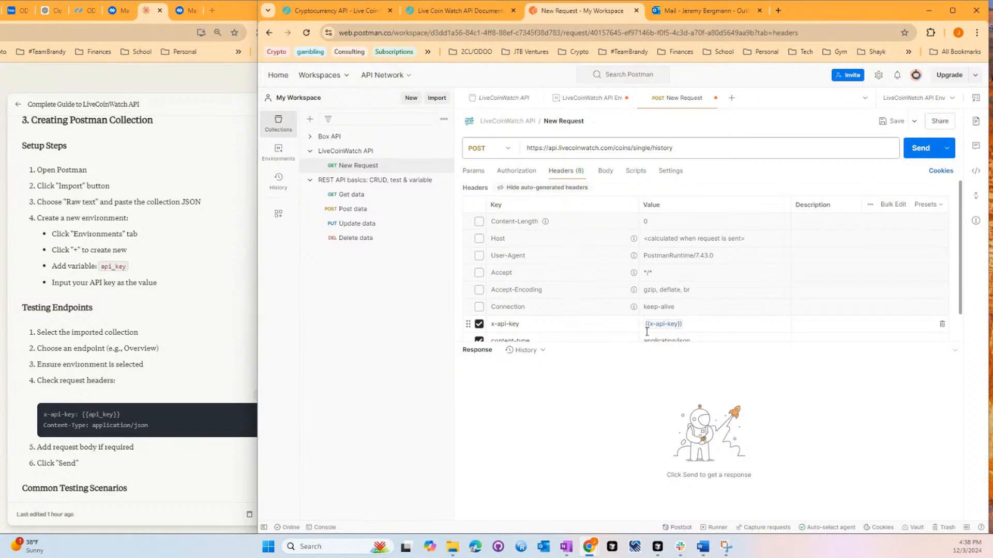
# Step: Set the request body type to raw JSON
pyautogui.click(605, 172)
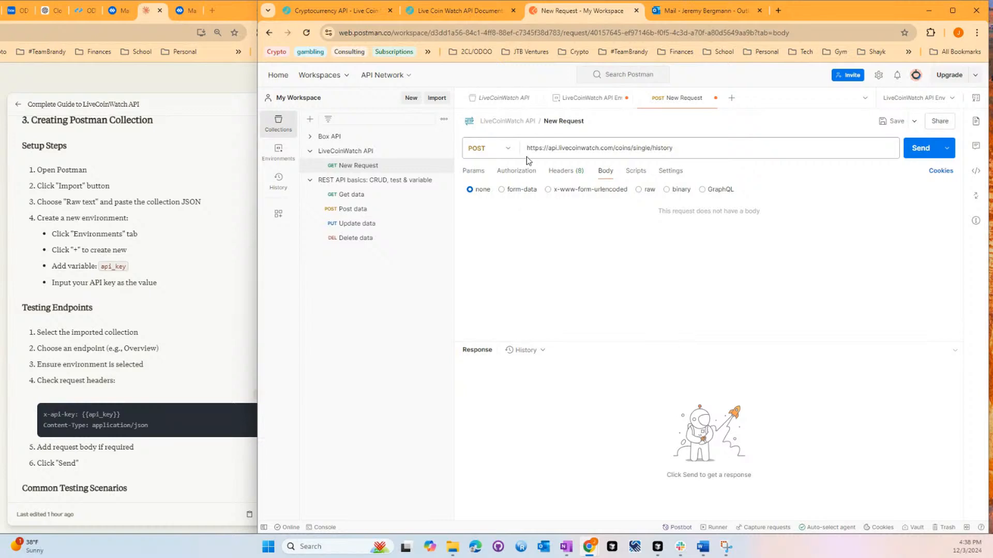
pyautogui.scroll(-1, 188, 304)
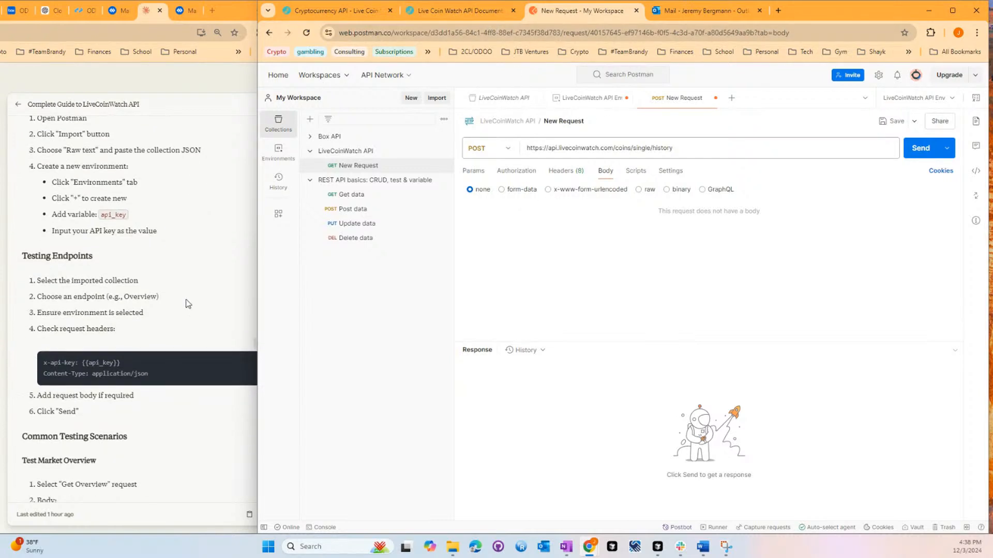
pyautogui.scroll(-1, 188, 304)
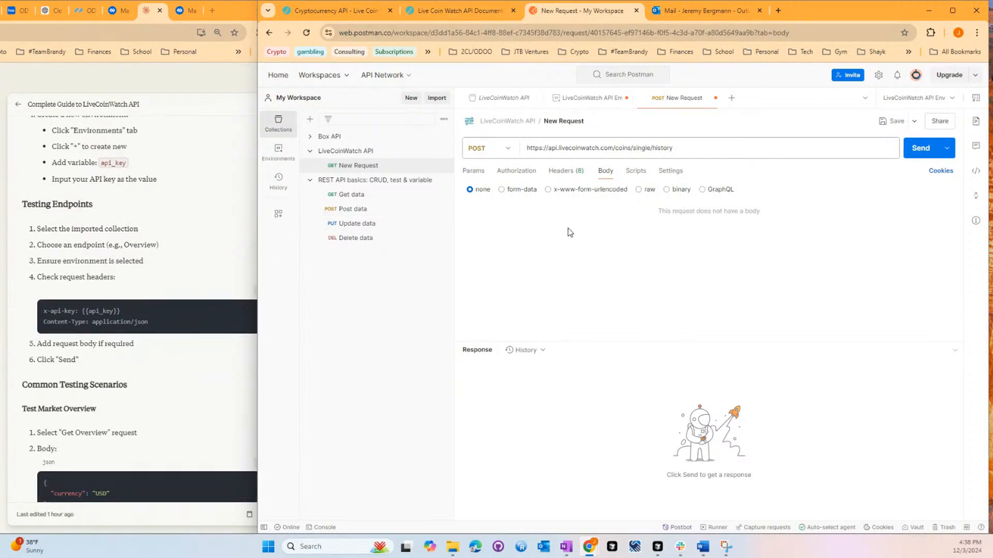
pyautogui.click(638, 190)
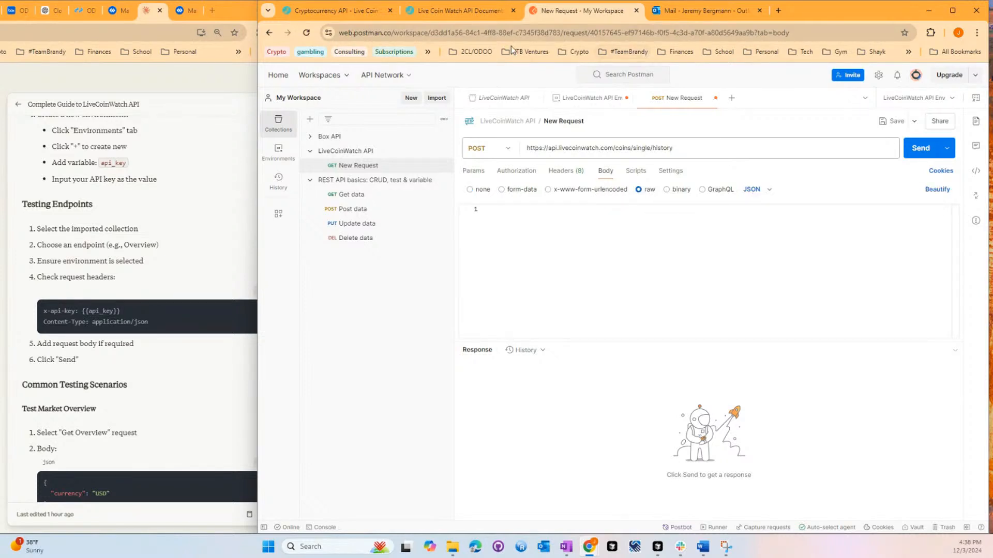
# Step: Paste the API Playground's request JSON (USD, BTC, start, end) as the body
pyautogui.click(466, 15)
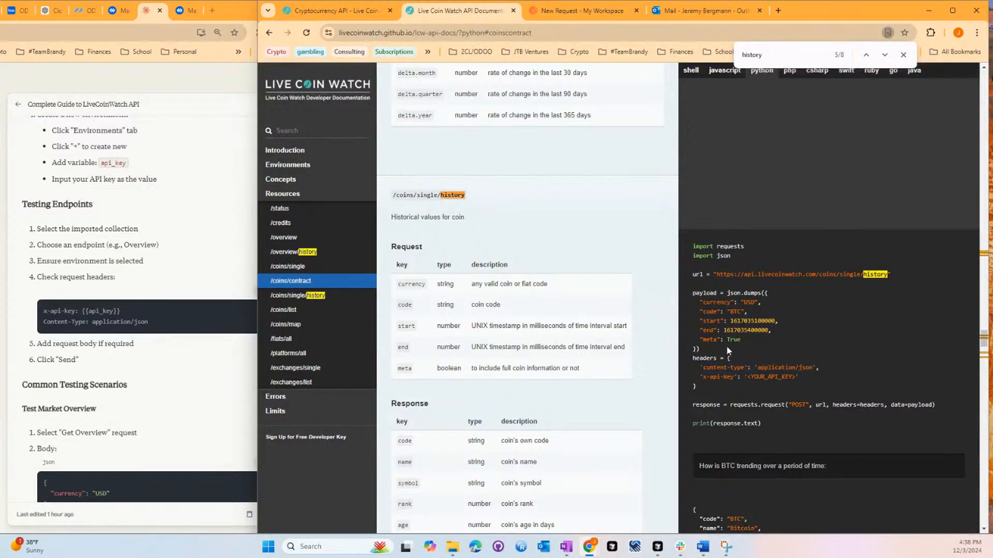
pyautogui.click(344, 16)
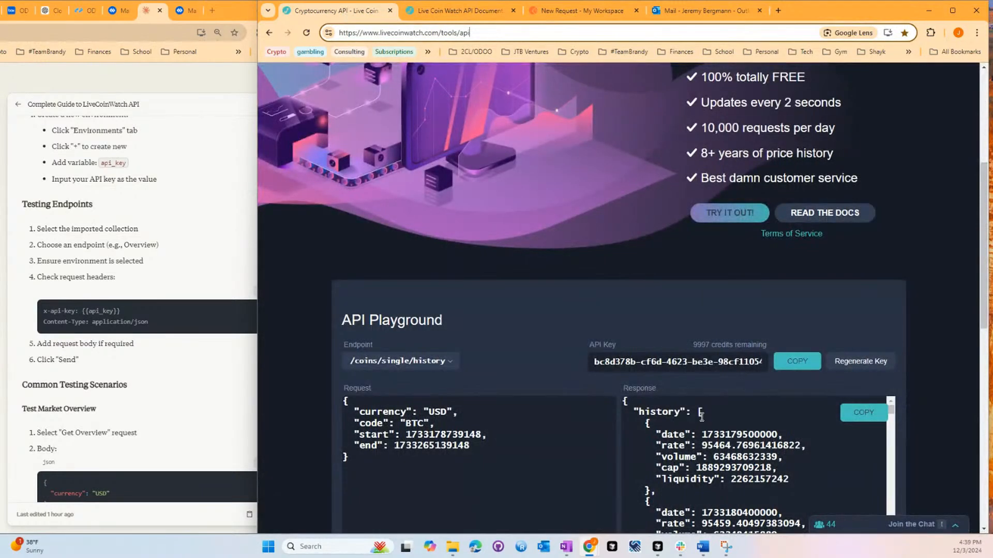
pyautogui.scroll(-1, 724, 466)
pyautogui.moveTo(469, 445); pyautogui.dragTo(344, 397)
pyautogui.hotkey('ctrl', 'c')
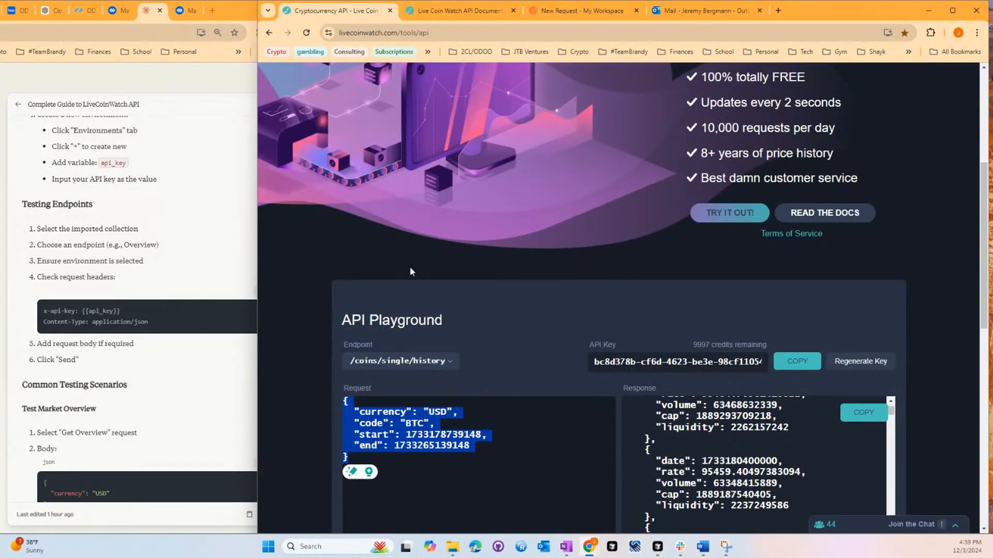
pyautogui.click(555, 11)
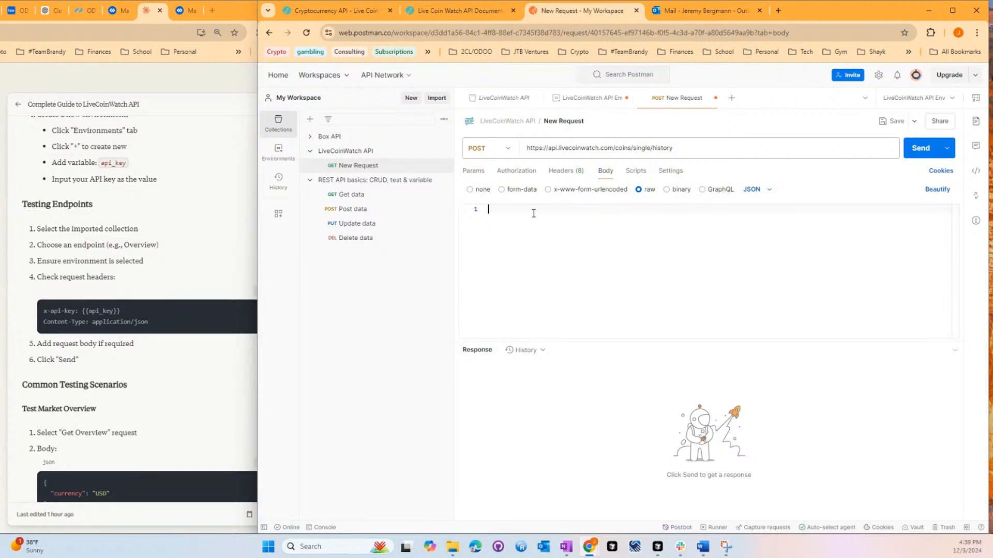
pyautogui.hotkey('ctrl', 'v')
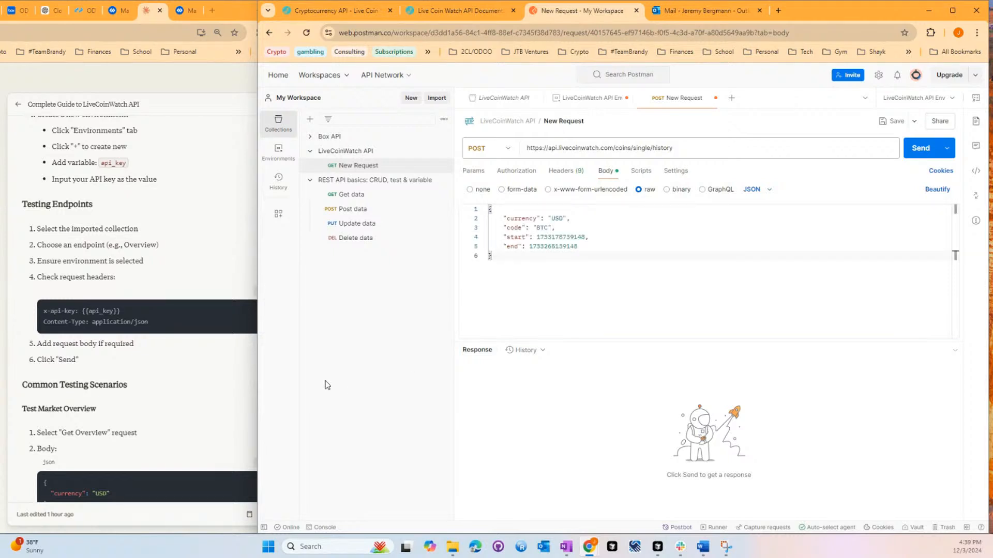
pyautogui.click(172, 382)
# Step: Review the setup guide's response status codes, 200: Success and 401
pyautogui.scroll(-2, 174, 380)
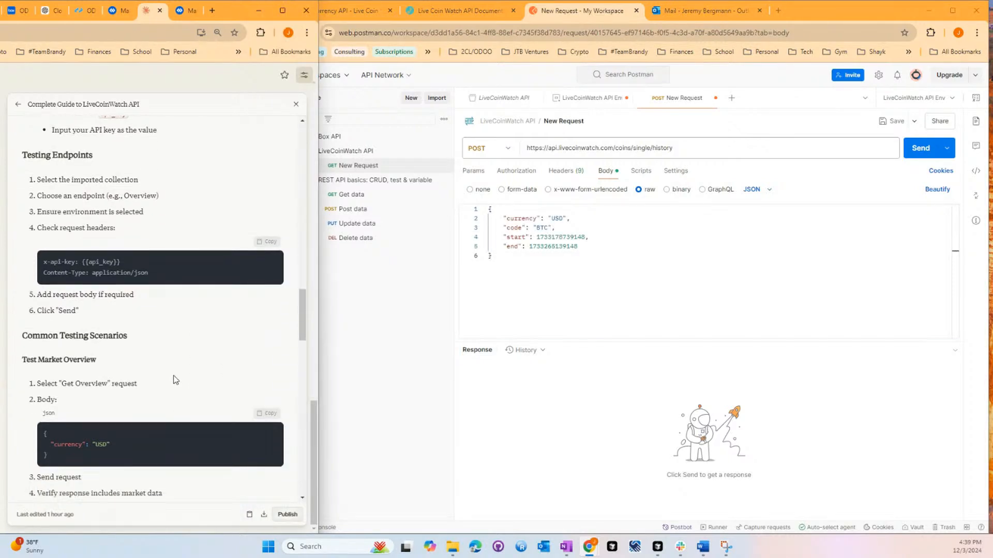
pyautogui.scroll(-3, 175, 378)
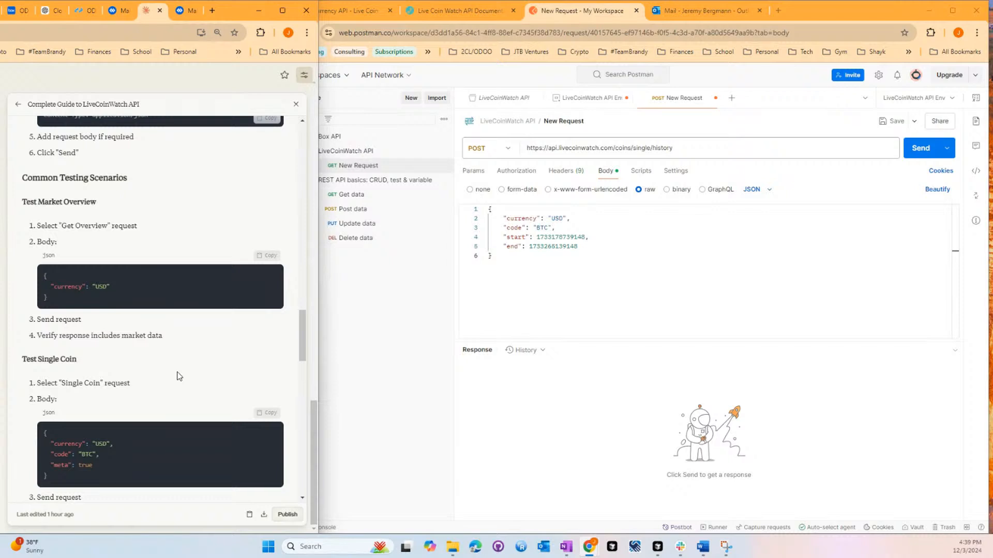
pyautogui.scroll(-2, 179, 376)
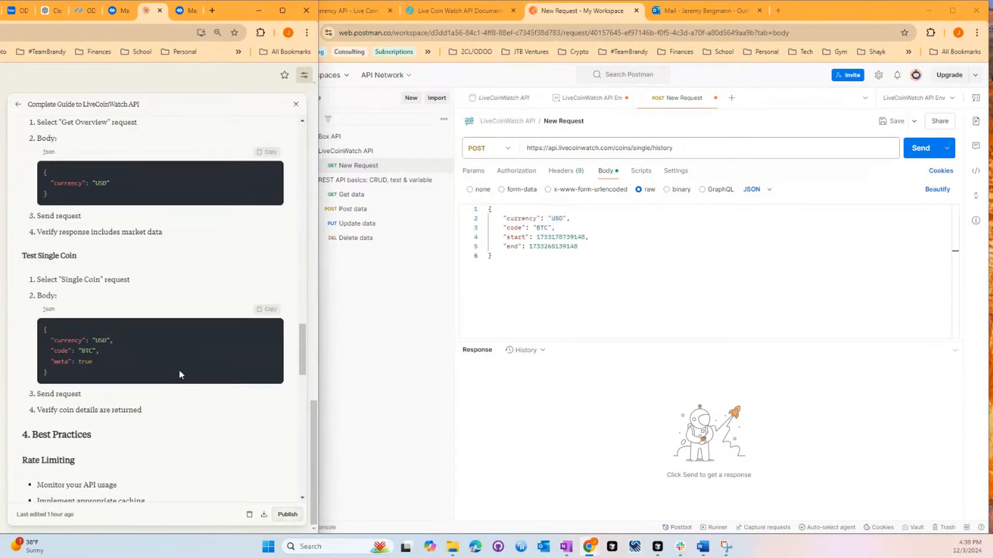
pyautogui.scroll(-6, 179, 372)
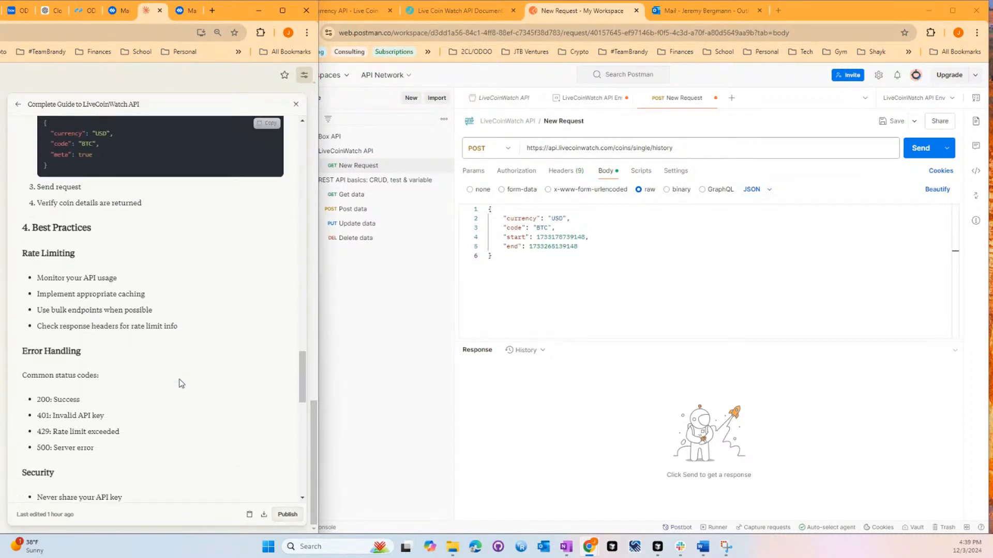
pyautogui.scroll(-1, 180, 383)
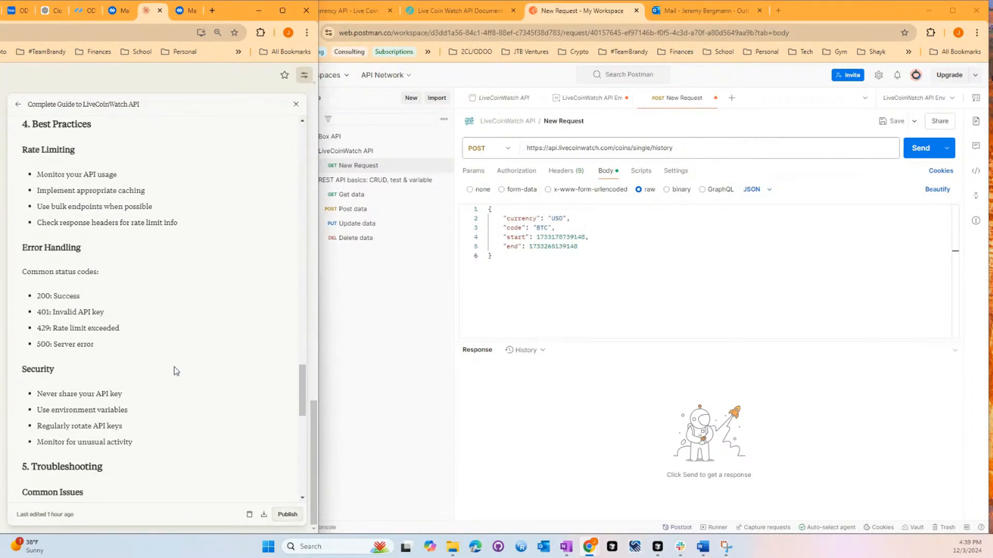
pyautogui.rightClick(25, 272)
pyautogui.click(95, 276)
pyautogui.moveTo(37, 296); pyautogui.dragTo(133, 332)
pyautogui.click(110, 273)
pyautogui.moveTo(38, 313); pyautogui.dragTo(49, 315)
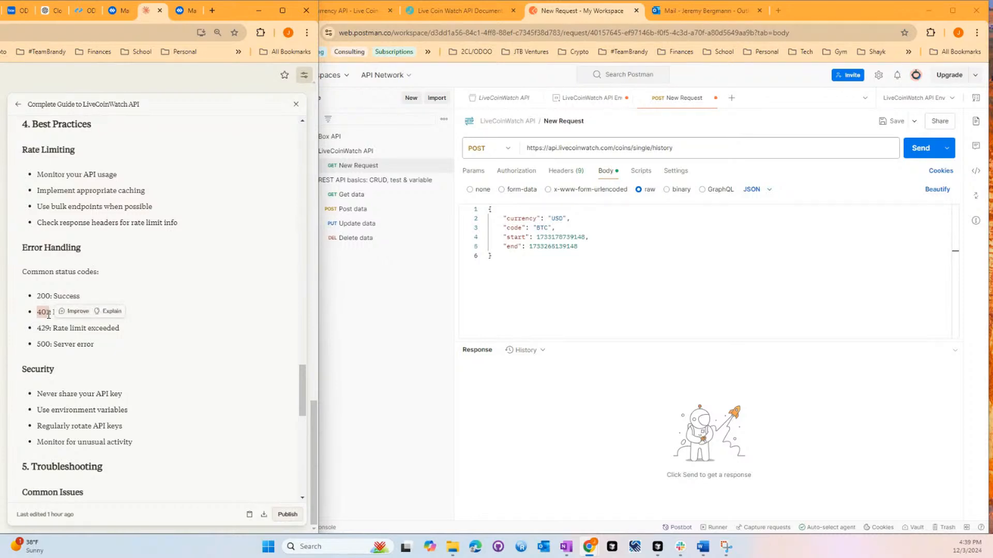
# Step: Send the coin history request and check the response's cookies, headers and test results
pyautogui.click(712, 301)
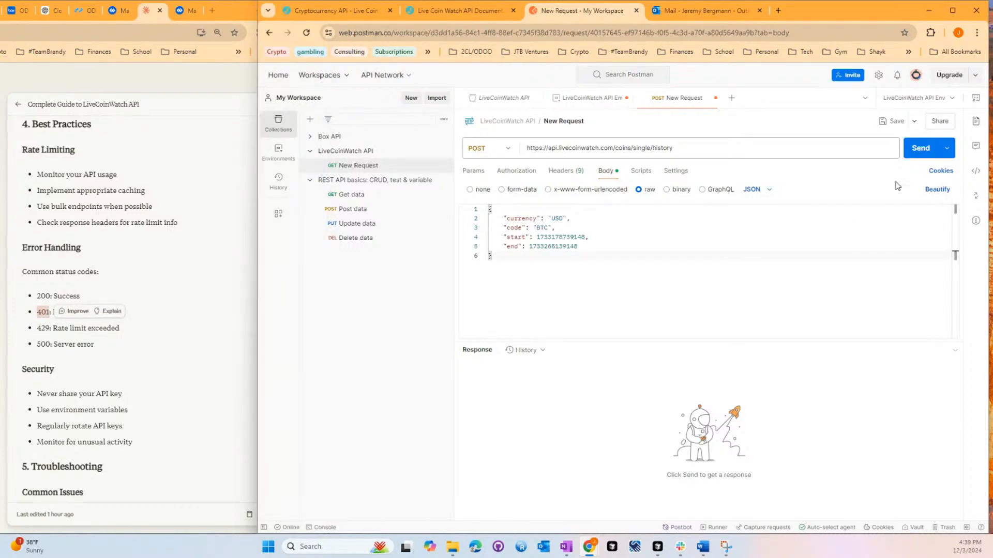
pyautogui.click(915, 154)
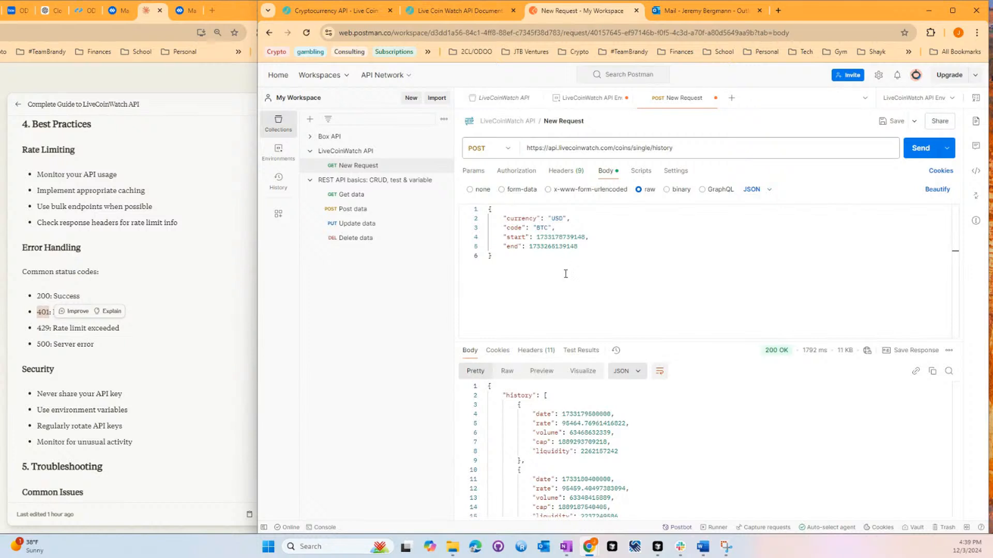
pyautogui.click(499, 352)
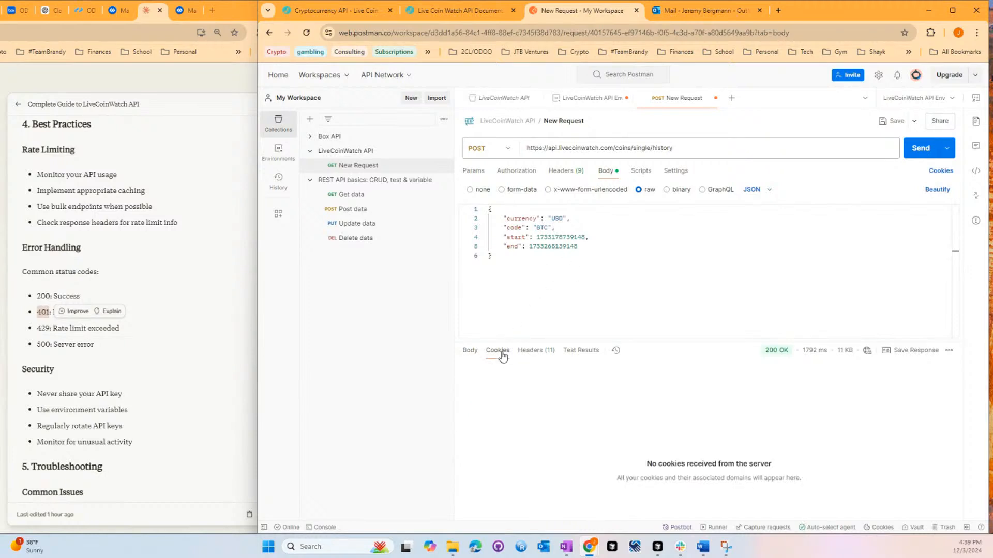
pyautogui.click(530, 354)
pyautogui.click(578, 352)
# Step: Scroll through the 676-line JSON response body of BTC history entries
pyautogui.moveTo(775, 353)
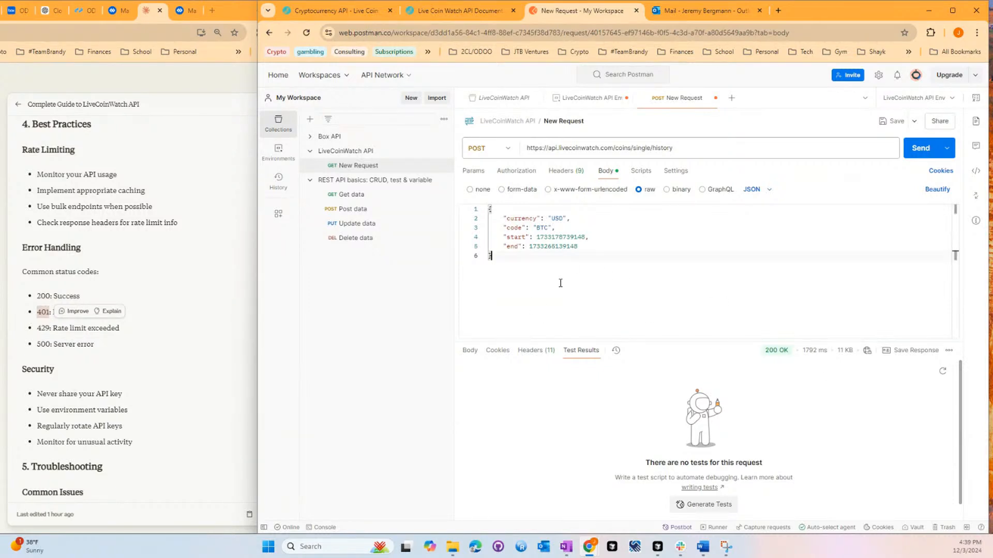
pyautogui.click(470, 354)
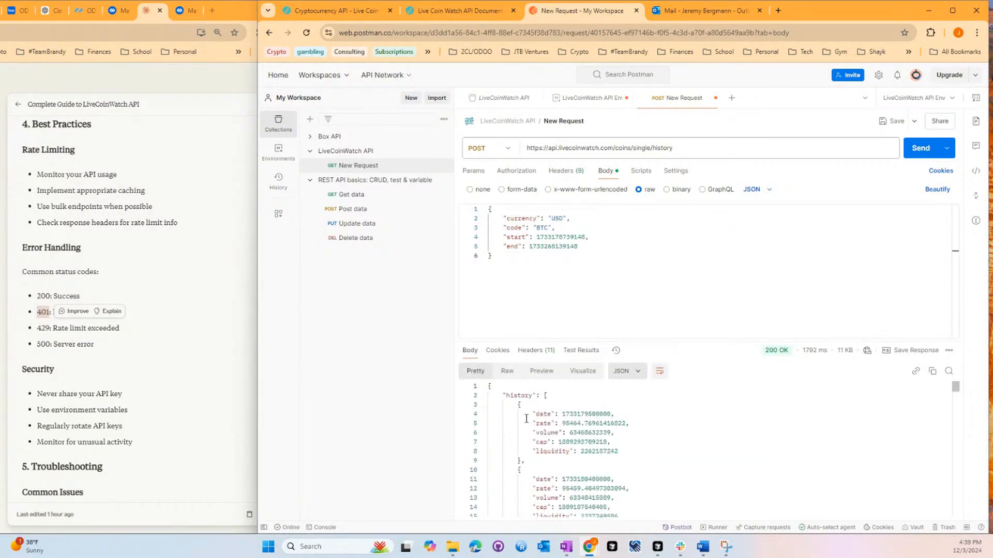
pyautogui.scroll(-10, 637, 457)
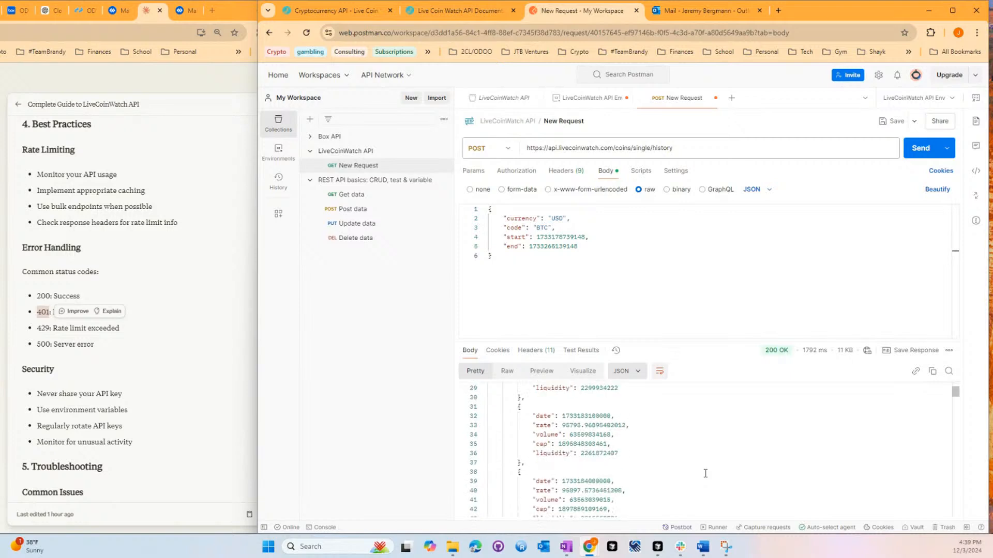
pyautogui.scroll(-20, 707, 474)
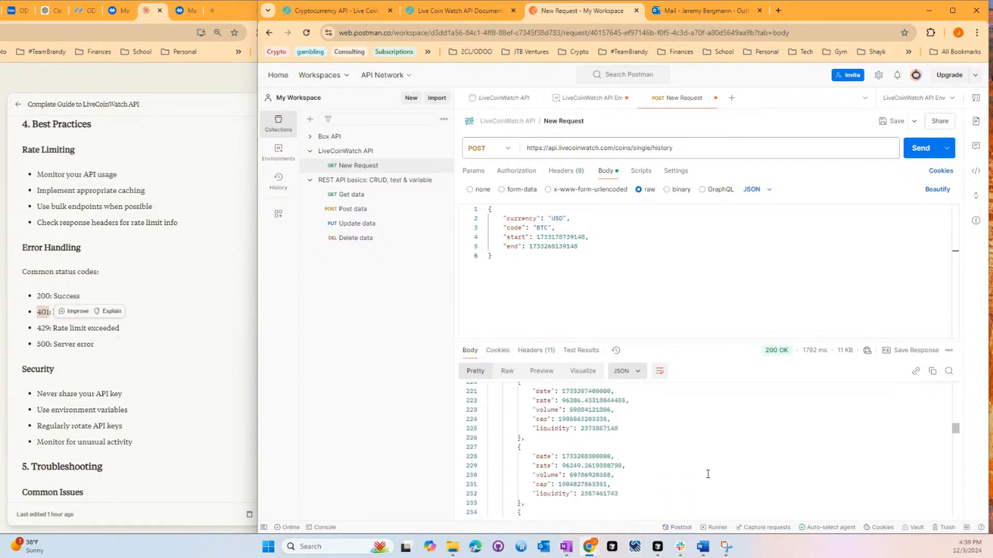
pyautogui.scroll(-20, 707, 475)
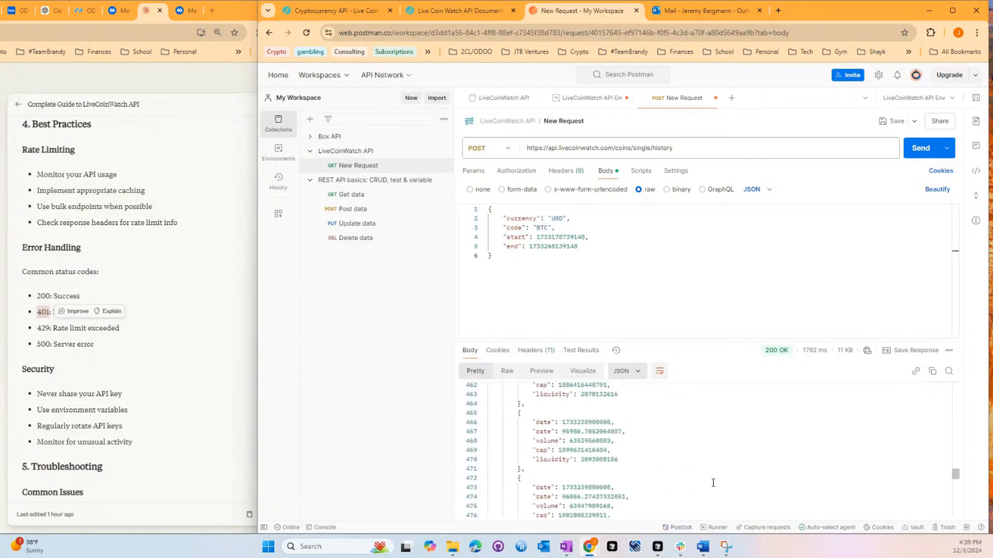
pyautogui.scroll(-20, 714, 485)
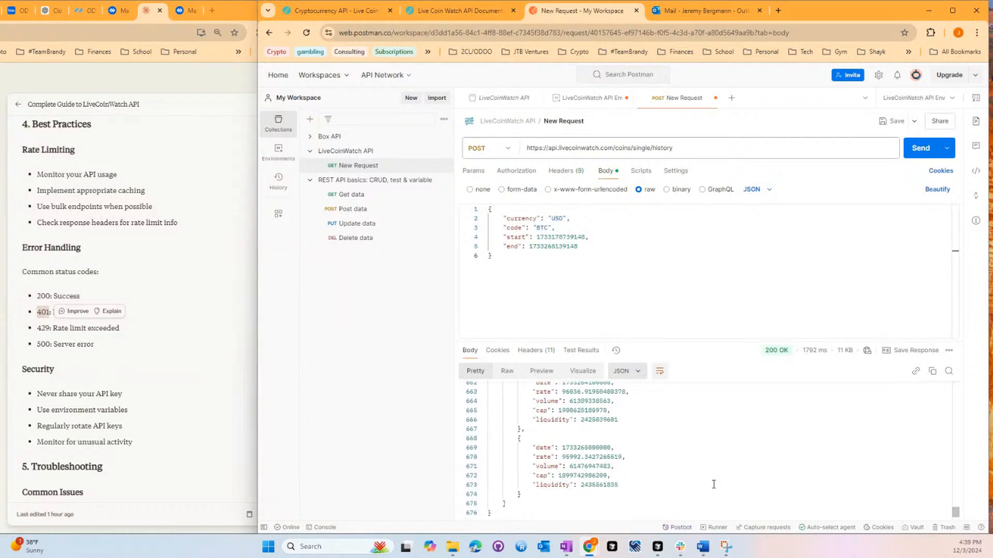
# Step: Save the 200 OK response as an example of the request
pyautogui.click(899, 351)
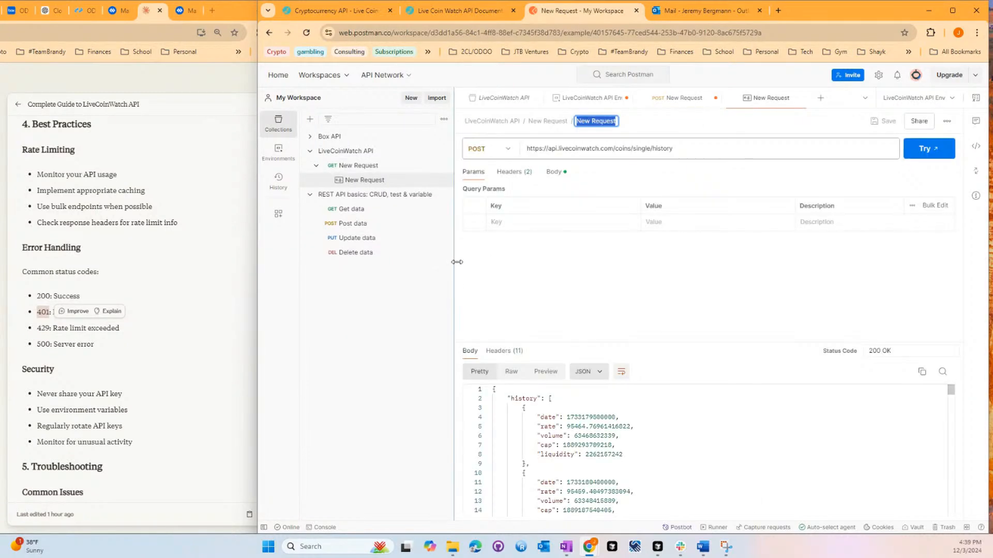
pyautogui.click(610, 283)
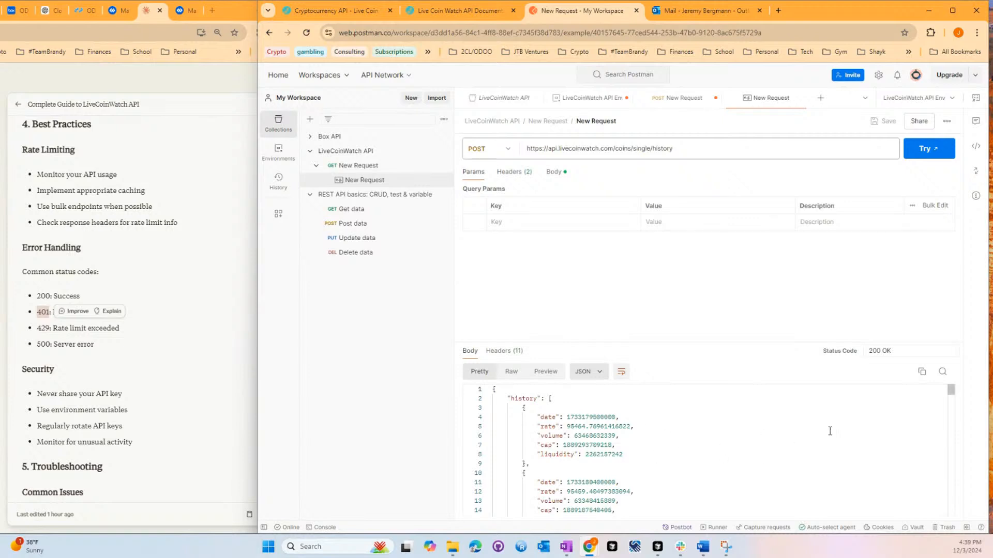
pyautogui.click(641, 444)
pyautogui.hotkey('ctrl', 'a')
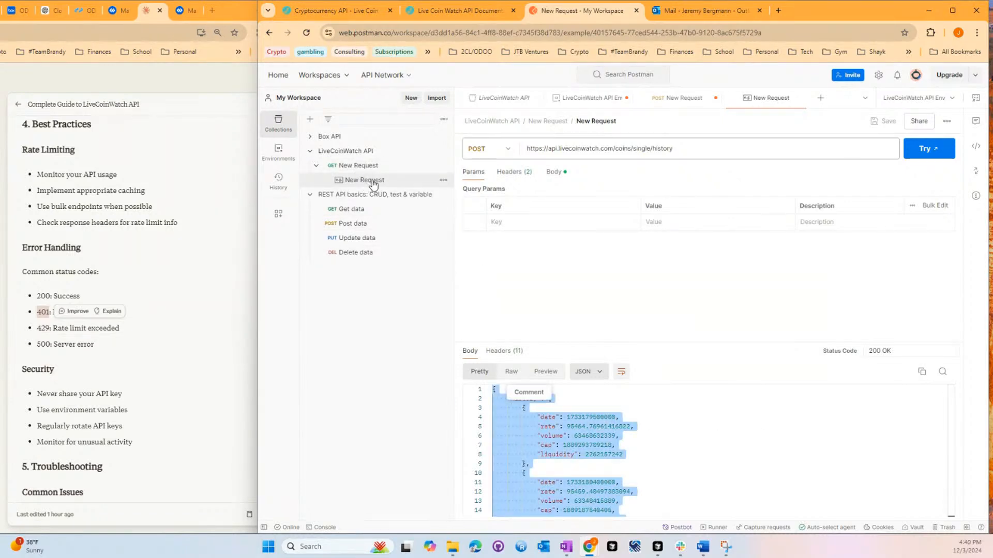
# Step: Rename the request to Single Coin History
pyautogui.click(361, 167)
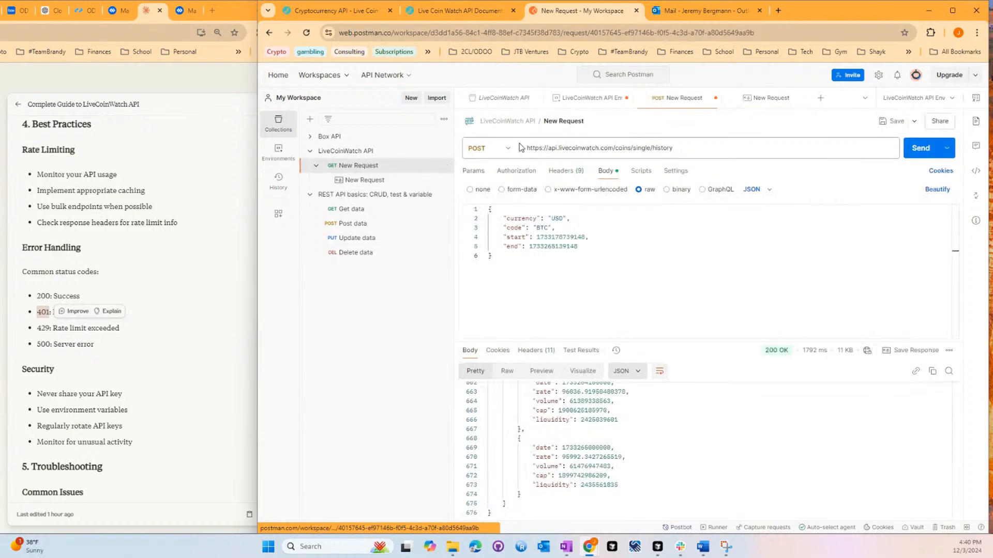
pyautogui.click(566, 122)
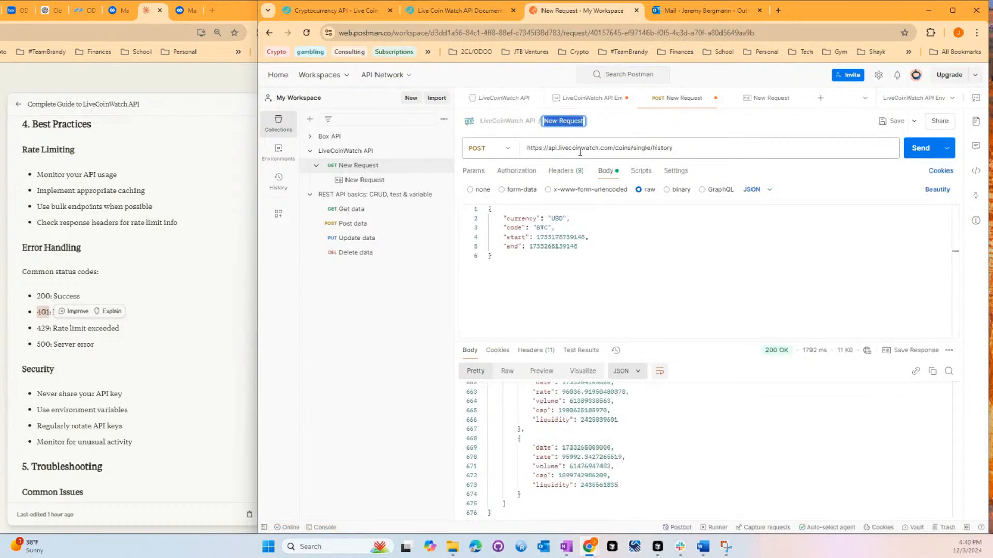
pyautogui.write('C')
pyautogui.write('ingle Coin History')
pyautogui.press('Return')
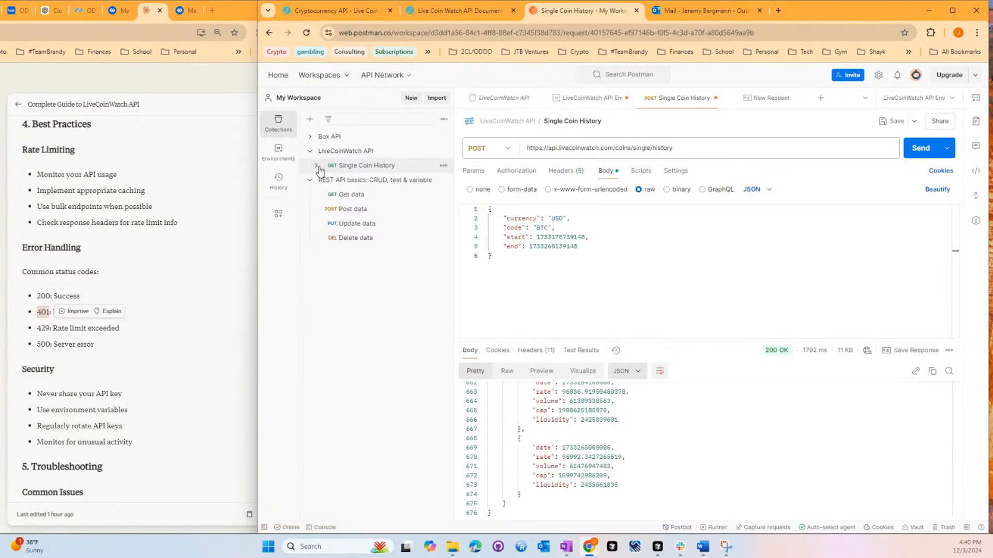
# Step: Reopen the saved example, then return to the Single Coin History request body
pyautogui.click(365, 181)
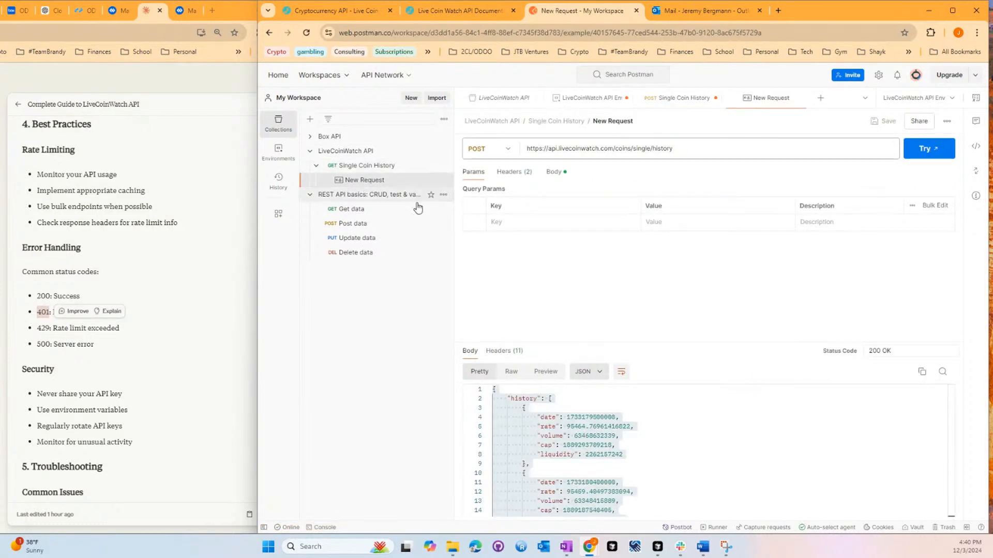
pyautogui.rightClick(586, 424)
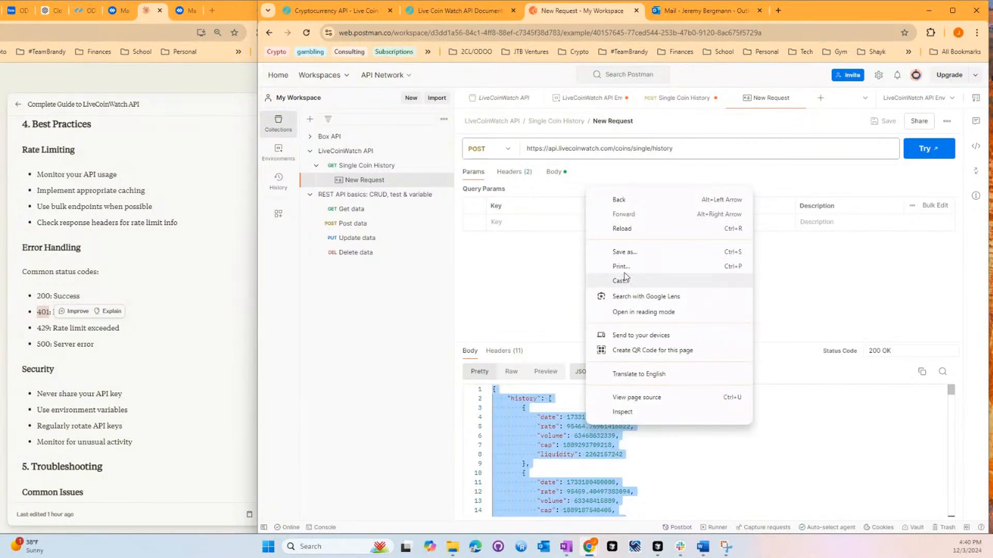
pyautogui.rightClick(554, 429)
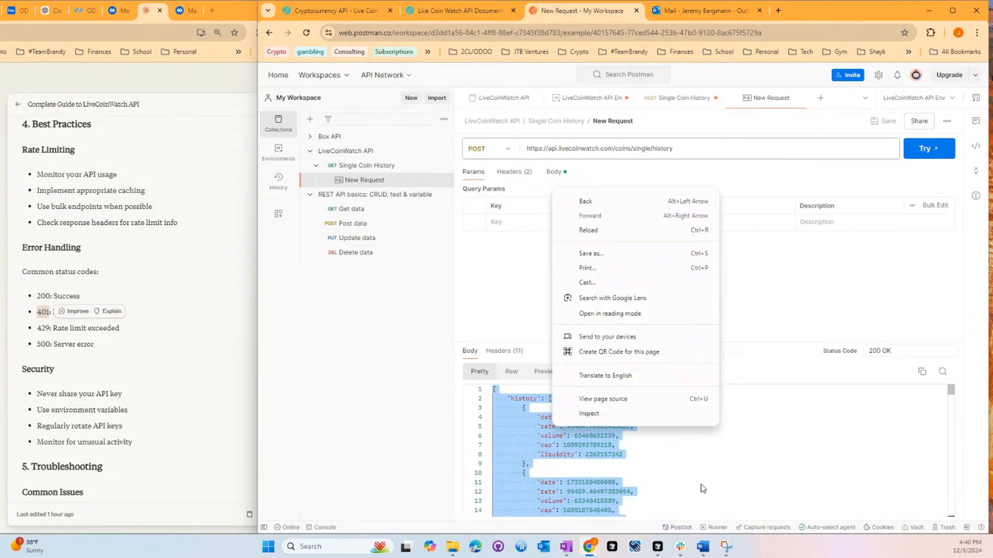
pyautogui.click(899, 303)
pyautogui.click(393, 164)
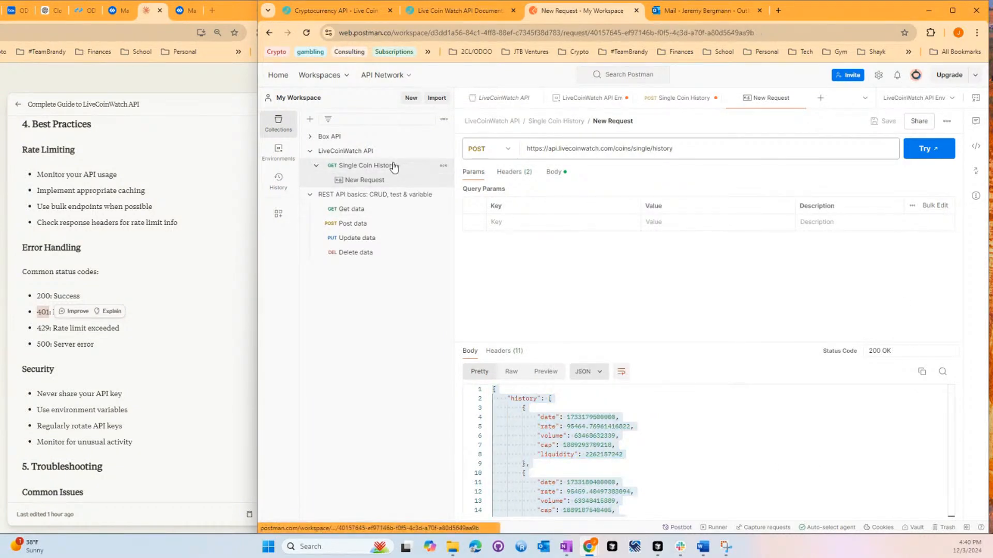
pyautogui.click(594, 263)
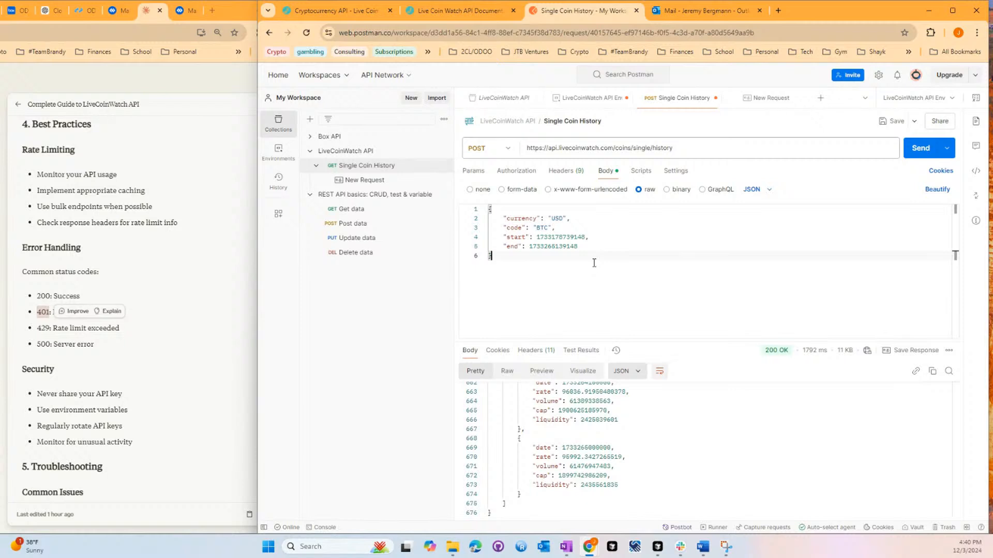
# Step: Change the coin code from BTC to BT and send the request
pyautogui.doubleClick(548, 231)
pyautogui.write('BT')
pyautogui.click(918, 148)
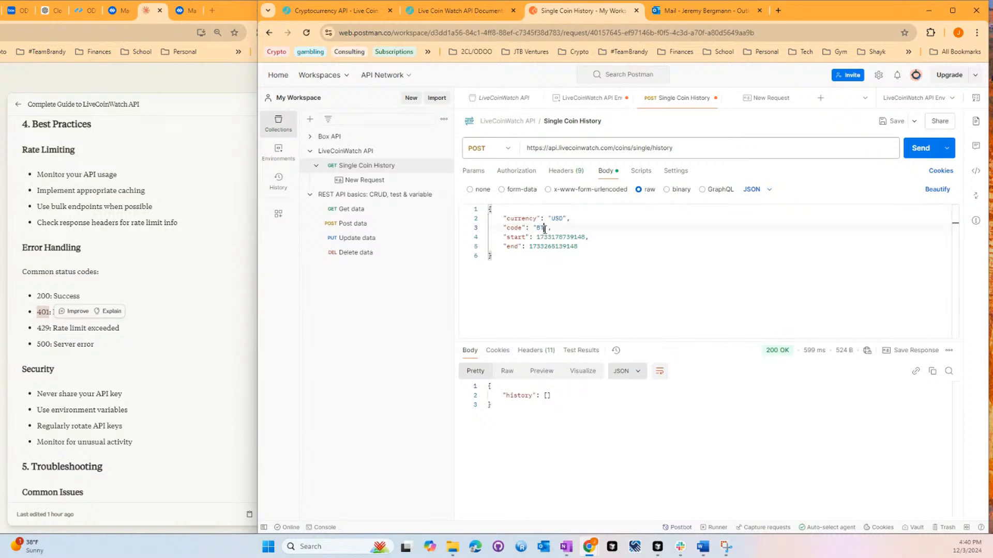
# Step: Set start to "peaches" and send, getting 400 Bad Request 'Invalid start date'
pyautogui.click(589, 300)
pyautogui.moveTo(586, 237); pyautogui.dragTo(536, 237)
pyautogui.write('"start": "peaches",')
pyautogui.press('Up')
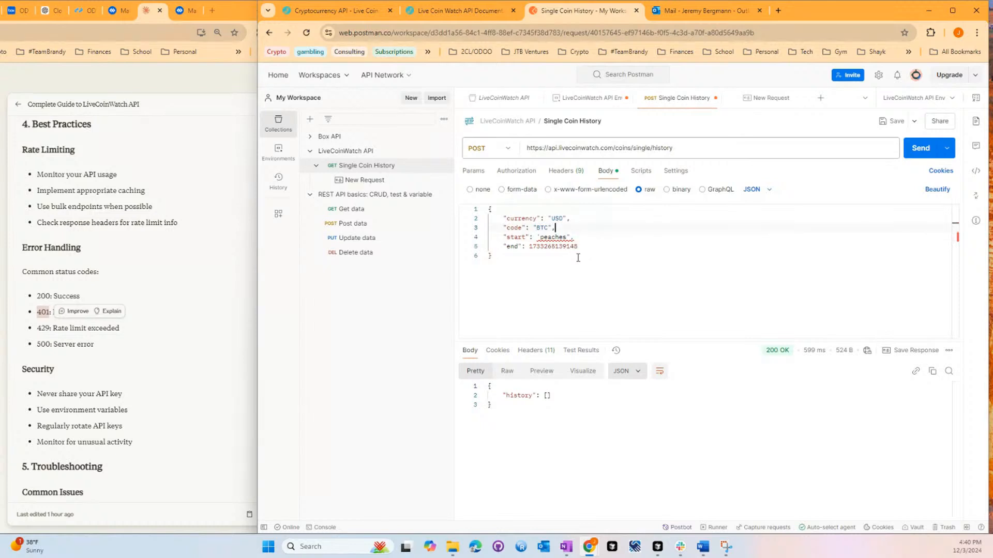
pyautogui.doubleClick(562, 237)
pyautogui.click(578, 257)
pyautogui.click(920, 149)
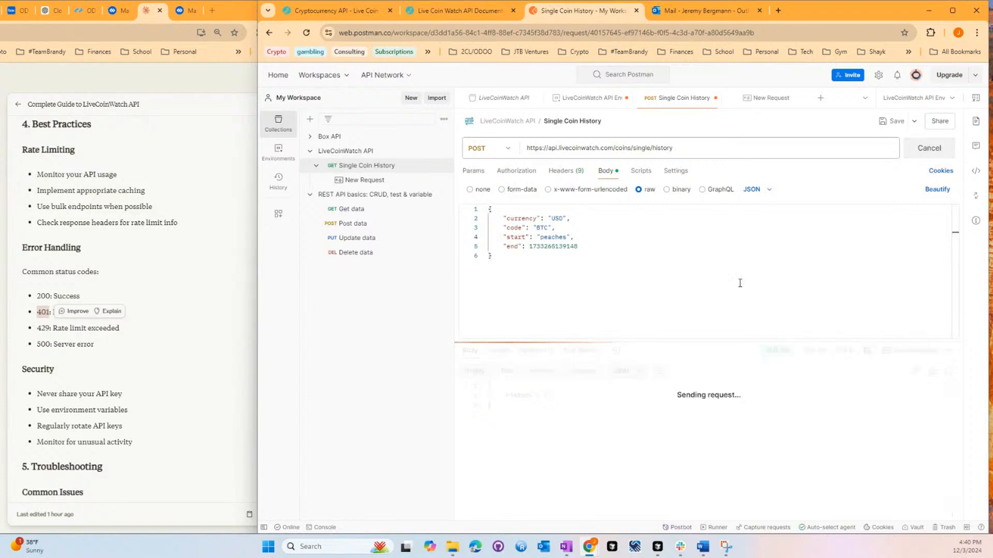
pyautogui.moveTo(601, 429); pyautogui.dragTo(606, 413)
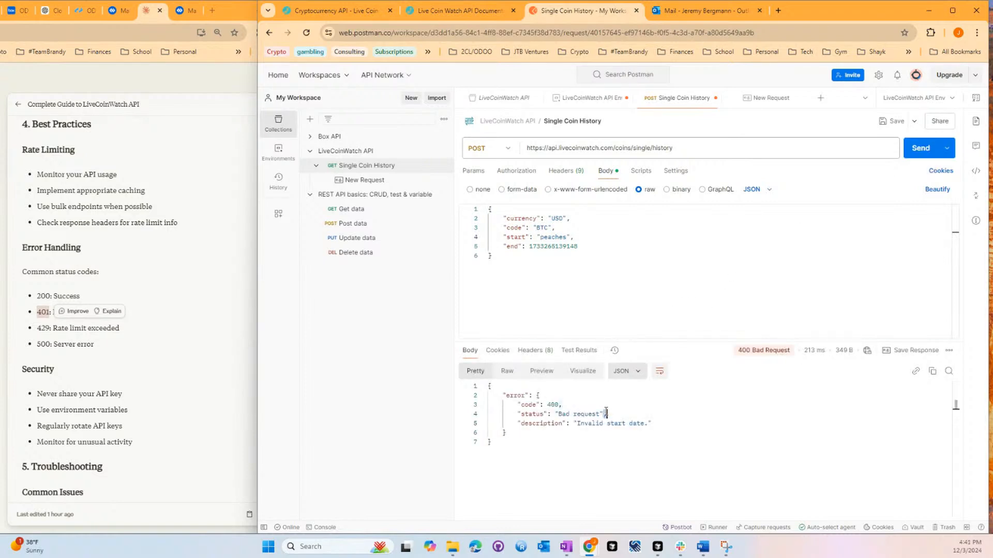
pyautogui.click(631, 443)
pyautogui.click(636, 324)
pyautogui.hotkey('ctrl', 'z')
pyautogui.hotkey('ctrl', 'z')
pyautogui.hotkey('ctrl', 'z')
pyautogui.click(615, 273)
pyautogui.hotkey('ctrl', 's')
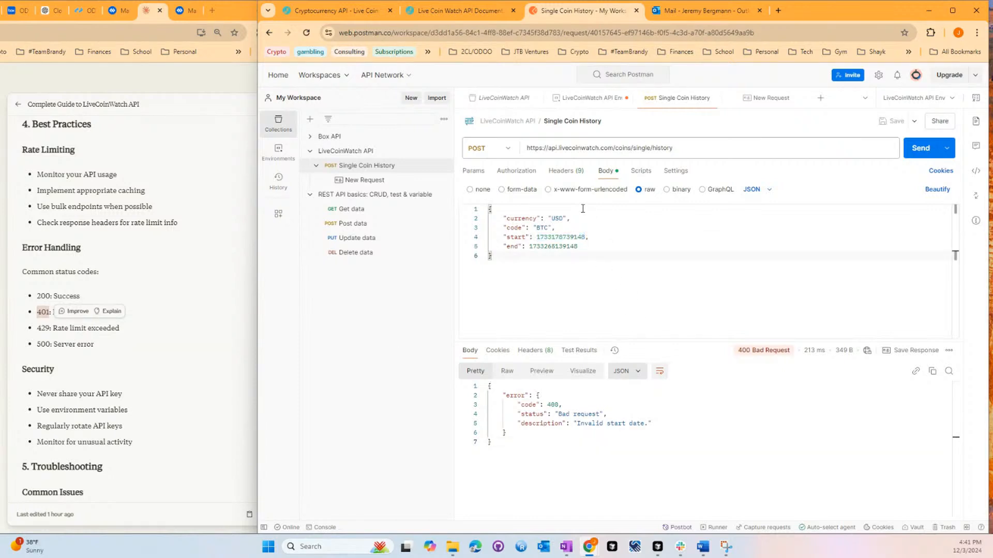
# Step: Check the request's authorization and the LiveCoinWatch API guide, then show the request headers
pyautogui.click(517, 171)
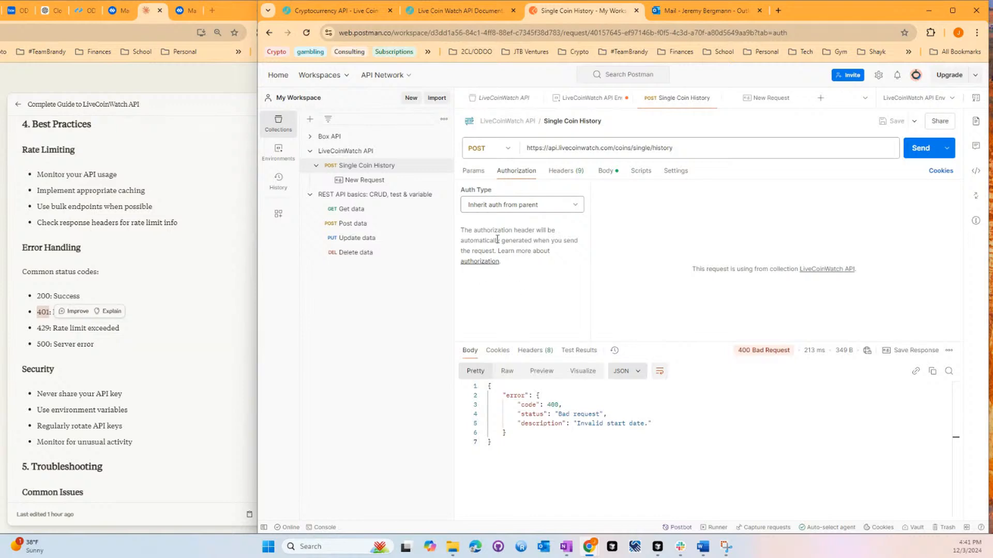
pyautogui.click(138, 392)
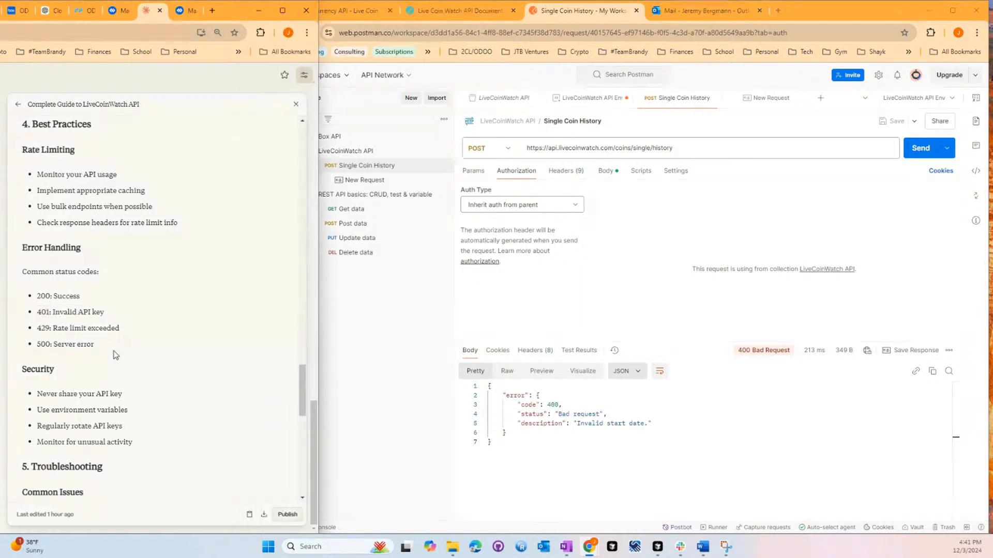
pyautogui.rightClick(61, 329)
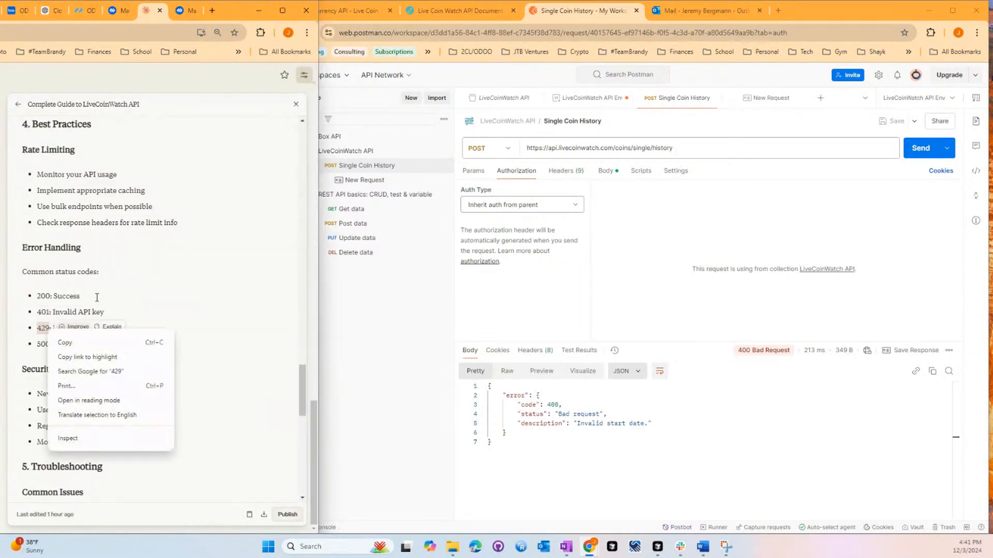
pyautogui.click(97, 300)
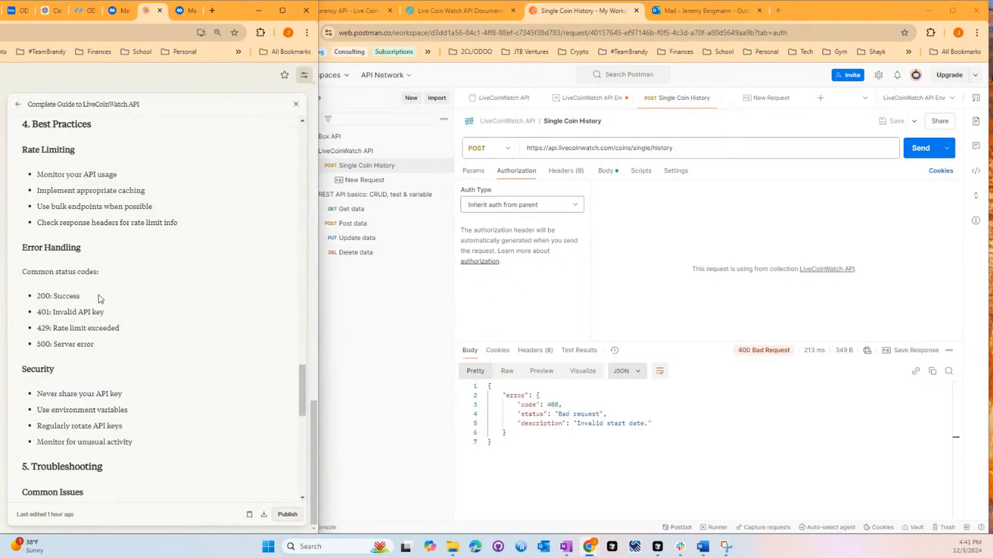
pyautogui.click(594, 173)
pyautogui.click(606, 175)
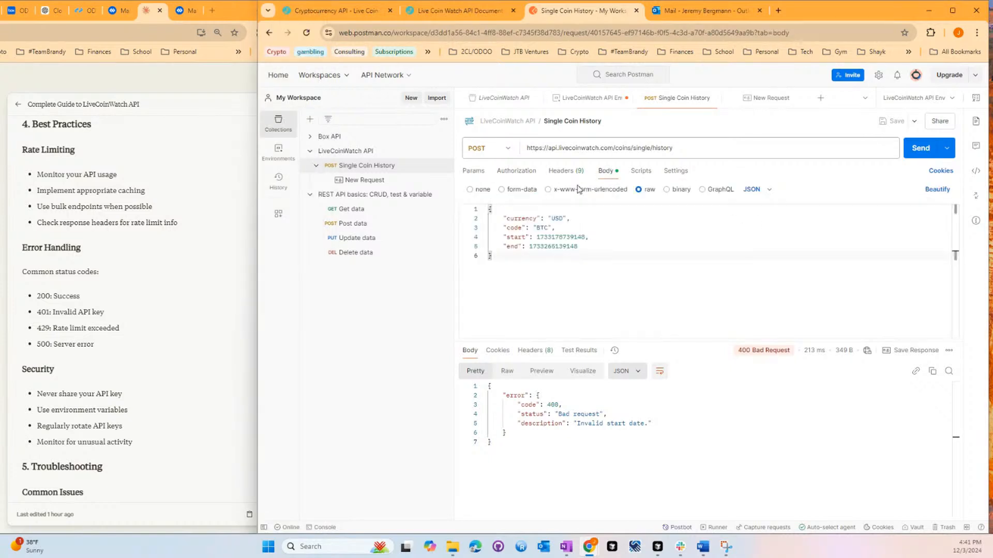
pyautogui.click(553, 178)
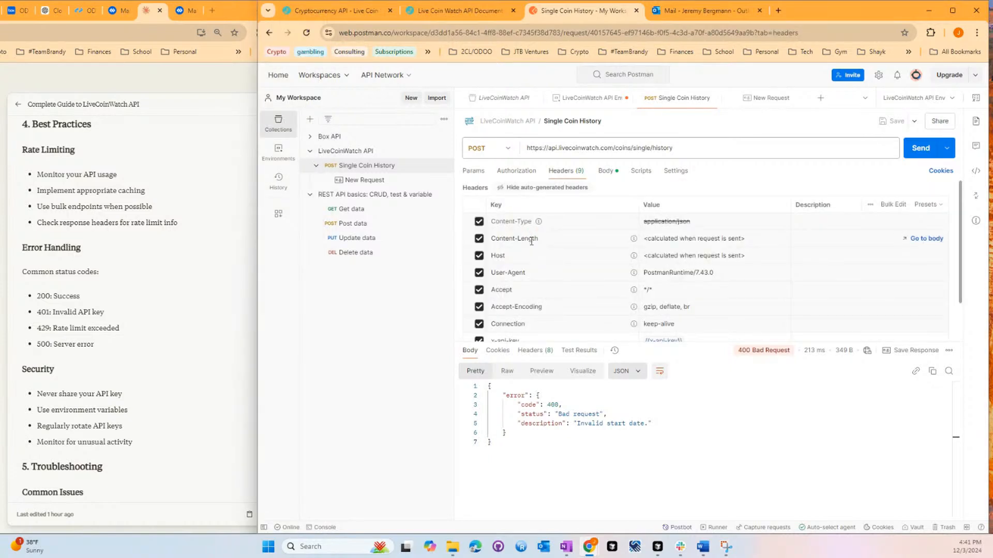
pyautogui.scroll(-2, 525, 258)
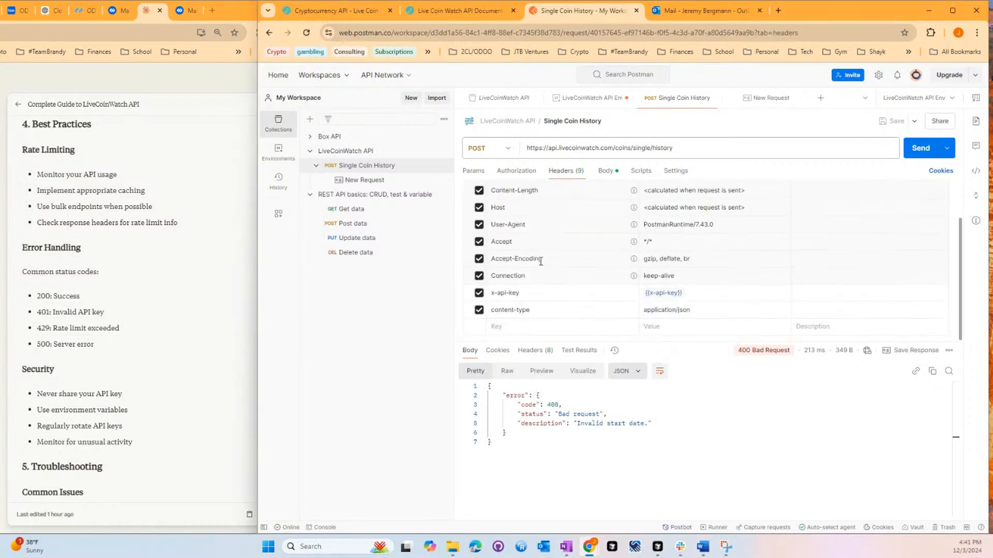
# Step: Send the request with x-api-key disabled to get 401 Unauthorized, then re-enable the header
pyautogui.click(479, 293)
pyautogui.rightClick(918, 155)
pyautogui.click(918, 153)
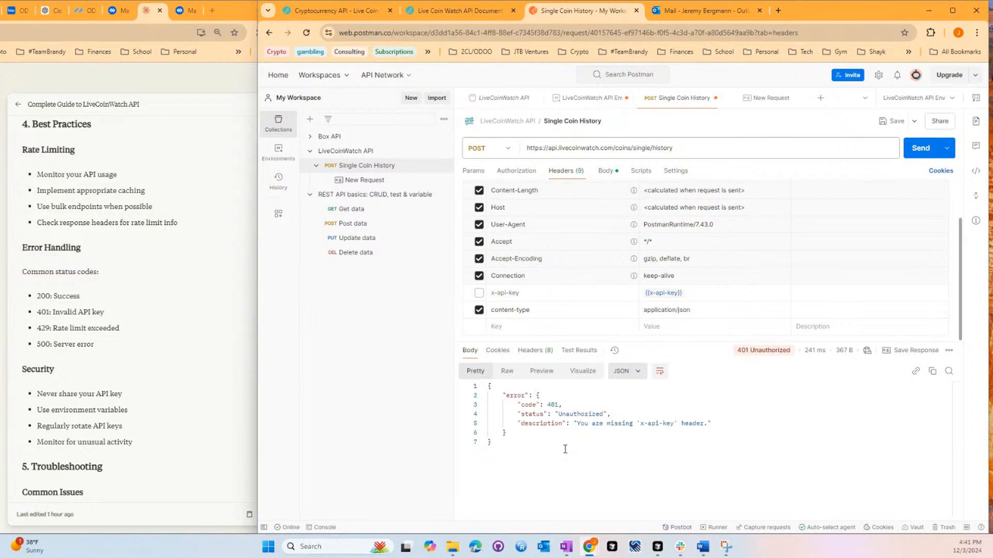
pyautogui.click(108, 317)
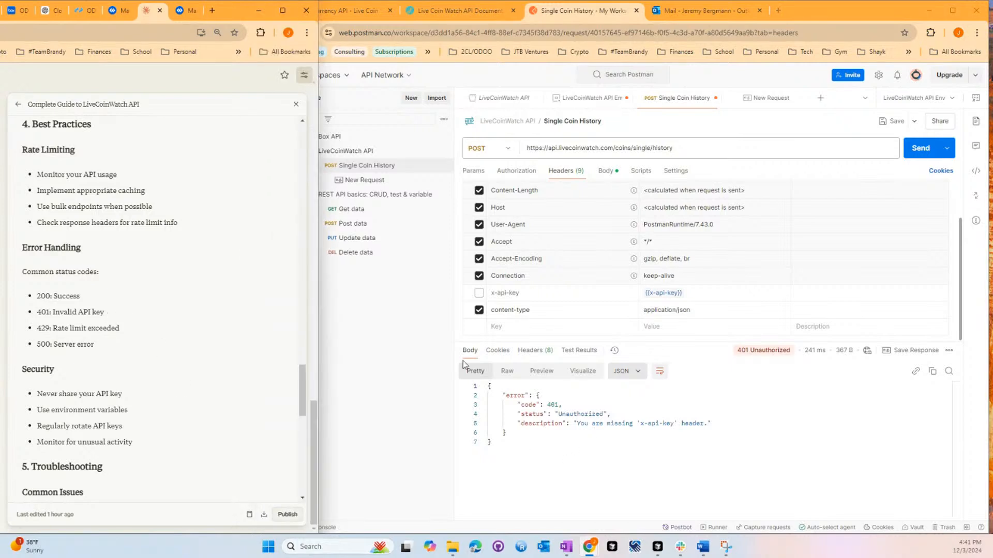
pyautogui.click(667, 440)
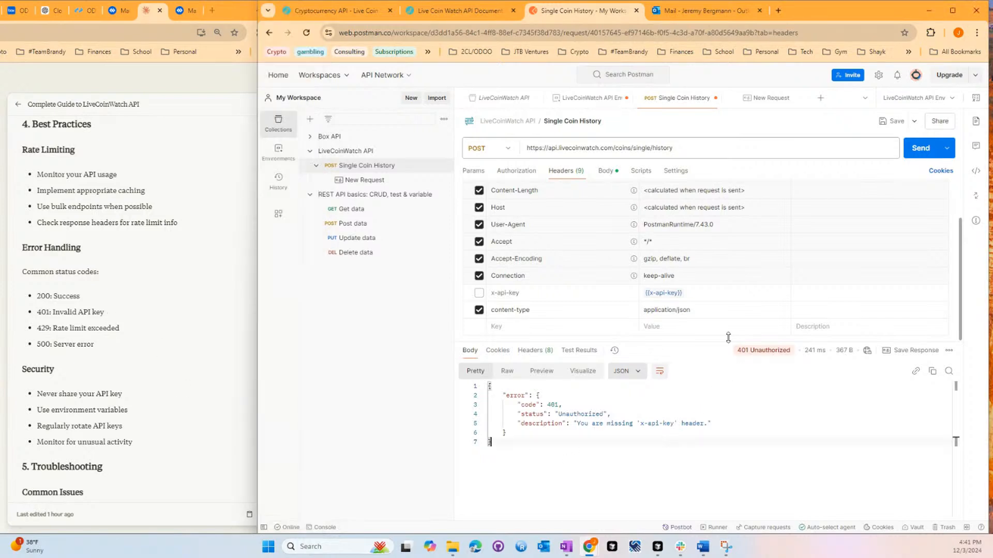
pyautogui.click(479, 293)
pyautogui.doubleClick(664, 424)
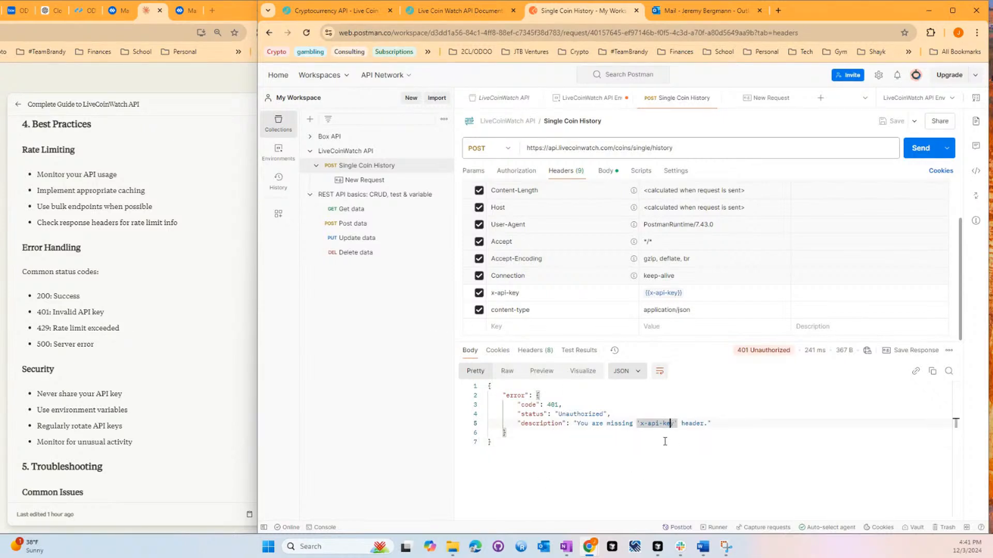
pyautogui.click(666, 443)
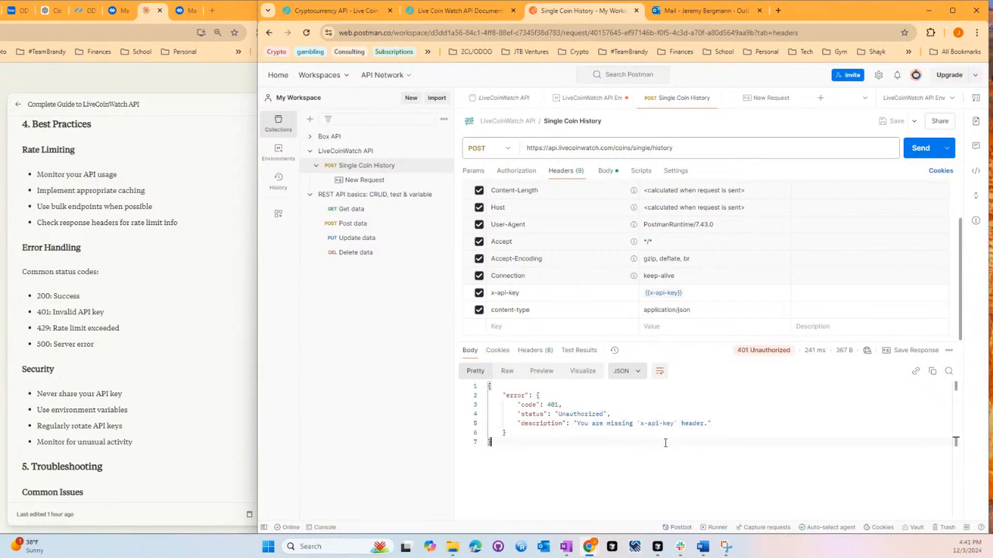
pyautogui.click(379, 182)
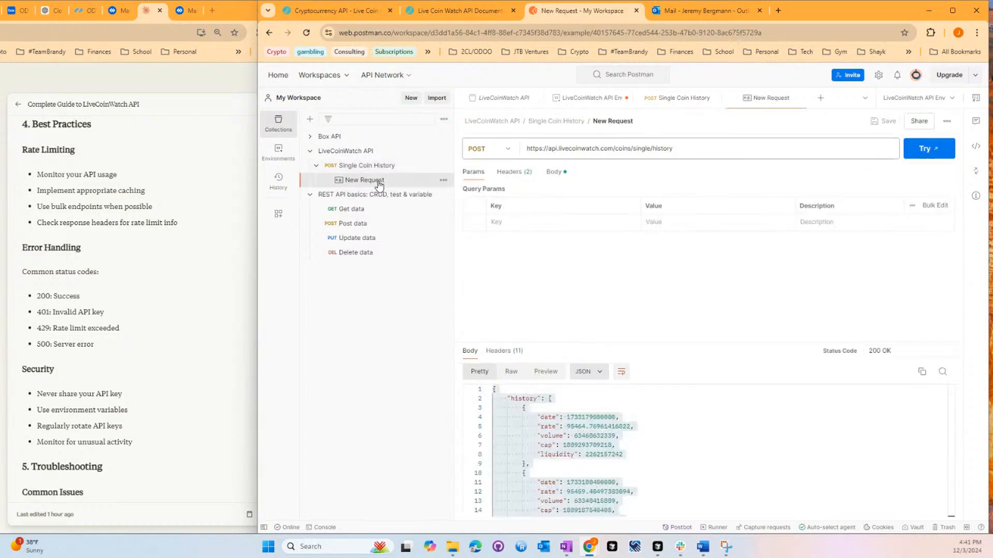
pyautogui.rightClick(579, 424)
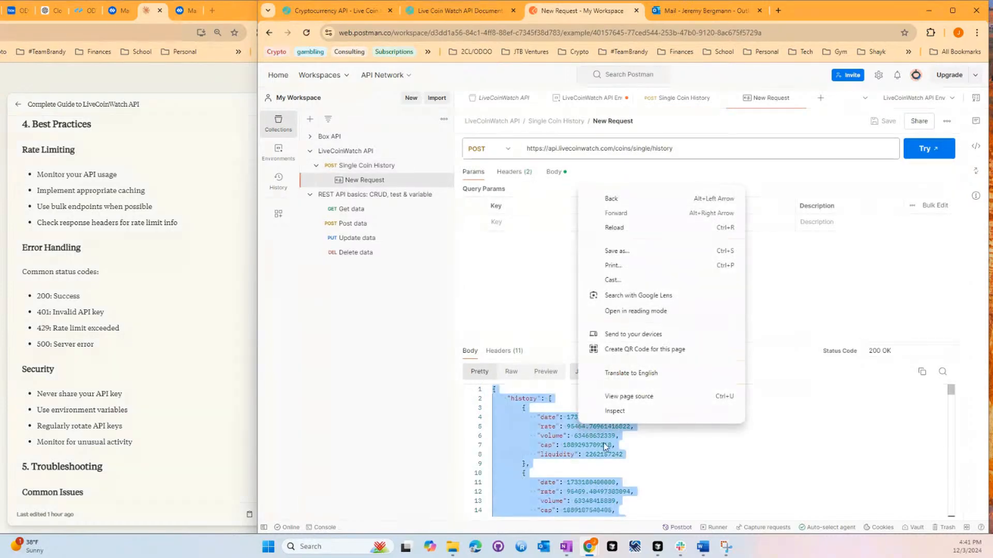
pyautogui.rightClick(550, 442)
pyautogui.click(423, 459)
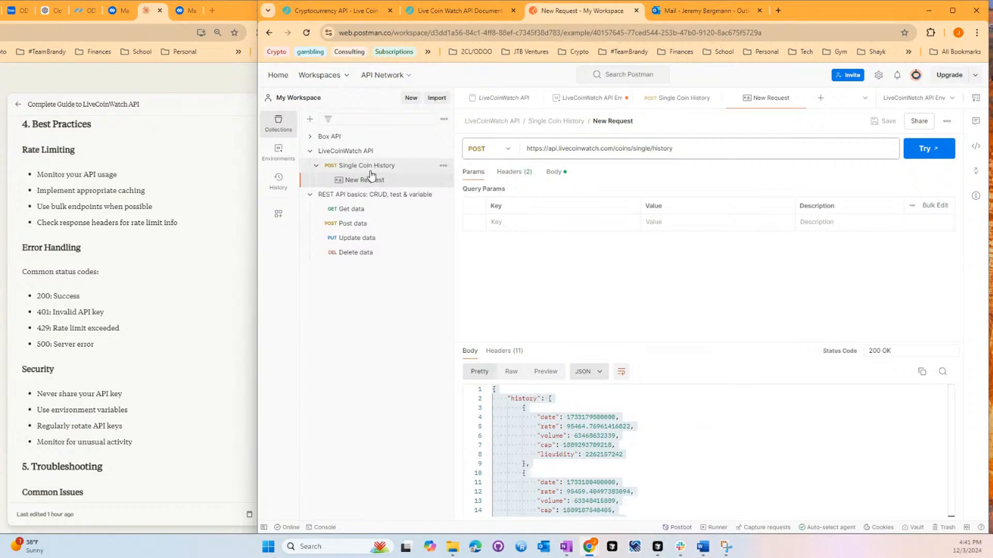
pyautogui.click(368, 166)
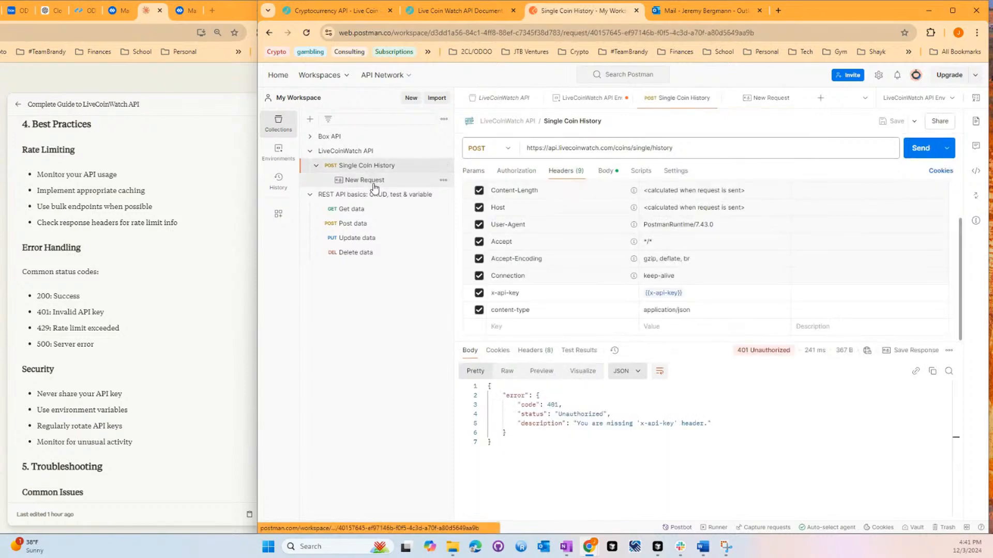
pyautogui.click(976, 171)
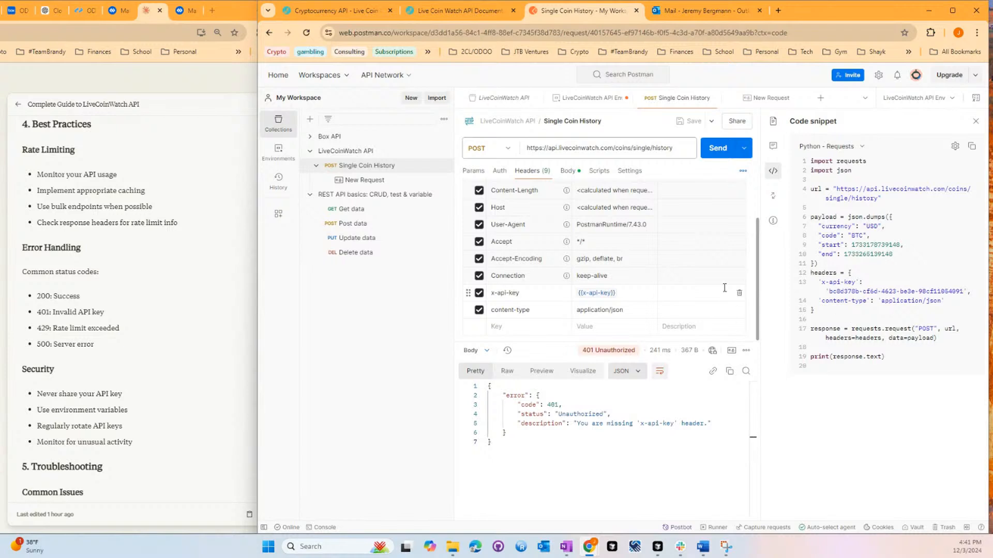
pyautogui.click(859, 148)
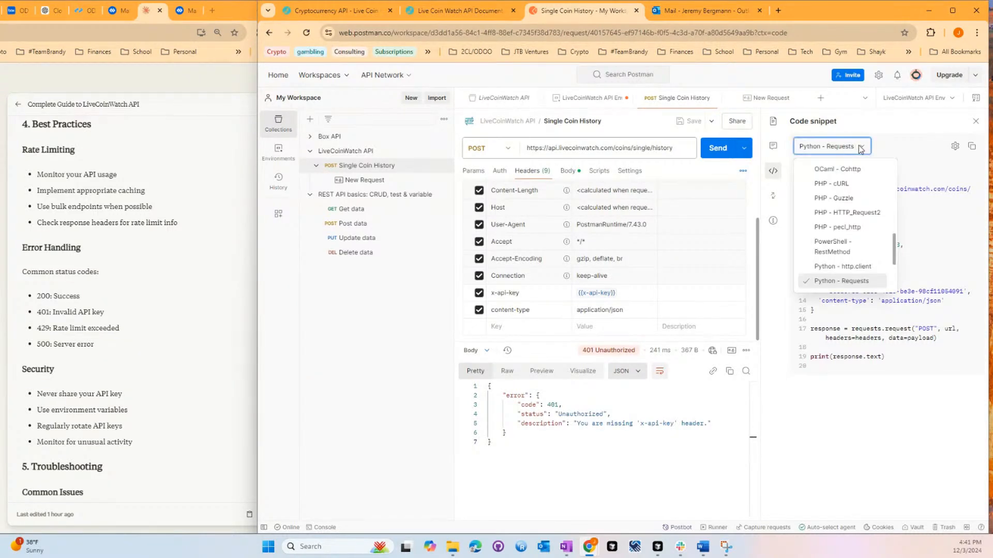
pyautogui.scroll(-3, 848, 266)
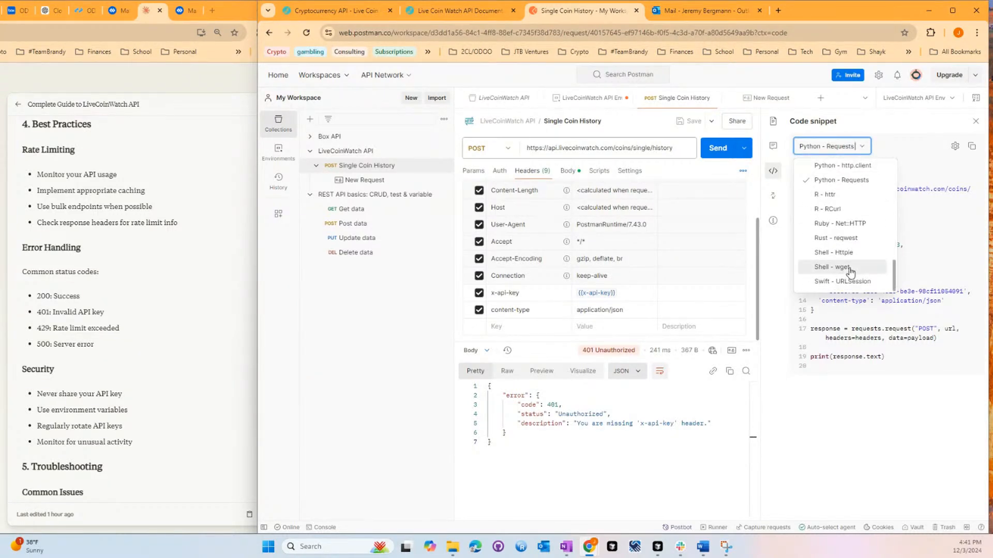
pyautogui.scroll(5, 851, 270)
pyautogui.scroll(2, 850, 273)
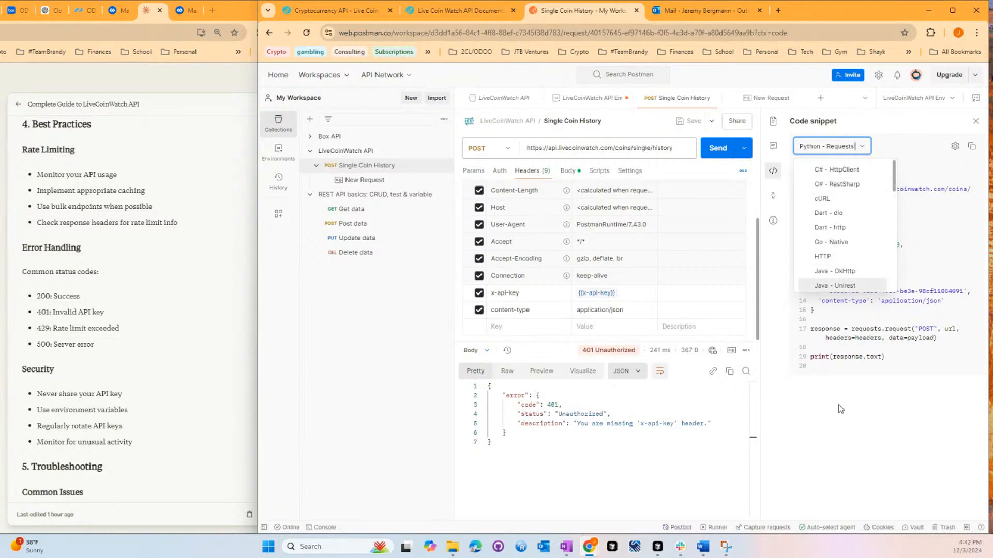
pyautogui.click(839, 408)
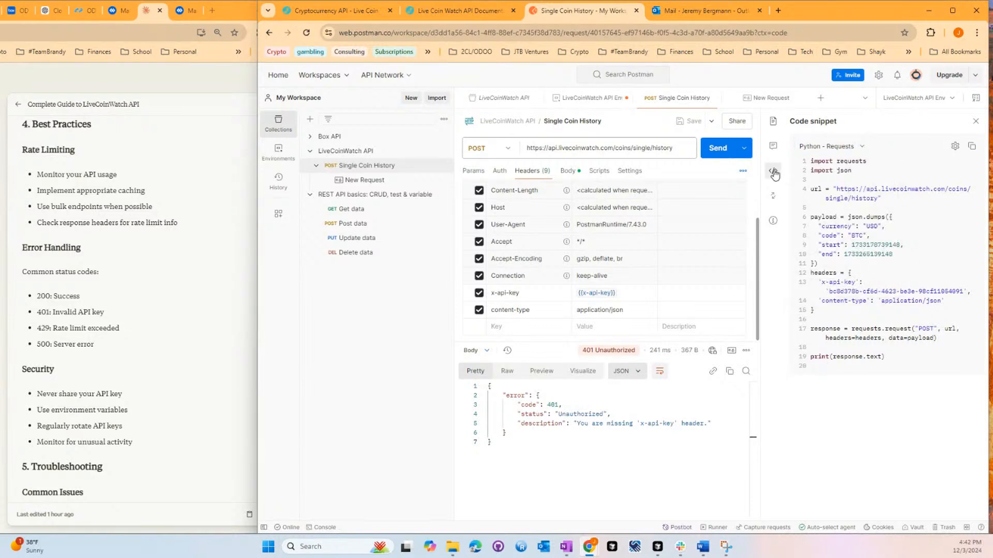
pyautogui.click(972, 124)
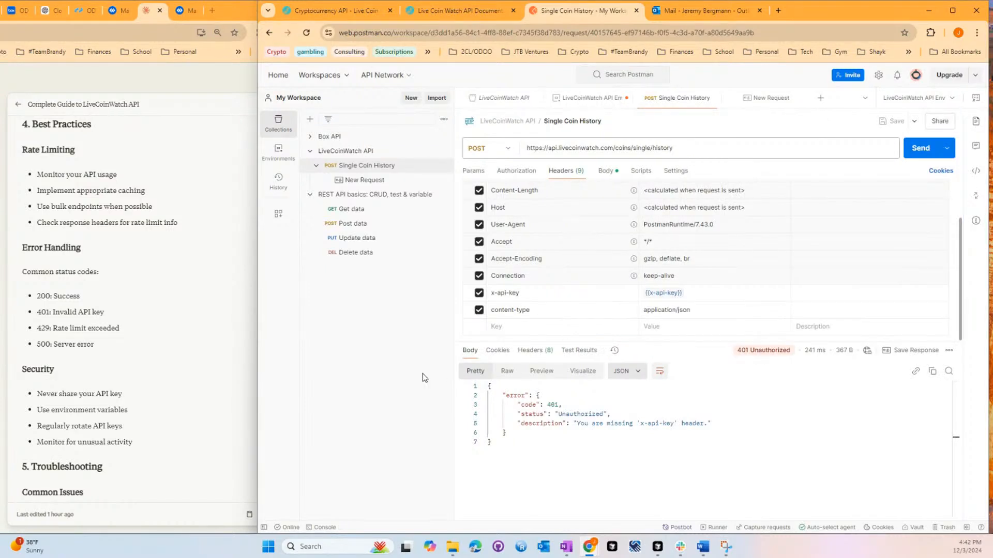
# Step: Copy the 200 OK history JSON from the New Request example under Single Coin History
pyautogui.click(373, 181)
pyautogui.rightClick(549, 437)
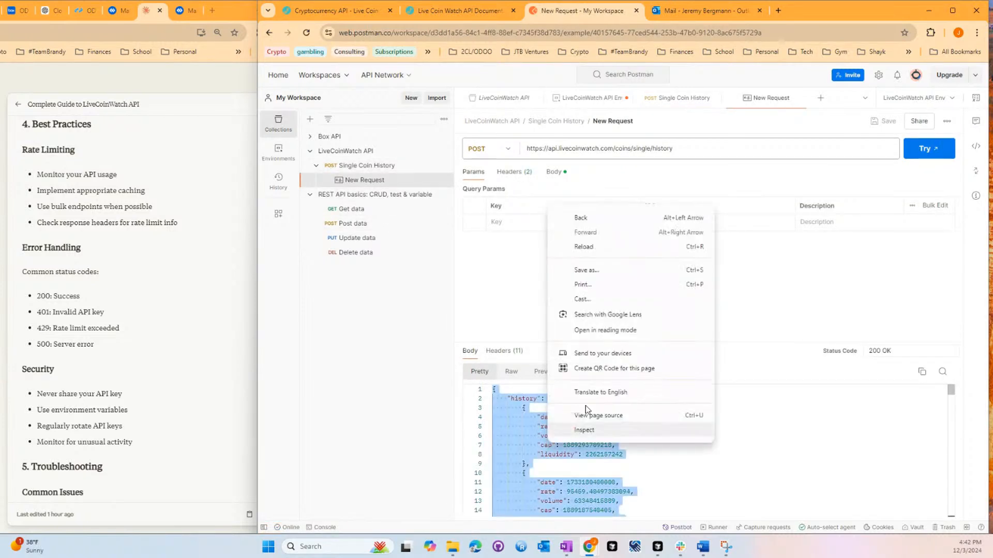
pyautogui.click(857, 383)
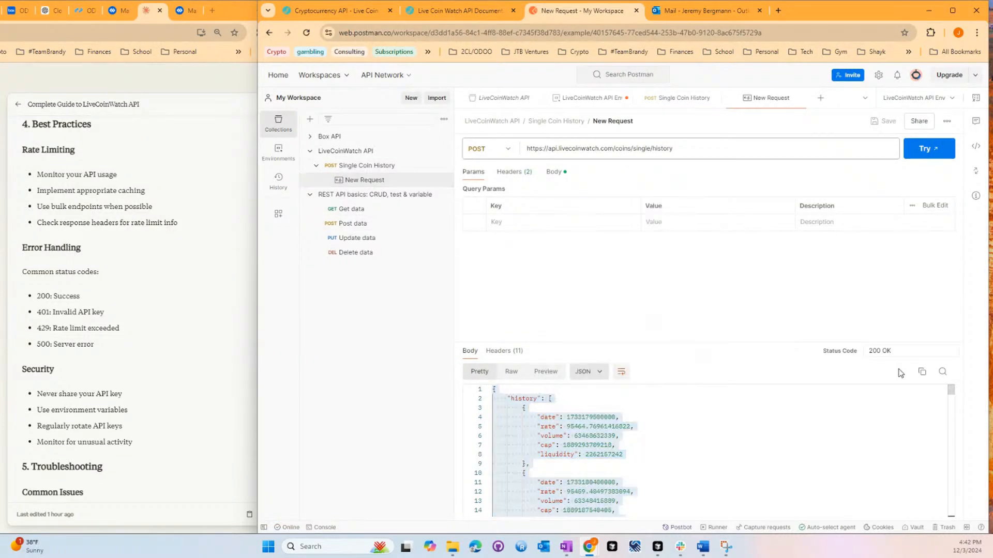
pyautogui.click(922, 373)
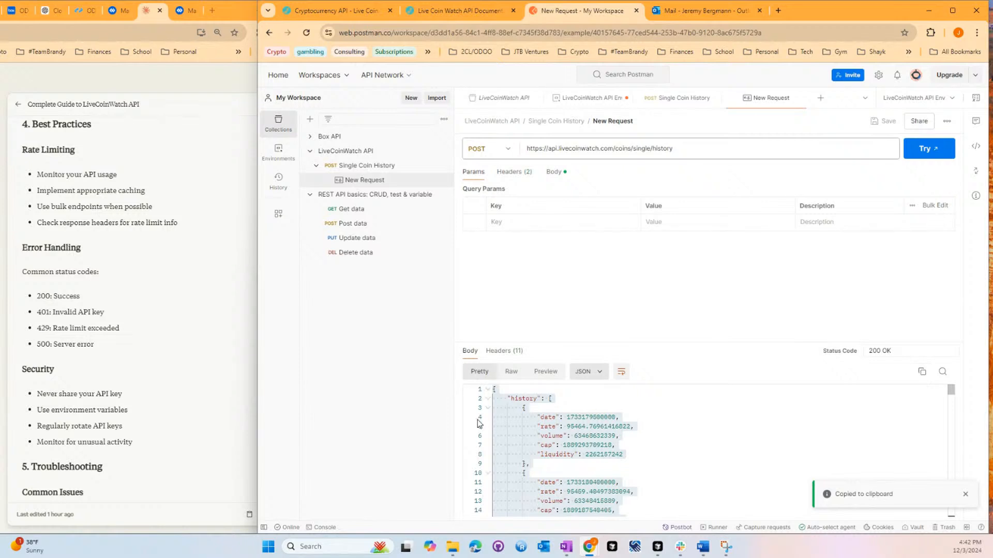
# Step: Search 'jason to excel' in a new tab and open the GeeksforGeeks Online JSON to Excel Converter
pyautogui.click(778, 11)
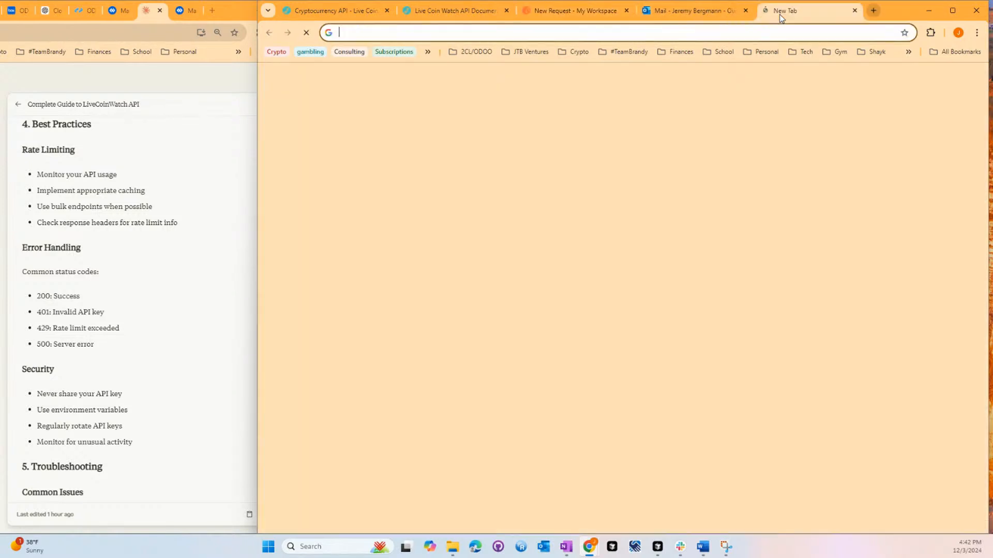
pyautogui.click(637, 209)
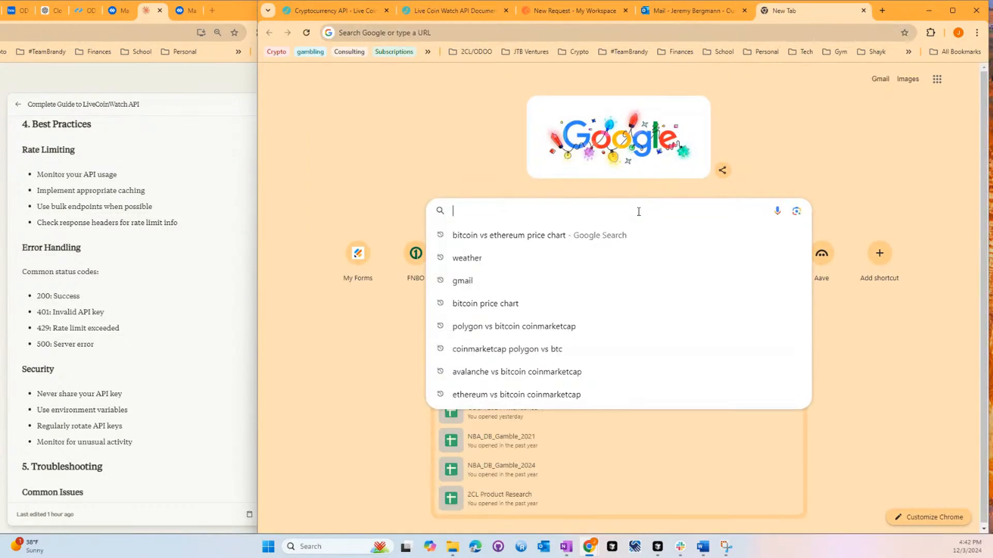
pyautogui.click(453, 34)
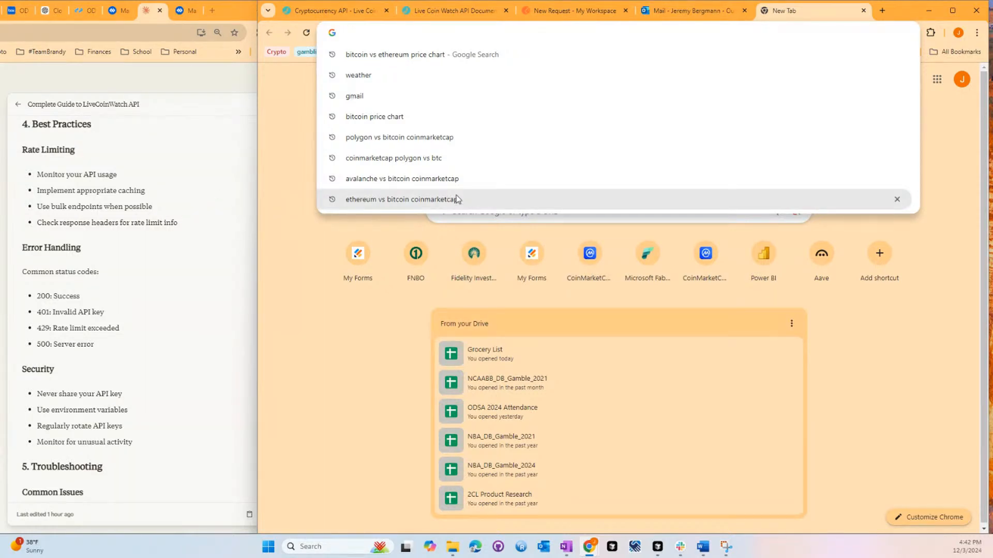
pyautogui.write('jason to excel')
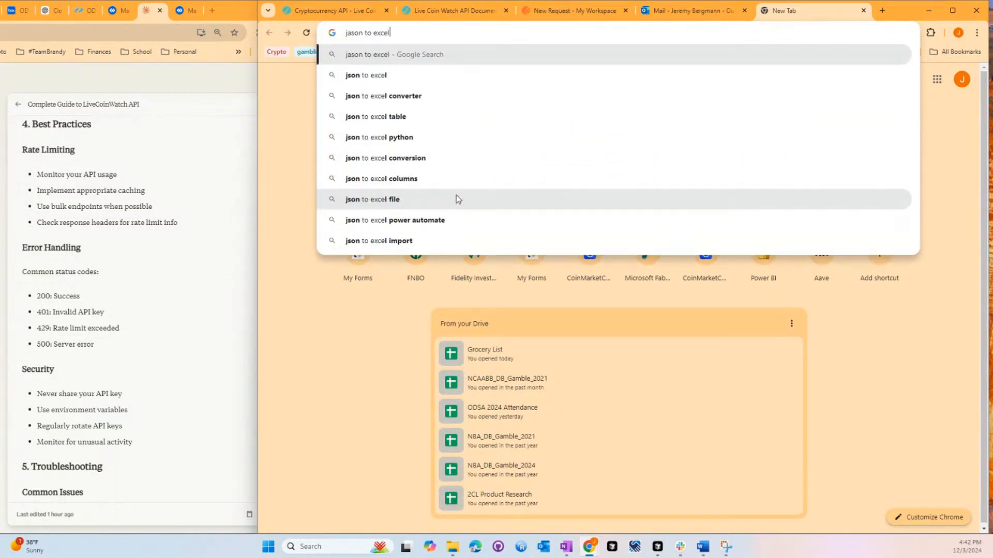
pyautogui.press('Return')
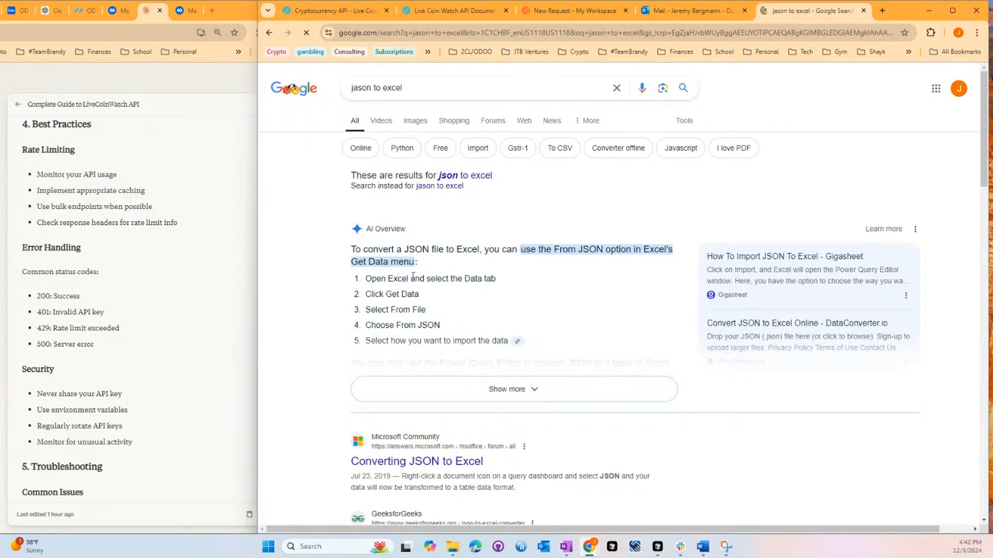
pyautogui.scroll(-3, 462, 368)
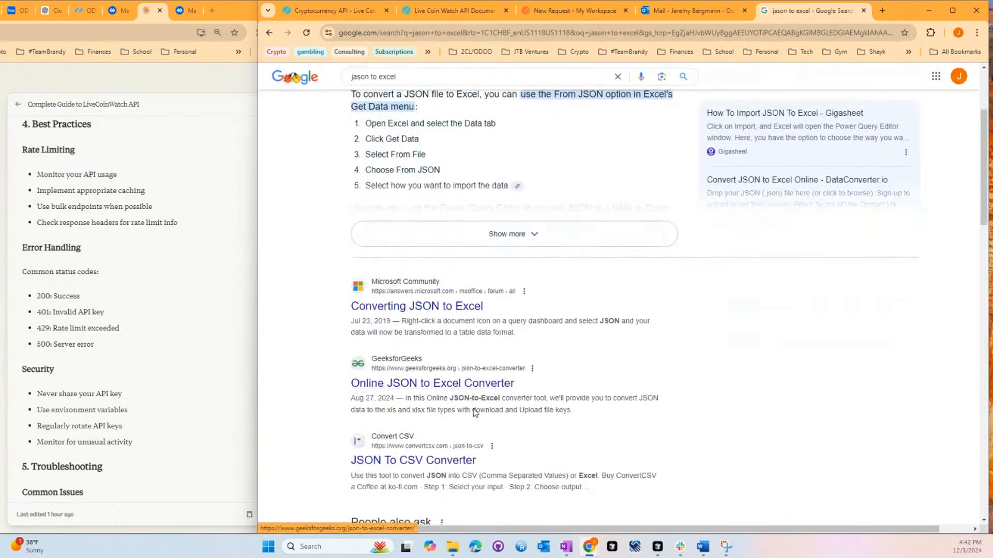
pyautogui.click(436, 385)
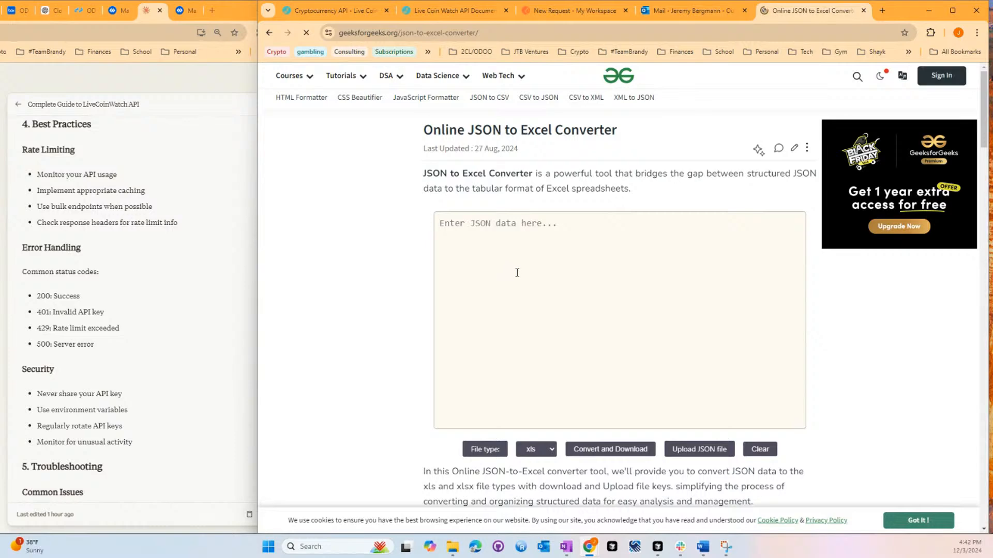
# Step: Paste the coin history JSON into the GeeksforGeeks converter input, then open a blank tab
pyautogui.hotkey('ctrl', 'v')
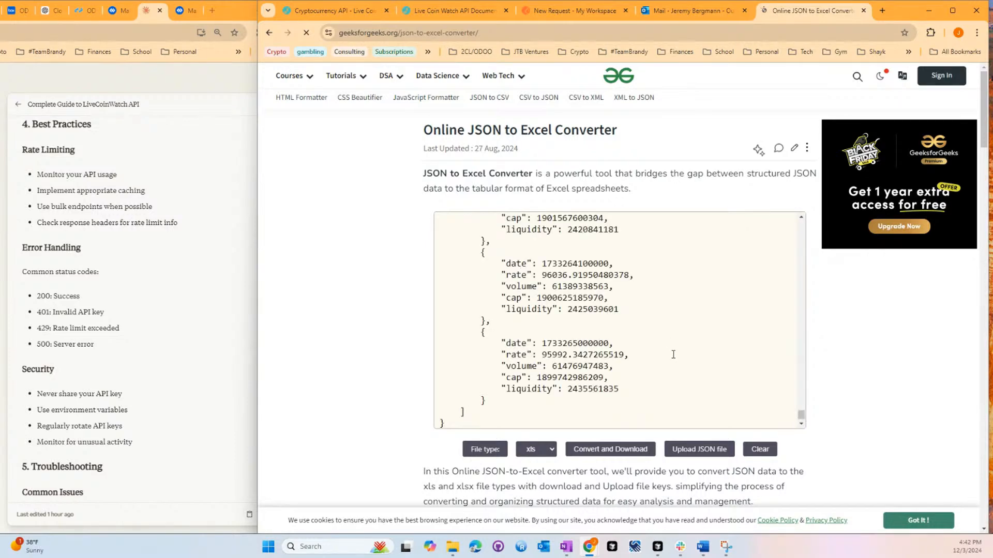
pyautogui.scroll(20, 609, 346)
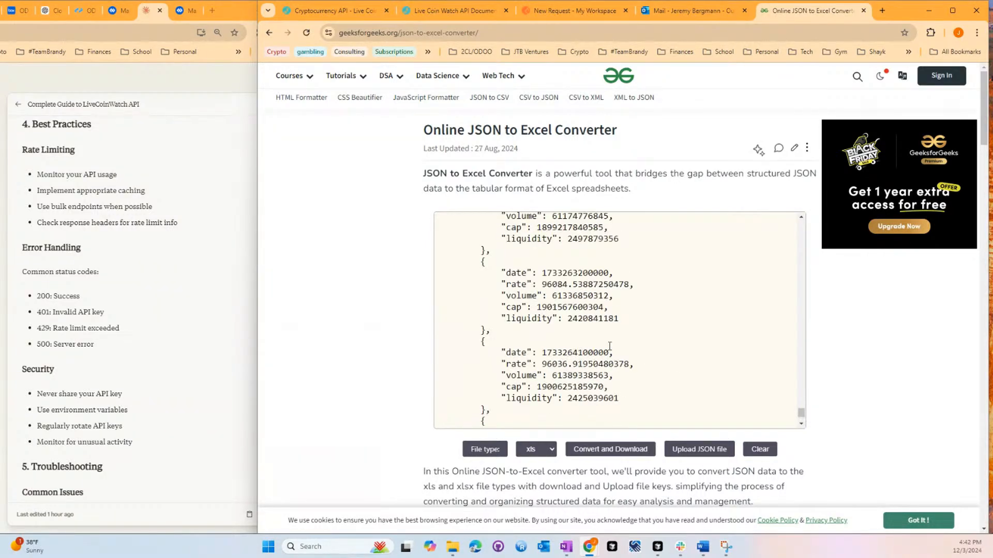
pyautogui.scroll(4, 610, 328)
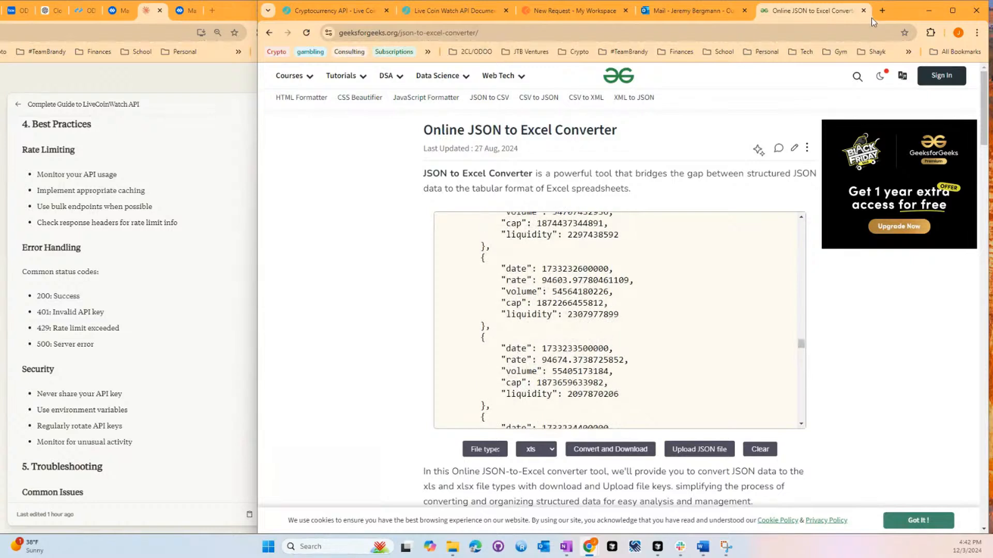
pyautogui.click(882, 10)
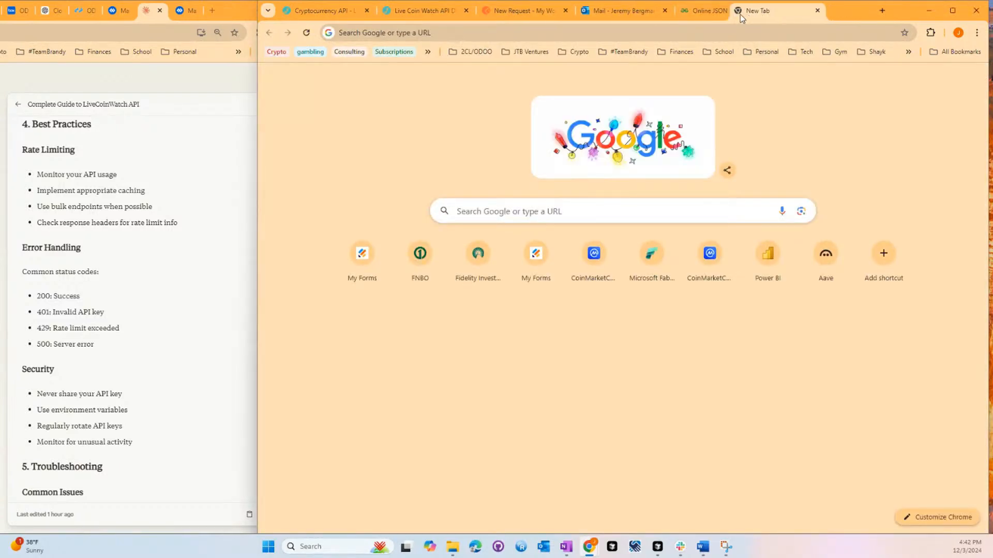
# Step: Search for the json parser fr site and, after it fails to load, reach jsonformatter.org's JSON Parser
pyautogui.click(623, 211)
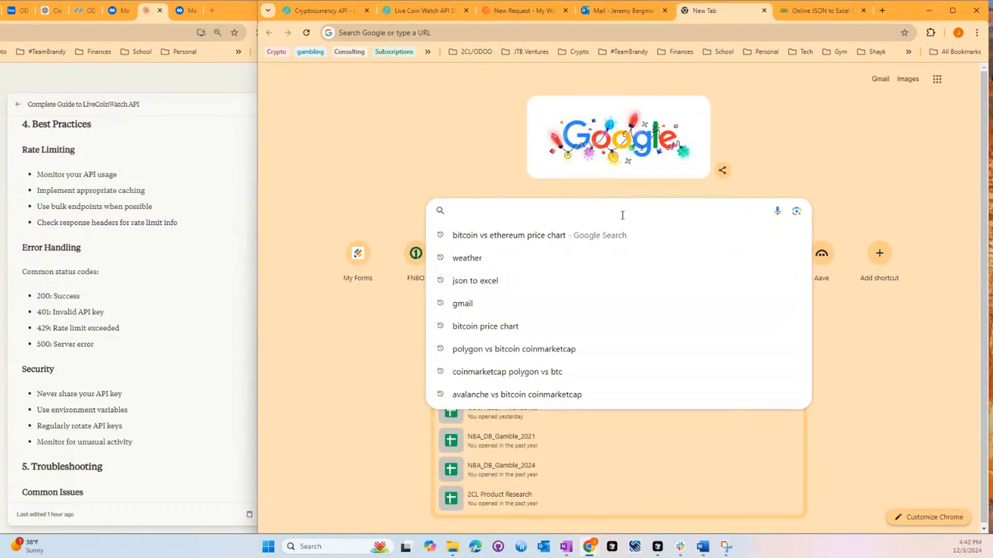
pyautogui.write('jdo')
pyautogui.press('BackSpace')
pyautogui.press('BackSpace')
pyautogui.write('son')
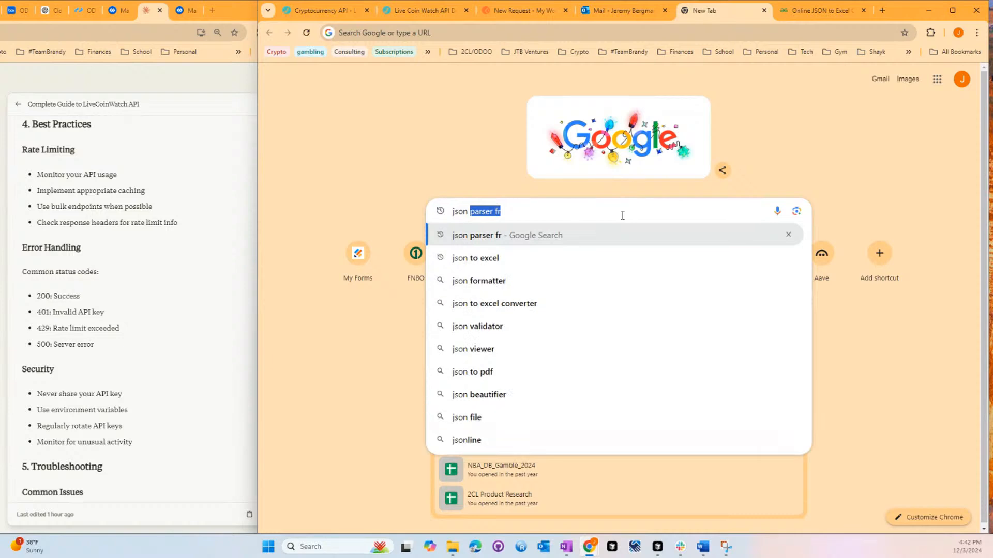
pyautogui.press('Return')
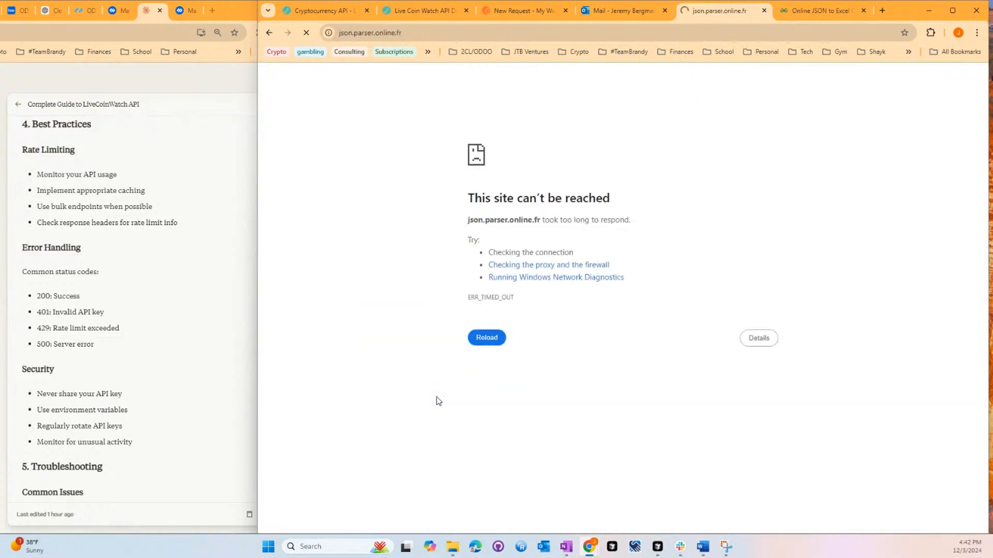
pyautogui.click(268, 33)
pyautogui.click(268, 33)
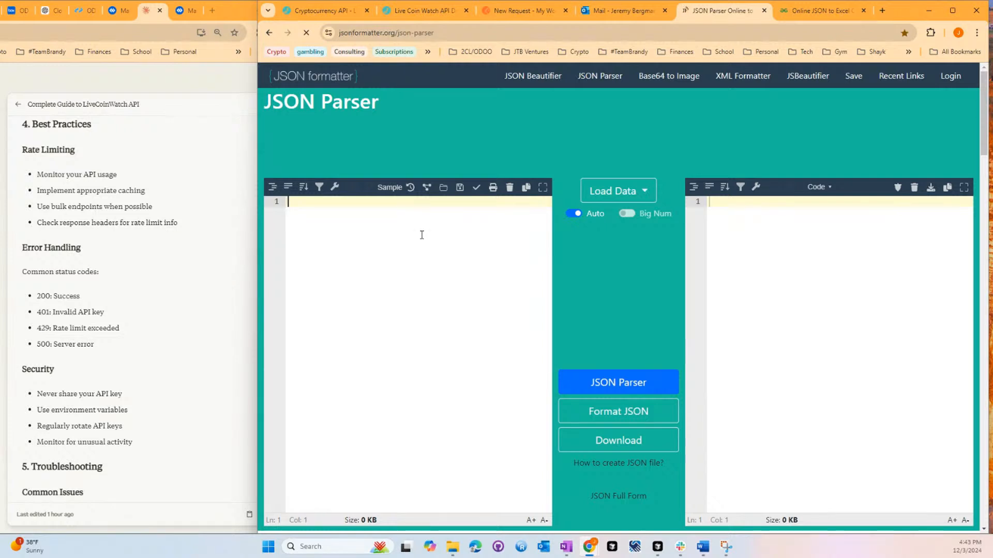
pyautogui.hotkey('ctrl', 'v')
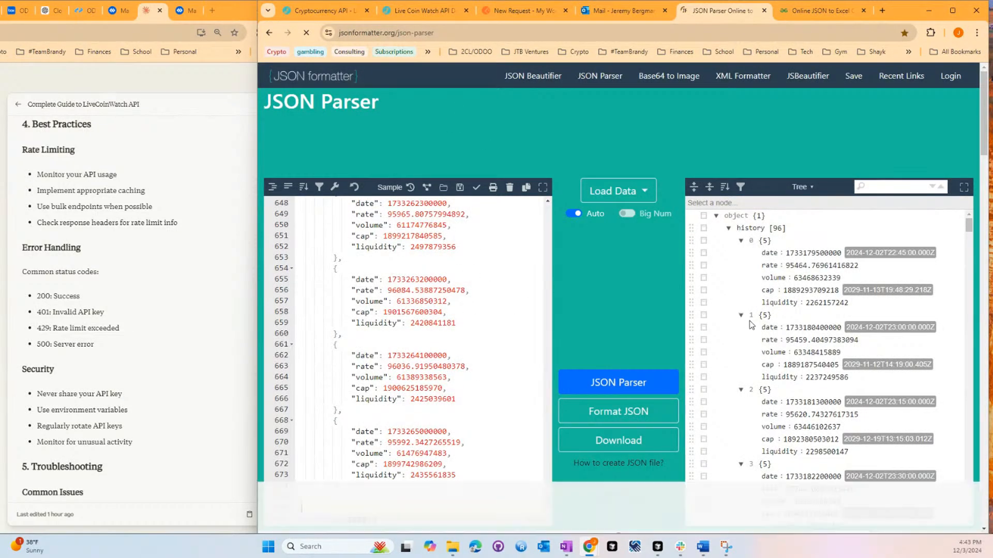
pyautogui.scroll(-2, 796, 272)
pyautogui.scroll(2, 795, 273)
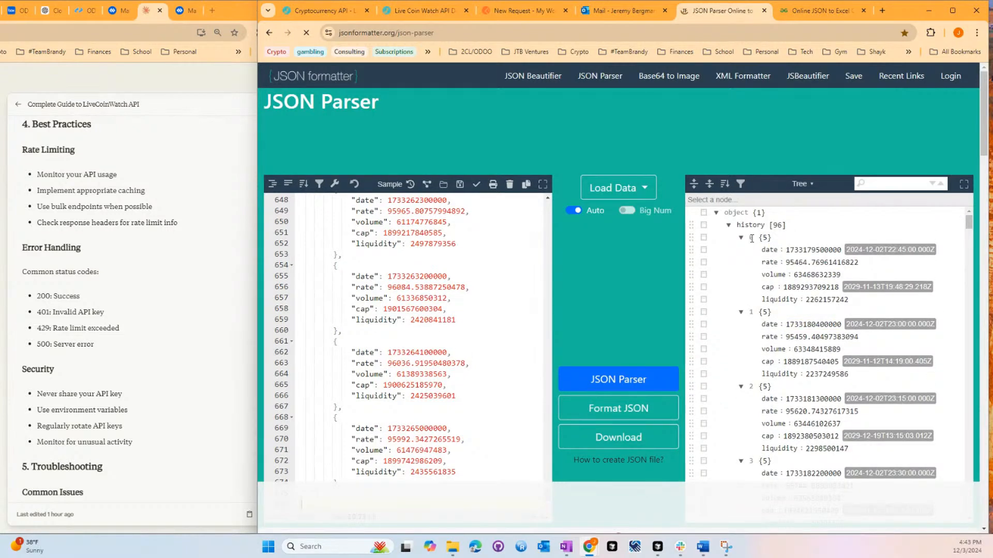
pyautogui.click(751, 238)
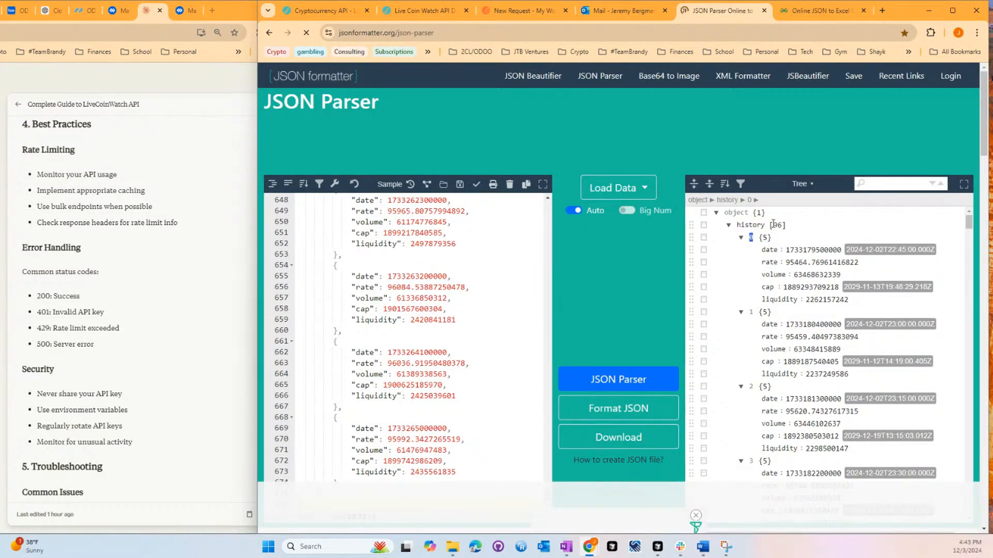
pyautogui.rightClick(774, 224)
pyautogui.click(504, 265)
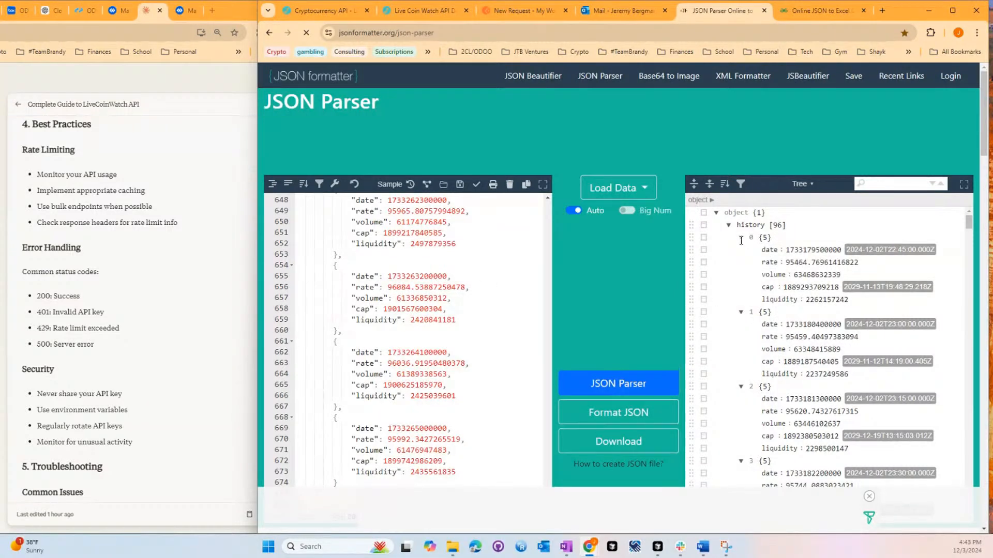
pyautogui.scroll(-15, 760, 311)
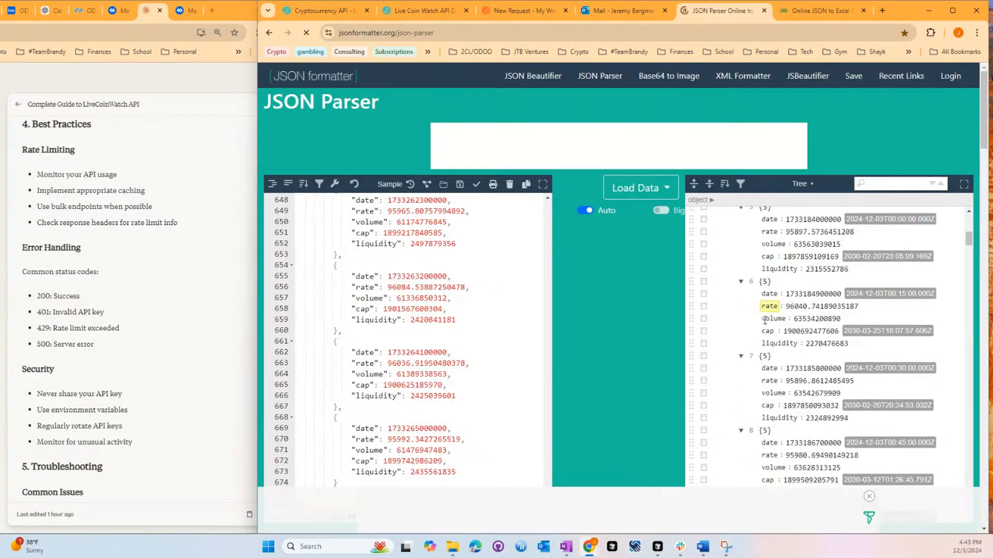
pyautogui.scroll(-20, 766, 329)
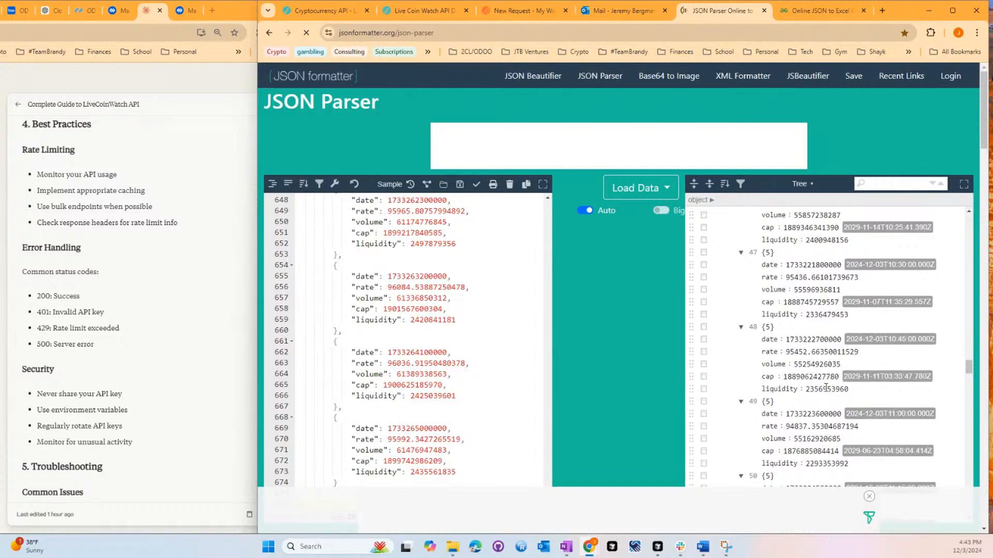
pyautogui.scroll(-20, 825, 388)
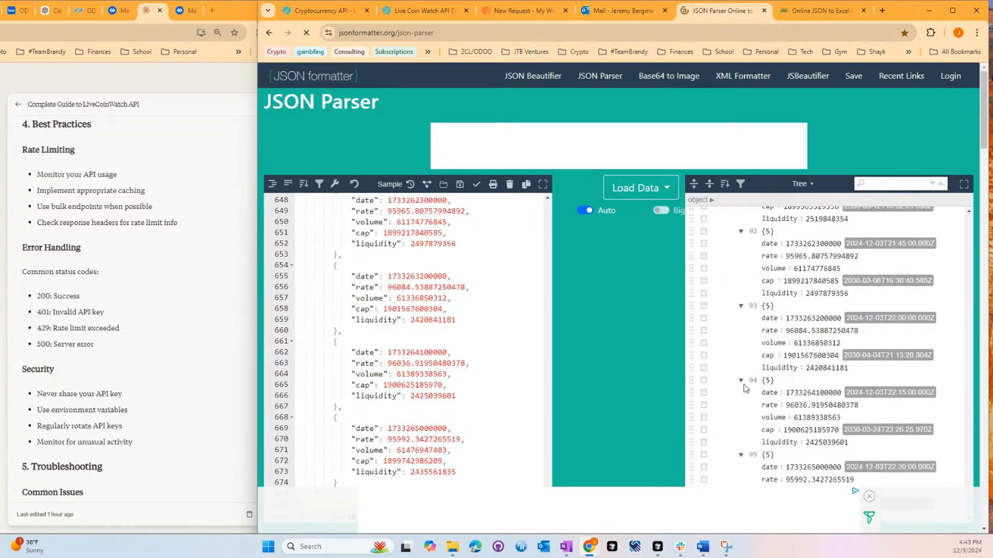
pyautogui.scroll(15, 744, 383)
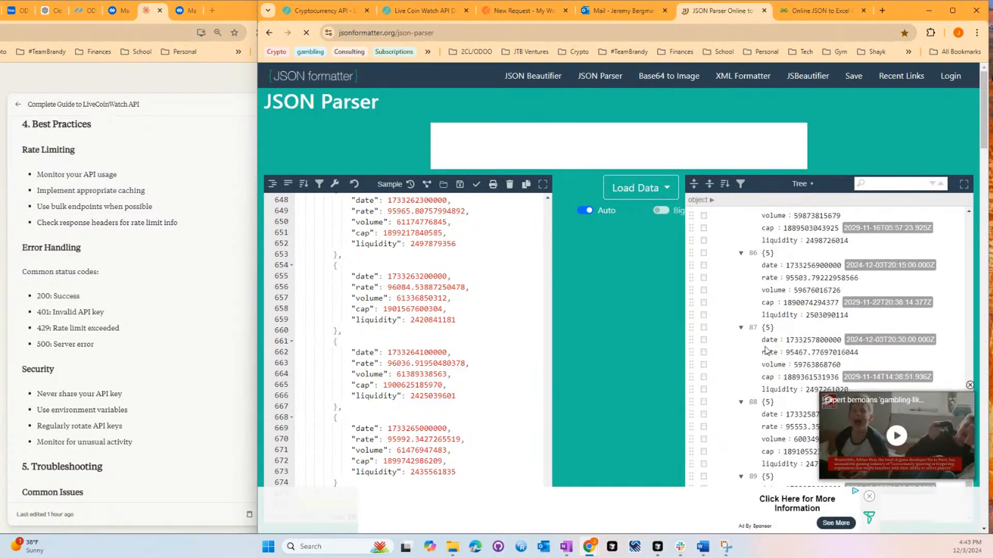
pyautogui.scroll(20, 766, 348)
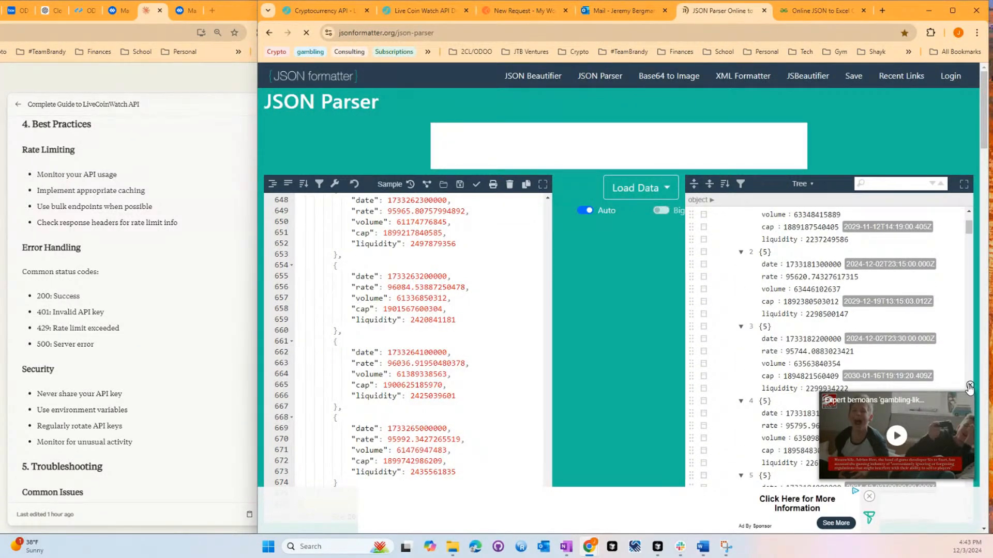
pyautogui.scroll(2, 811, 333)
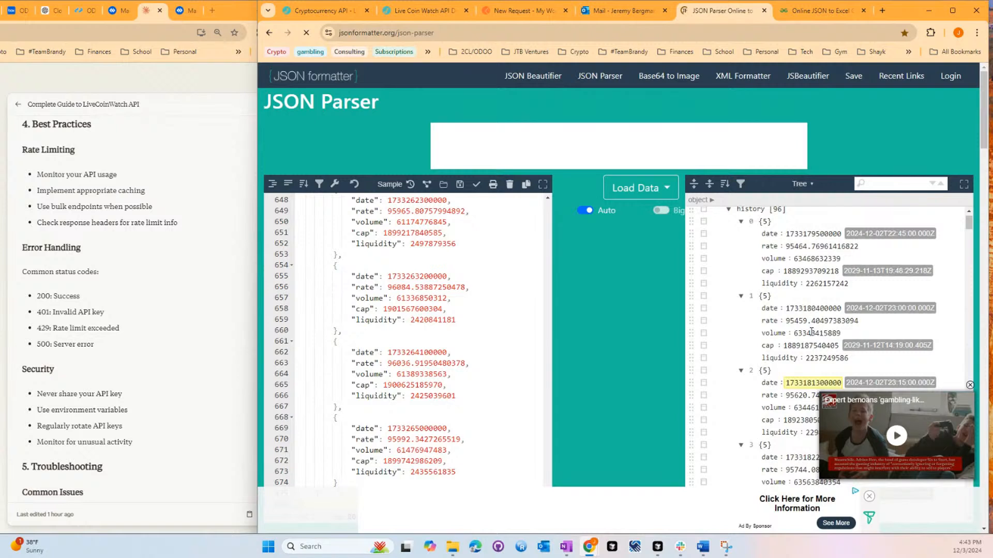
pyautogui.scroll(1, 810, 332)
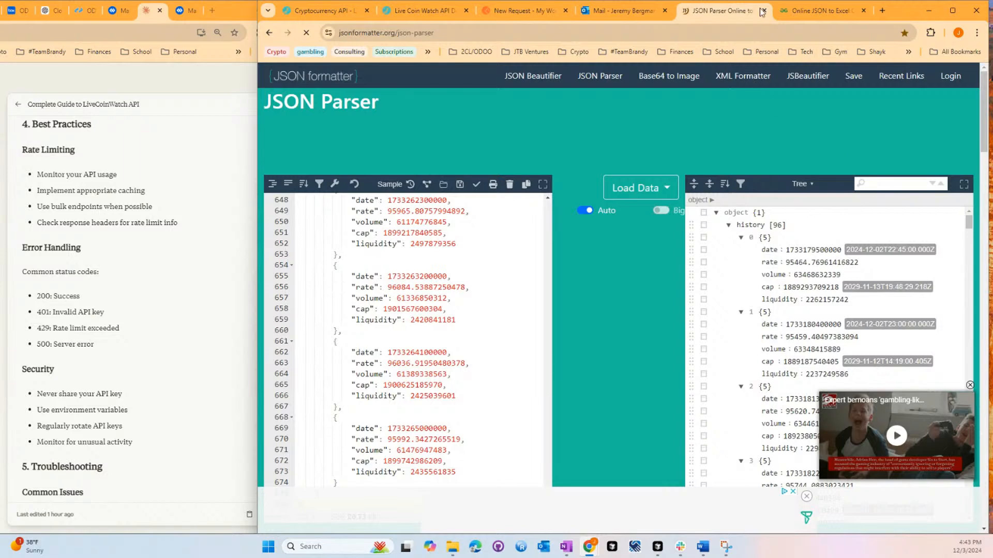
# Step: Replace the GeeksforGeeks input with the coin history JSON, set file type xlsx and convert
pyautogui.click(817, 10)
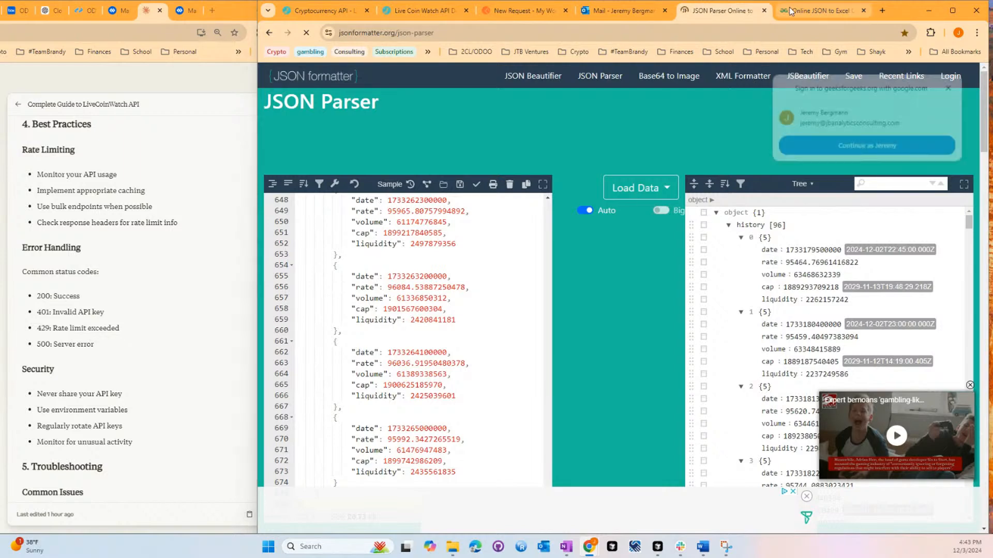
pyautogui.click(825, 147)
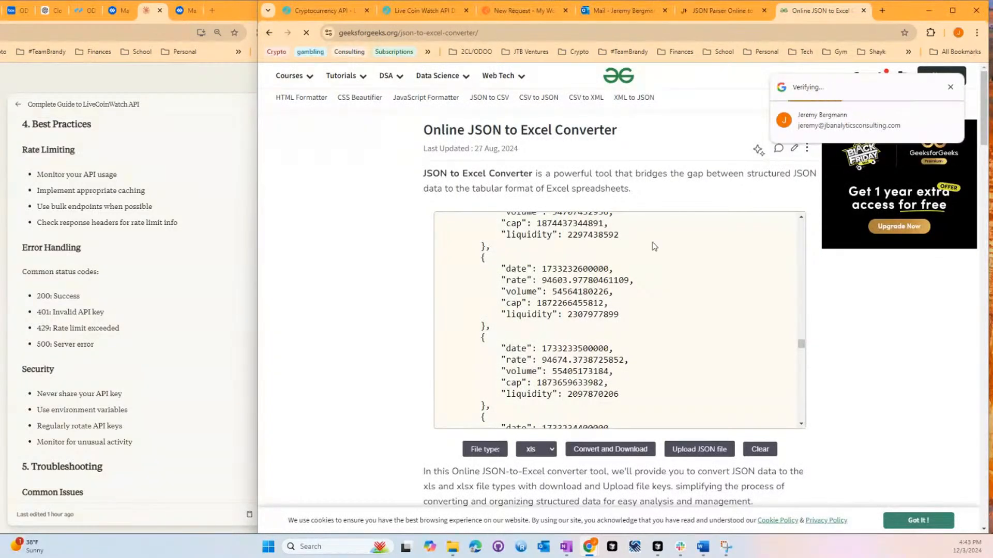
pyautogui.click(614, 306)
pyautogui.hotkey('ctrl', 'a')
pyautogui.hotkey('ctrl', 'v')
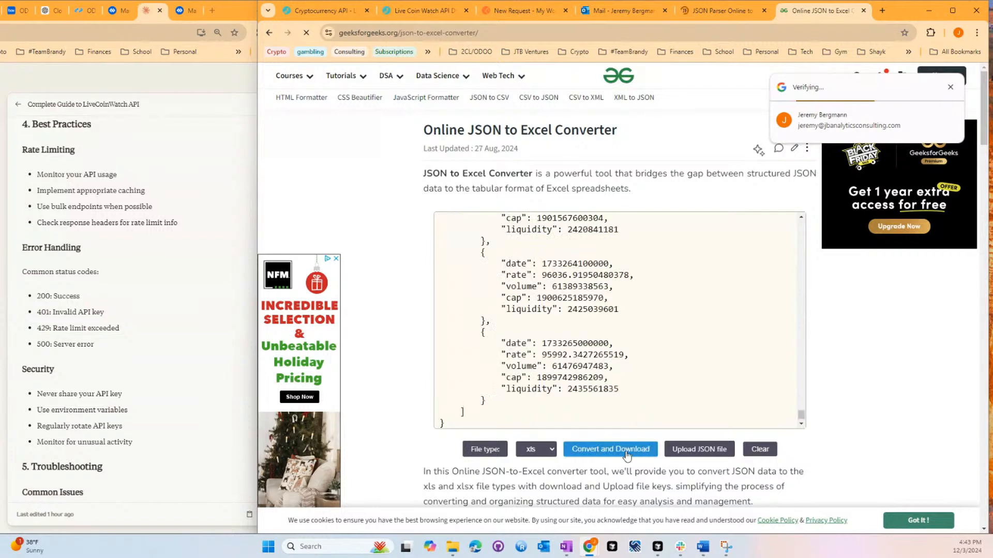
pyautogui.click(555, 449)
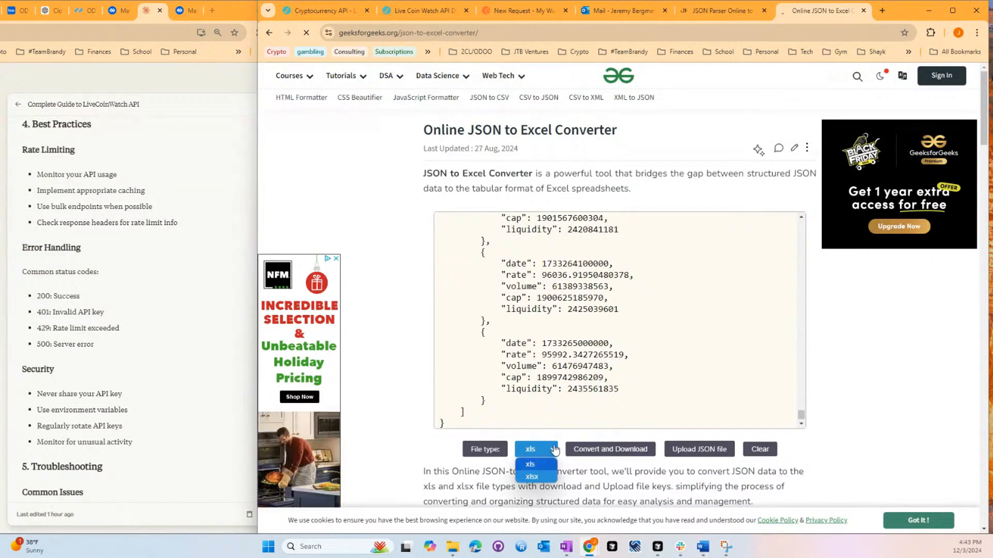
pyautogui.click(532, 477)
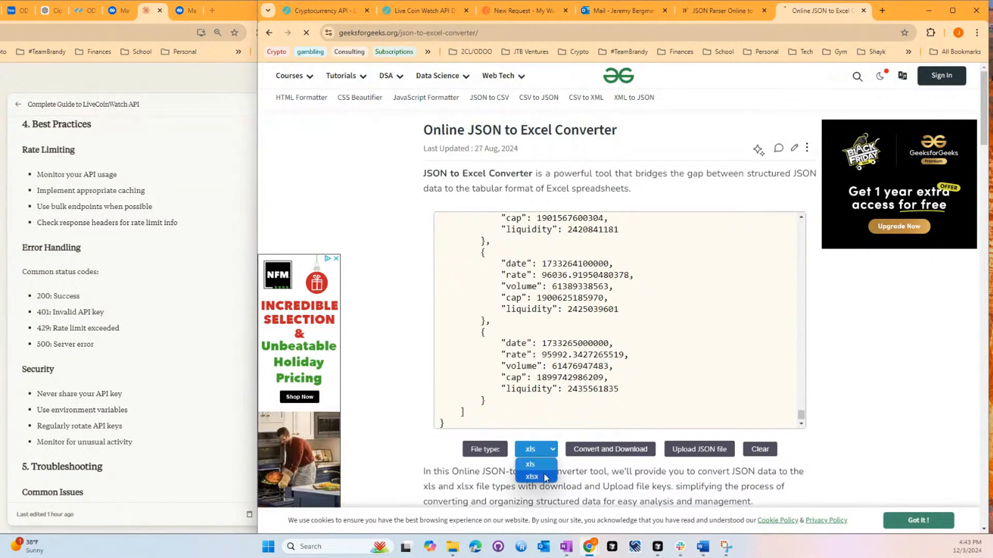
pyautogui.click(616, 450)
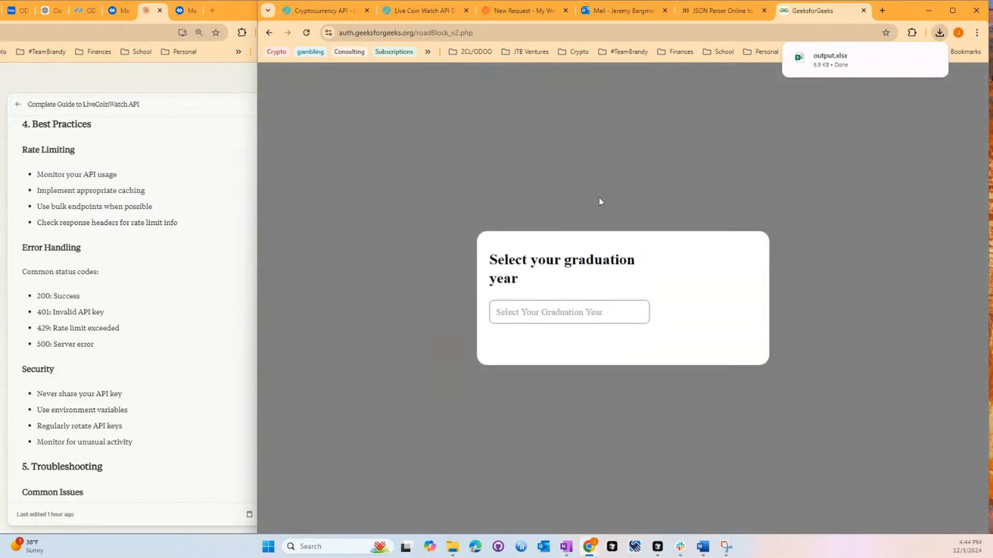
# Step: Answer the graduation year prompt with 2023 and open the downloaded output.xlsx
pyautogui.click(583, 312)
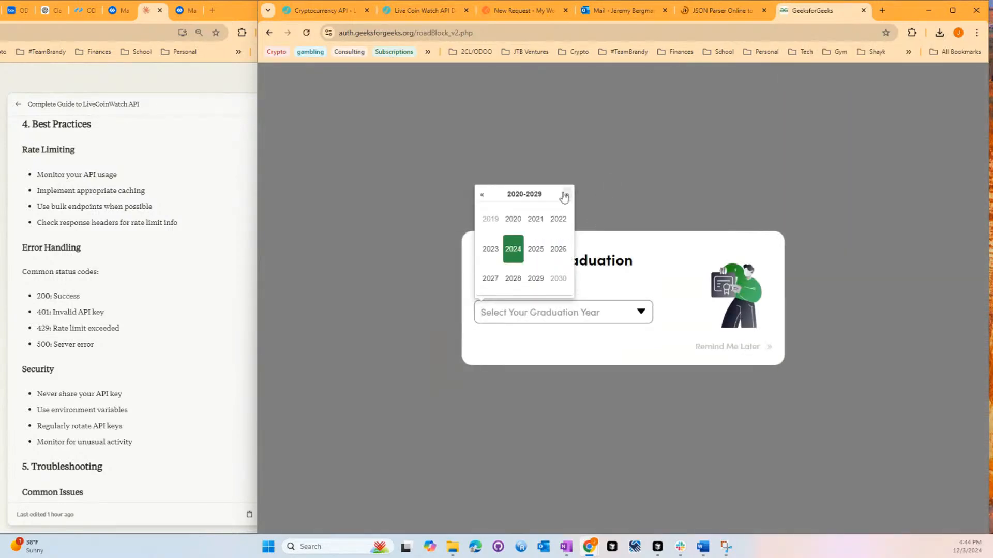
pyautogui.click(490, 249)
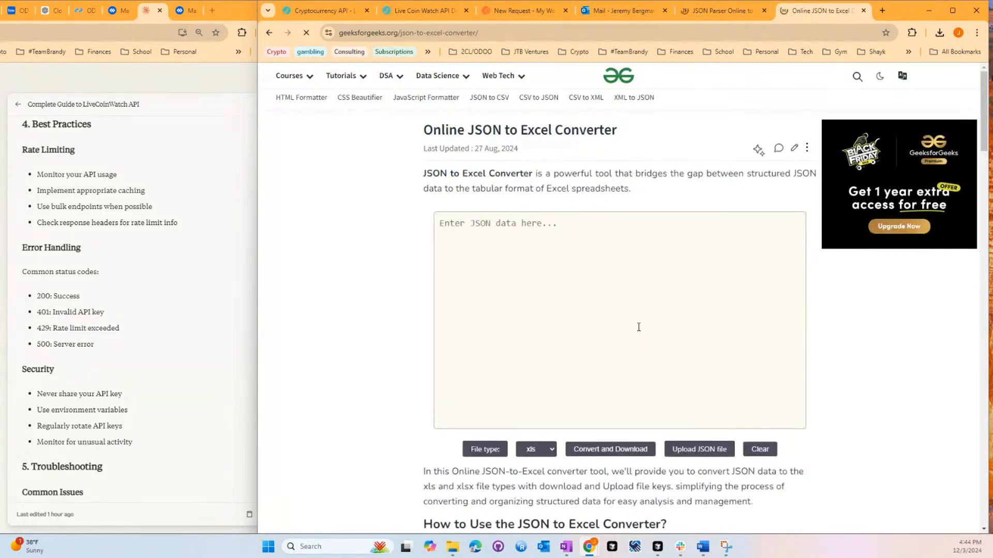
pyautogui.click(561, 258)
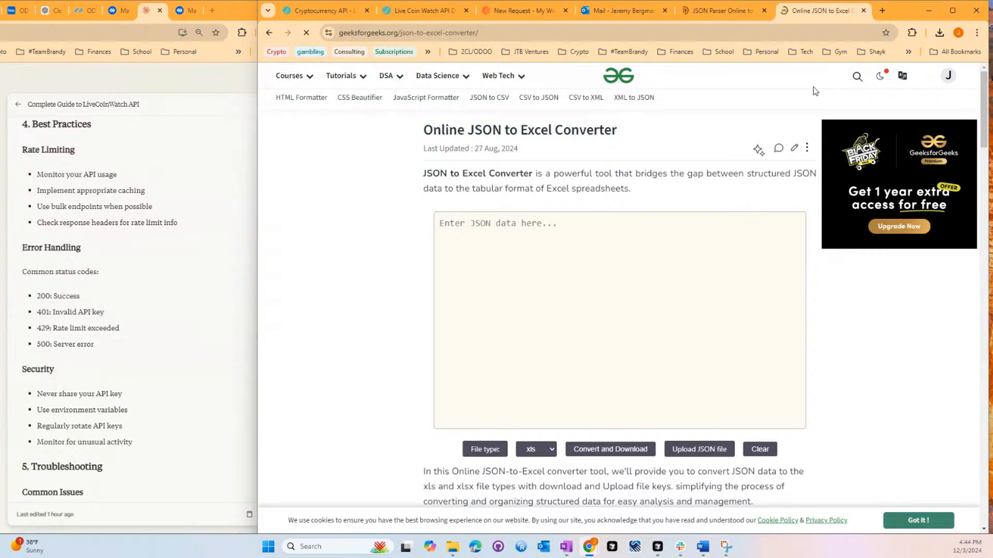
pyautogui.click(941, 35)
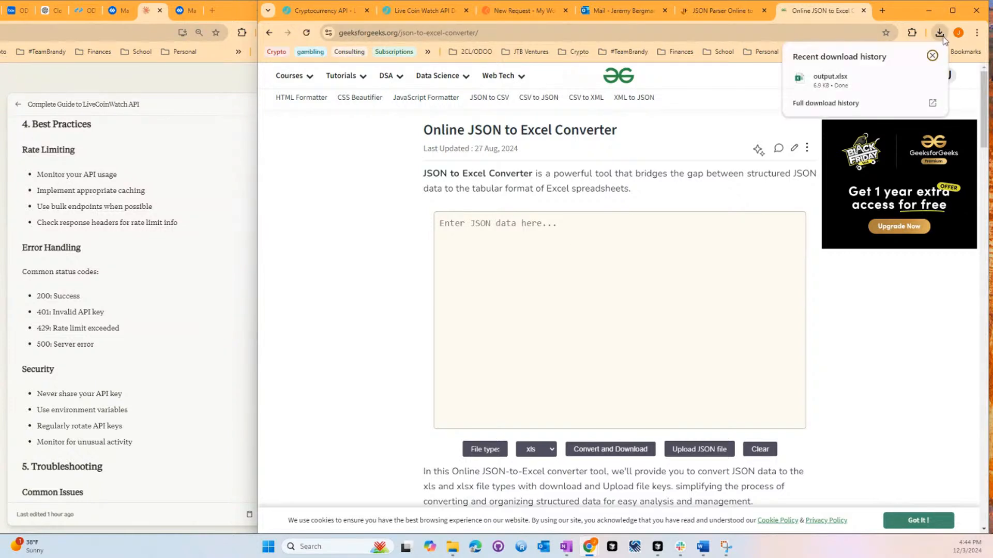
pyautogui.click(834, 81)
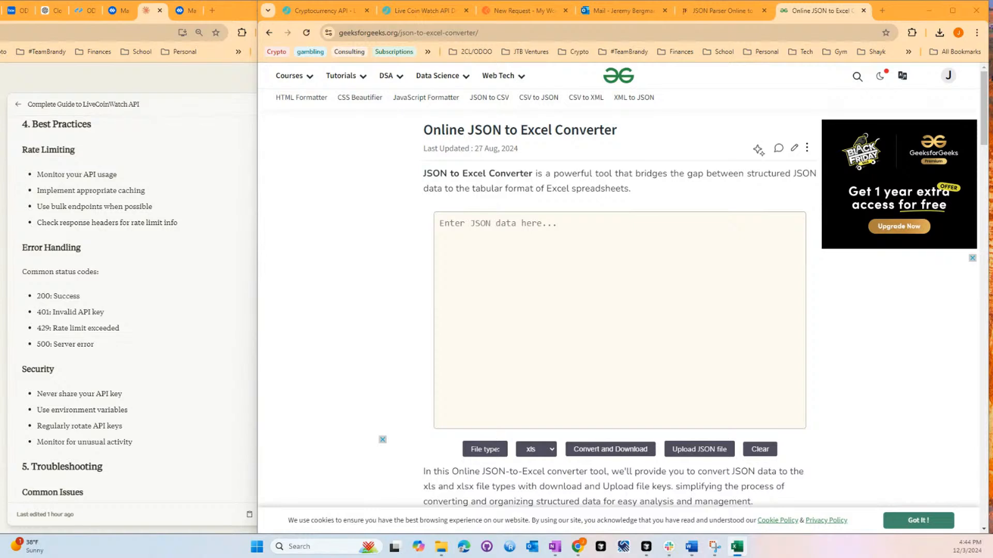
# Step: Go back to the previous page and look through the hidden bookmarks folder
pyautogui.click(270, 34)
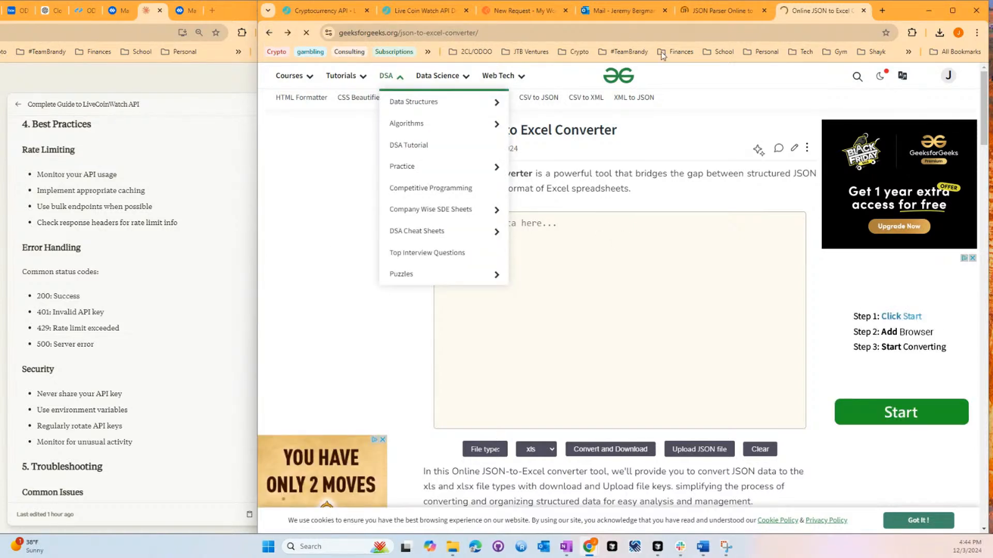
pyautogui.click(909, 51)
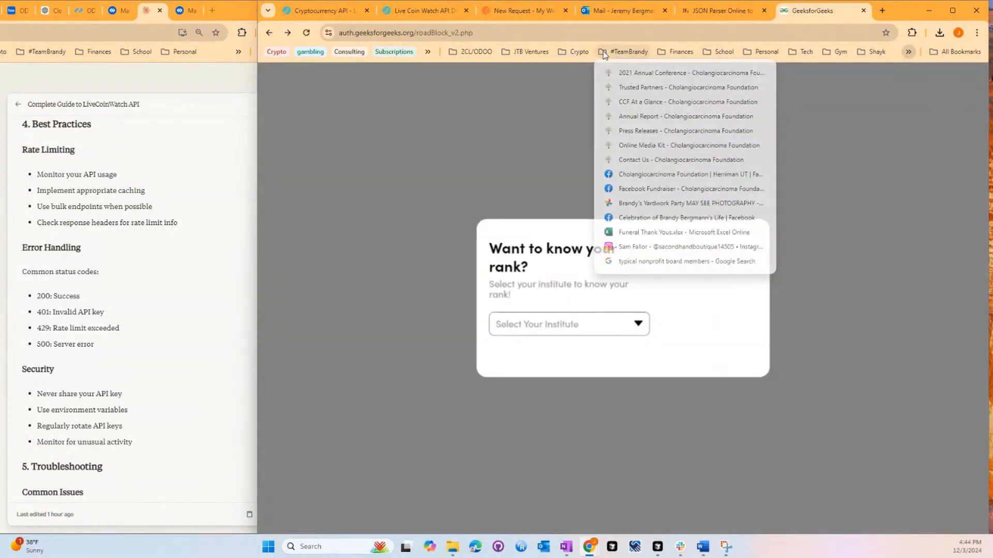
pyautogui.moveTo(579, 54)
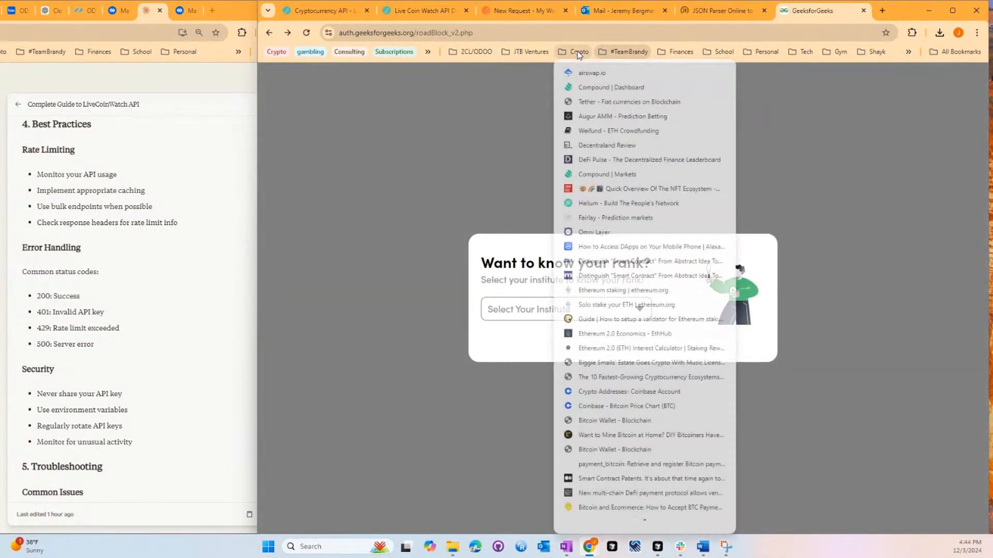
pyautogui.click(461, 183)
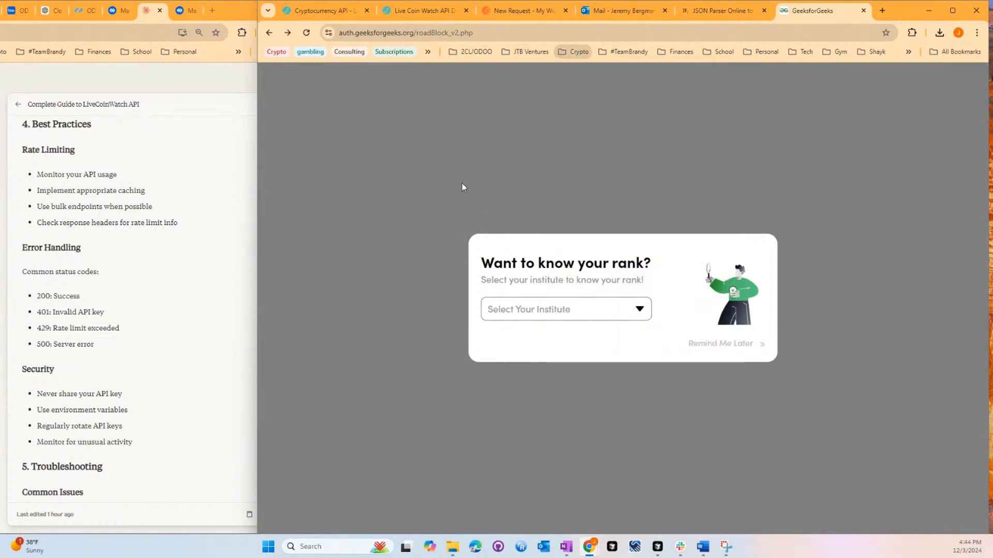
pyautogui.click(669, 36)
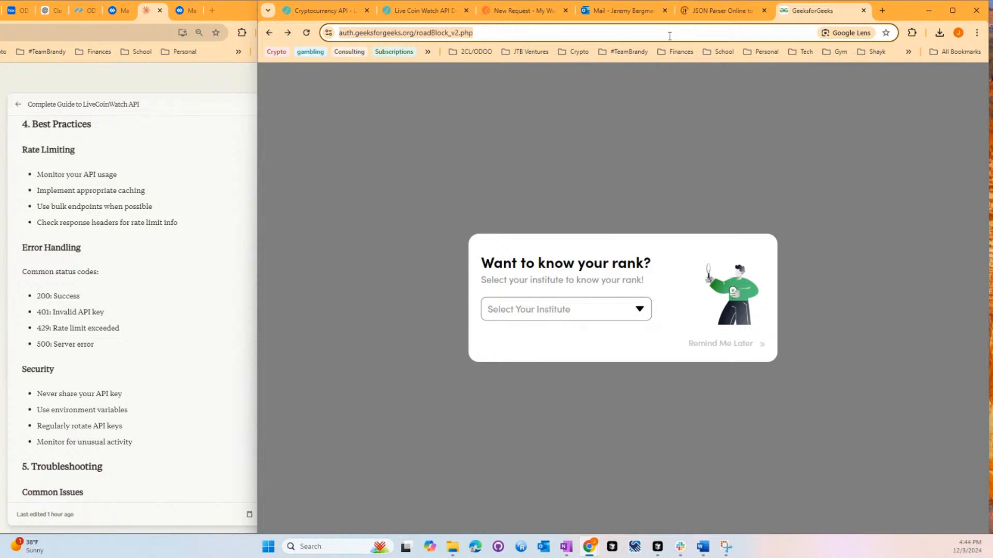
# Step: Search 'jason toexcel' and open the convertcsv.com JSON To CSV Converter result
pyautogui.write('jason to')
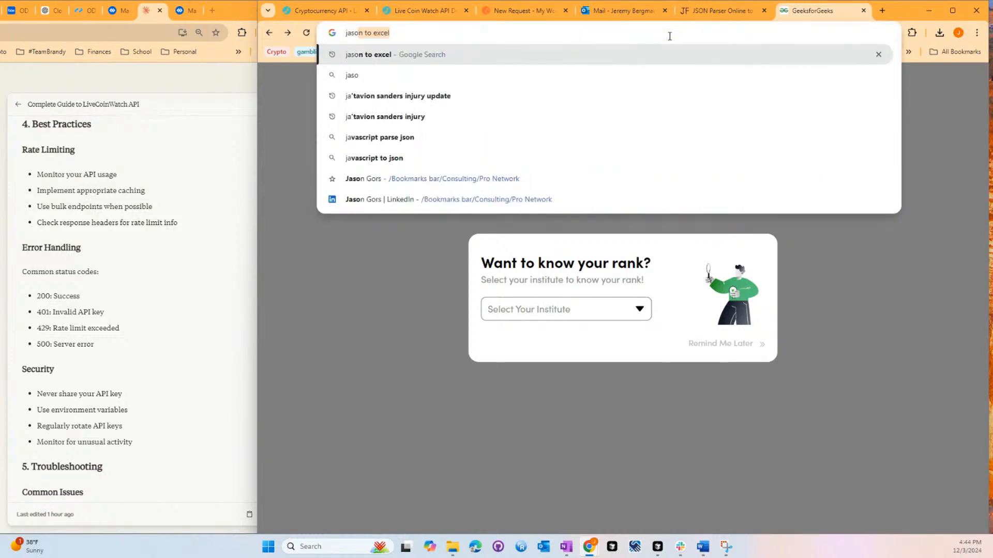
pyautogui.write('excel')
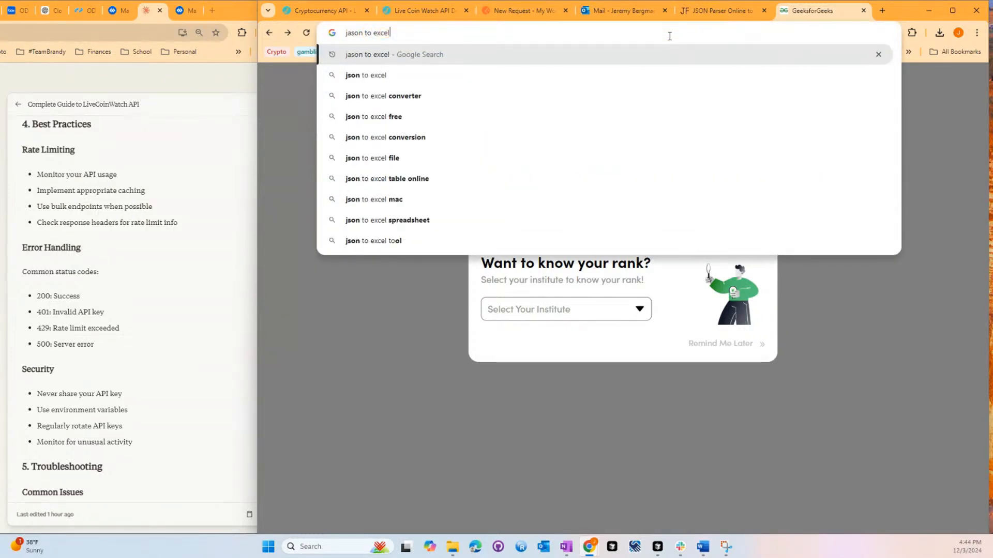
pyautogui.press('Return')
pyautogui.scroll(-8, 468, 391)
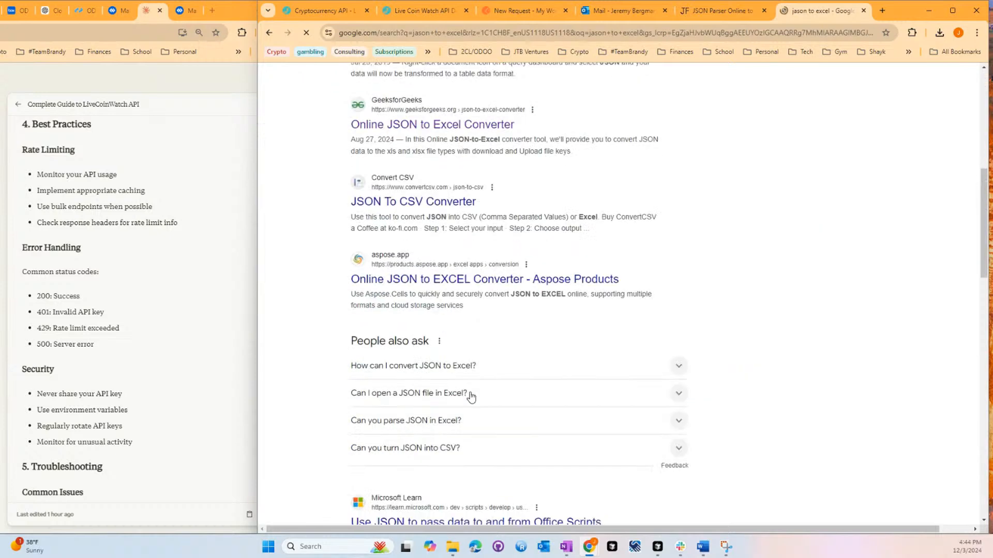
pyautogui.scroll(1, 467, 312)
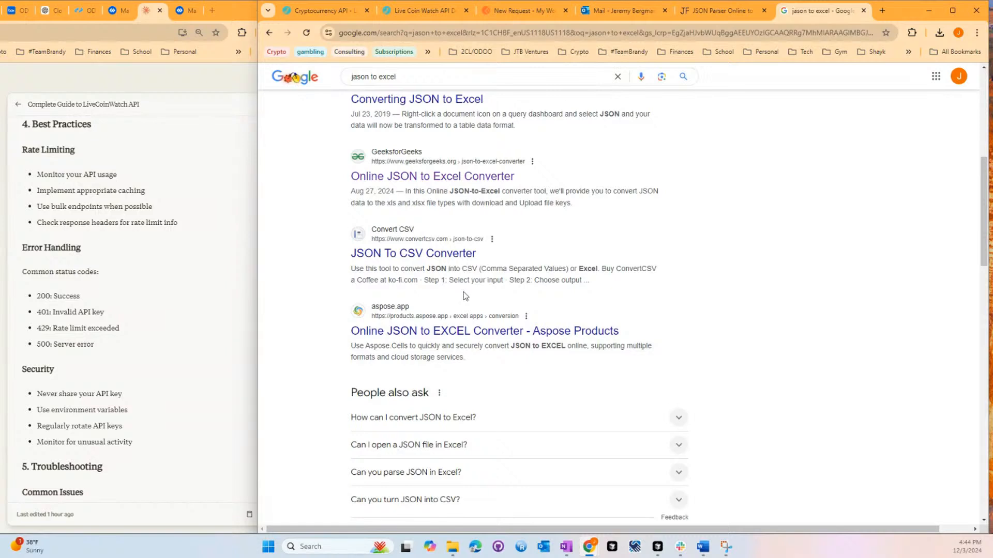
pyautogui.click(451, 255)
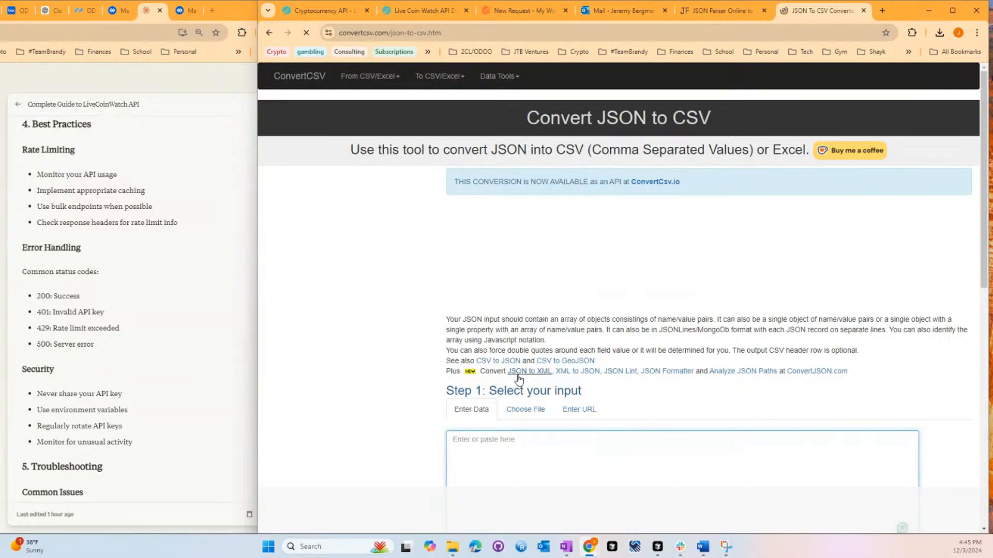
# Step: Paste the coin history JSON into ConvertCSV and look over the Step 2 output options
pyautogui.scroll(-4, 519, 378)
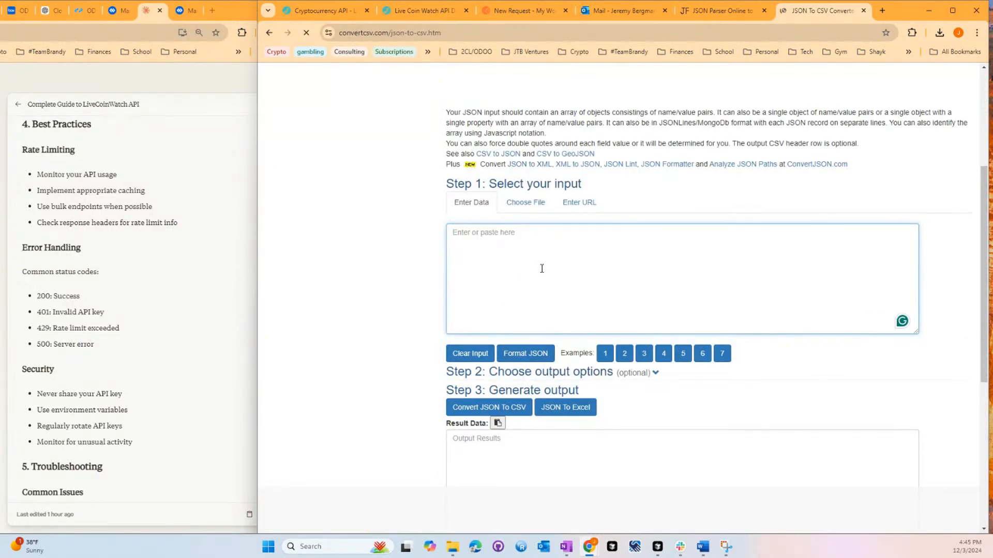
pyautogui.hotkey('ctrl', 'v')
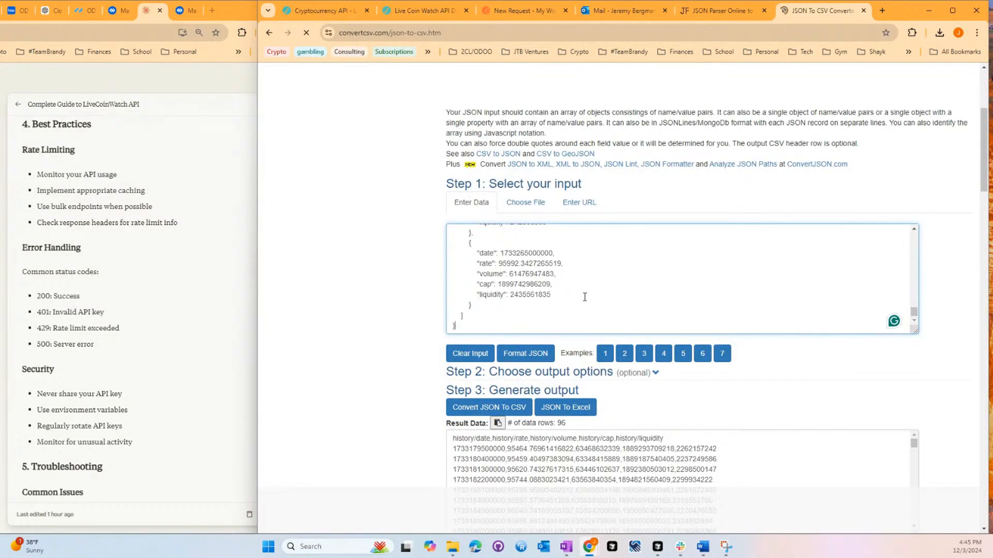
pyautogui.scroll(-1, 443, 393)
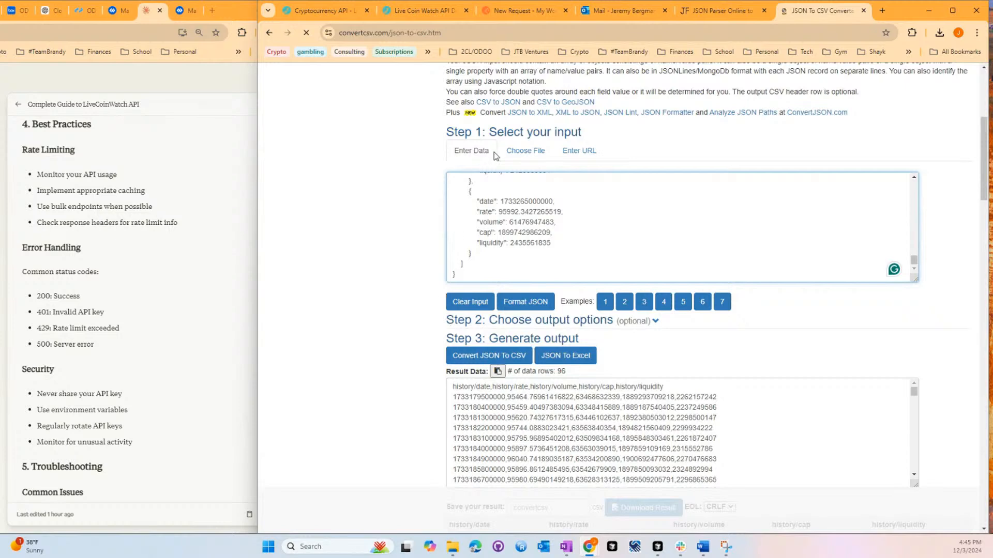
pyautogui.scroll(-1, 644, 272)
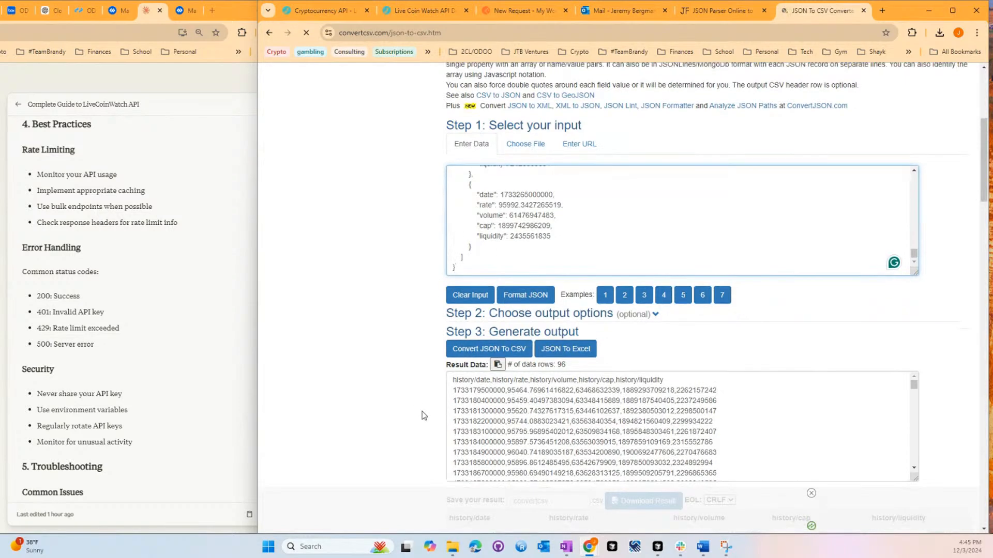
pyautogui.click(655, 270)
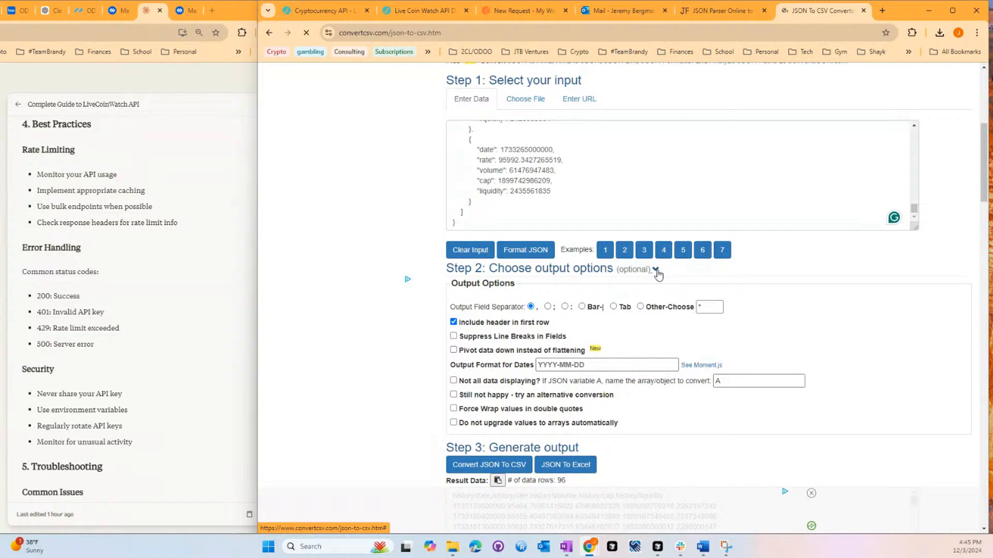
pyautogui.click(655, 271)
pyautogui.scroll(-1, 500, 366)
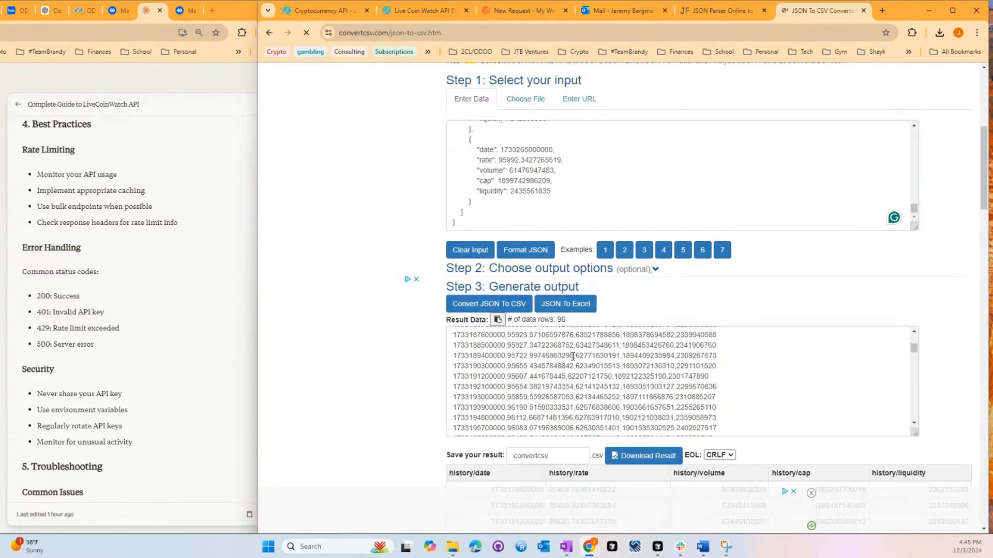
pyautogui.scroll(2, 492, 344)
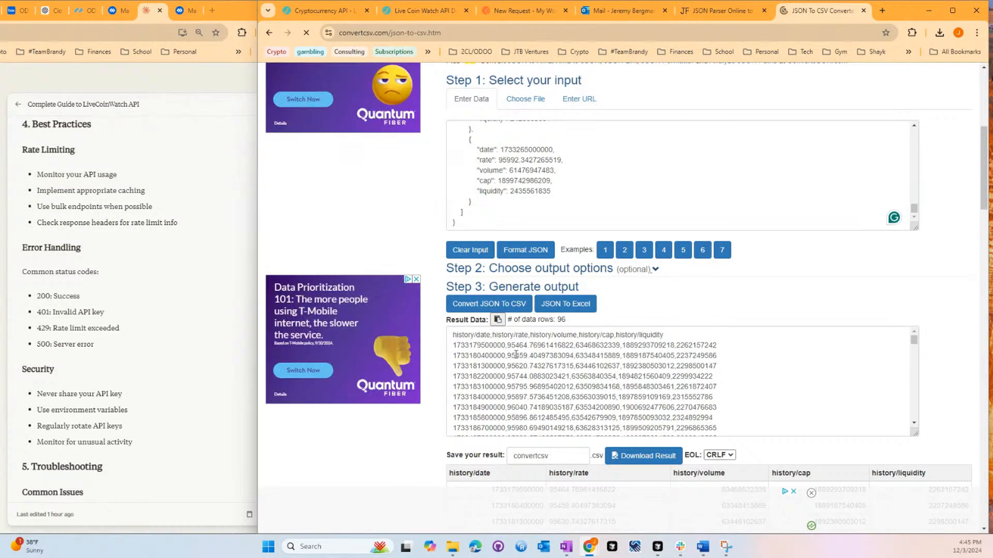
pyautogui.scroll(-20, 561, 366)
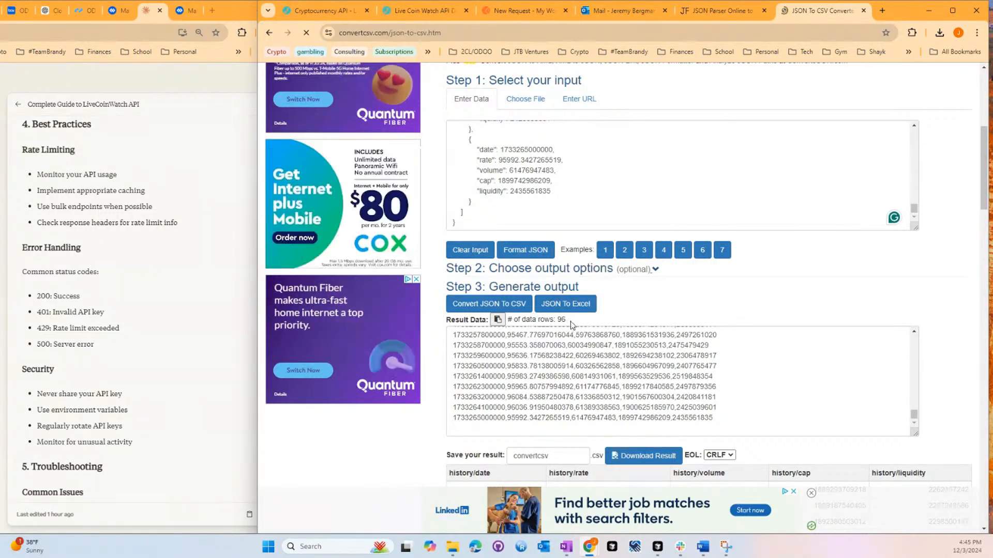
# Step: Convert JSON to CSV and scroll to the date, rate, volume, cap and liquidity table
pyautogui.click(504, 306)
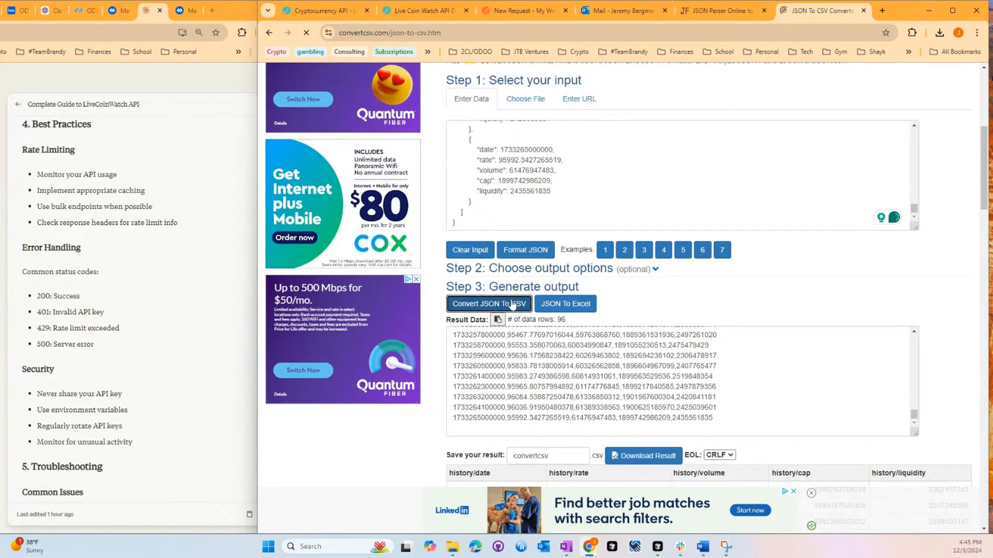
pyautogui.scroll(-3, 568, 379)
pyautogui.scroll(-3, 567, 379)
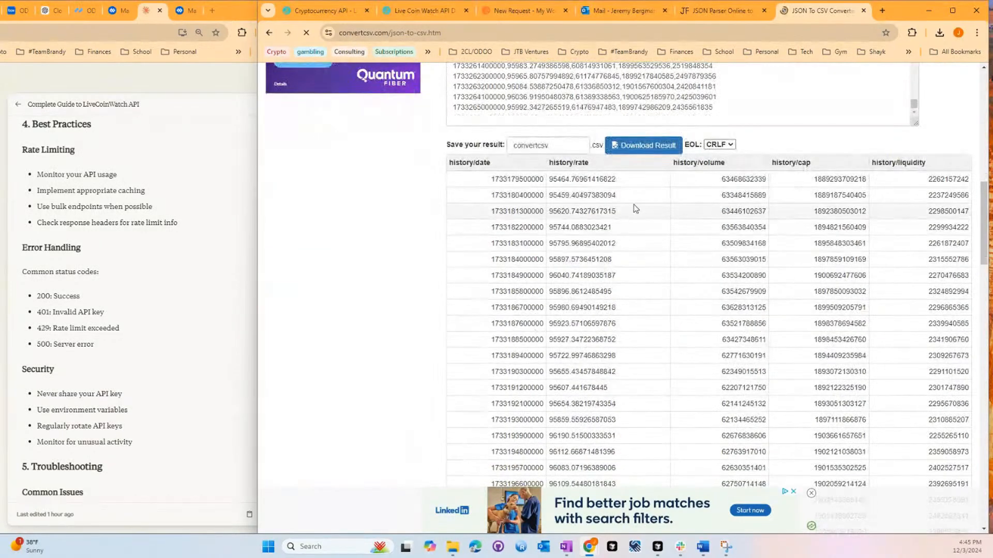
# Step: Download the converted result as convertcsv.csv
pyautogui.rightClick(639, 150)
pyautogui.click(639, 148)
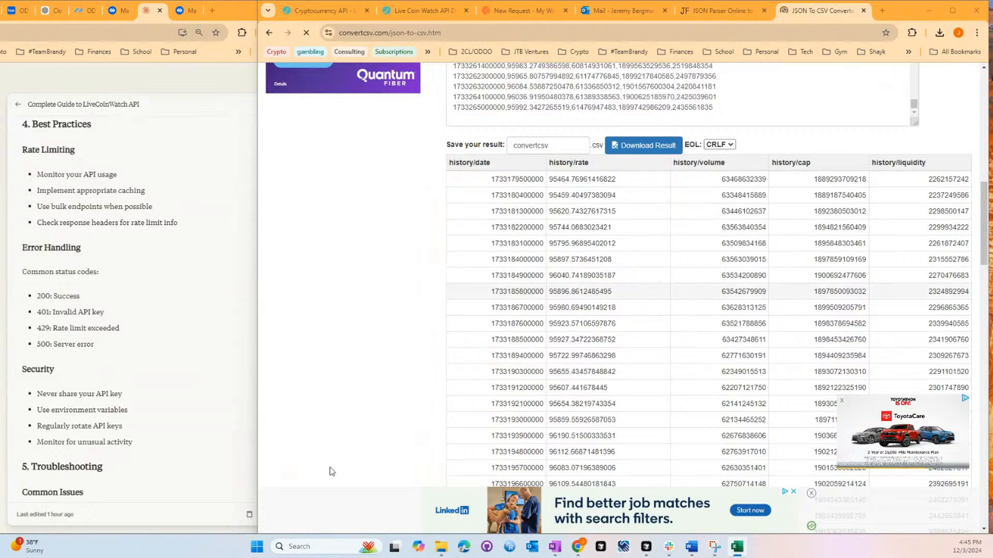
pyautogui.scroll(1, 132, 310)
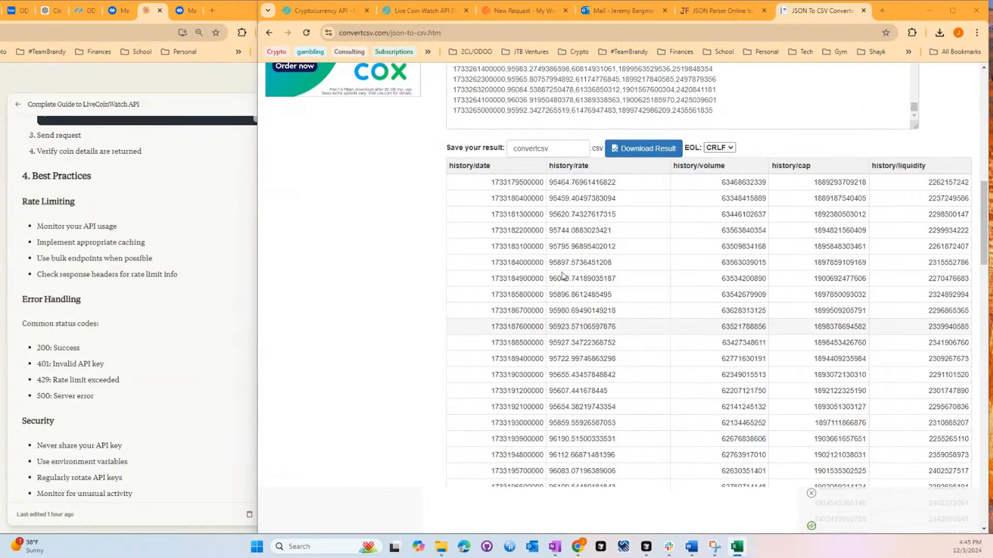
pyautogui.scroll(4, 653, 201)
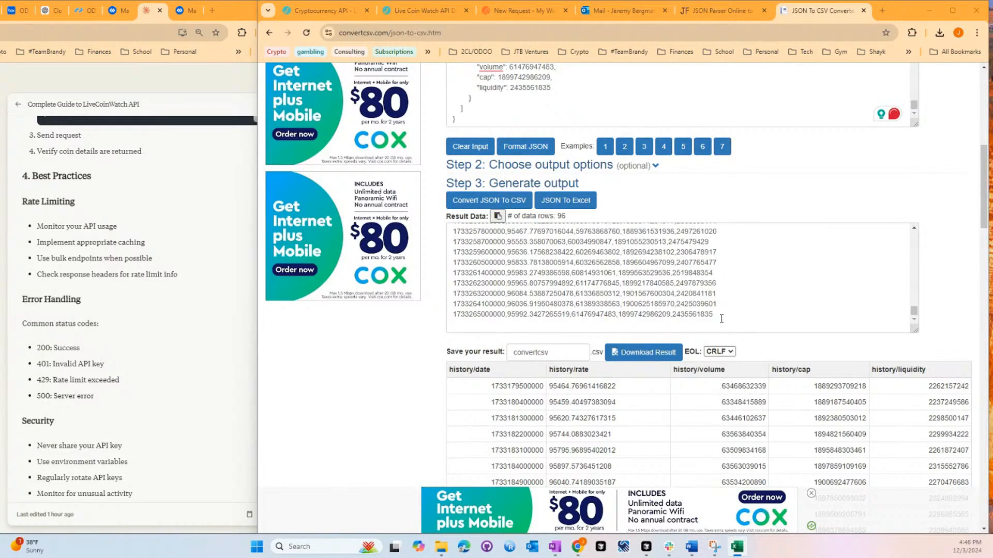
# Step: Select the last lines of the CSV result data, then switch to the file in Excel
pyautogui.moveTo(721, 318); pyautogui.dragTo(585, 254)
pyautogui.scroll(-2, 600, 374)
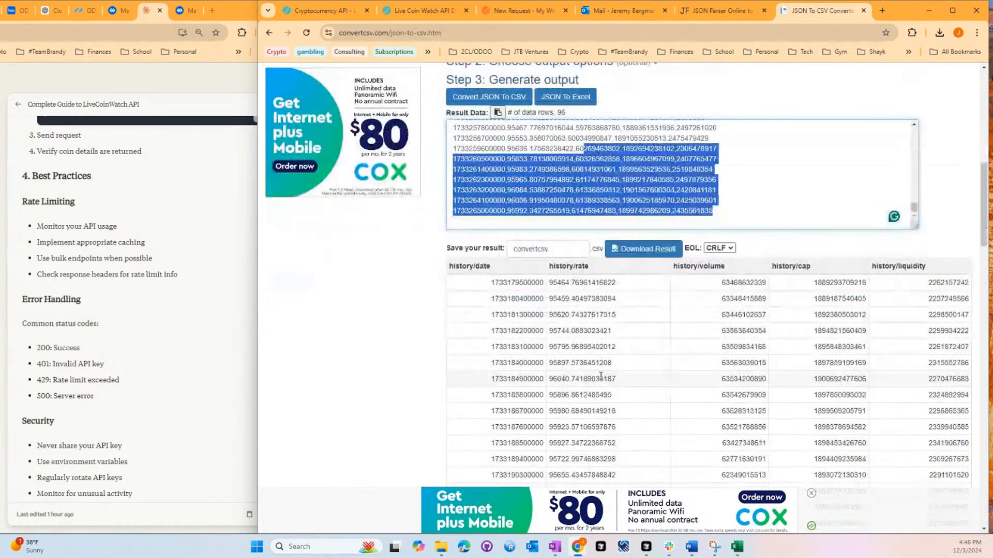
pyautogui.scroll(-4, 643, 383)
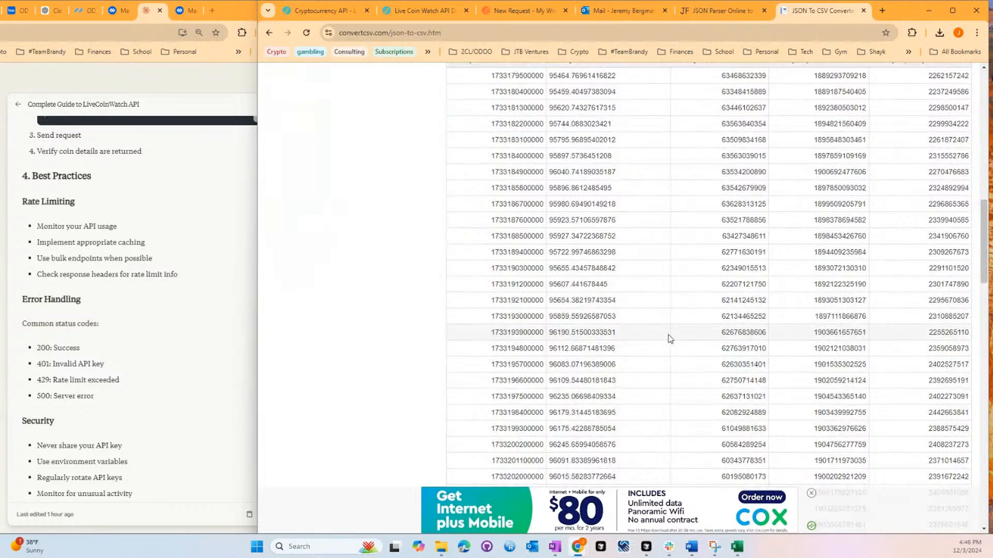
pyautogui.scroll(5, 709, 279)
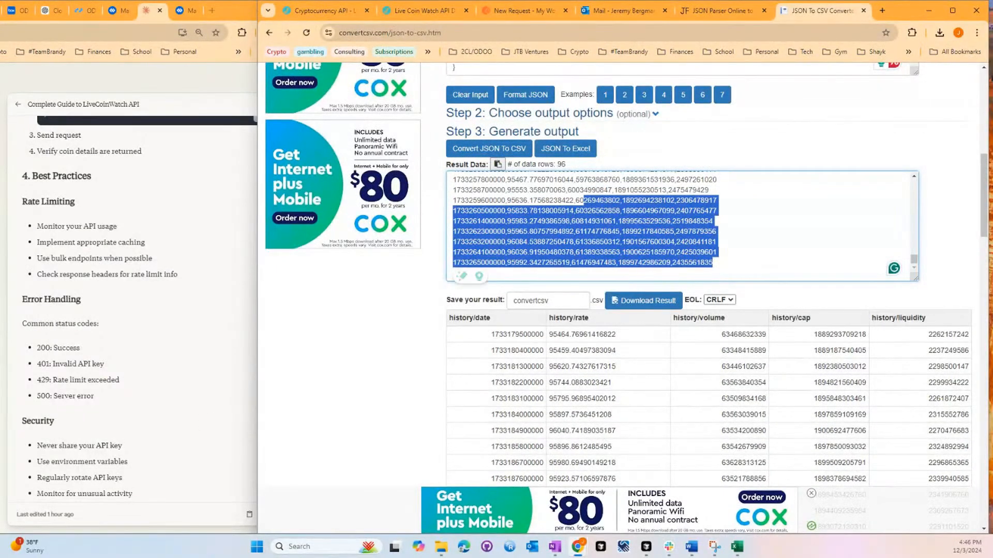
pyautogui.hotkey('alt', 'Tab')
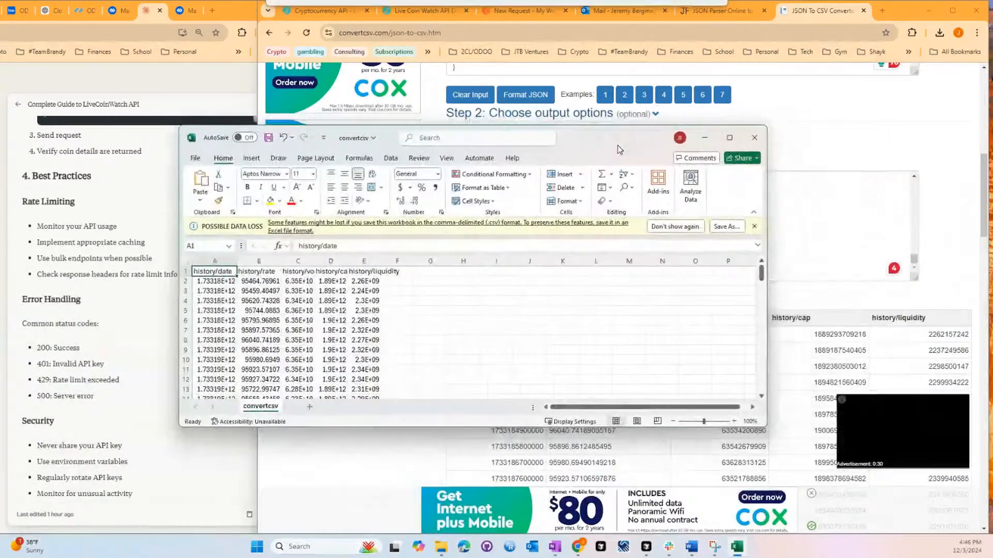
# Step: Autofit Excel columns C, D and E to show full volume, cap and liquidity values
pyautogui.moveTo(618, 145); pyautogui.dragTo(559, 95)
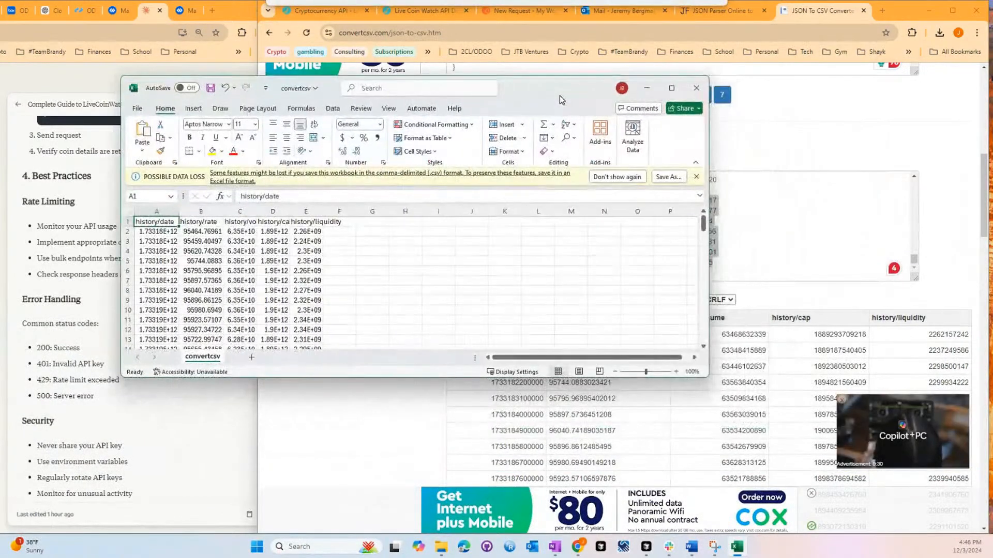
pyautogui.click(230, 267)
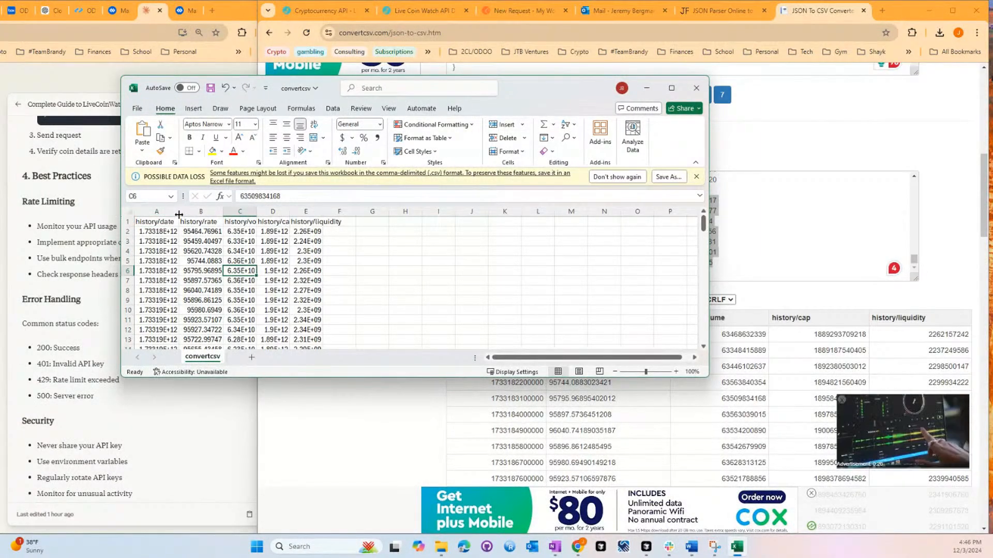
pyautogui.doubleClick(258, 213)
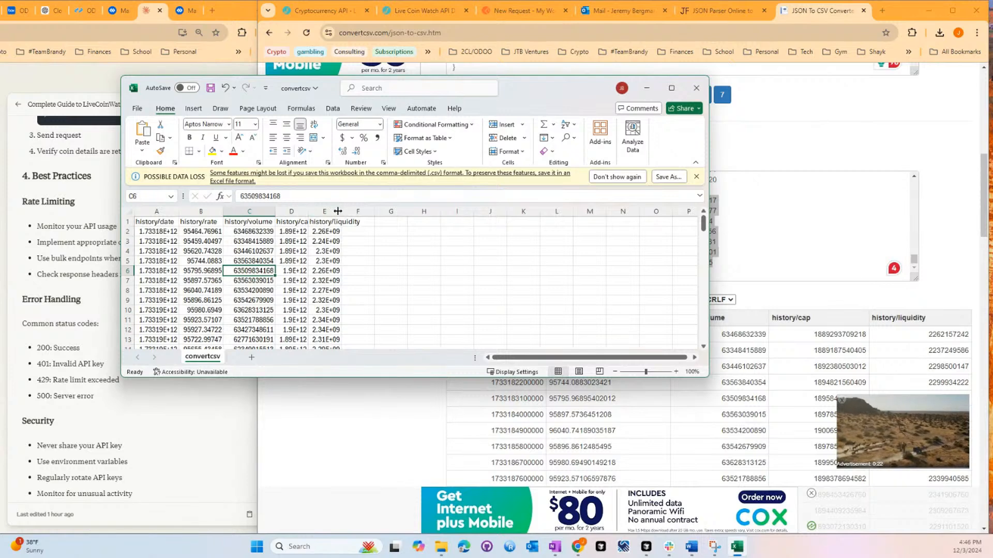
pyautogui.doubleClick(308, 212)
pyautogui.doubleClick(350, 211)
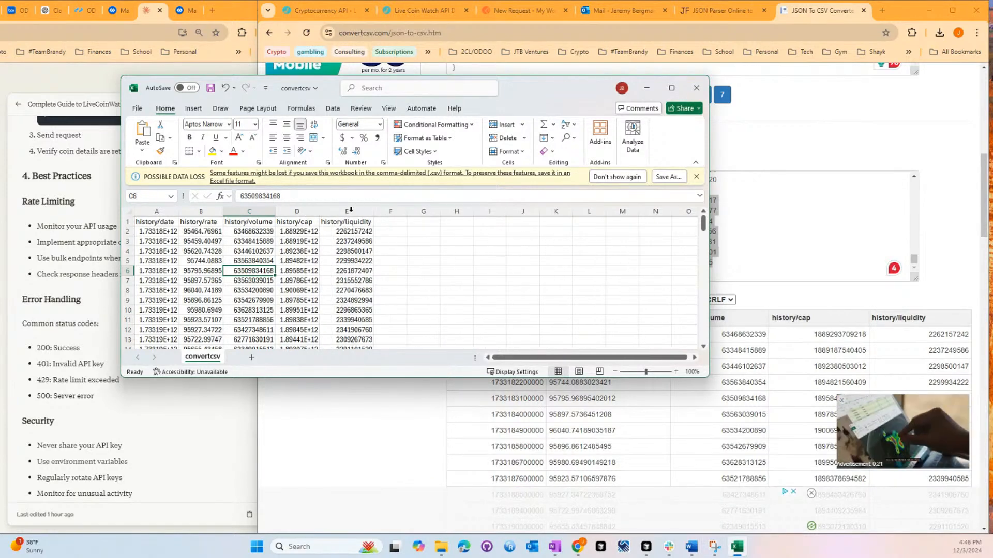
pyautogui.click(451, 299)
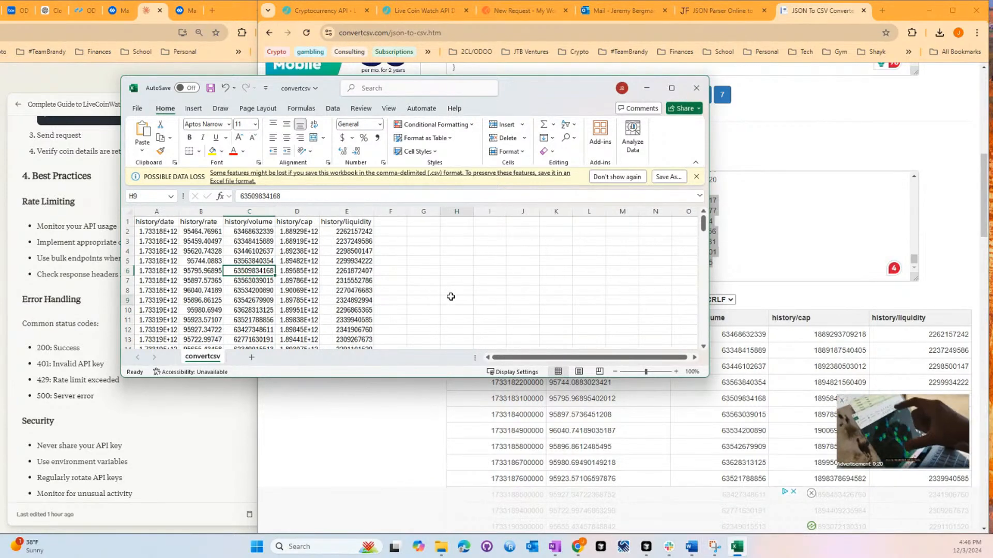
# Step: Close Excel with Don't Save and clear the highlight in ConvertCSV's result text
pyautogui.click(696, 88)
pyautogui.click(445, 309)
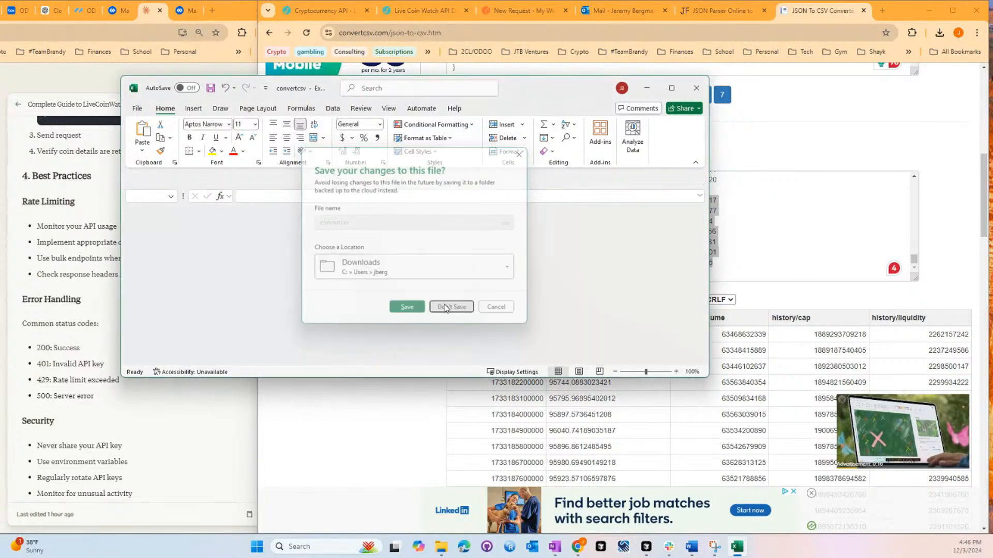
pyautogui.click(755, 243)
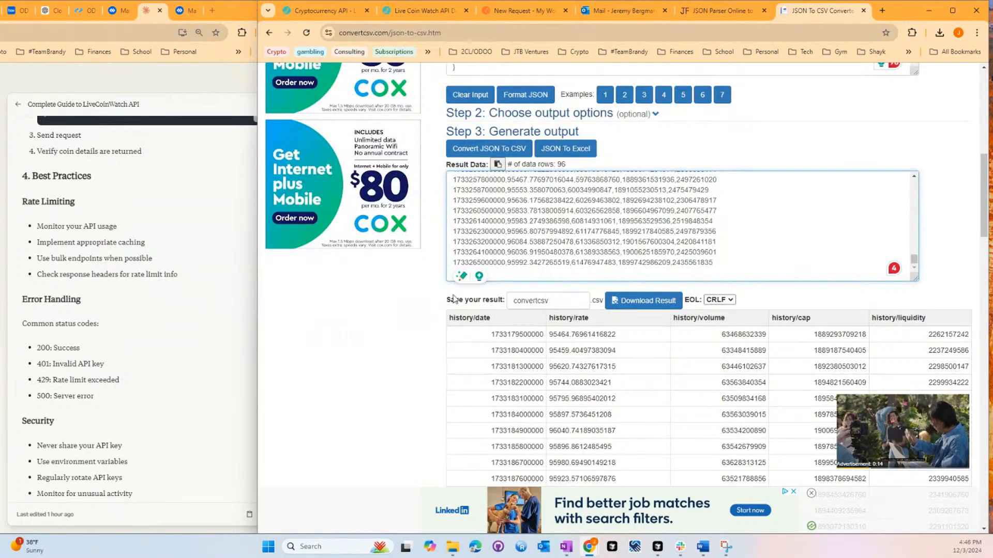
# Step: Scroll down in ConvertCSV and select the entire CSV Result Data text, then clear the selection
pyautogui.scroll(-4, 215, 418)
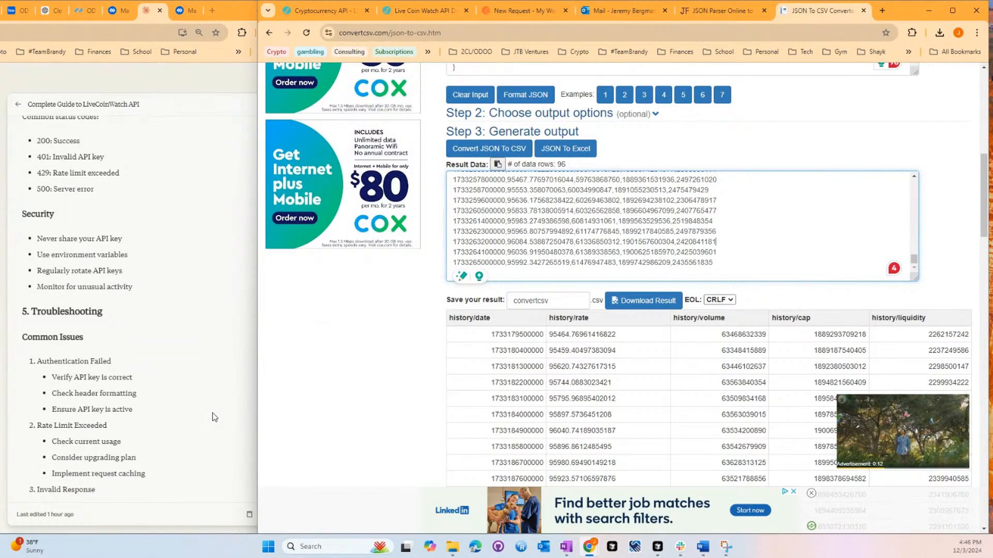
pyautogui.scroll(-5, 215, 418)
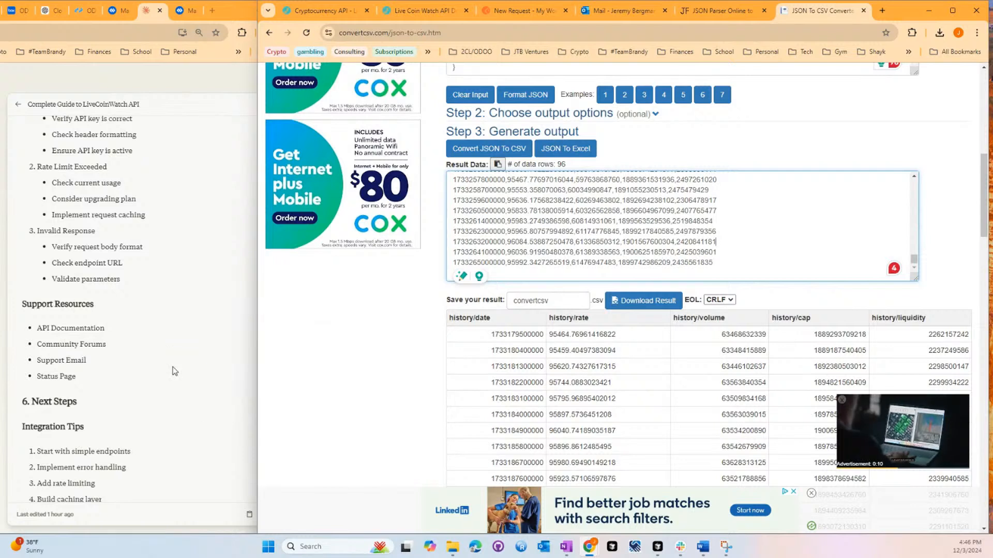
pyautogui.scroll(-3, 71, 376)
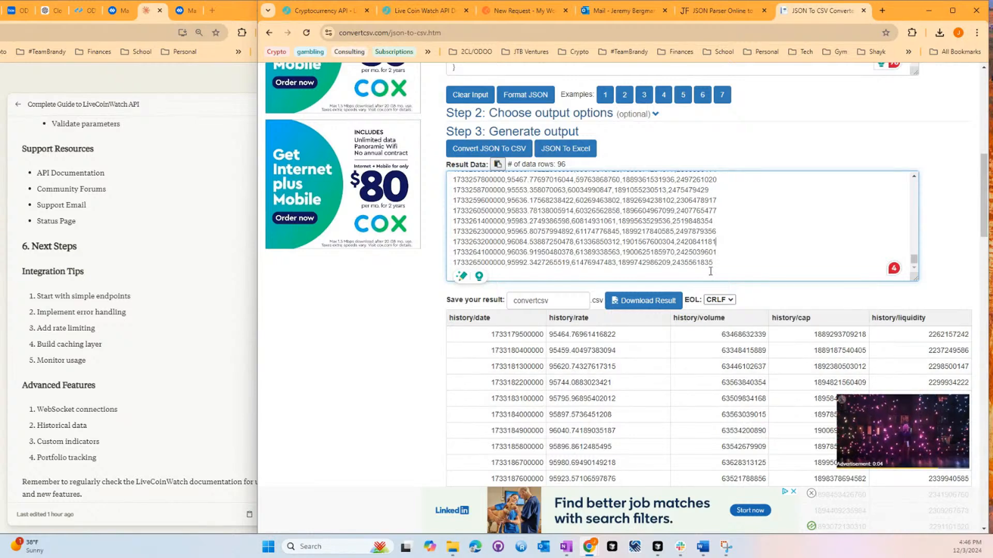
pyautogui.moveTo(725, 263); pyautogui.dragTo(439, 151)
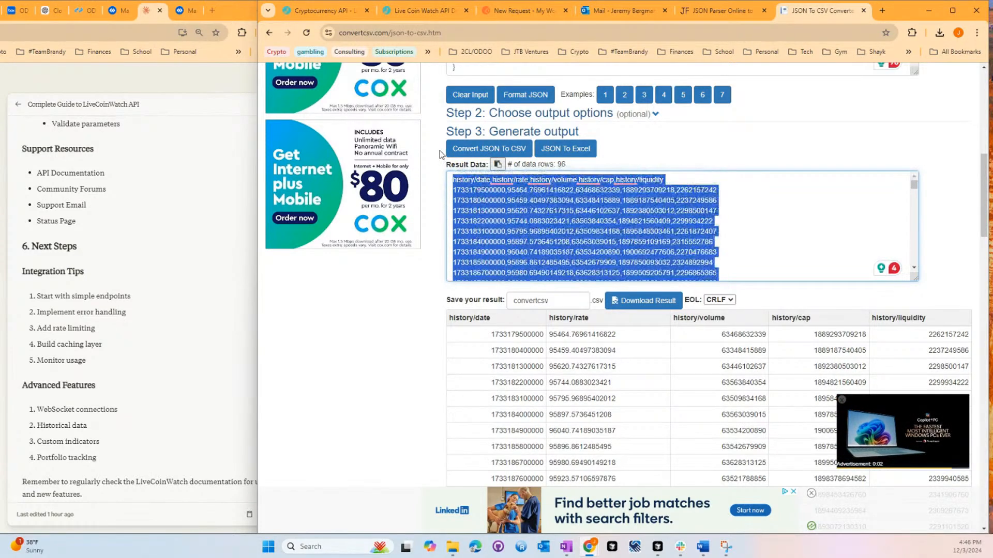
pyautogui.click(719, 215)
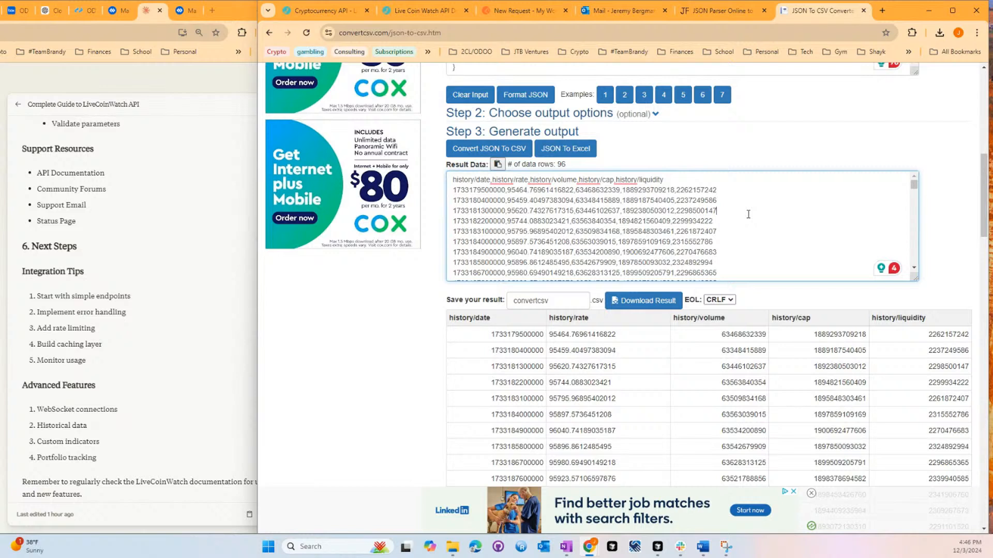
# Step: Highlight the count of 96 data rows, then minimize all windows with Win+D
pyautogui.click(752, 156)
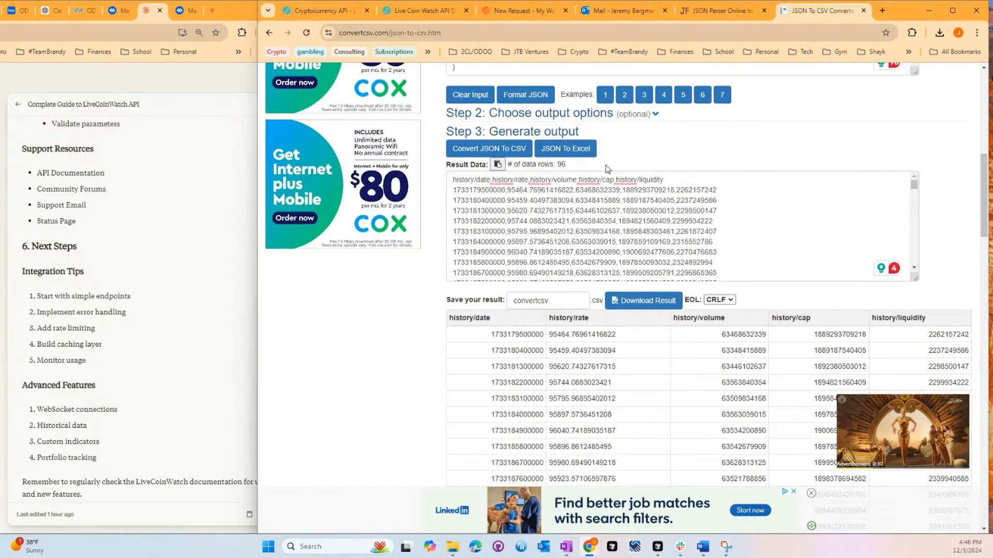
pyautogui.moveTo(606, 165); pyautogui.dragTo(697, 153)
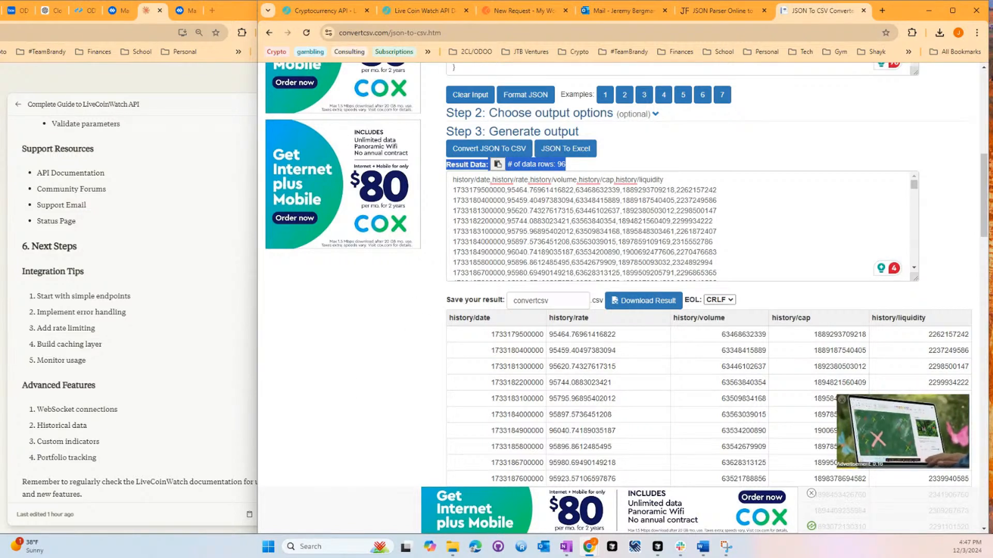
pyautogui.press('super+d')
pyautogui.press('super+d')
pyautogui.press('super+d')
pyautogui.press('super+d')
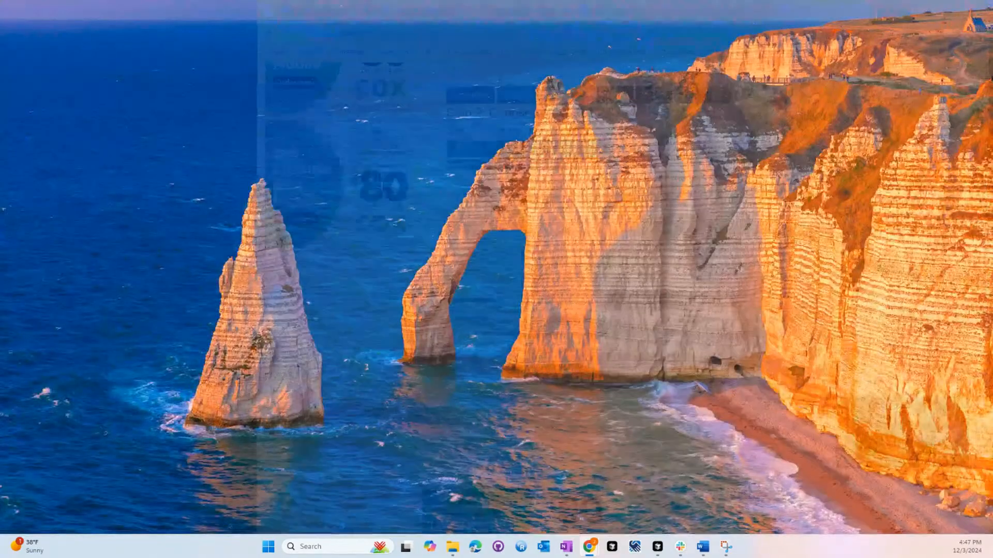